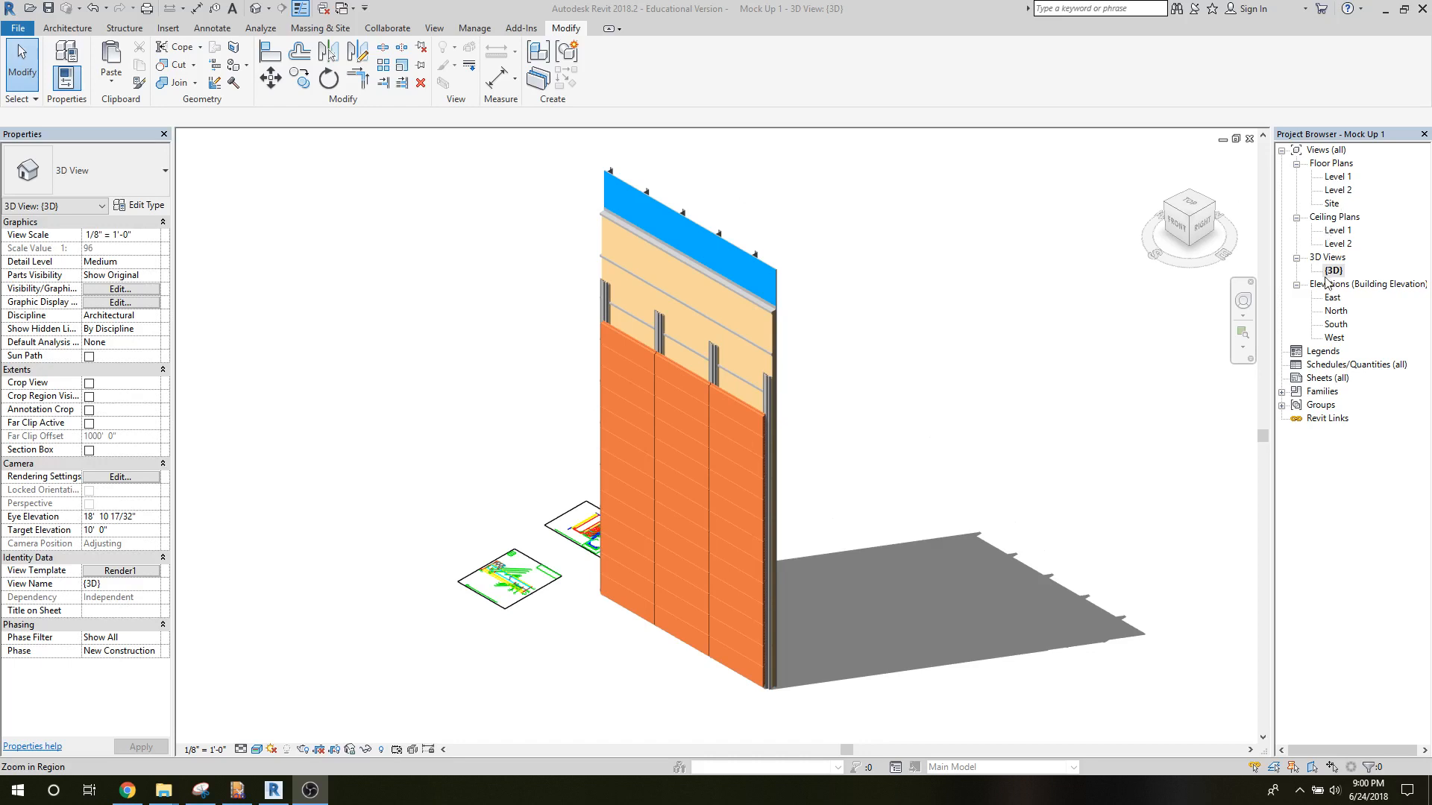
Open the South elevation and examine the wall around the top tile course and the exposed channels.
double_click(1335, 325)
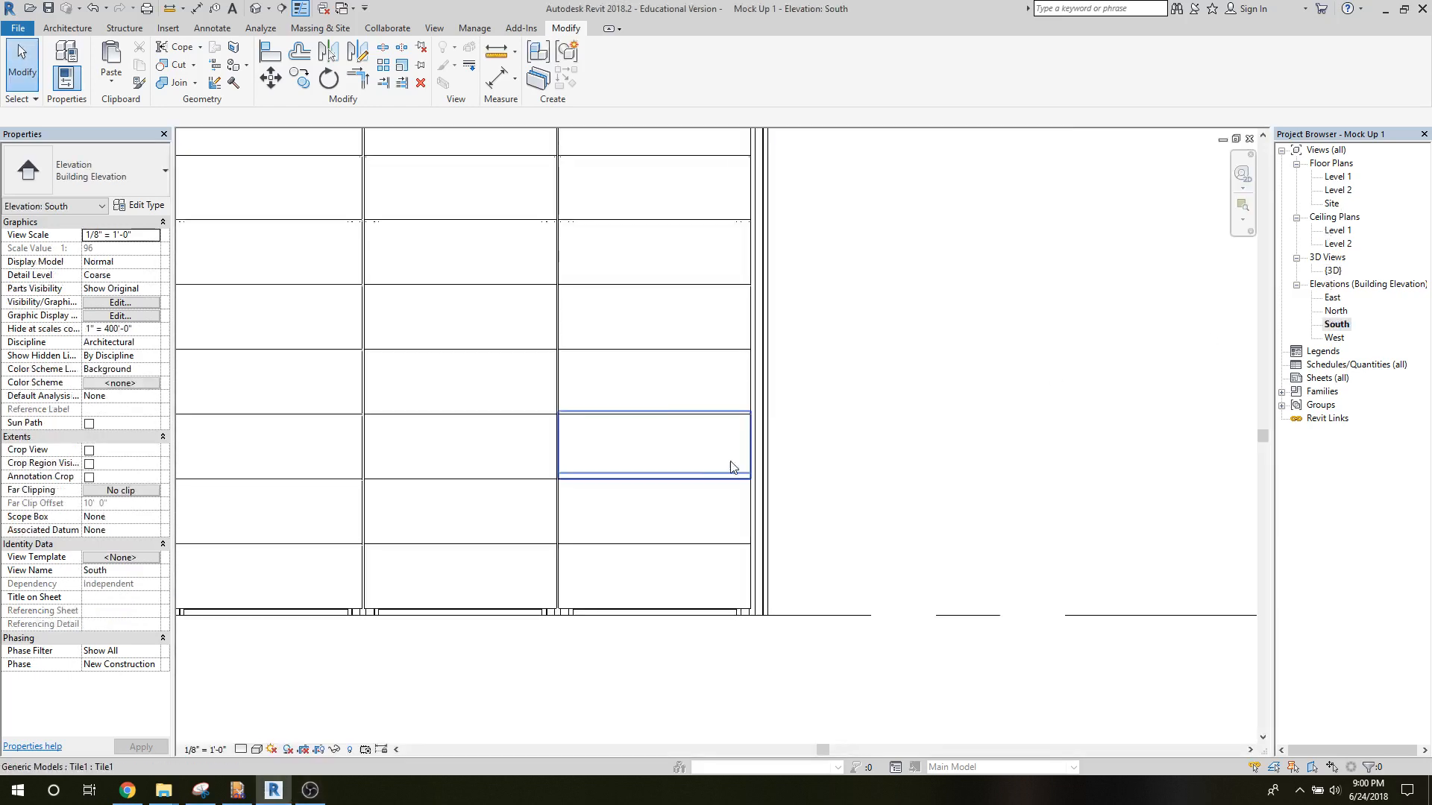
middle_click_drag(659, 387, 637, 728)
scroll(635, 723, "up", 1)
scroll(629, 261, "down", 1)
middle_click_drag(634, 256, 675, 680)
scroll(674, 668, "up", 1)
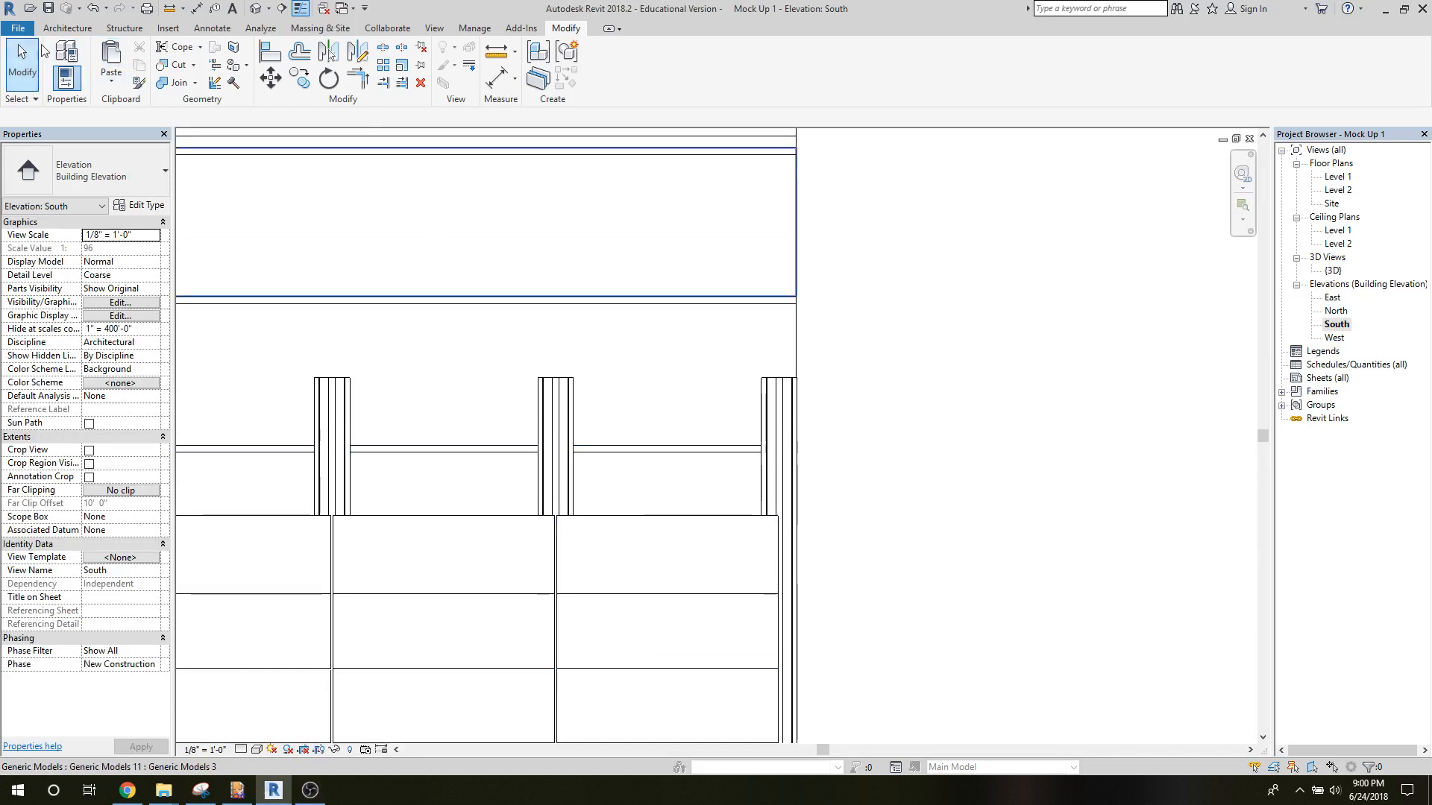
left_click(60, 29)
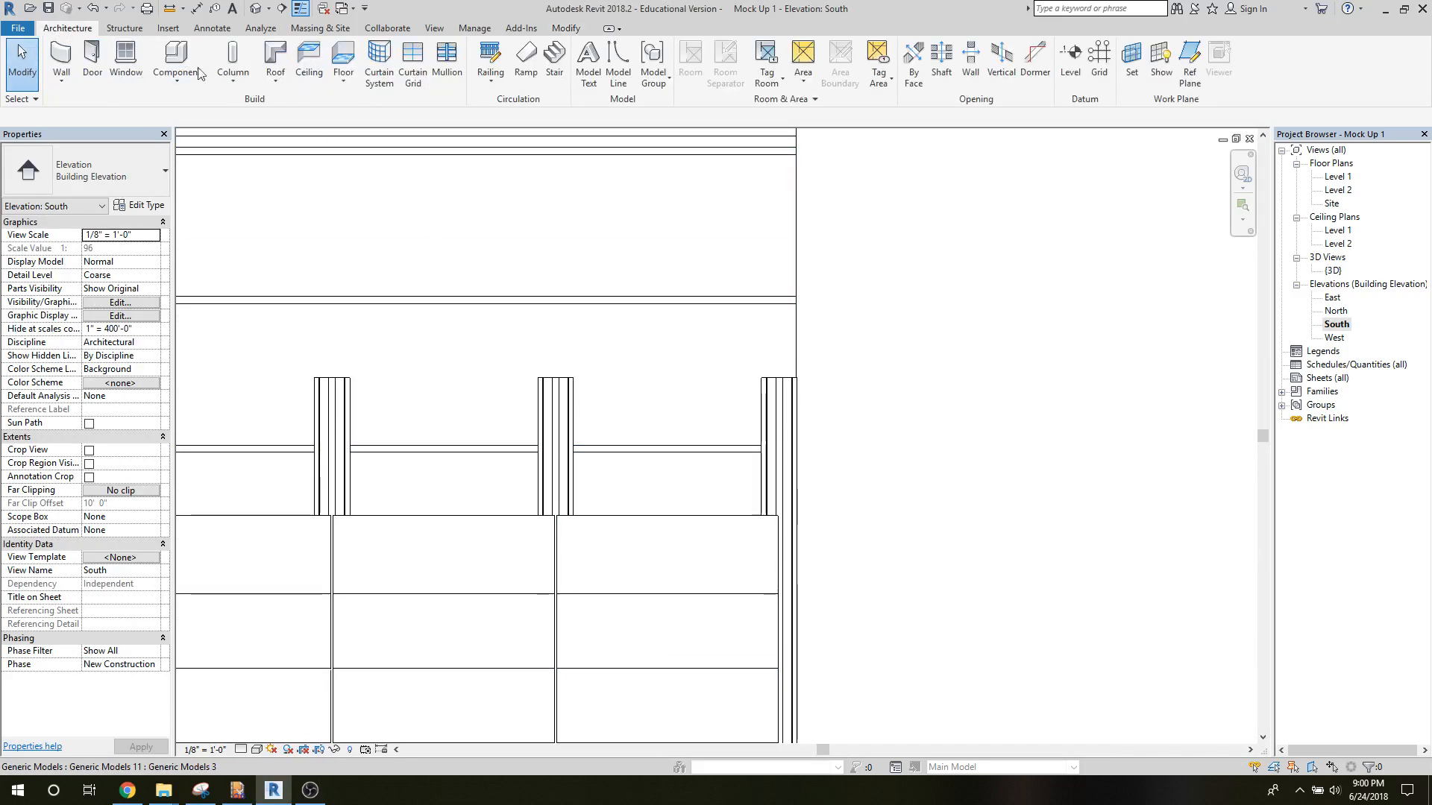
left_click(180, 80)
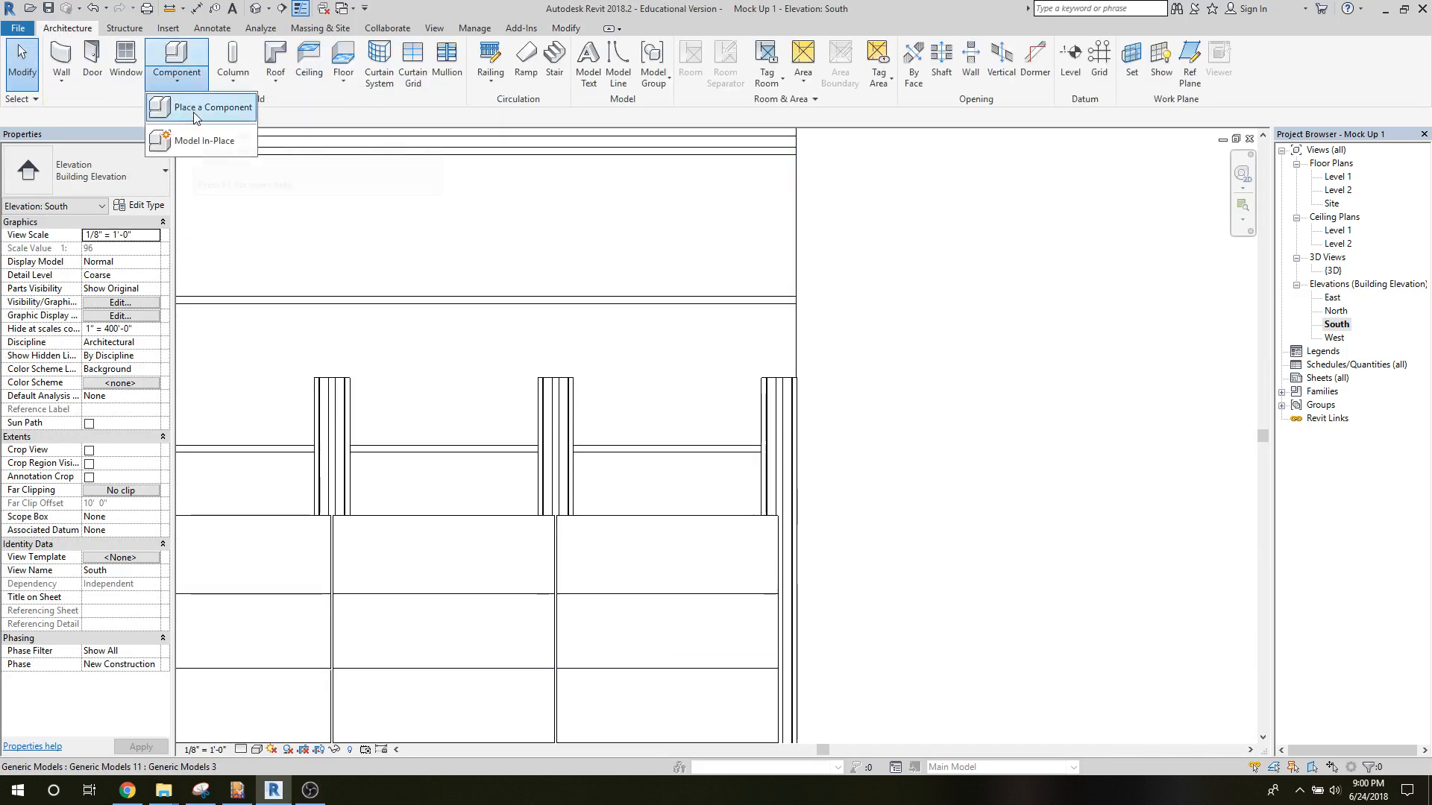
left_click(196, 108)
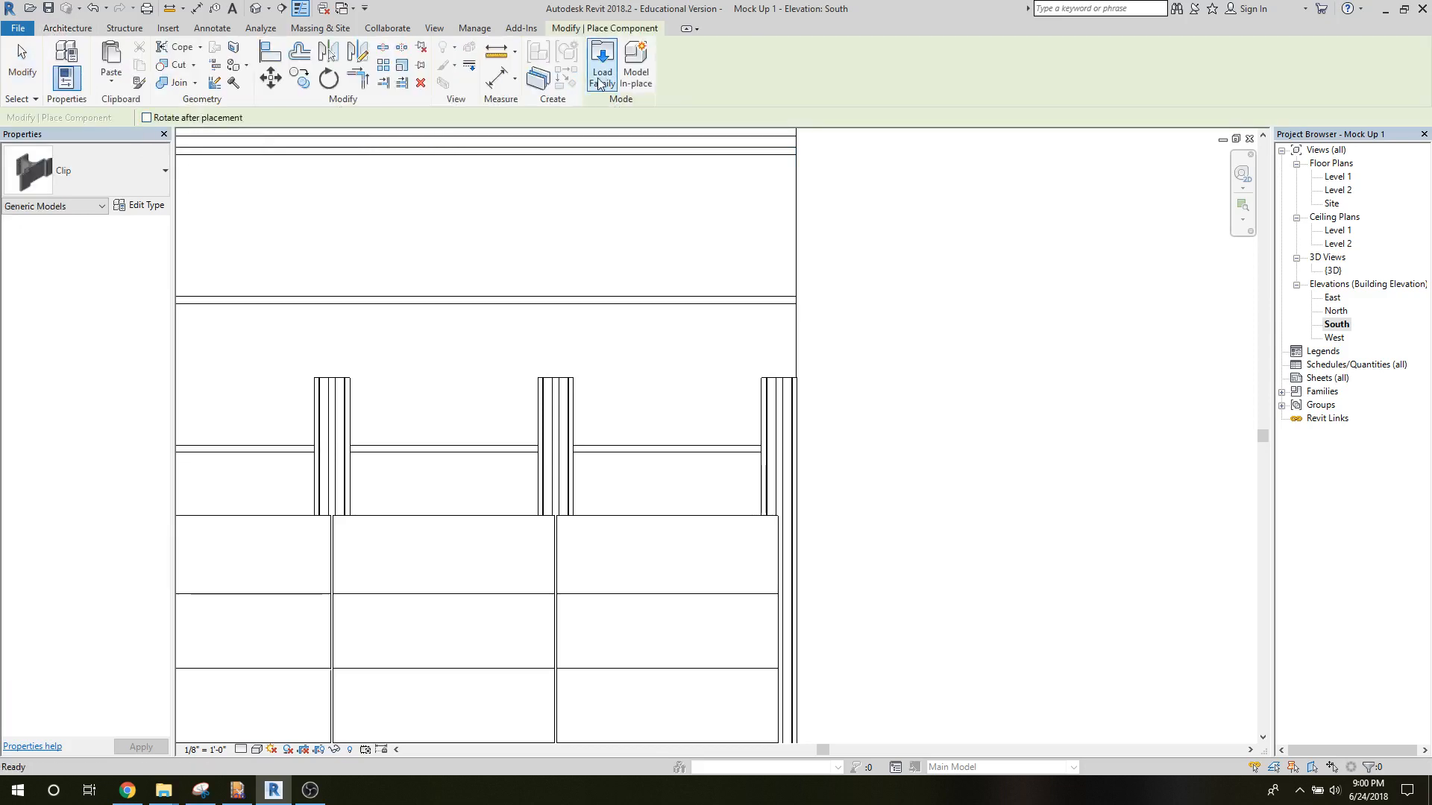
left_click(597, 77)
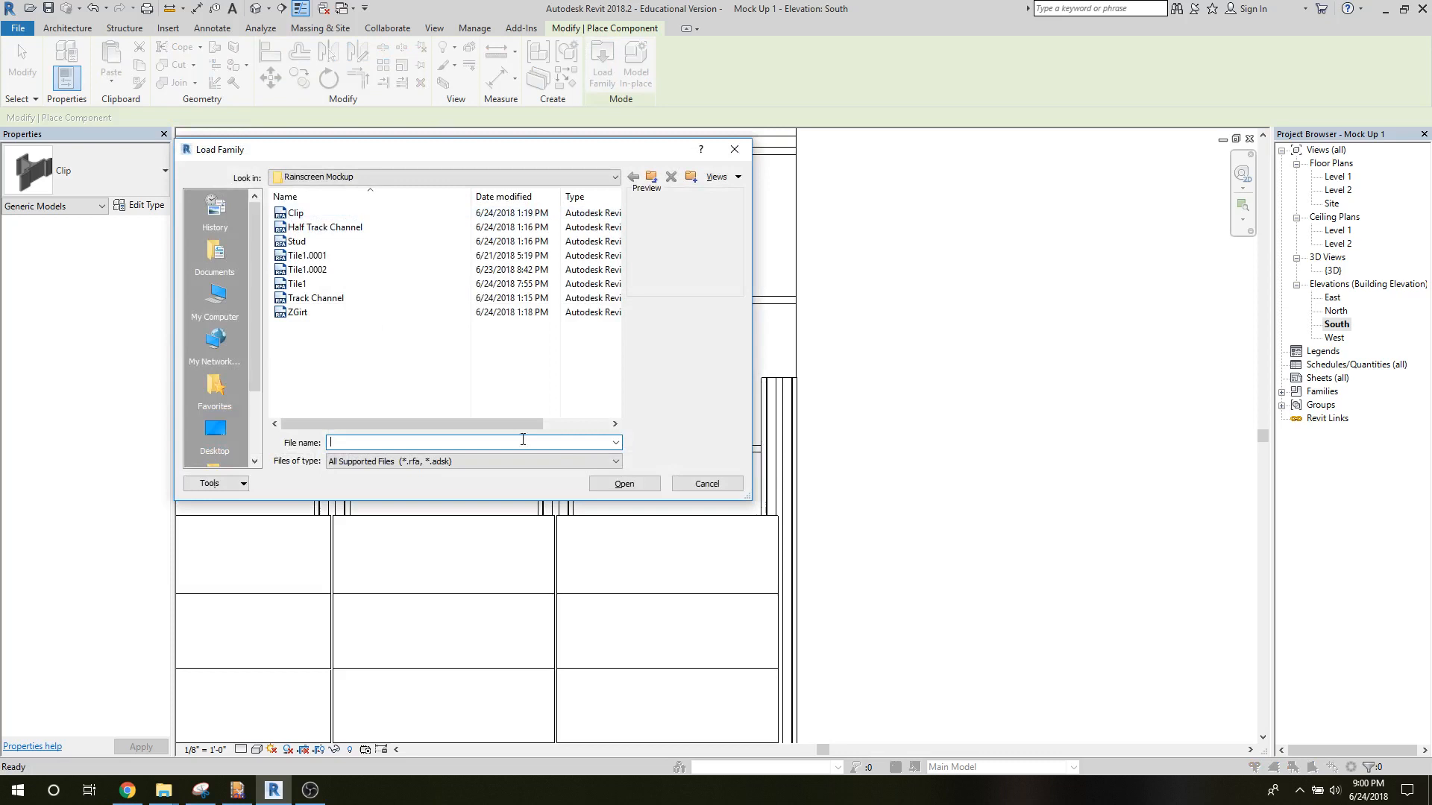
left_click(625, 486)
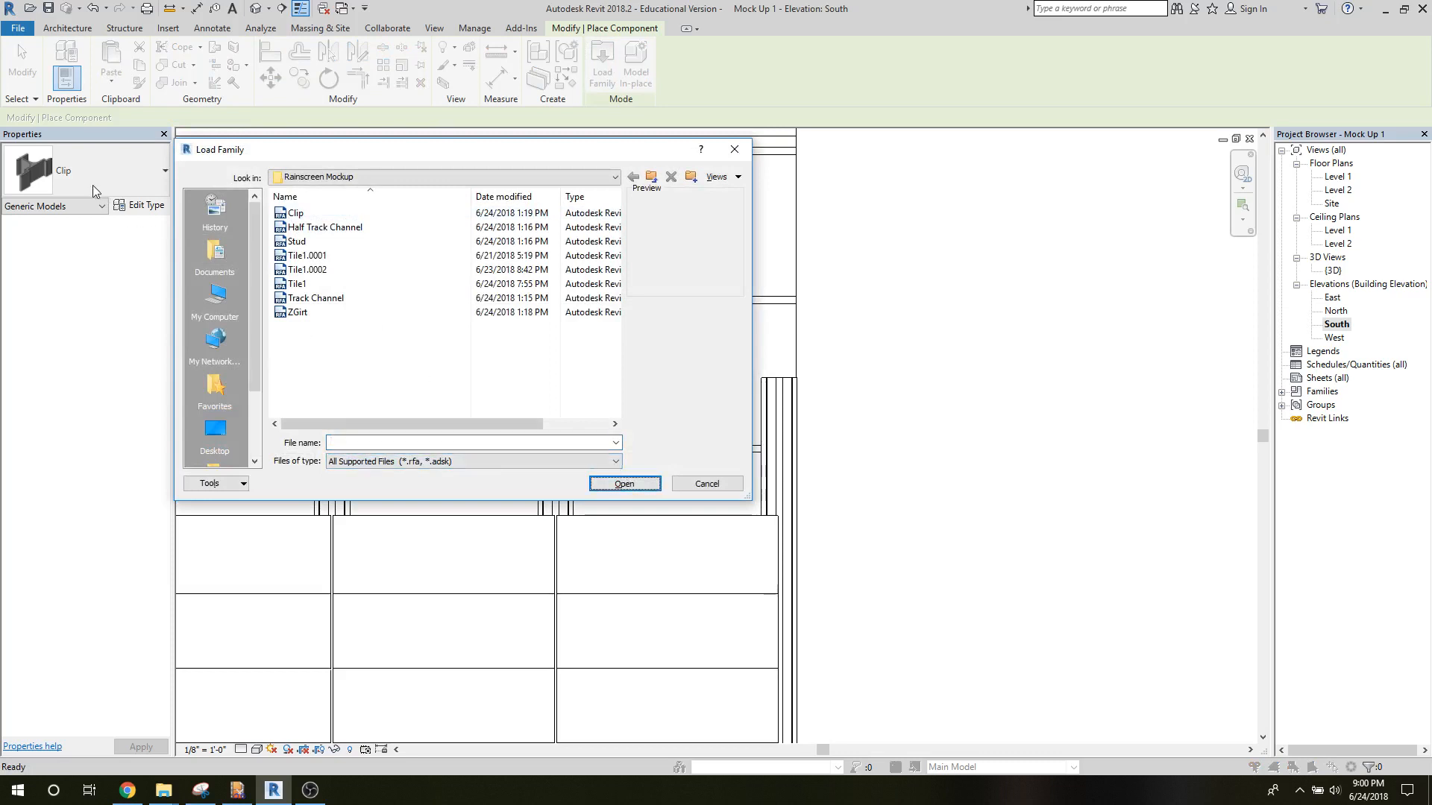
left_click(707, 483)
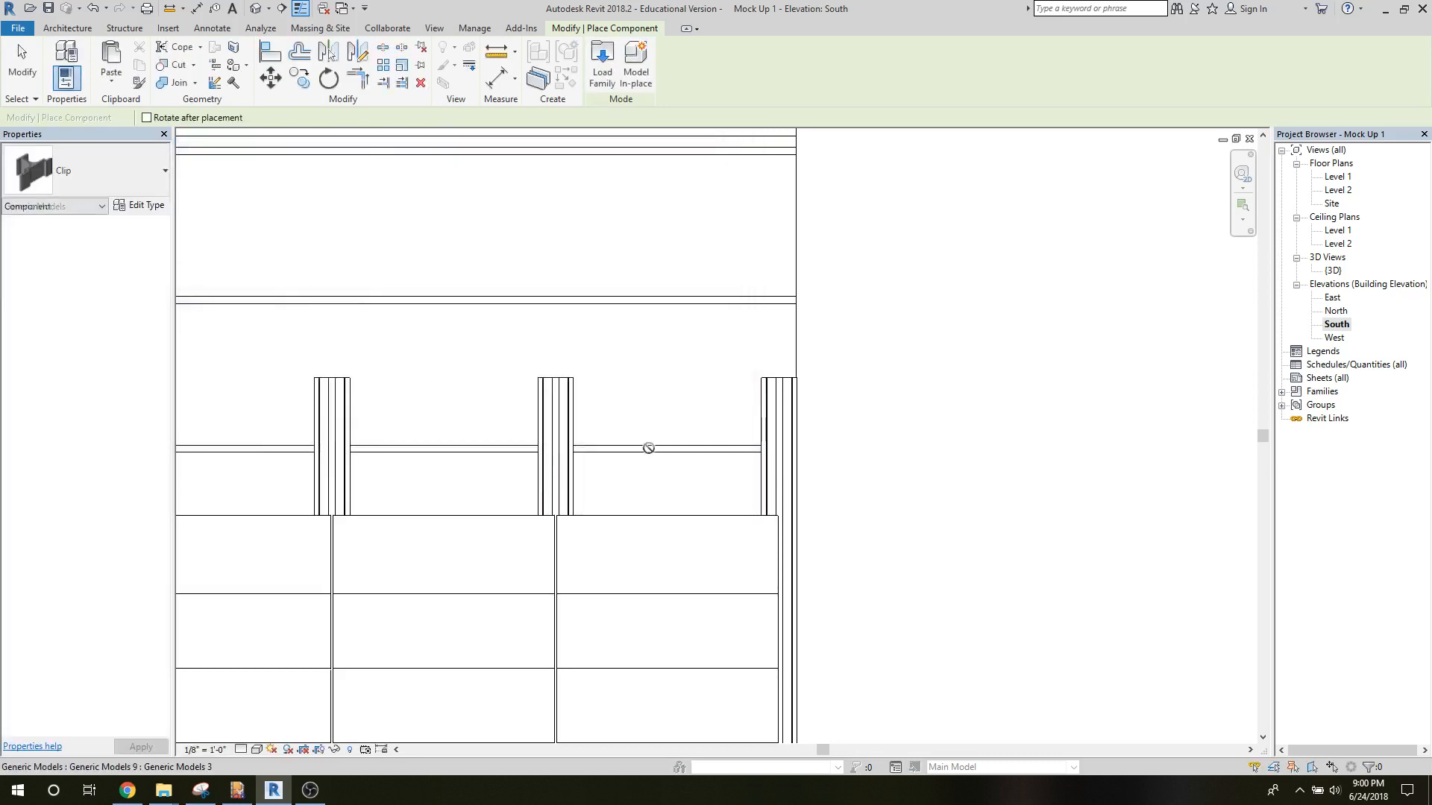
left_click(53, 177)
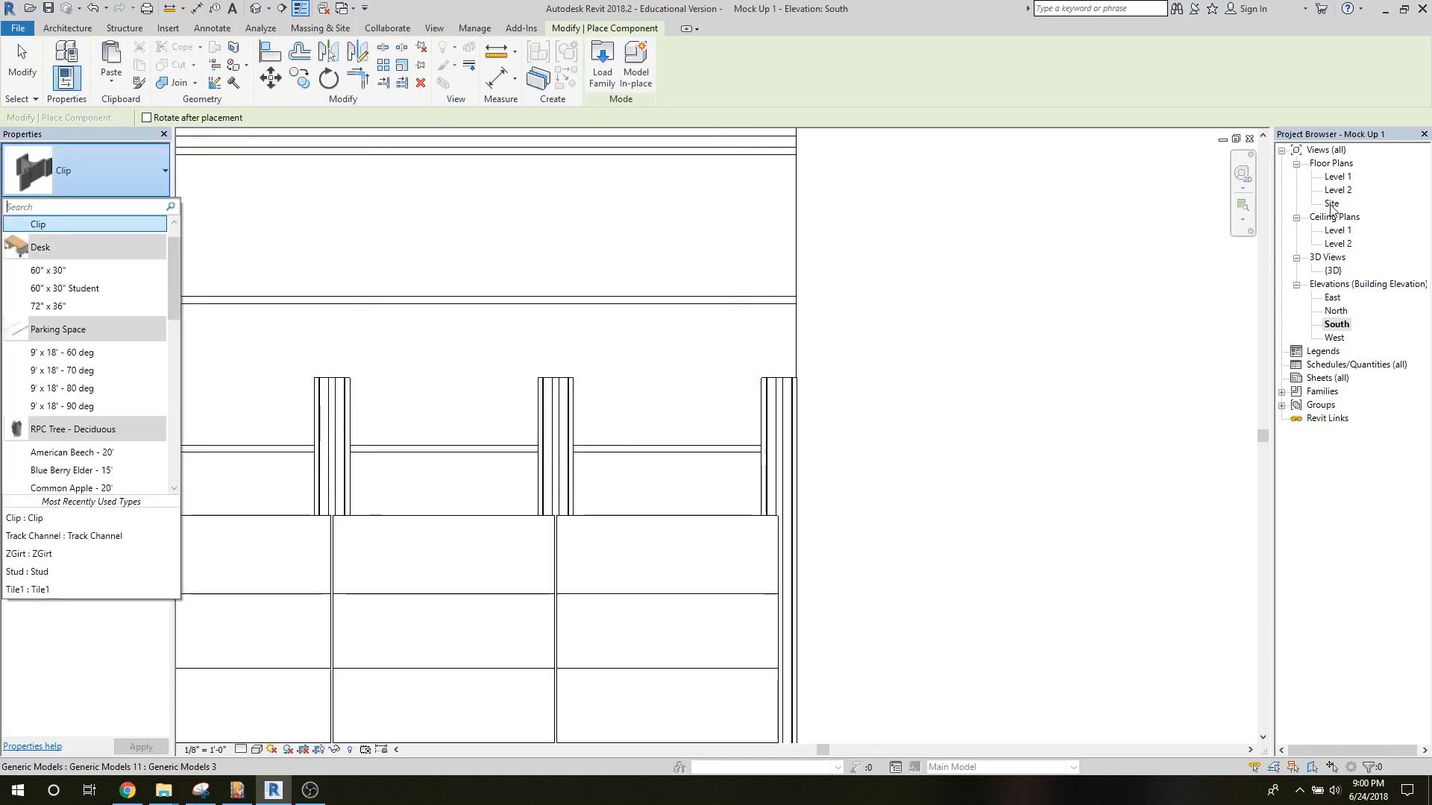
Place one Clip component in the Level 1 floor plan, just outside the wall's right end beside the track channel.
double_click(1335, 177)
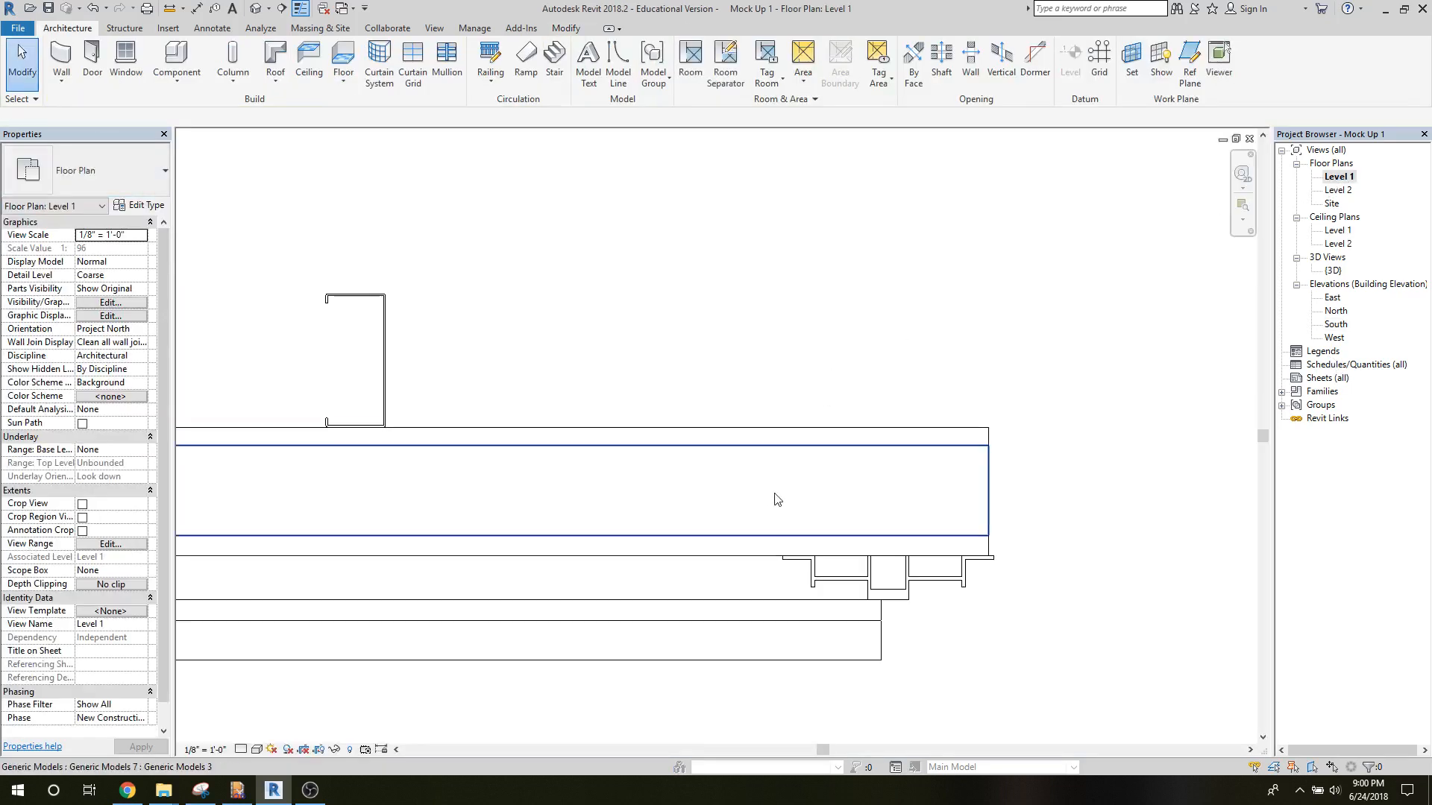
left_click(61, 81)
left_click(185, 90)
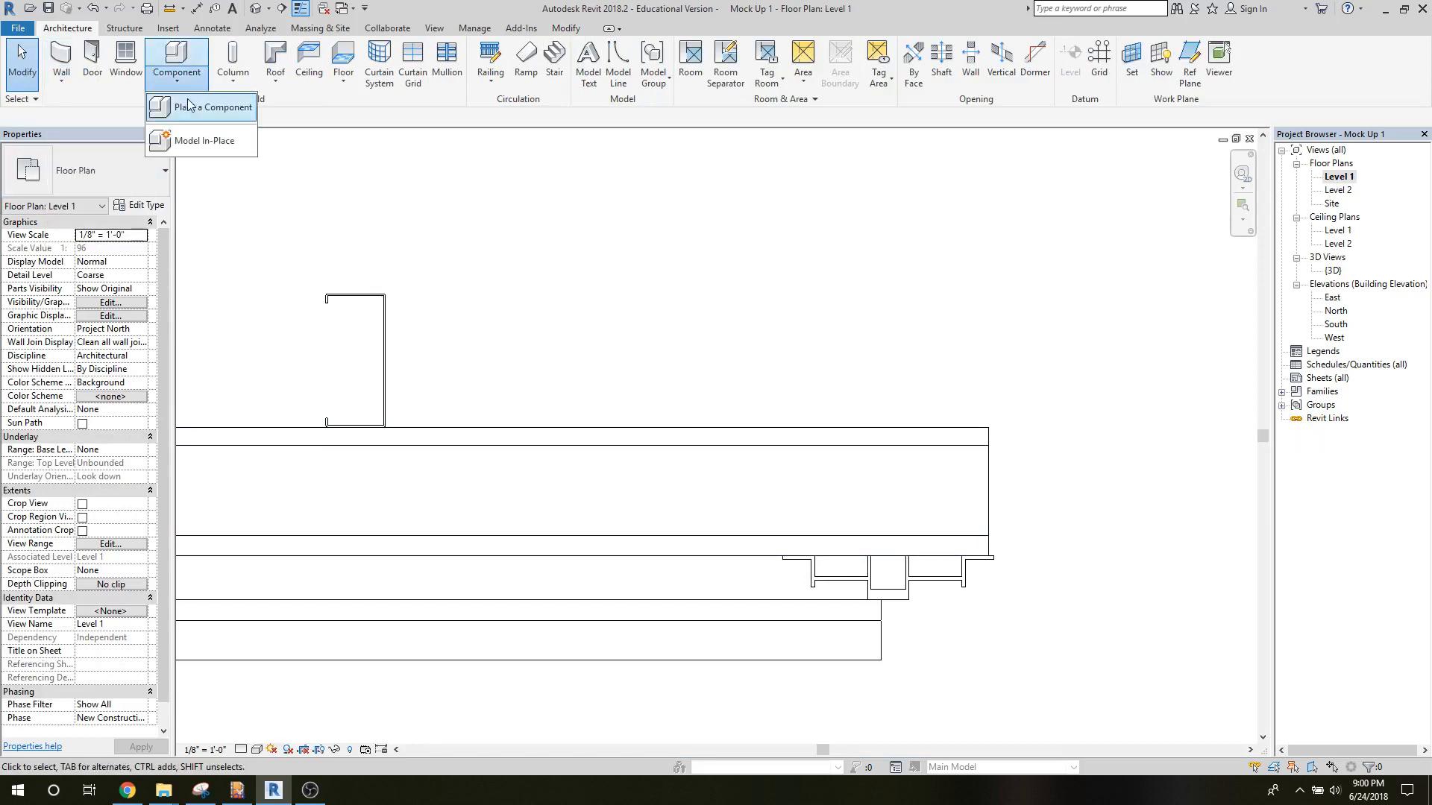
left_click(203, 104)
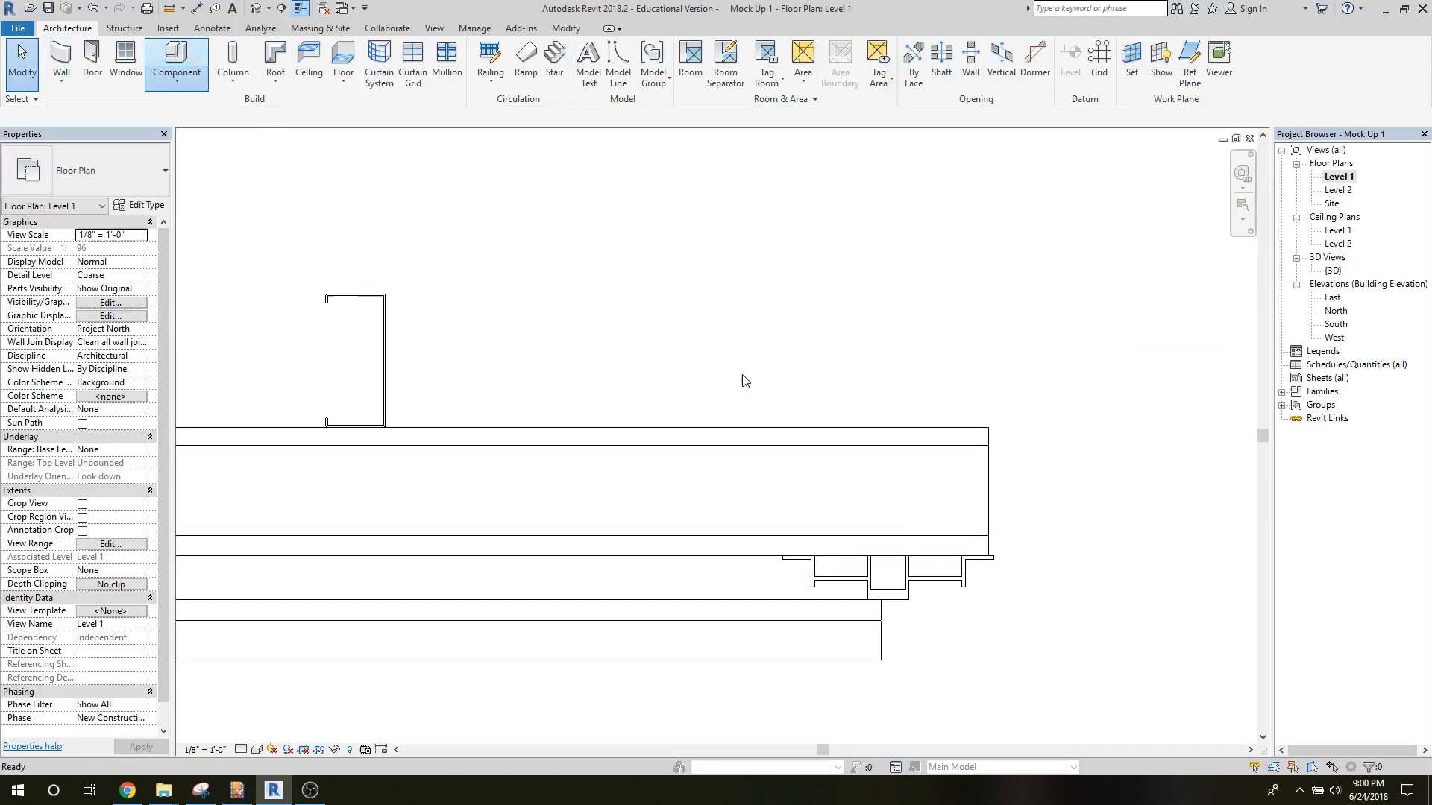
left_click(1070, 601)
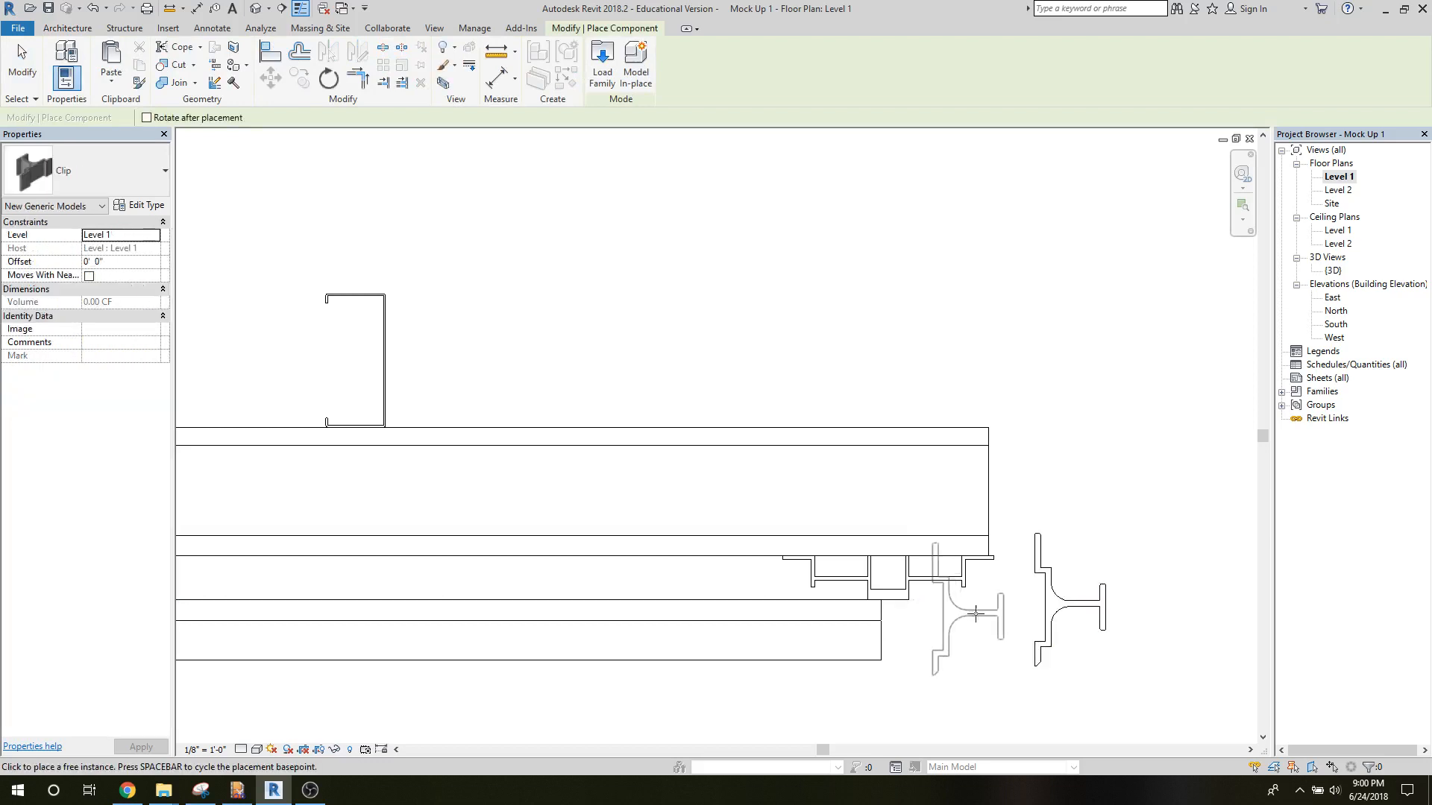
left_click(22, 63)
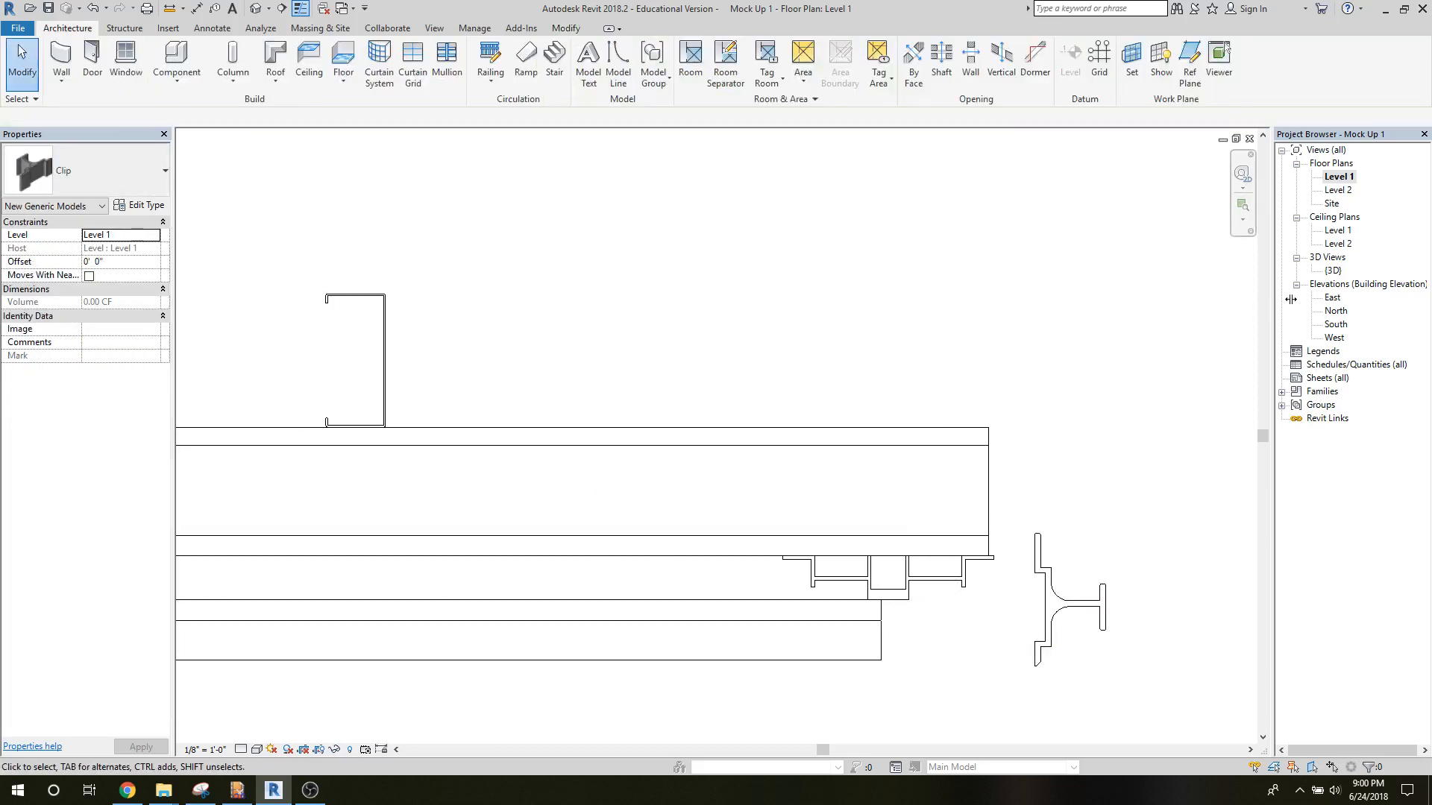
Move the clip up in the South elevation to an offset of about 13' 4 1/2" above Level 1, beside the top tile course.
double_click(1336, 324)
scroll(987, 467, "down", 5)
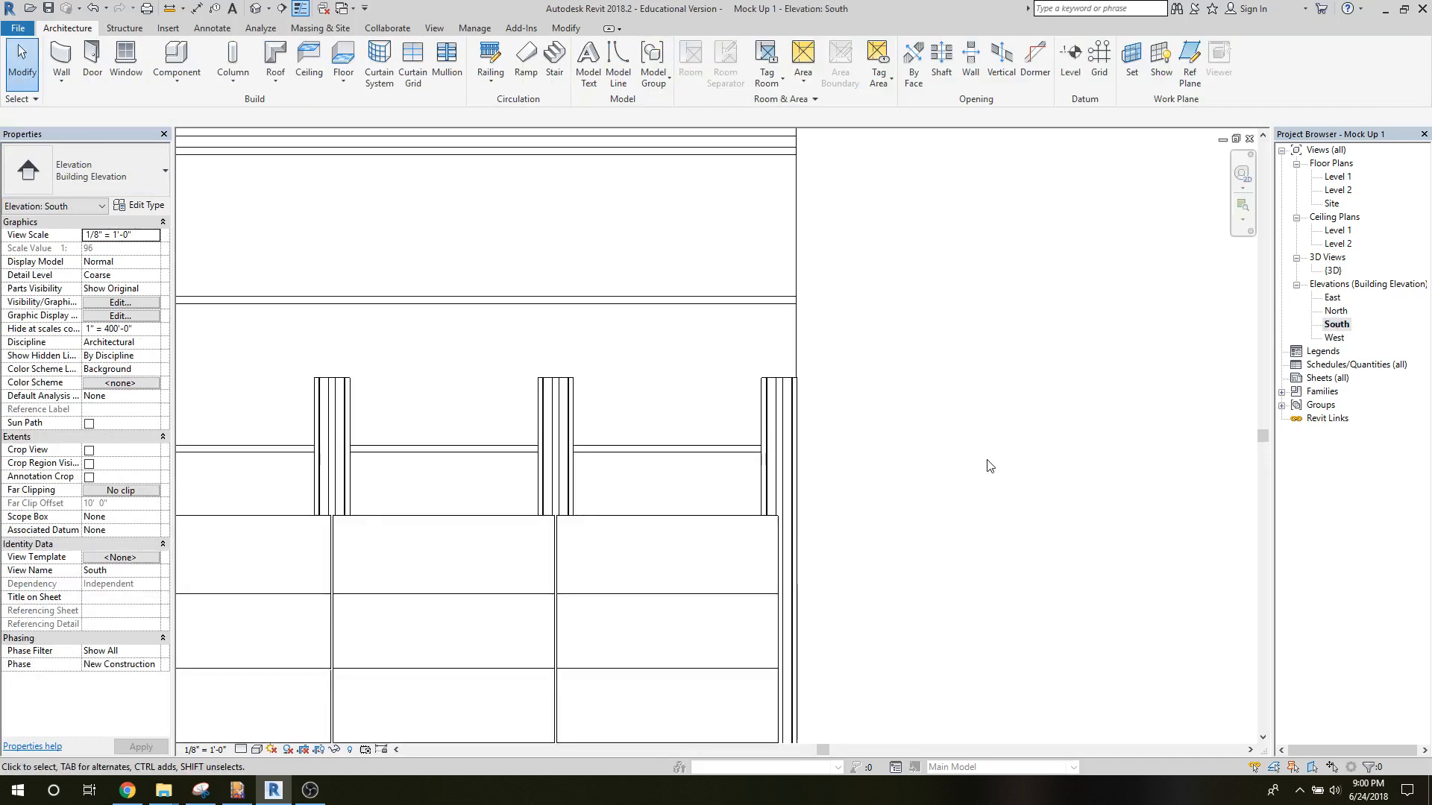
middle_click_drag(997, 477, 569, 269)
left_click_drag(478, 528, 485, 198)
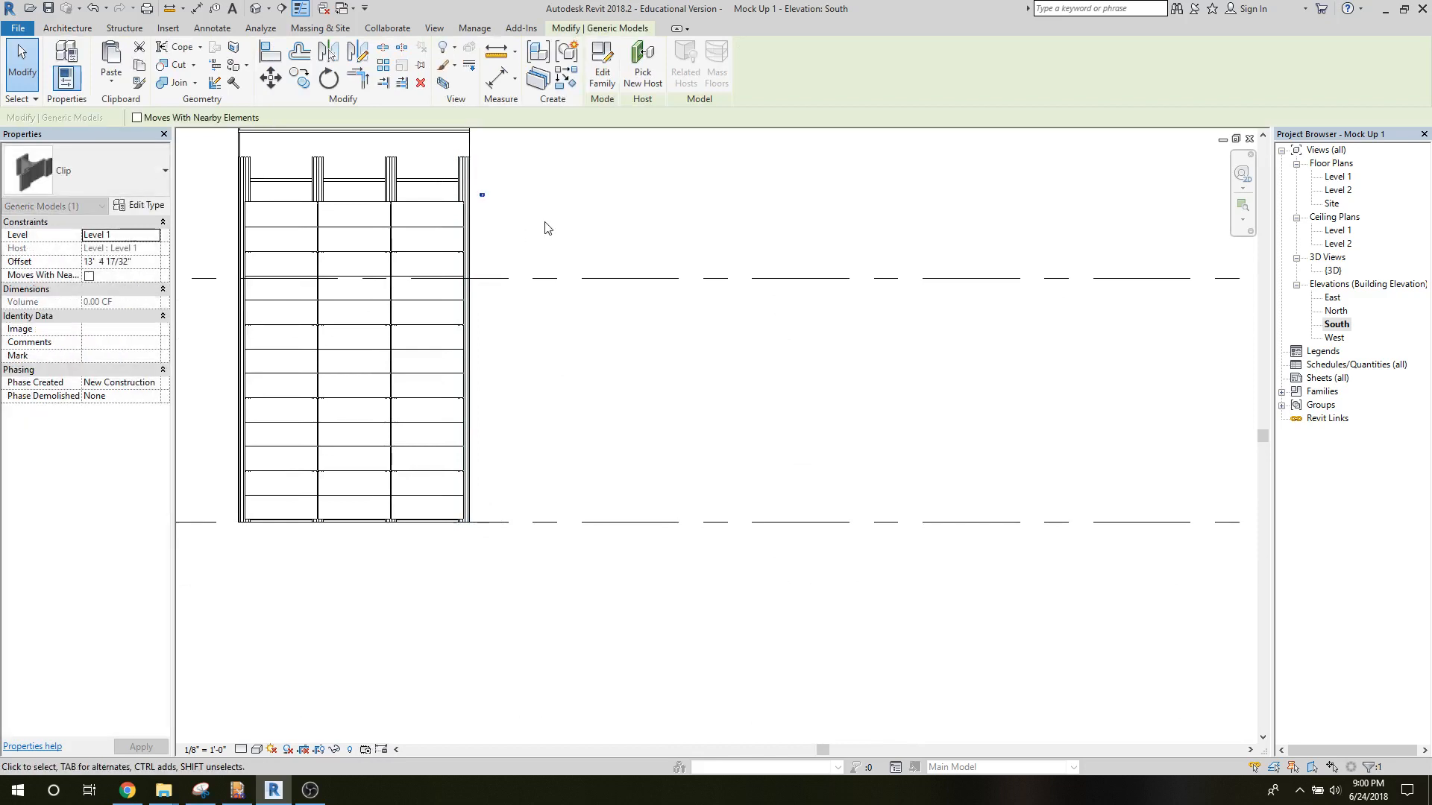
scroll(544, 228, "down", 4)
scroll(528, 247, "up", 6)
scroll(528, 246, "up", 5)
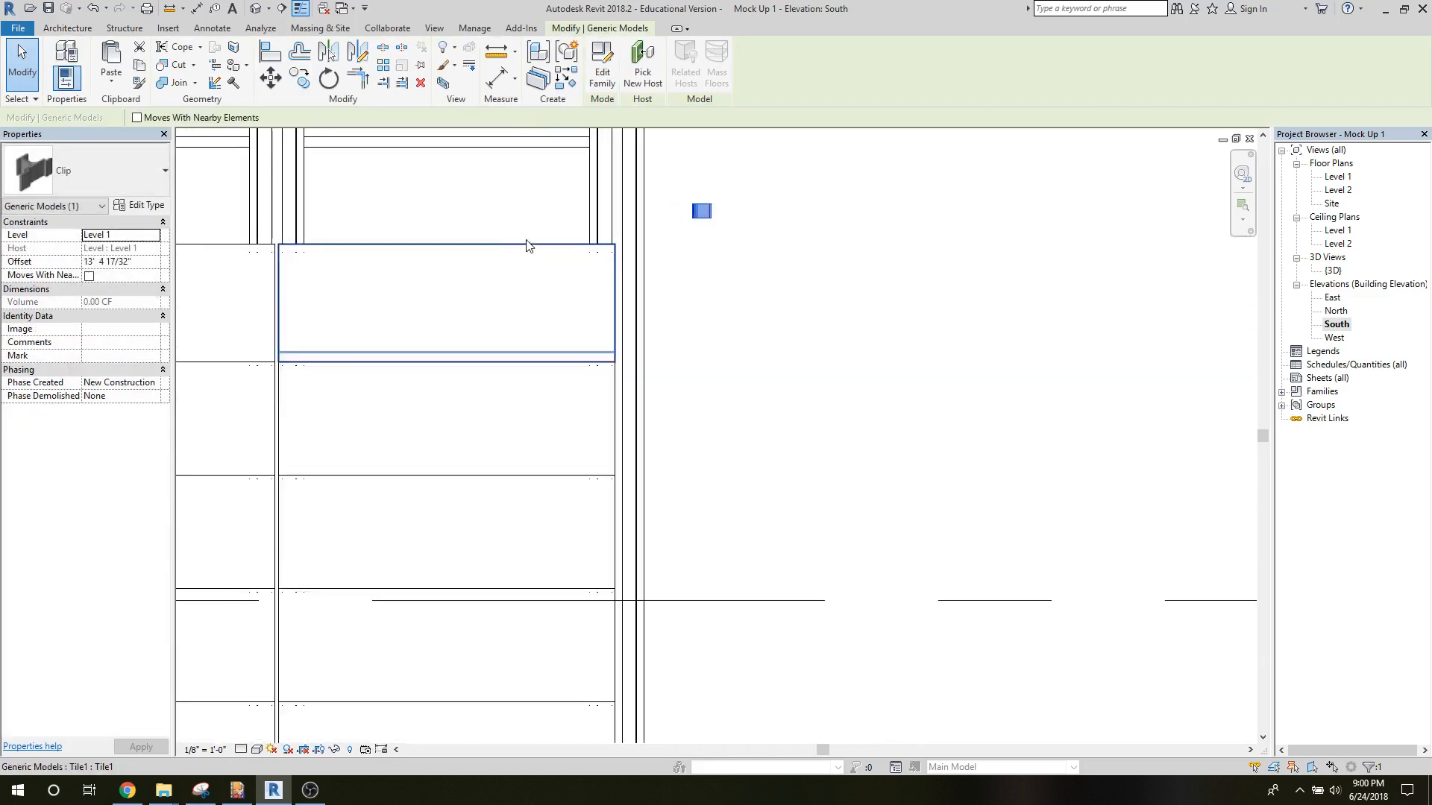
Select the placed clip in the 3D view and open its family for editing.
double_click(1338, 272)
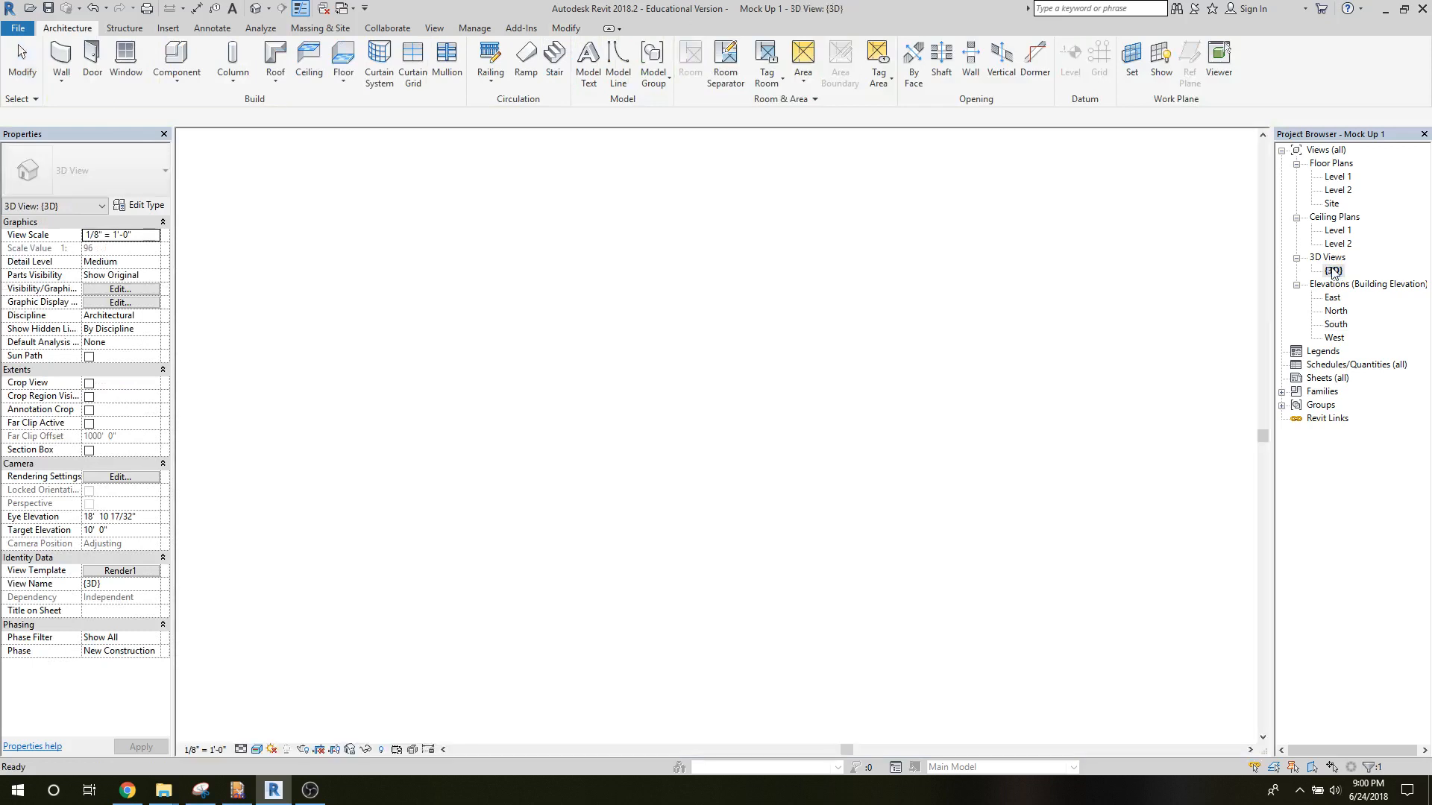
left_click(718, 440)
scroll(718, 441, "up", 7)
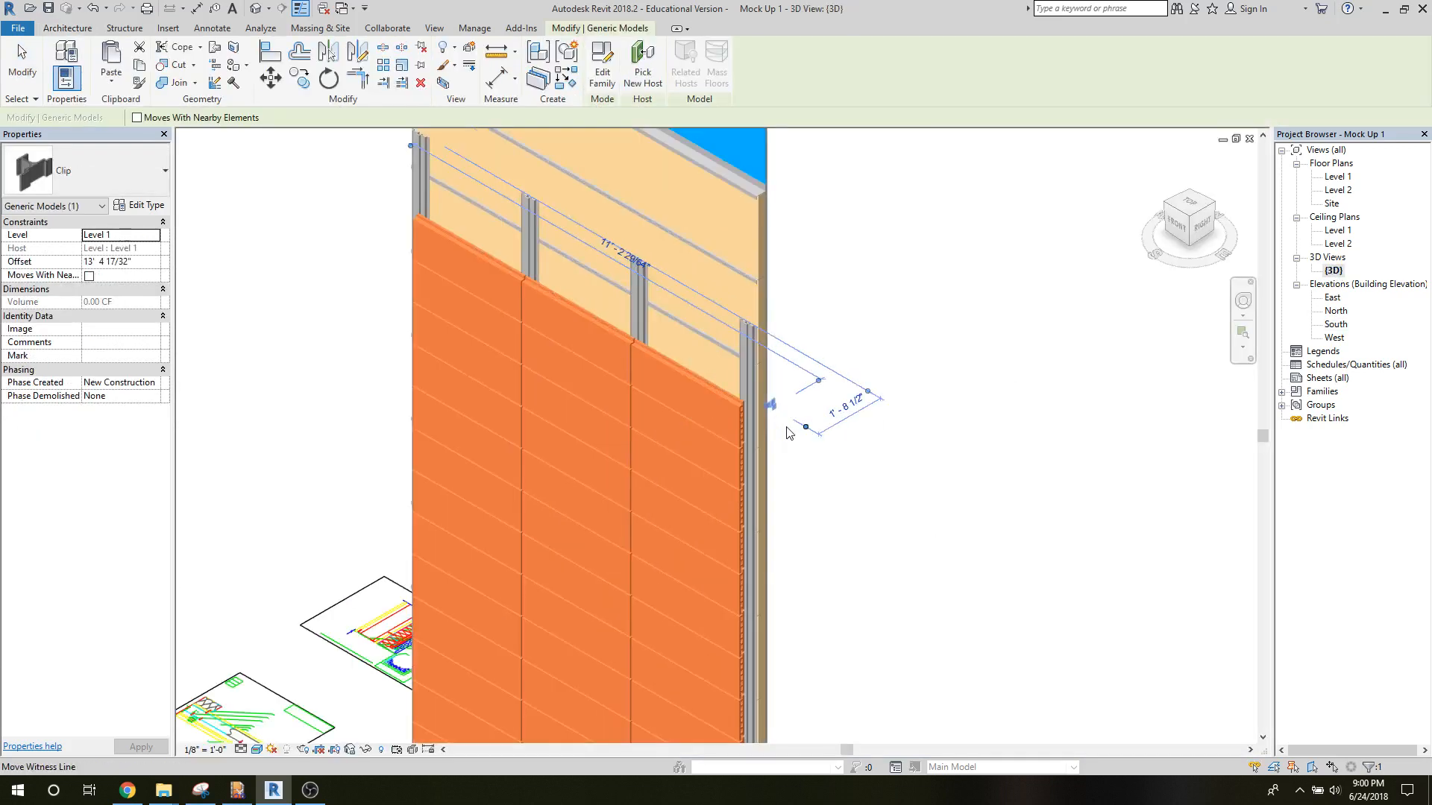
scroll(798, 434, "up", 1)
left_click(782, 429)
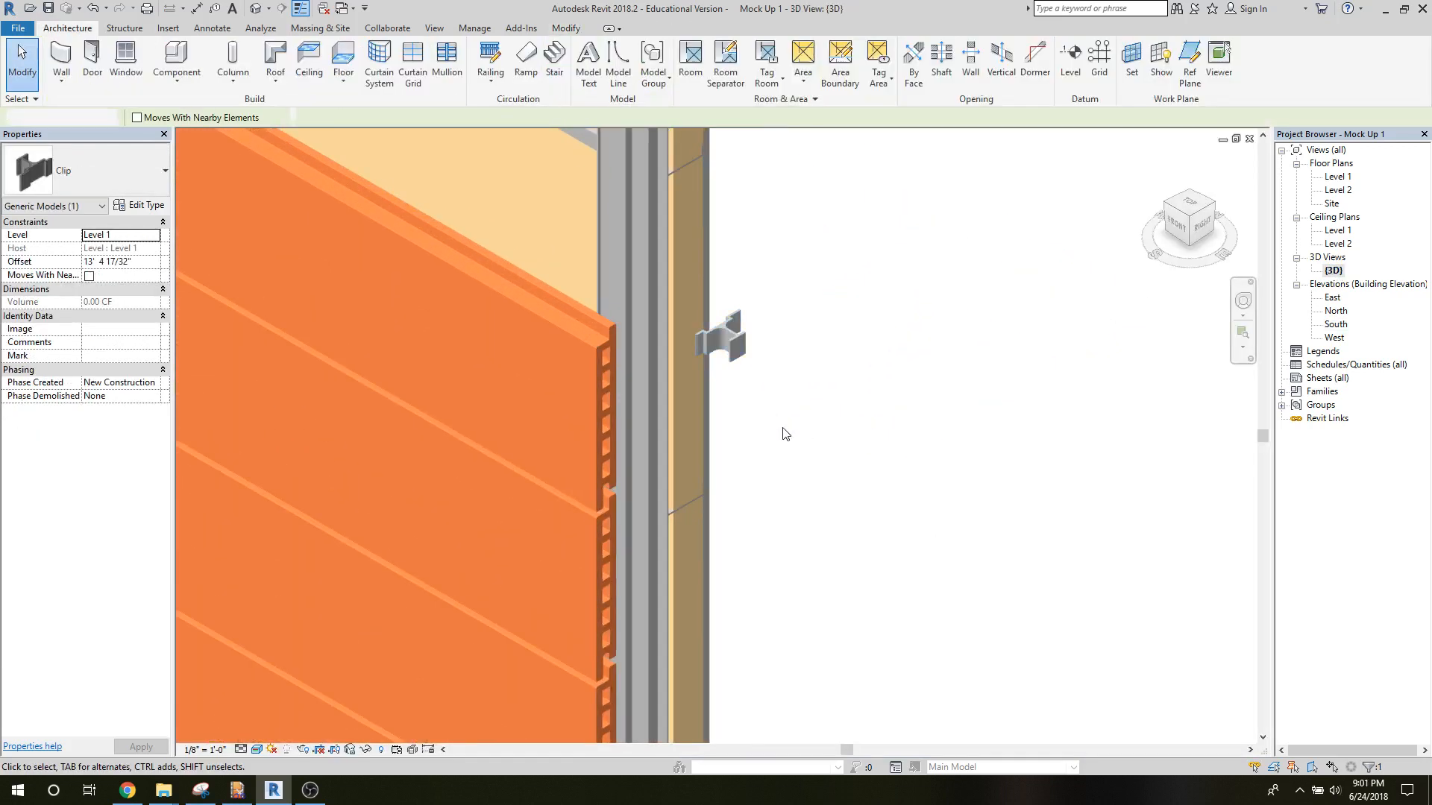
left_click(702, 332)
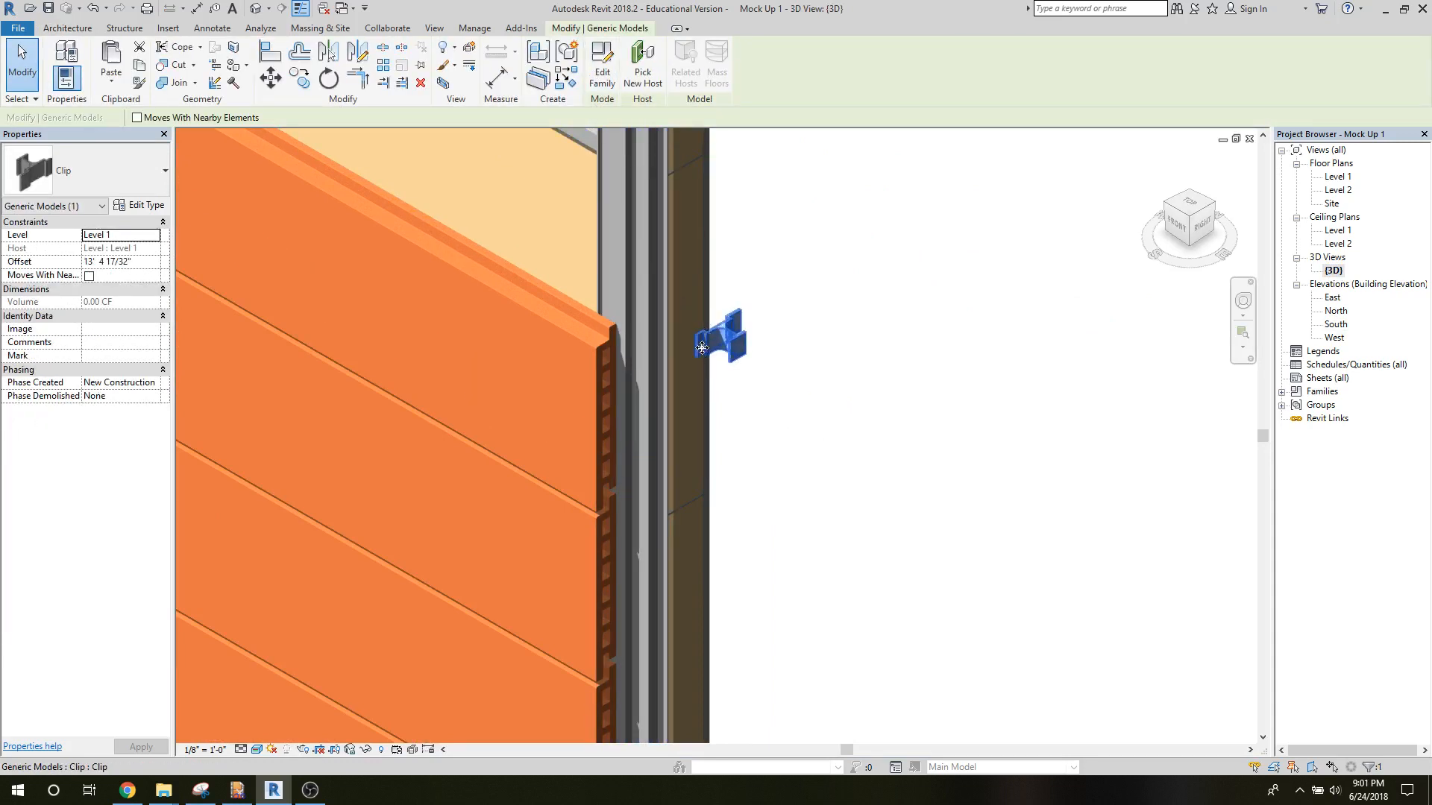
scroll(703, 347, "up", 4)
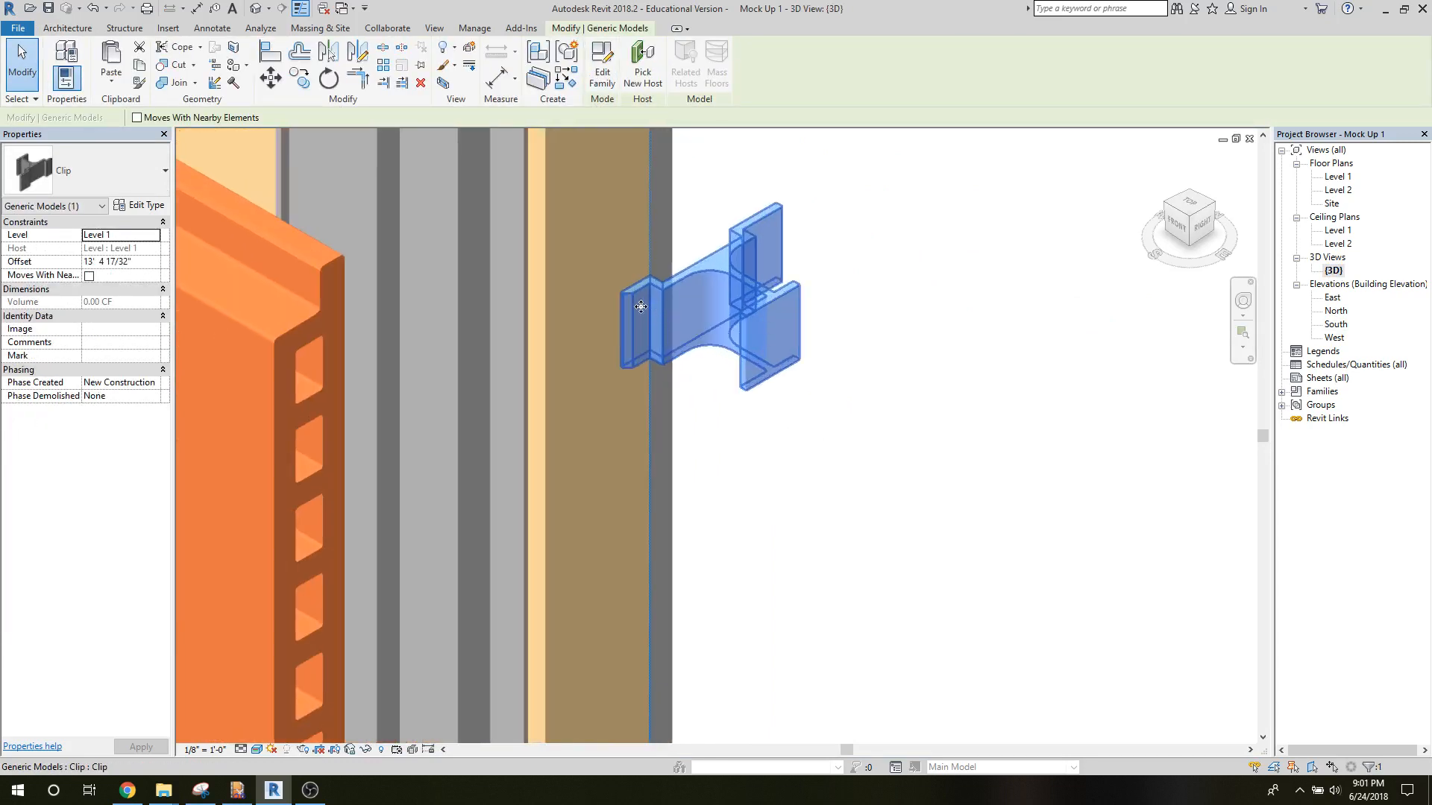
left_click(597, 84)
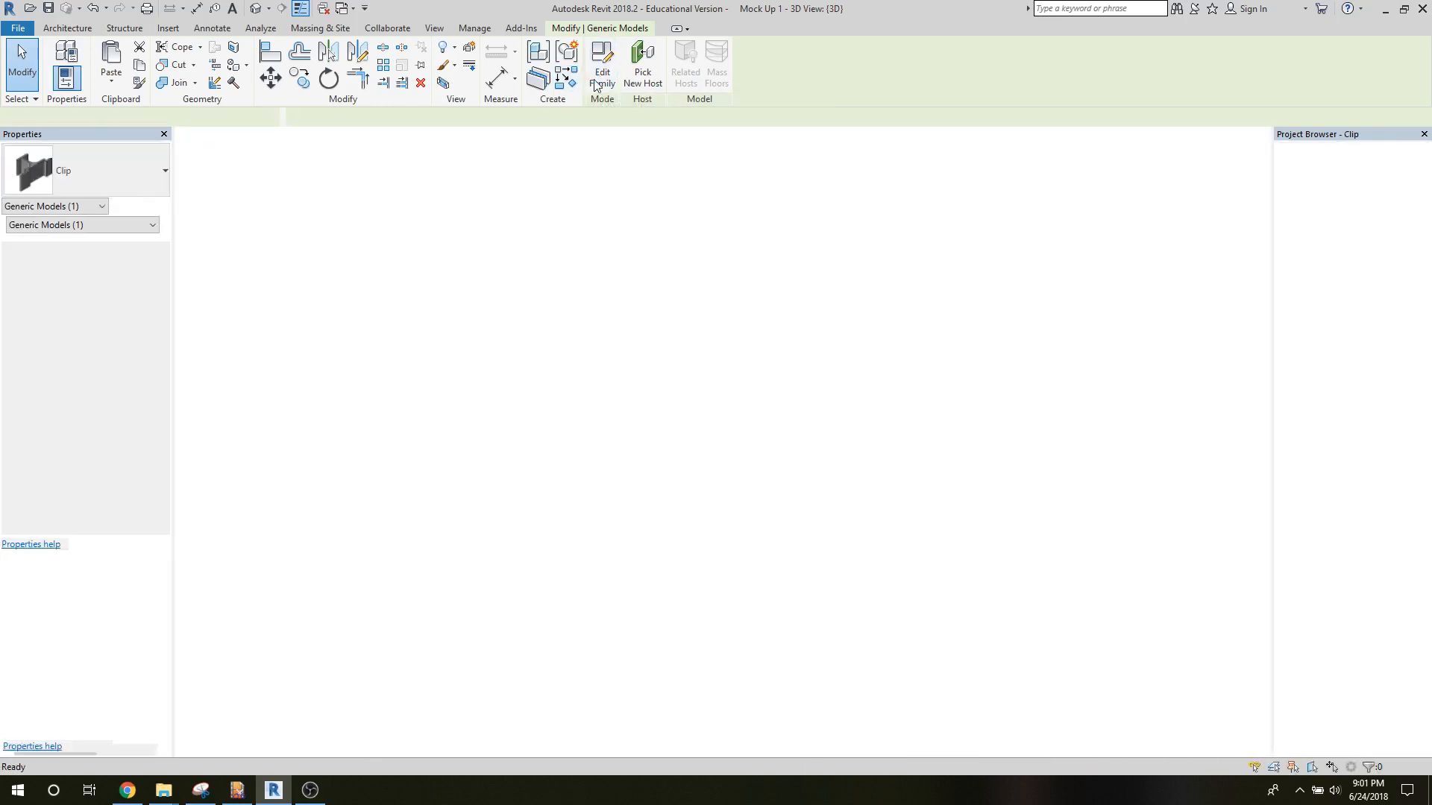
Rotate the clip extrusion 90° counterclockwise about its centre in the family's Front elevation.
left_click(845, 520)
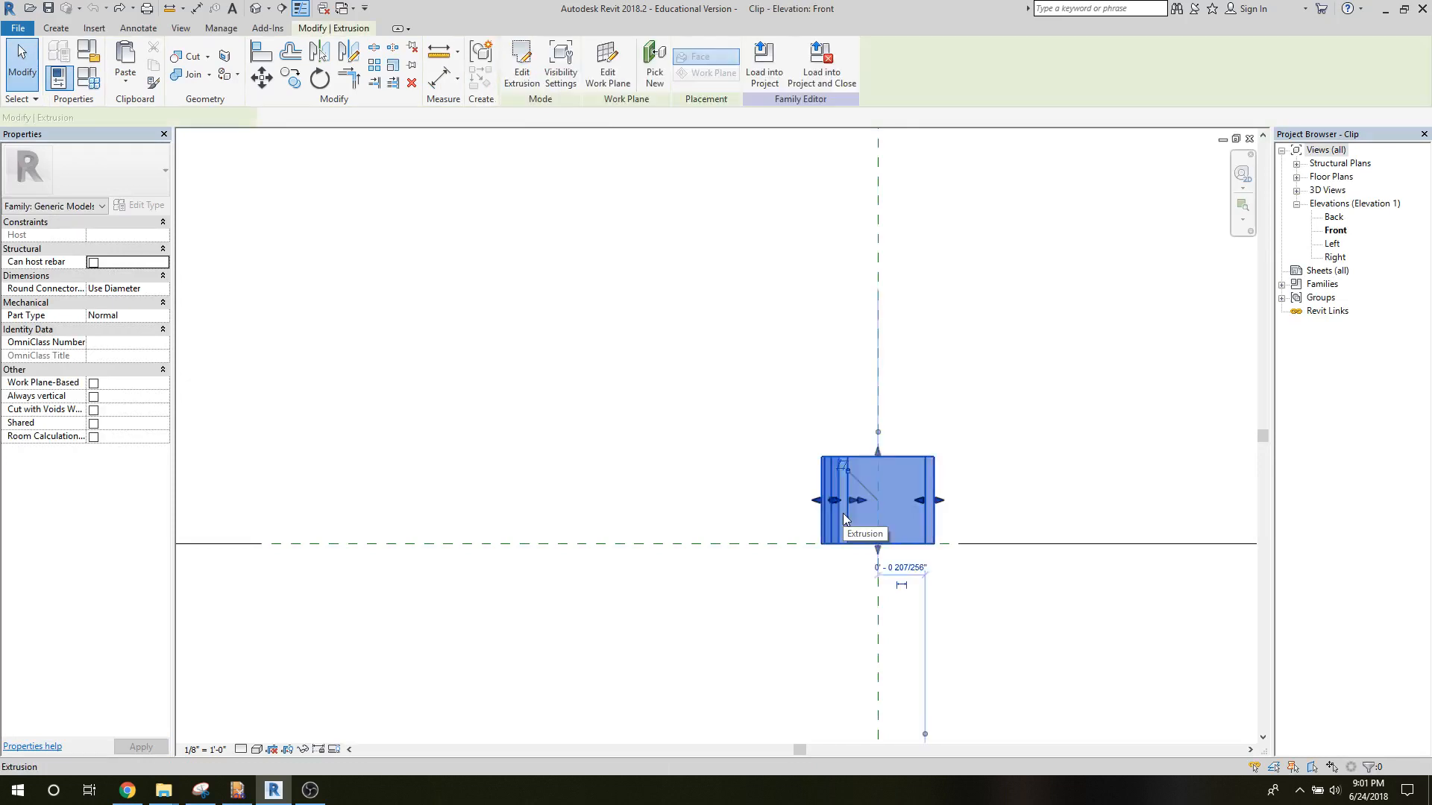
left_click(319, 77)
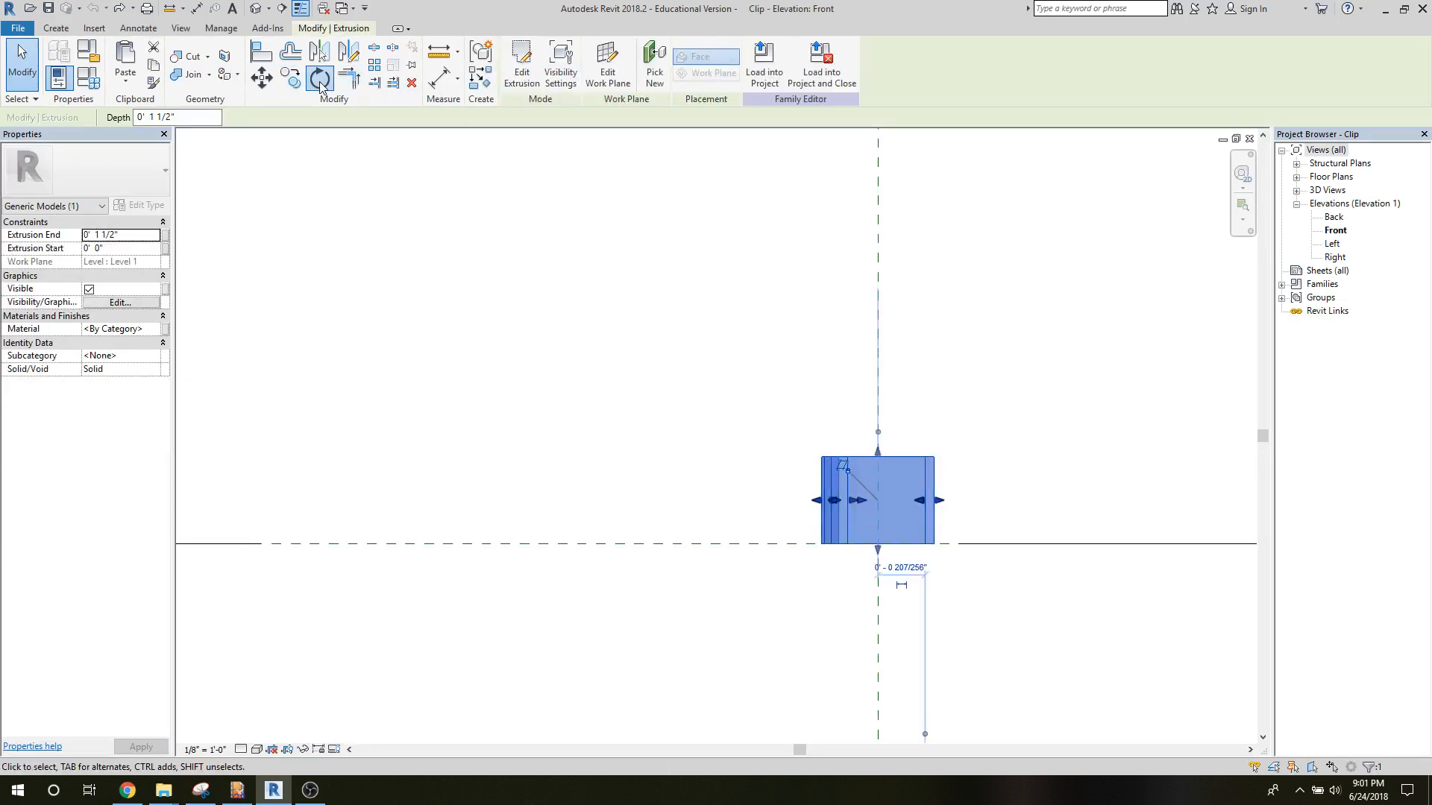
left_click(800, 501)
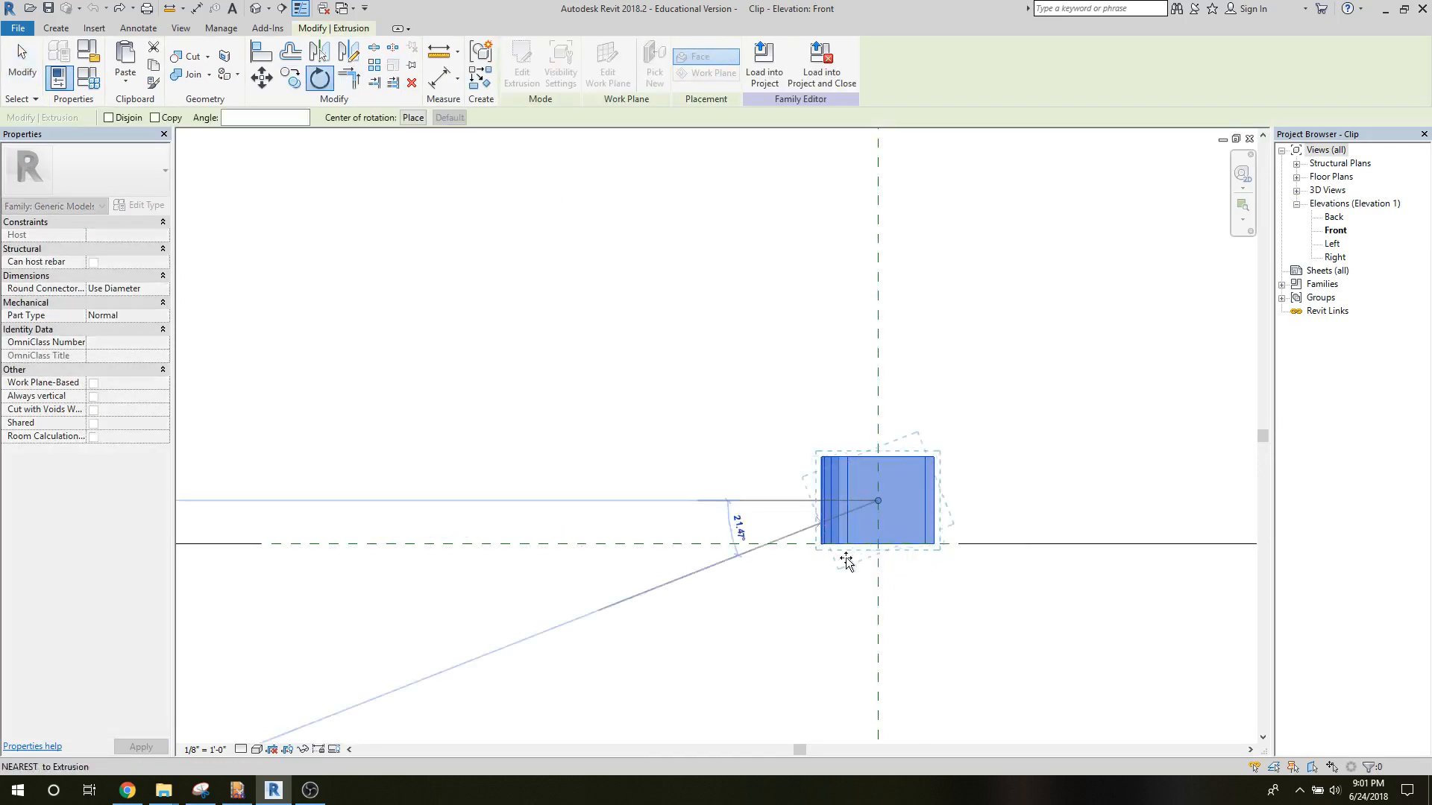
left_click(876, 596)
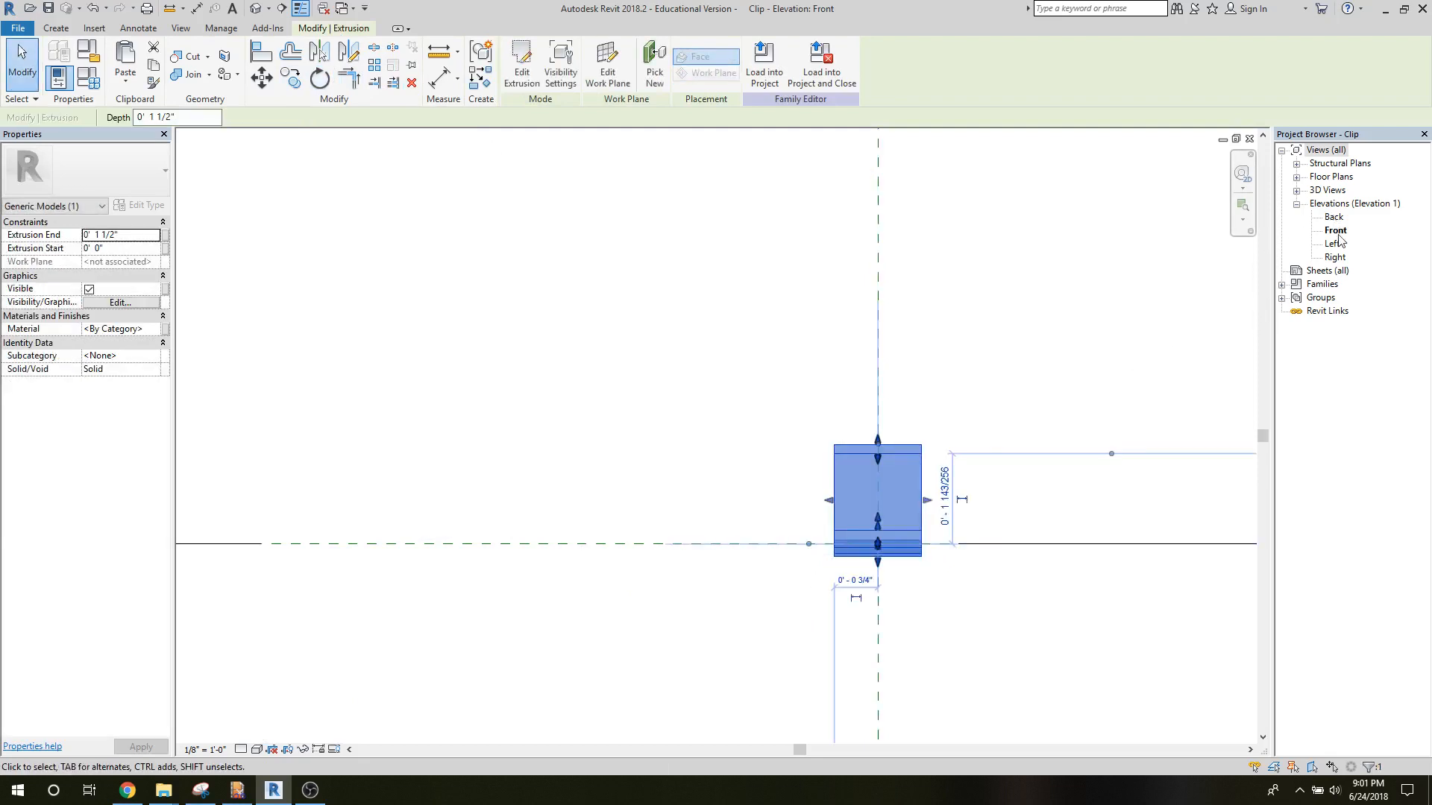
Rotate the clip extrusion 90° clockwise in the Left elevation so its wide base stands vertical.
double_click(1332, 244)
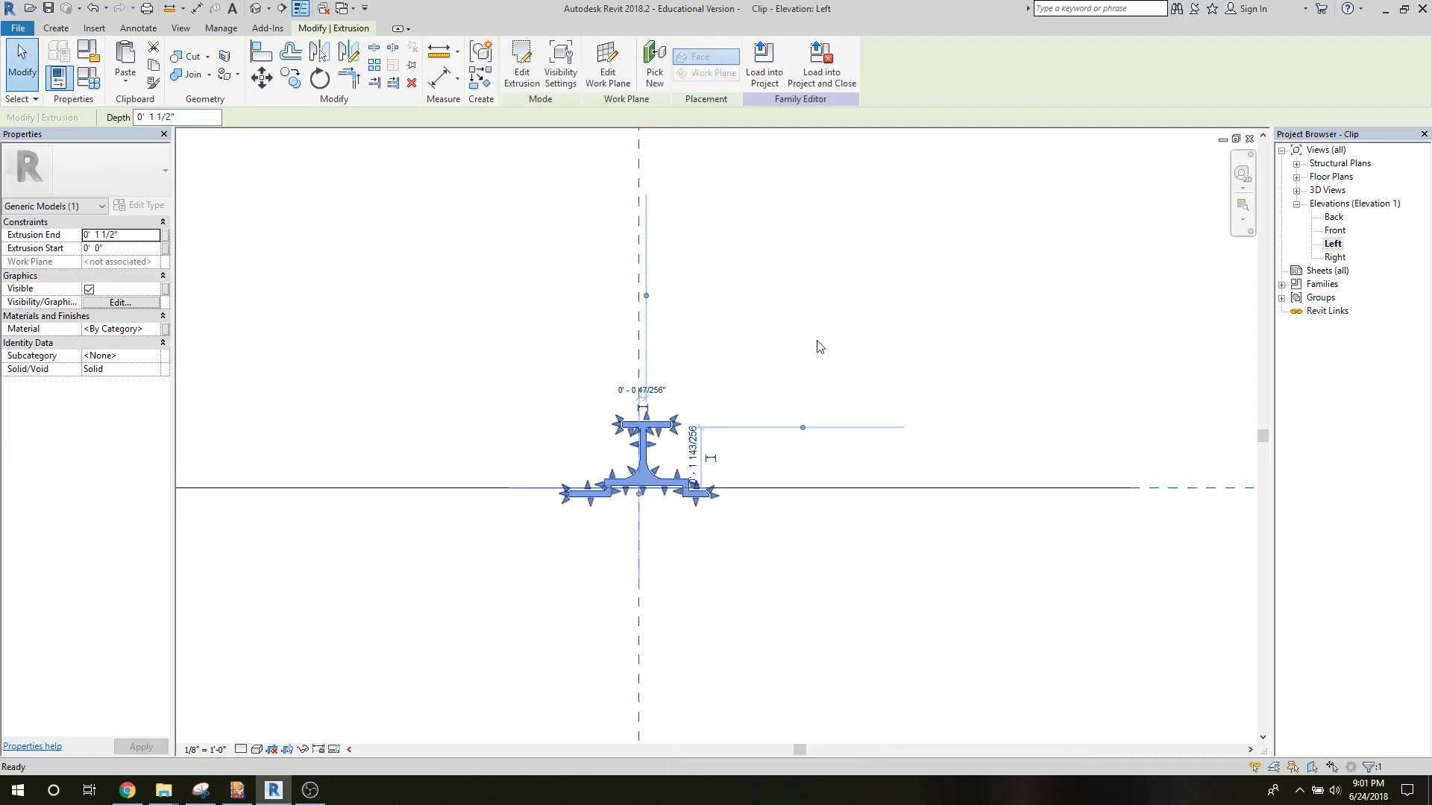
left_click(318, 78)
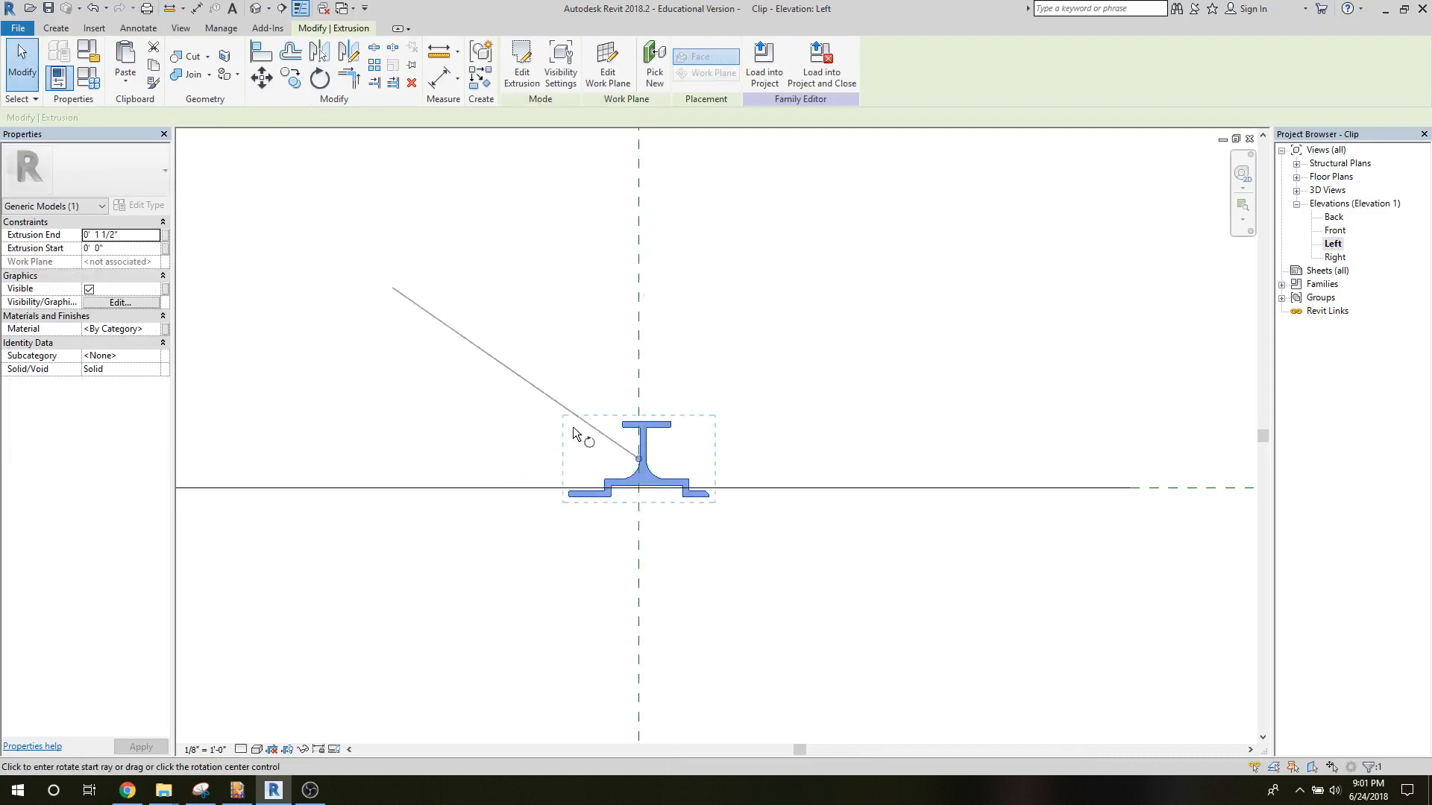
left_click(595, 464)
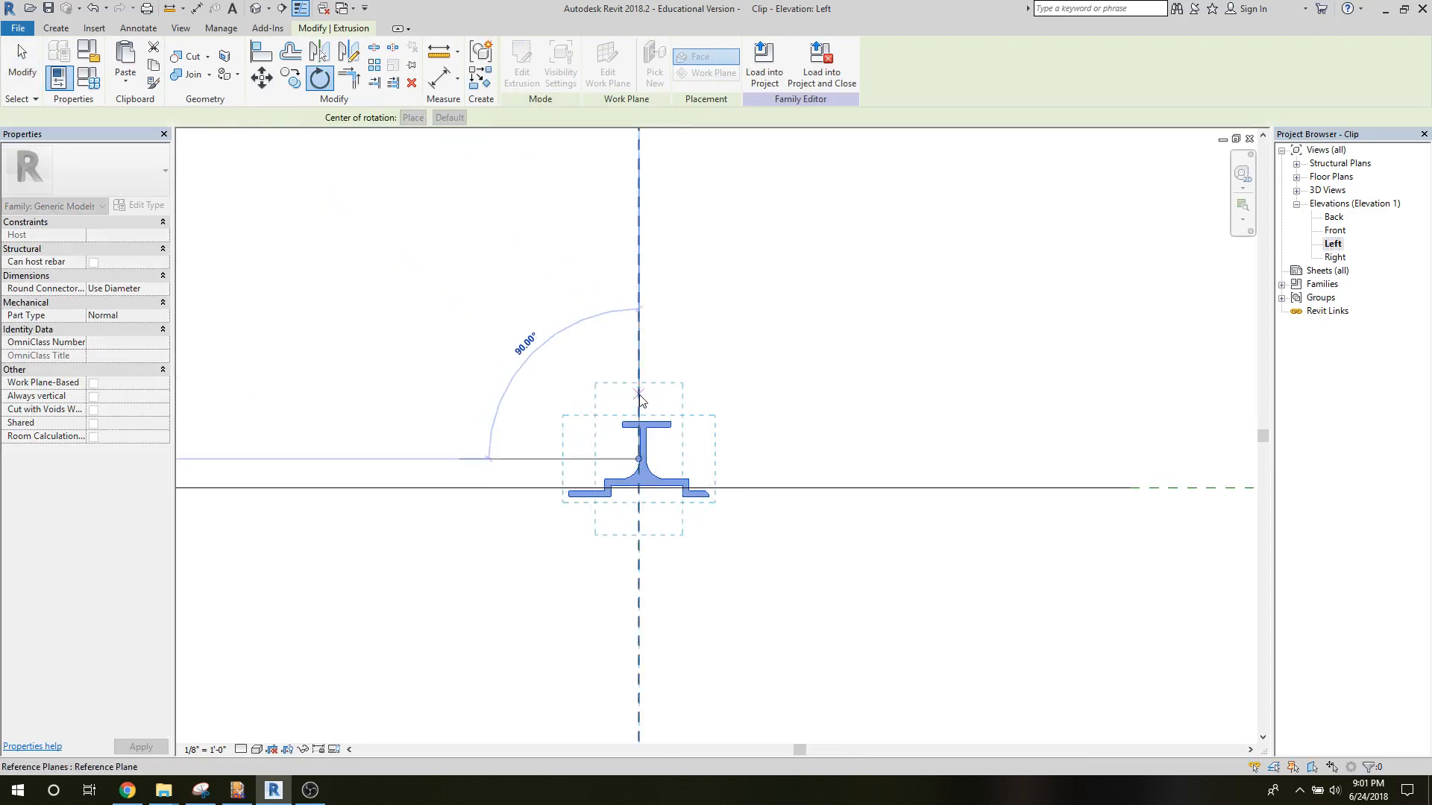
left_click(638, 394)
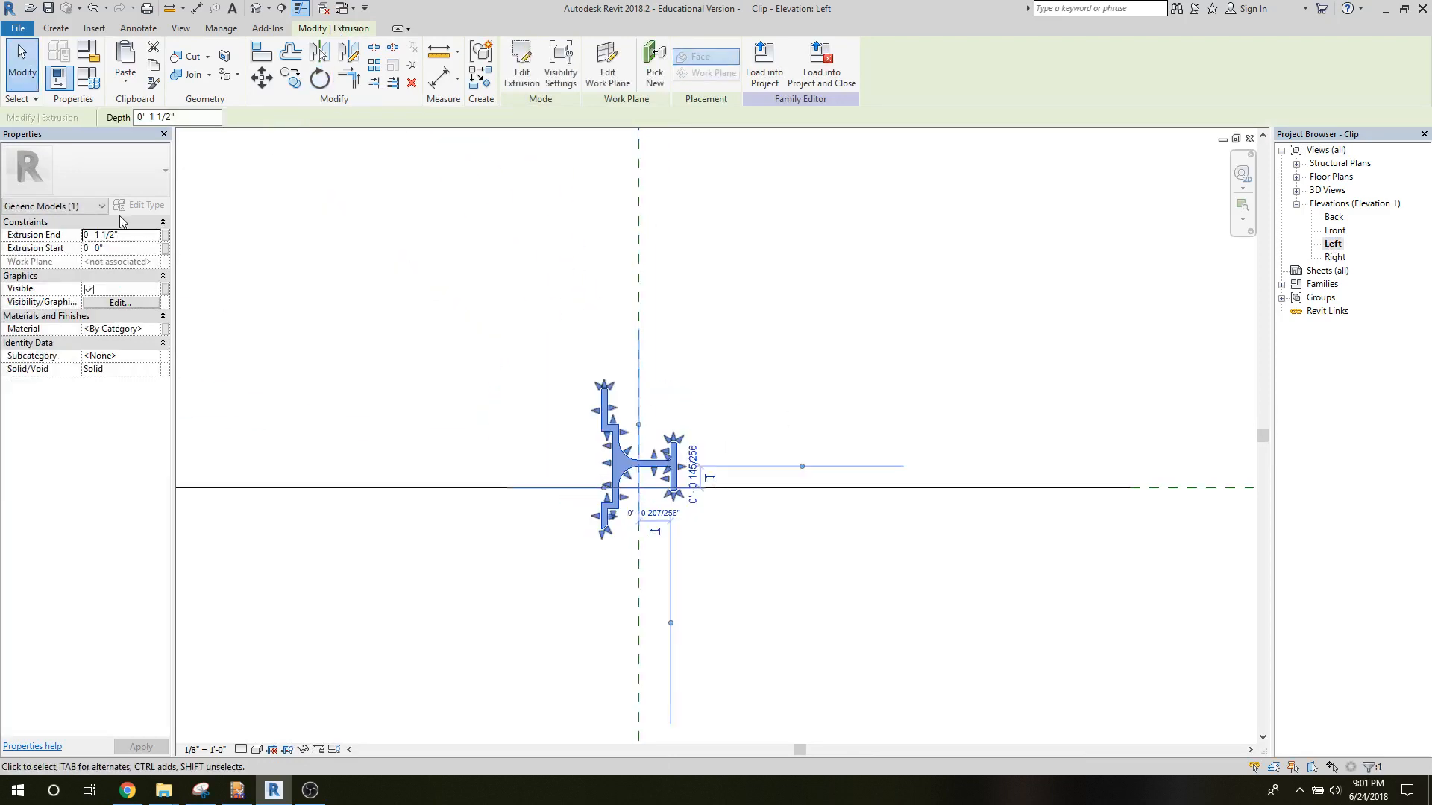
Move the clip extrusion so its lower-left corner sits on the intersection of the vertical reference plane and the Level 1 line.
left_click(262, 78)
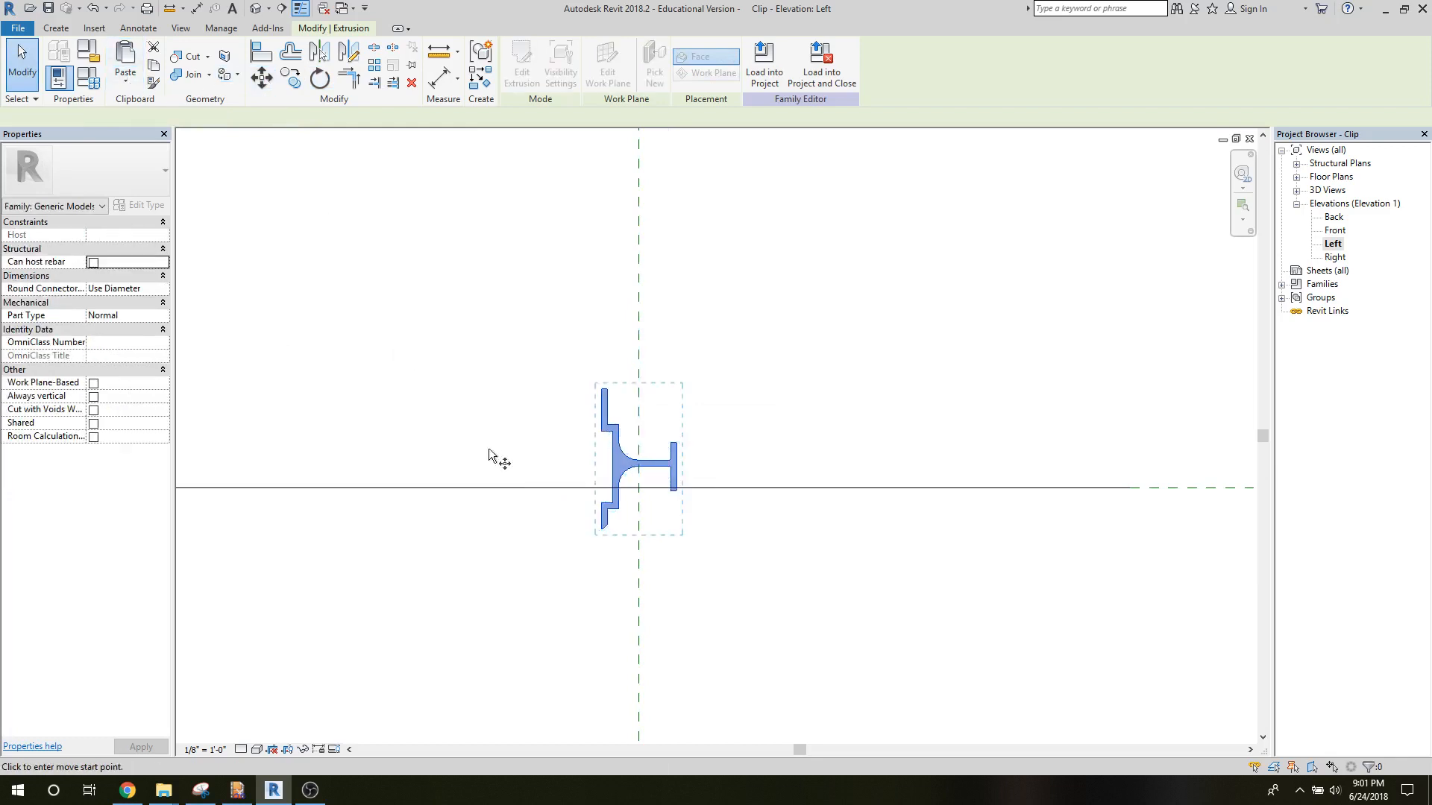
left_click(601, 531)
left_click(638, 490)
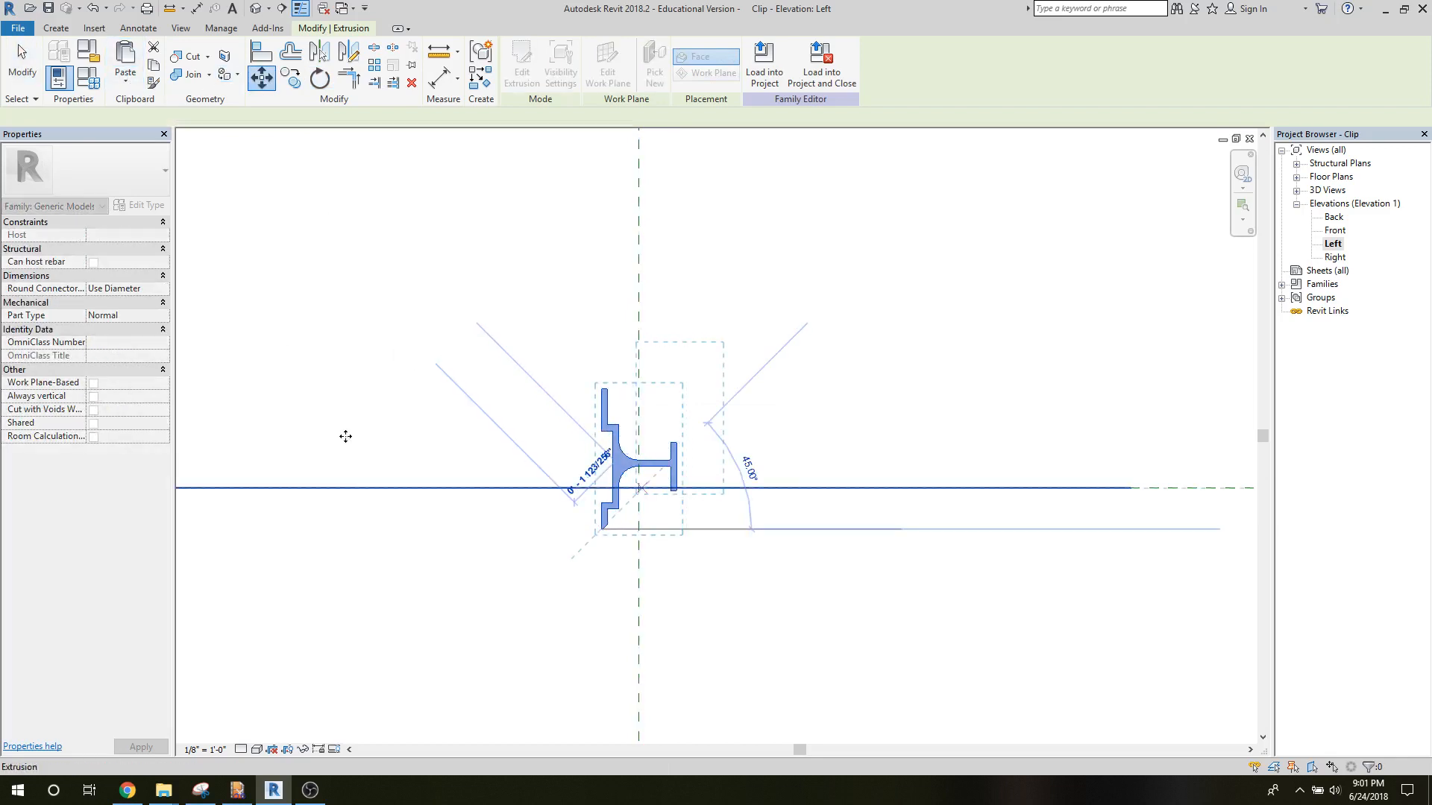
scroll(634, 481, "up", 5)
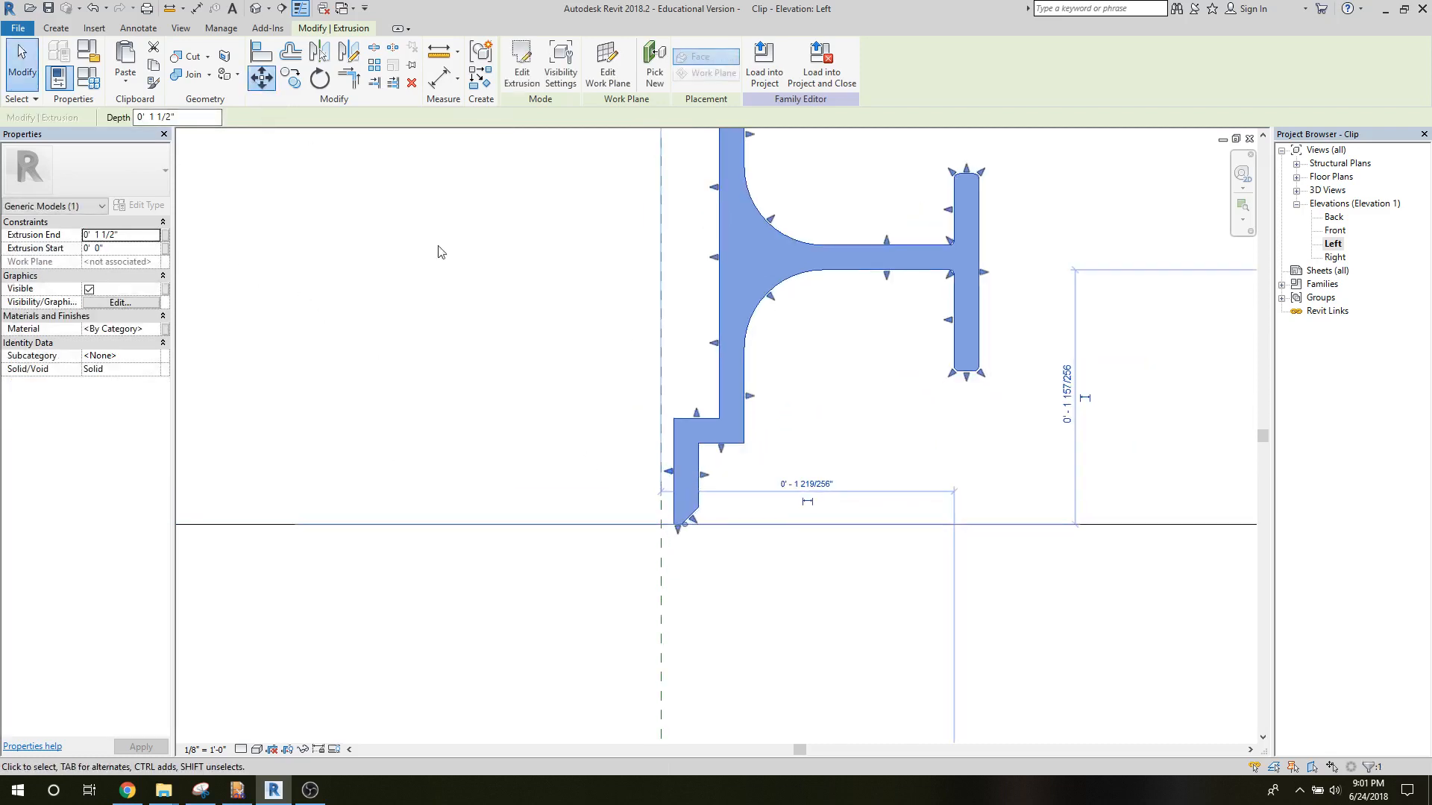
key("m")
key("v")
left_click(661, 524)
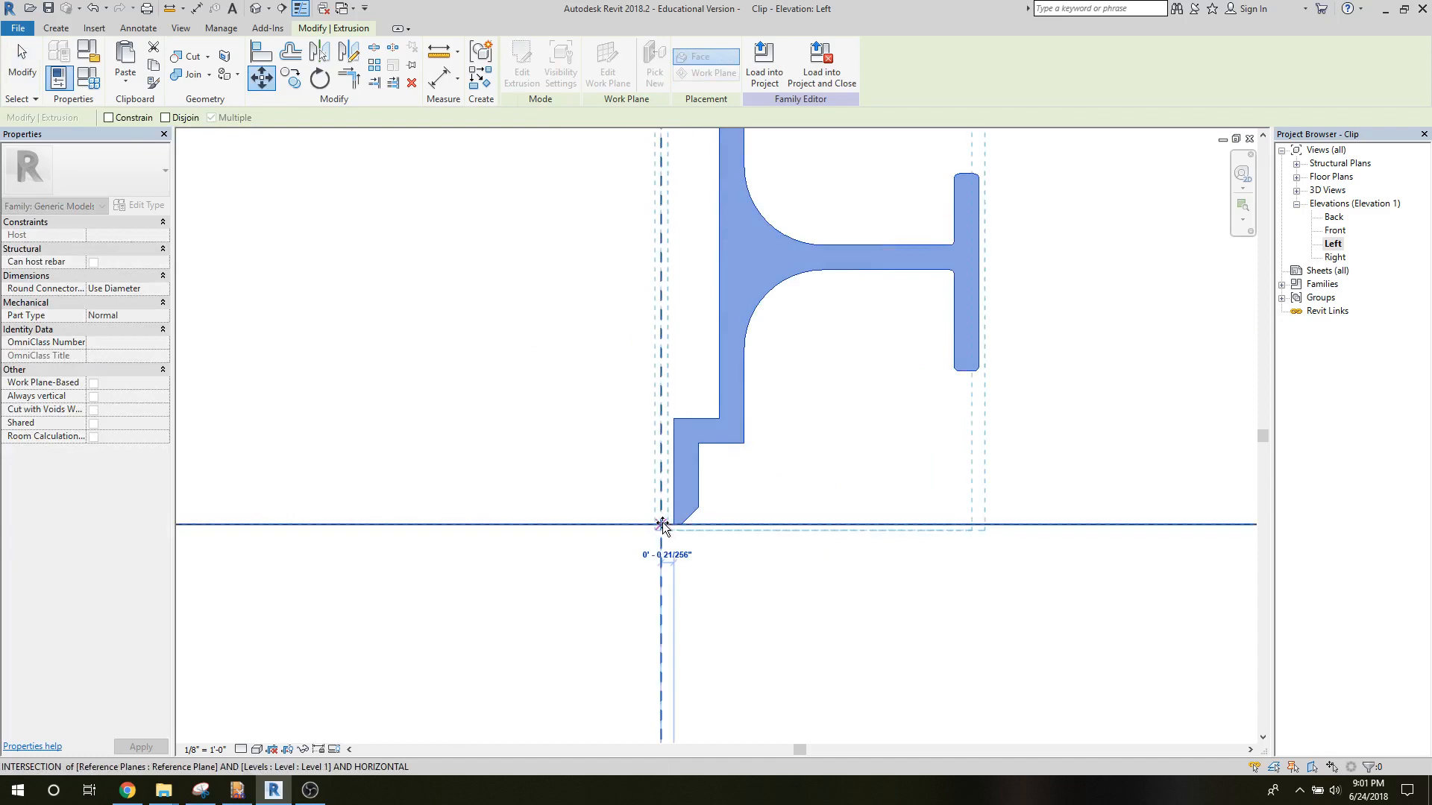
Finish the move and set the clip extrusion's Extrusion End to 0' 1 3/8".
key("Escape")
scroll(415, 495, "down", 4)
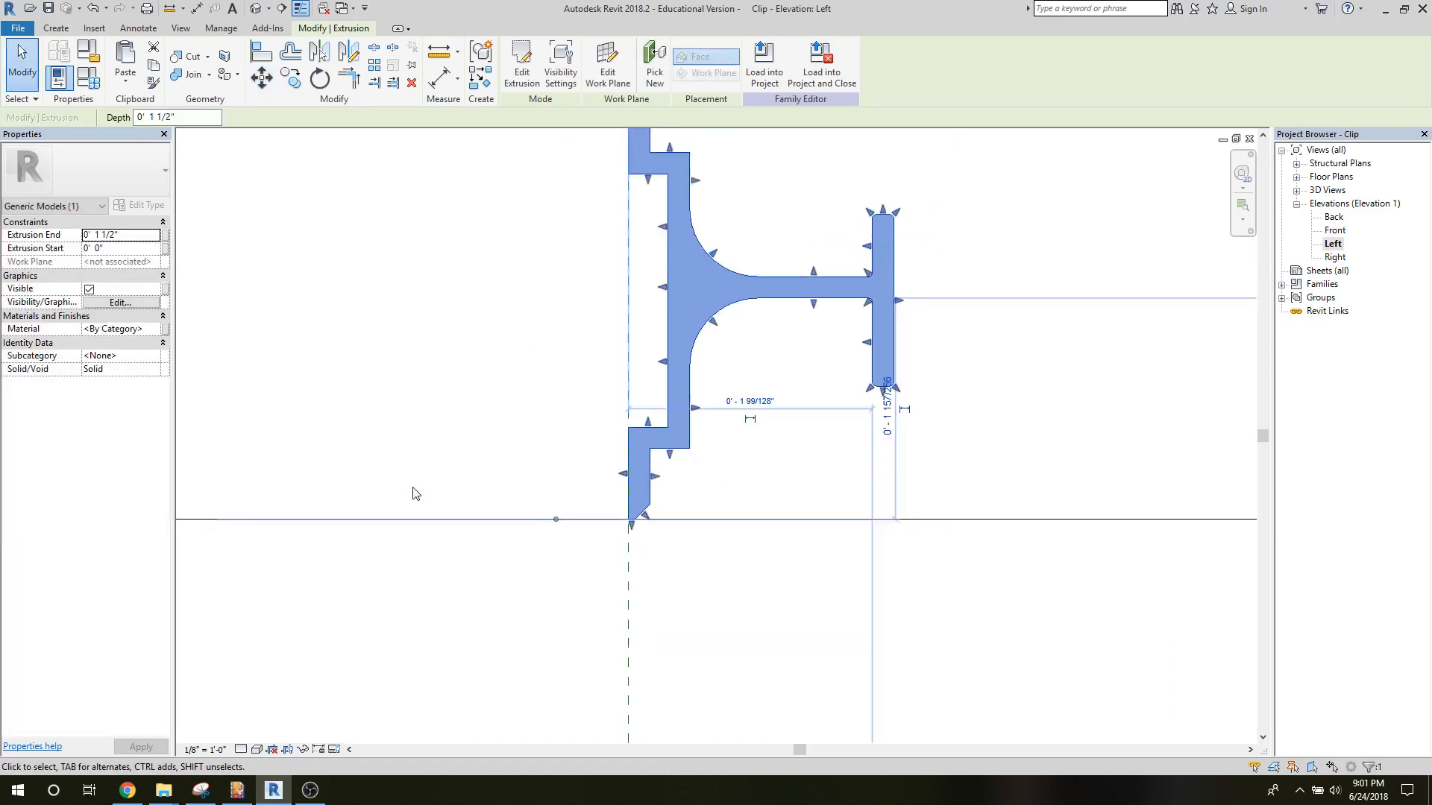
left_click(22, 67)
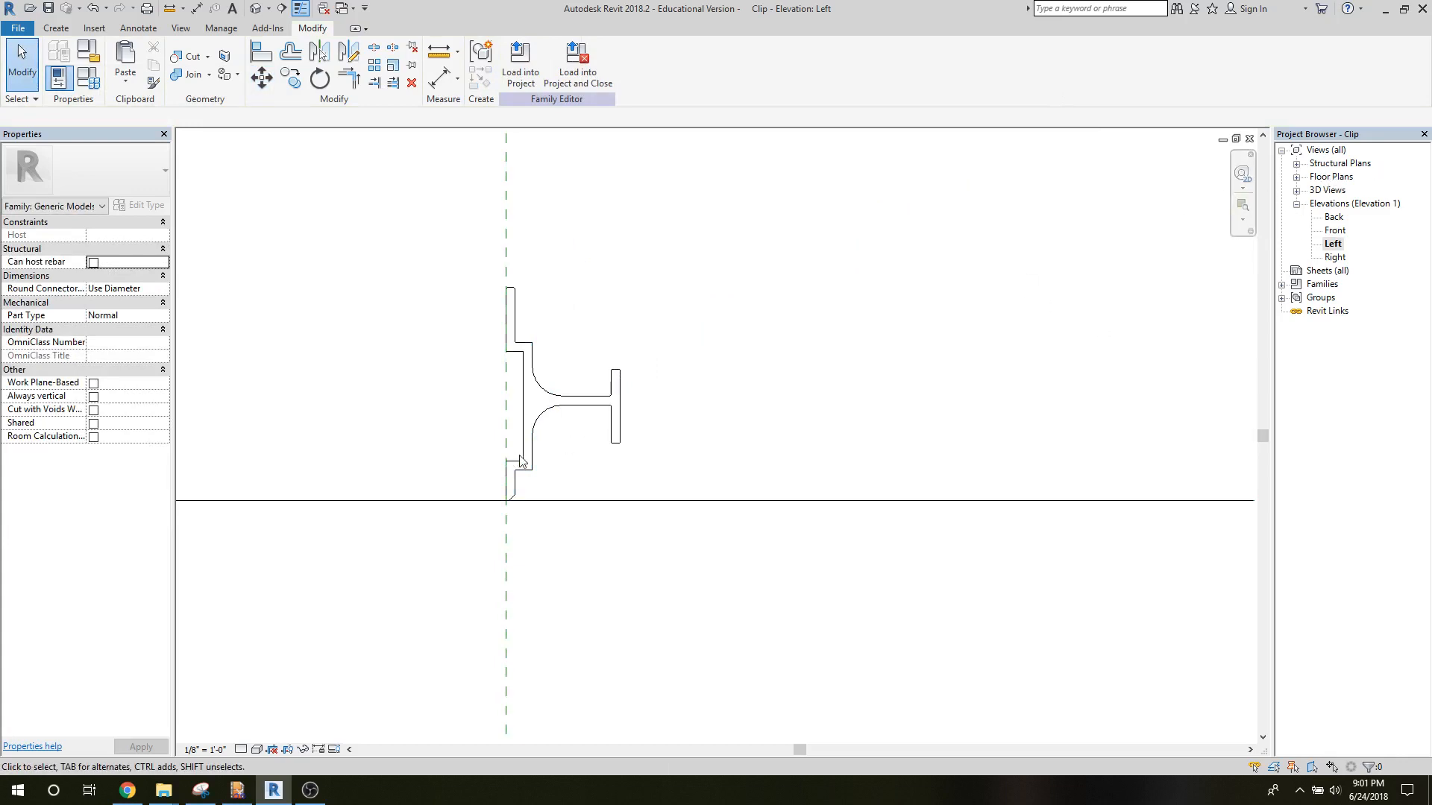
left_click(548, 403)
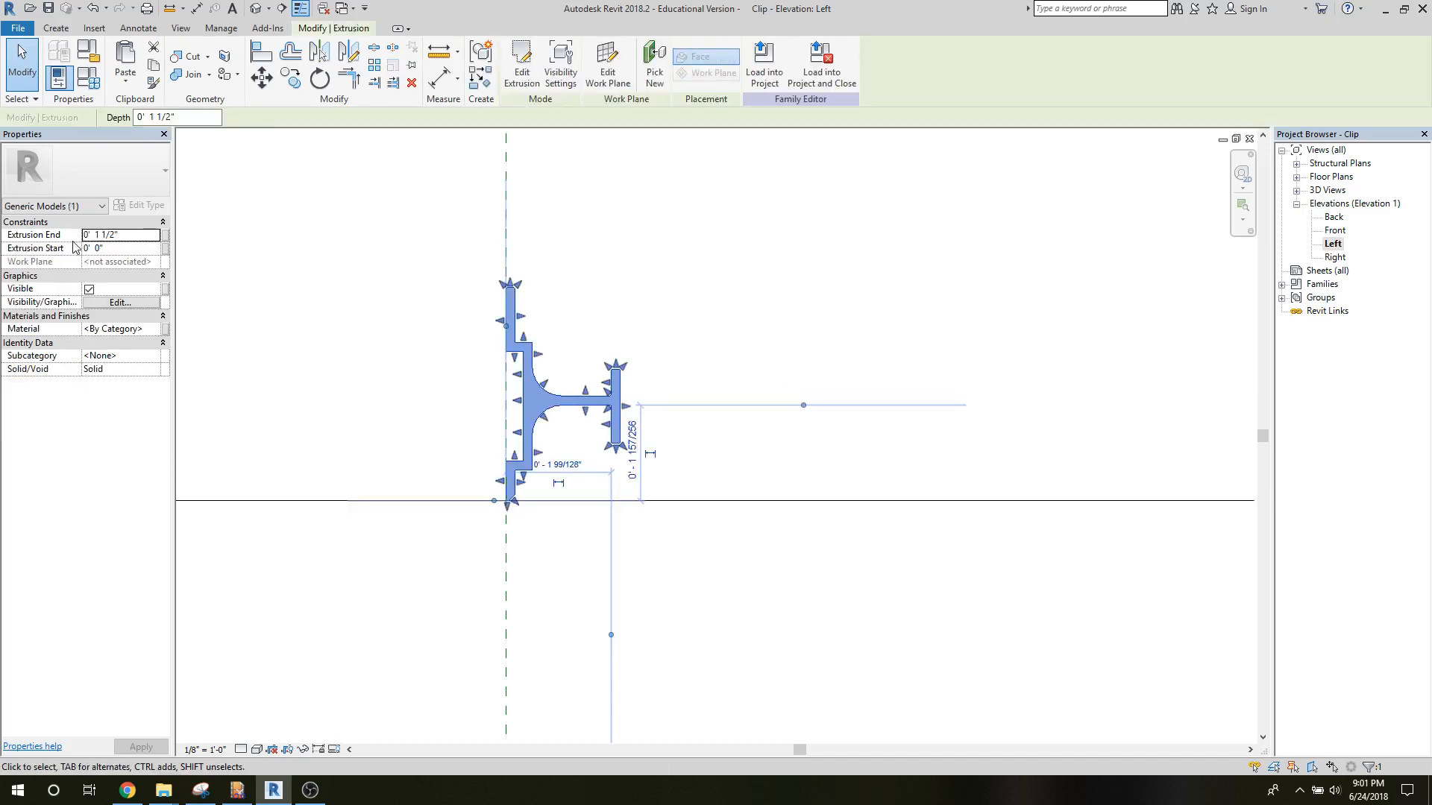
left_click(112, 236)
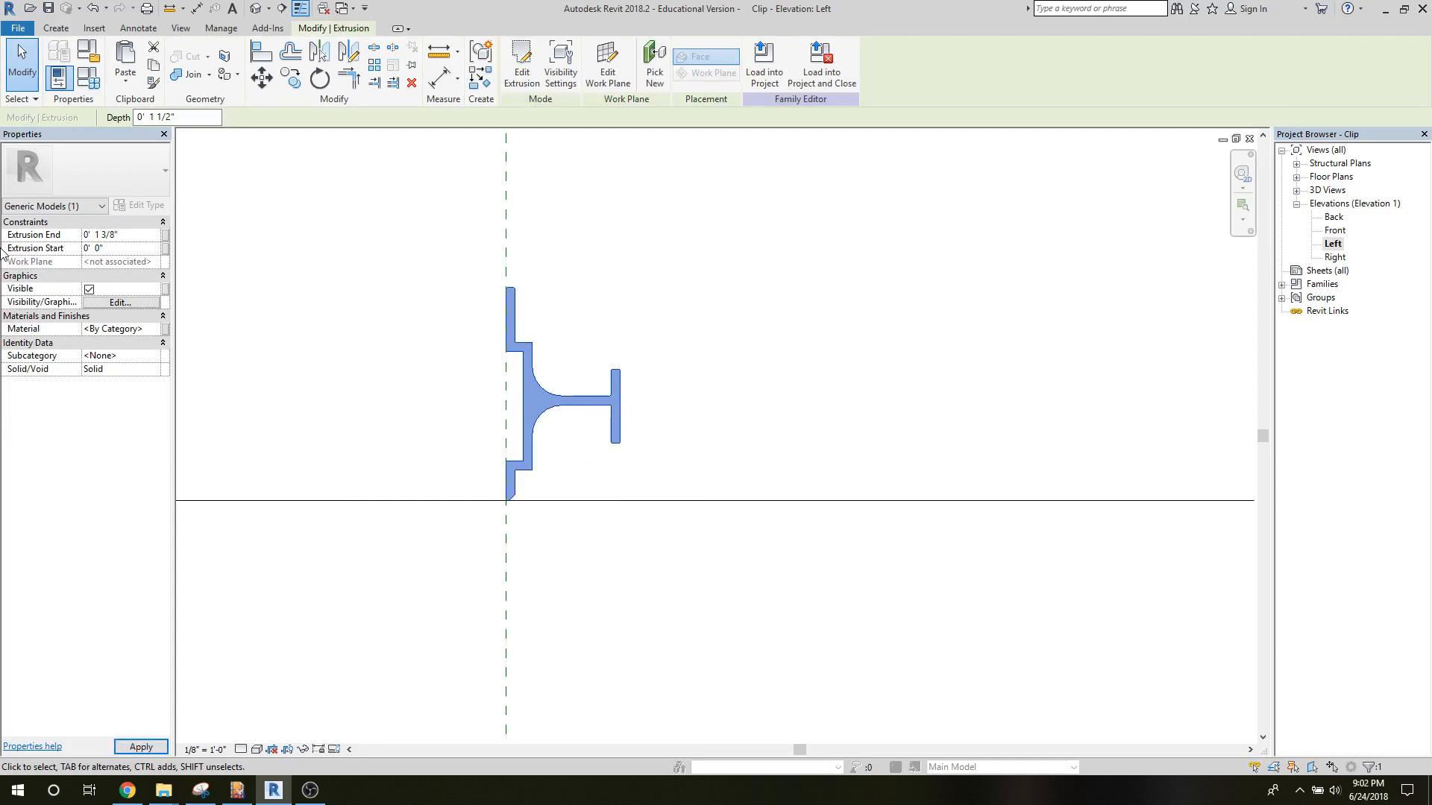
In the Front elevation, move the clip extrusion horizontally off the vertical reference plane, leaving its far edge about 3 3/8" from the plane.
double_click(1334, 231)
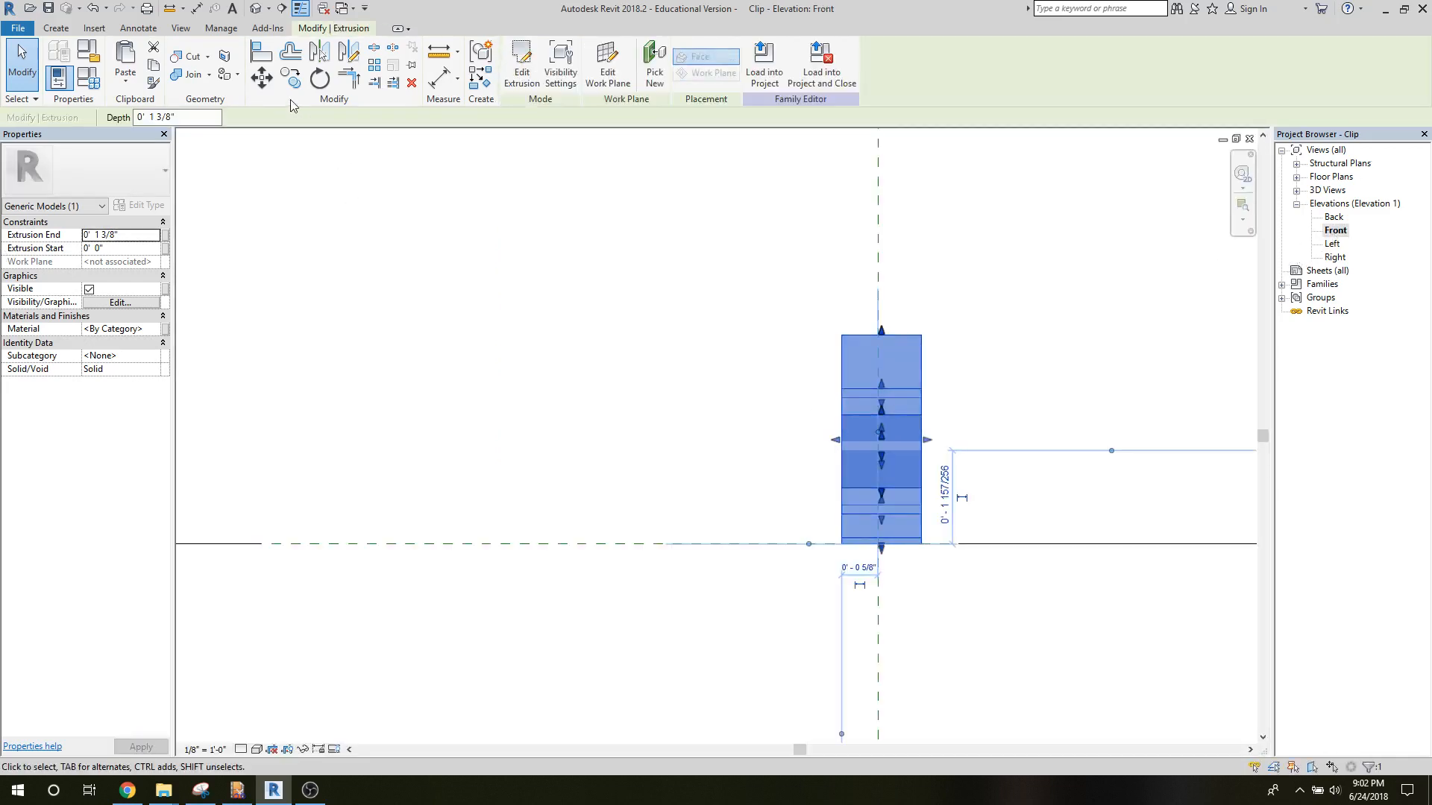
left_click(263, 84)
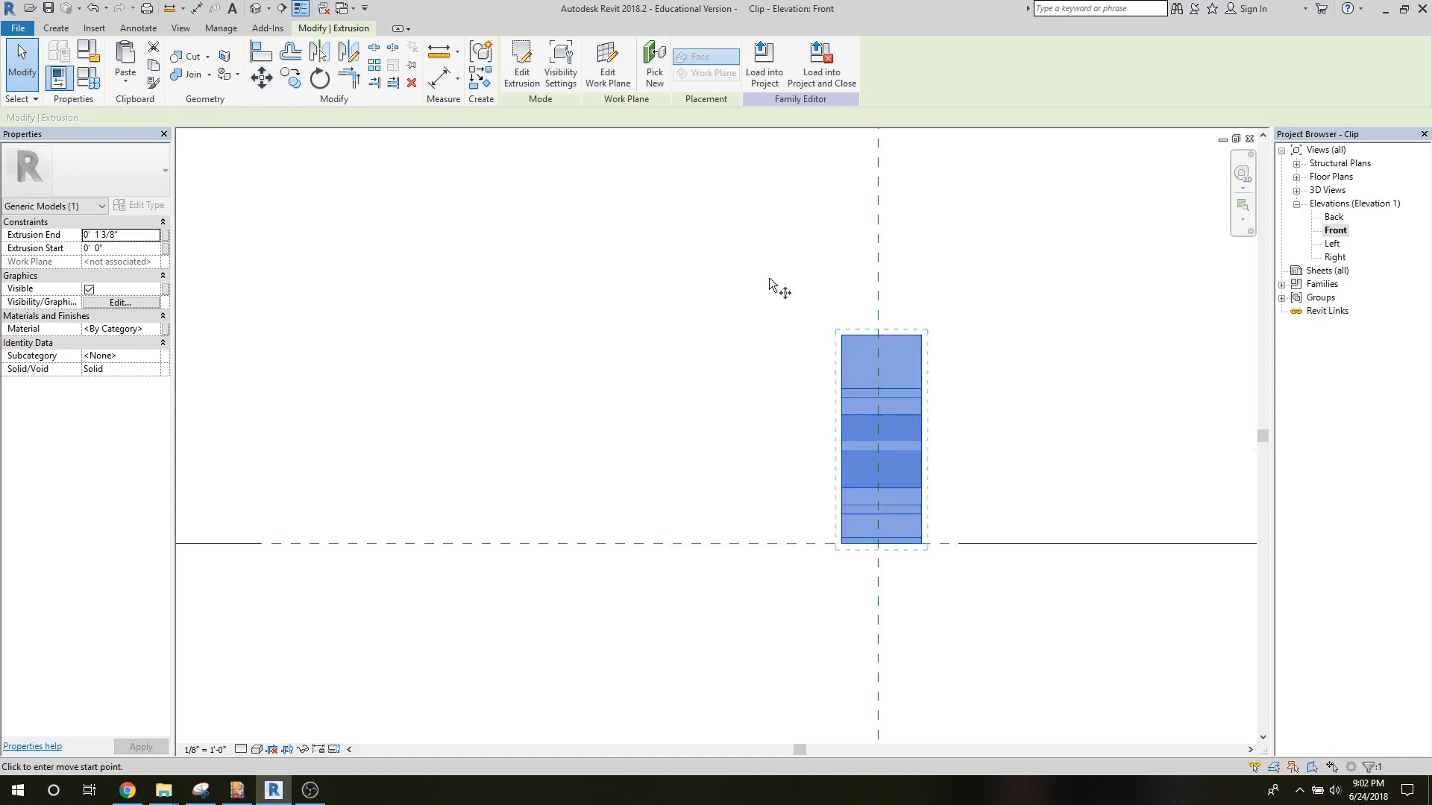
left_click(842, 336)
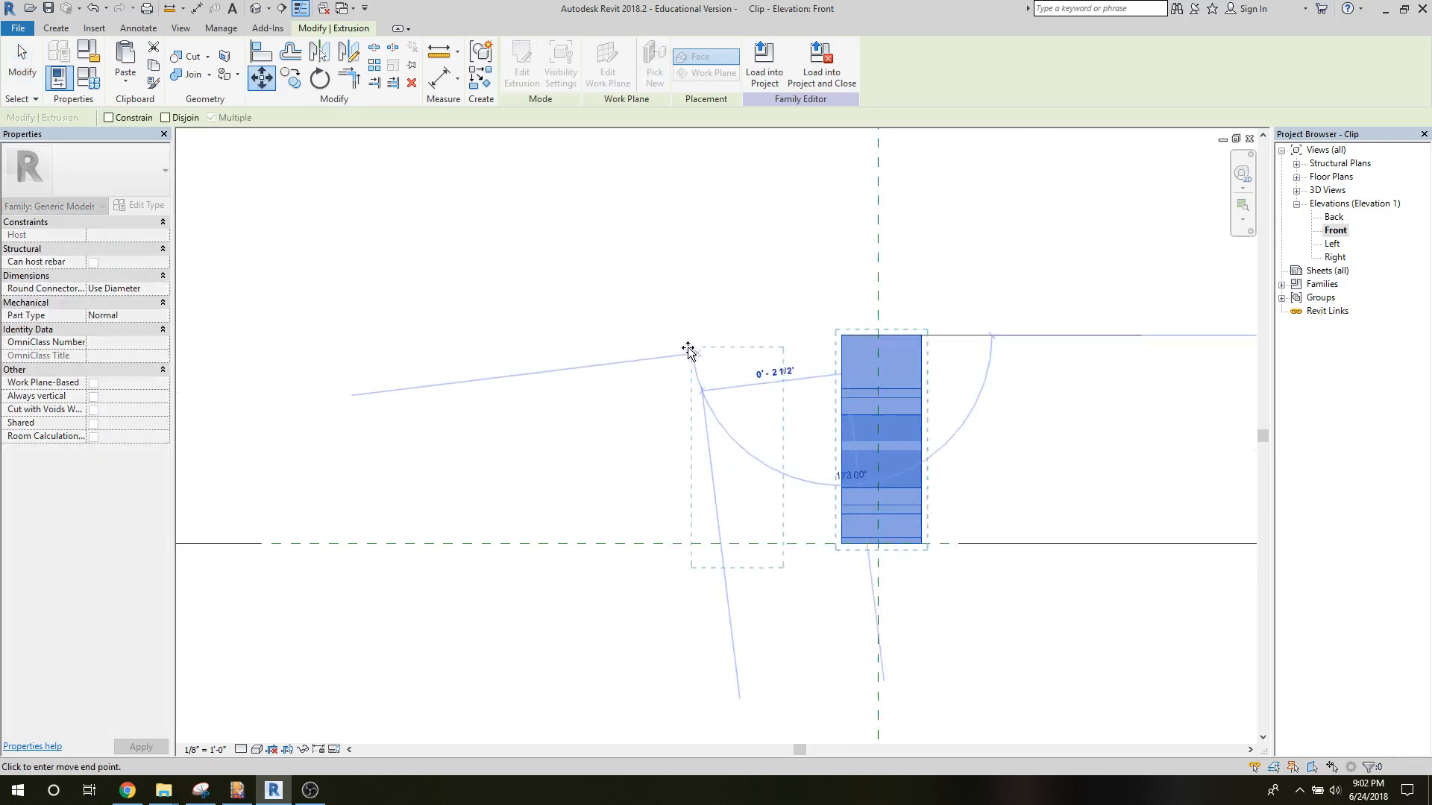
left_click(681, 334)
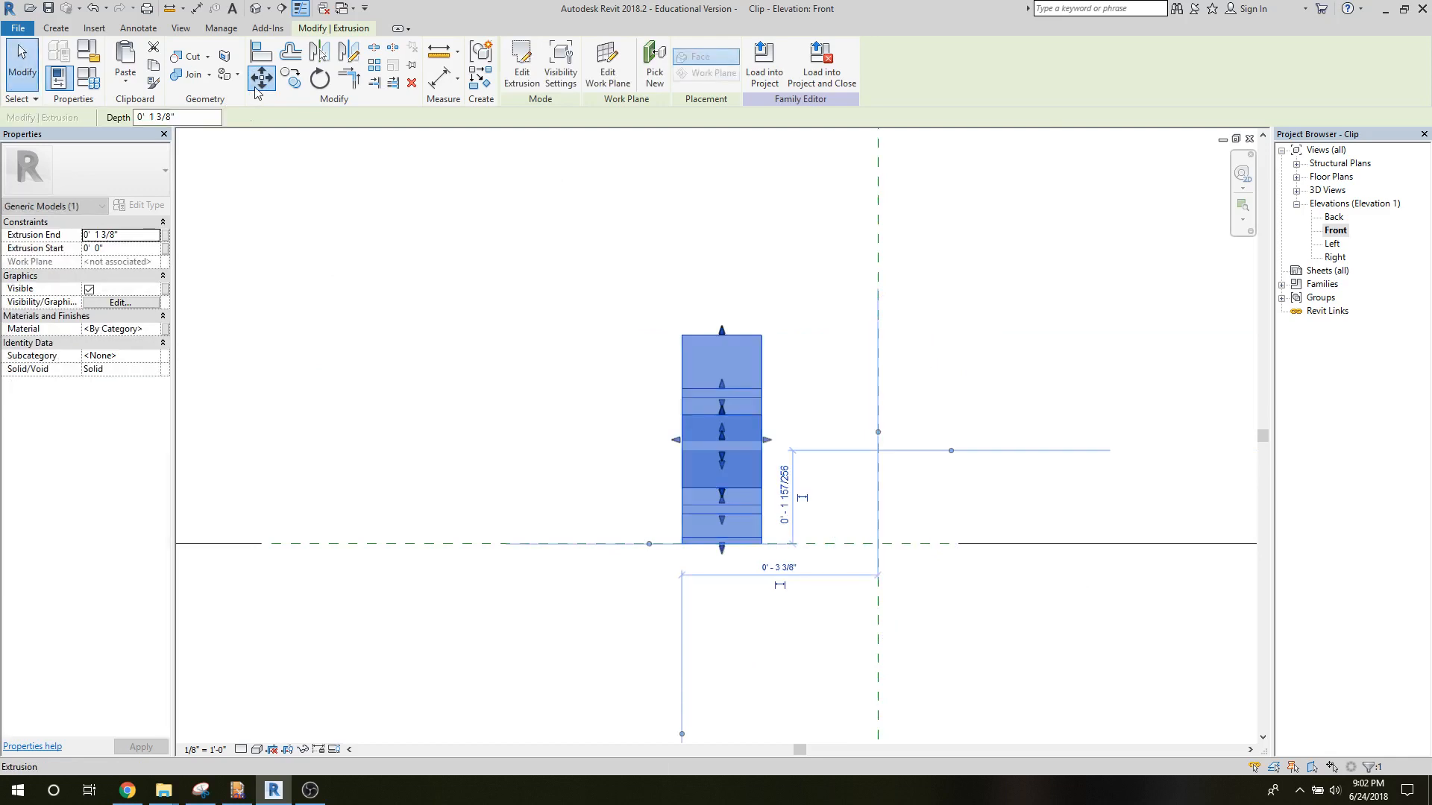
Move the clip extrusion by its horizontal midpoint onto the vertical reference plane so it is centred on it.
key("m")
key("v")
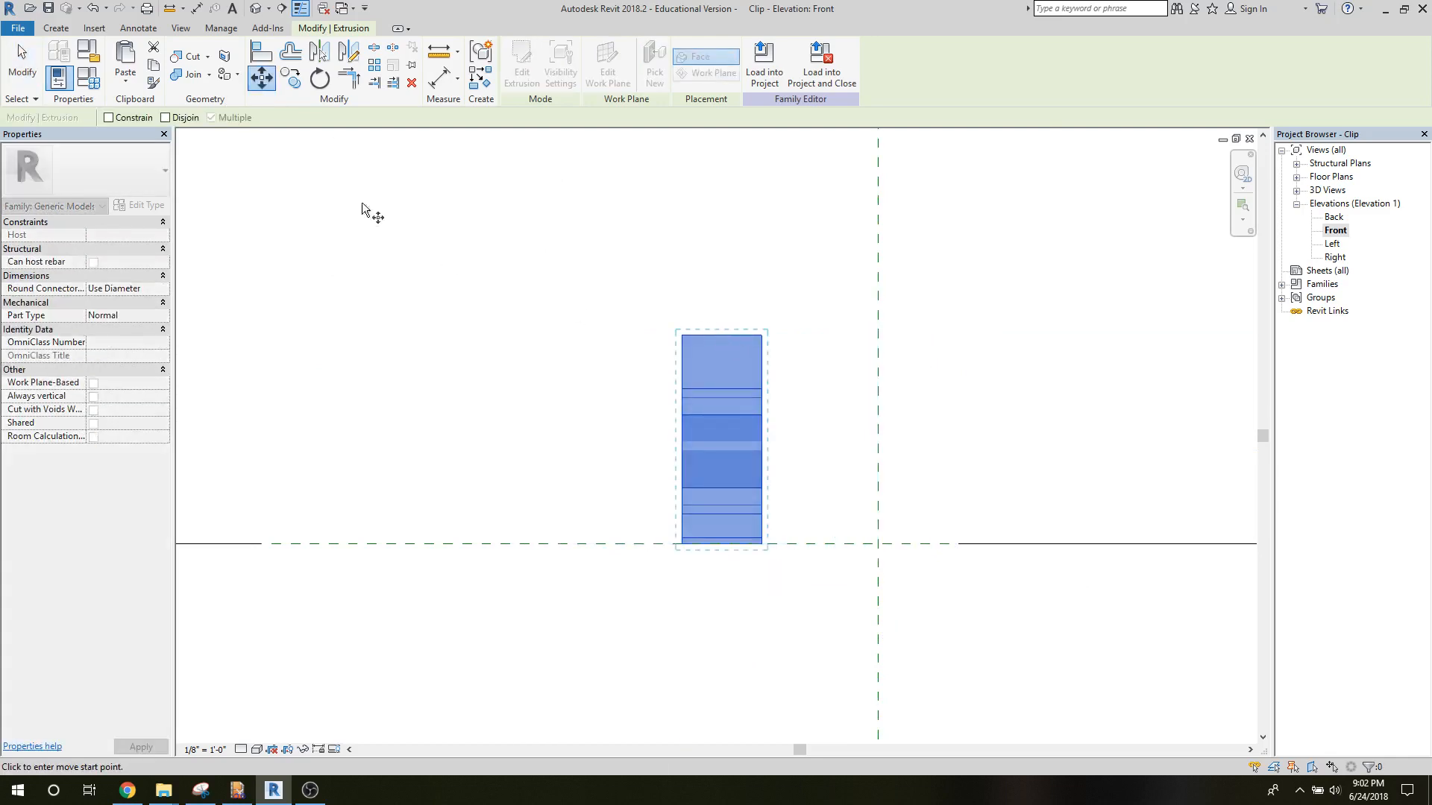
left_click(700, 336)
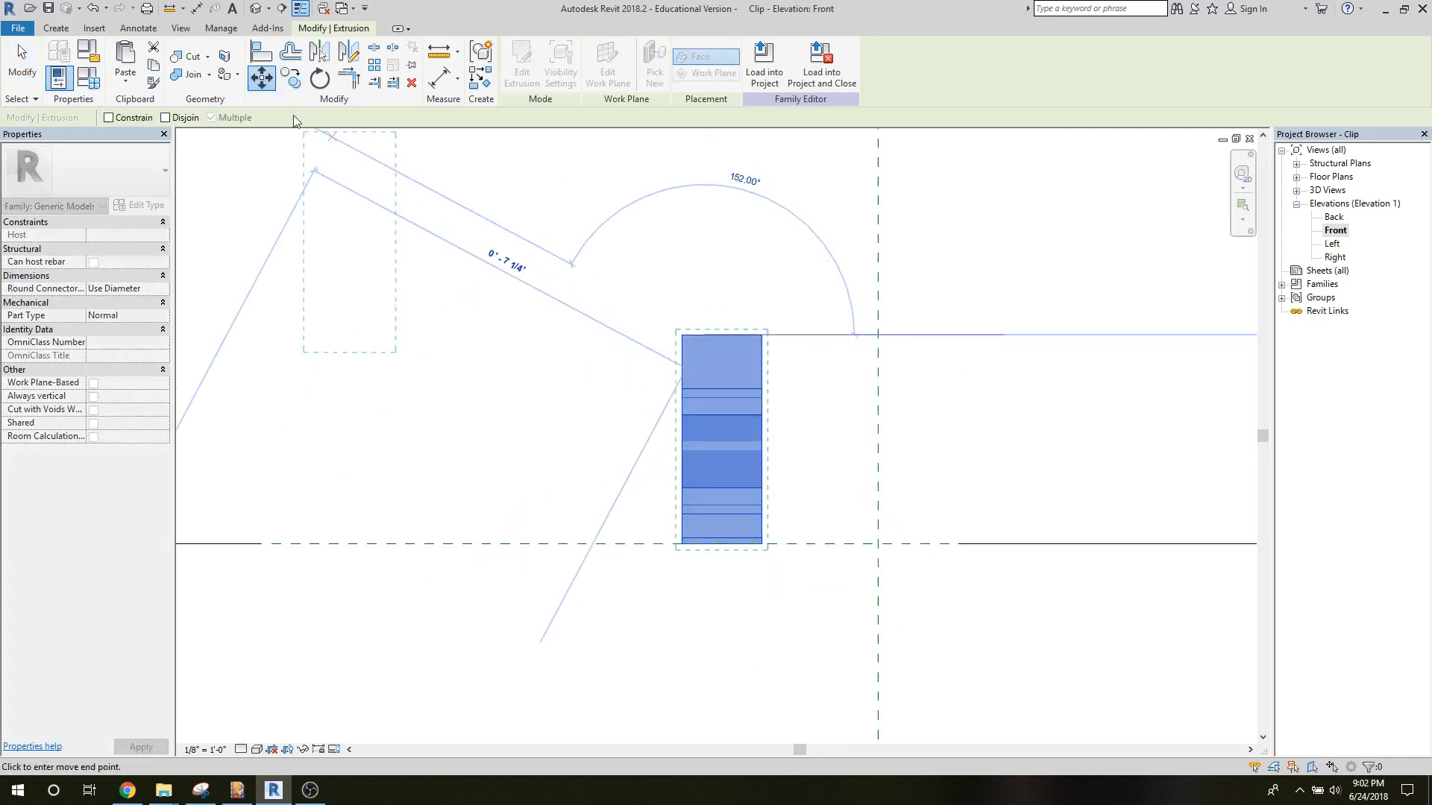
key("Escape")
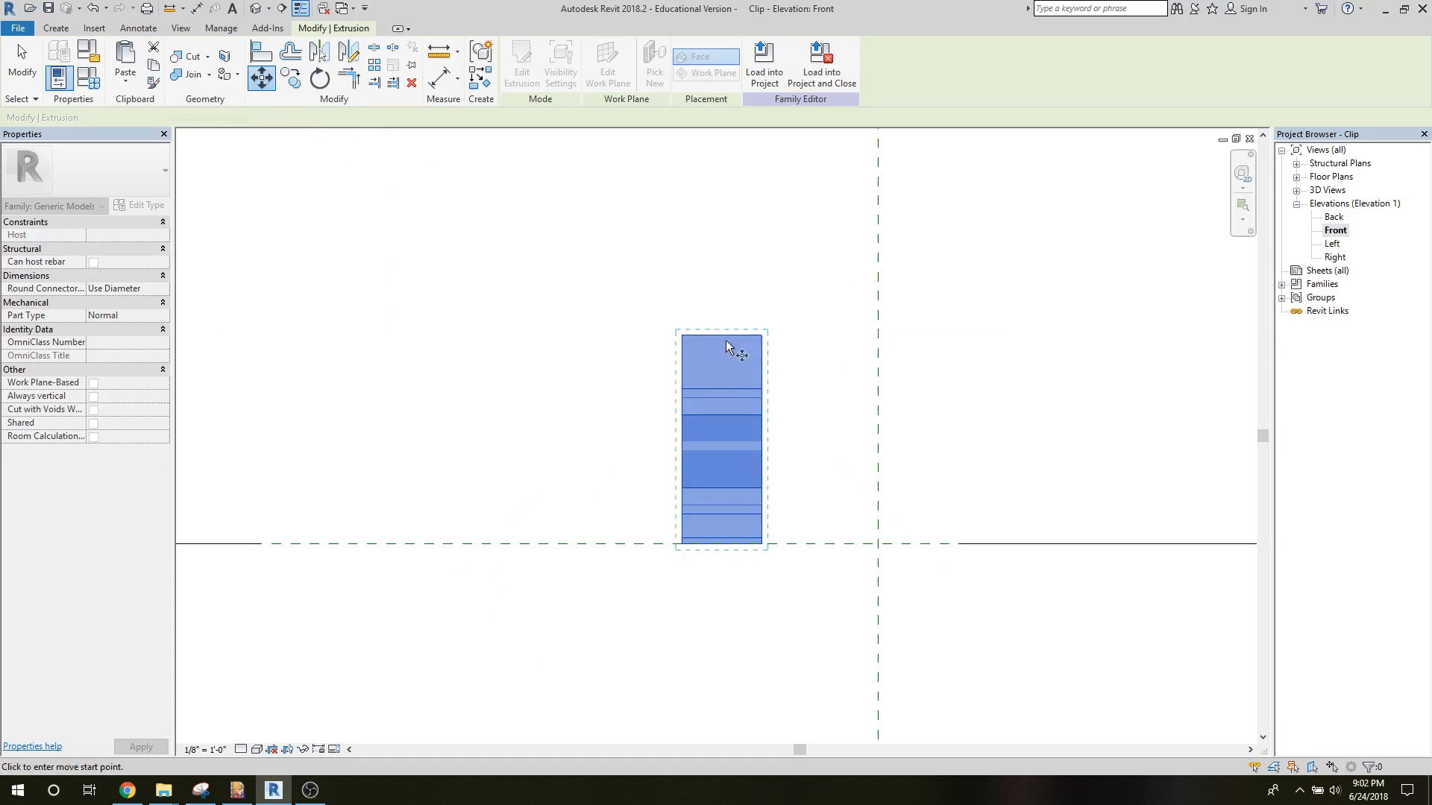
left_click(721, 389)
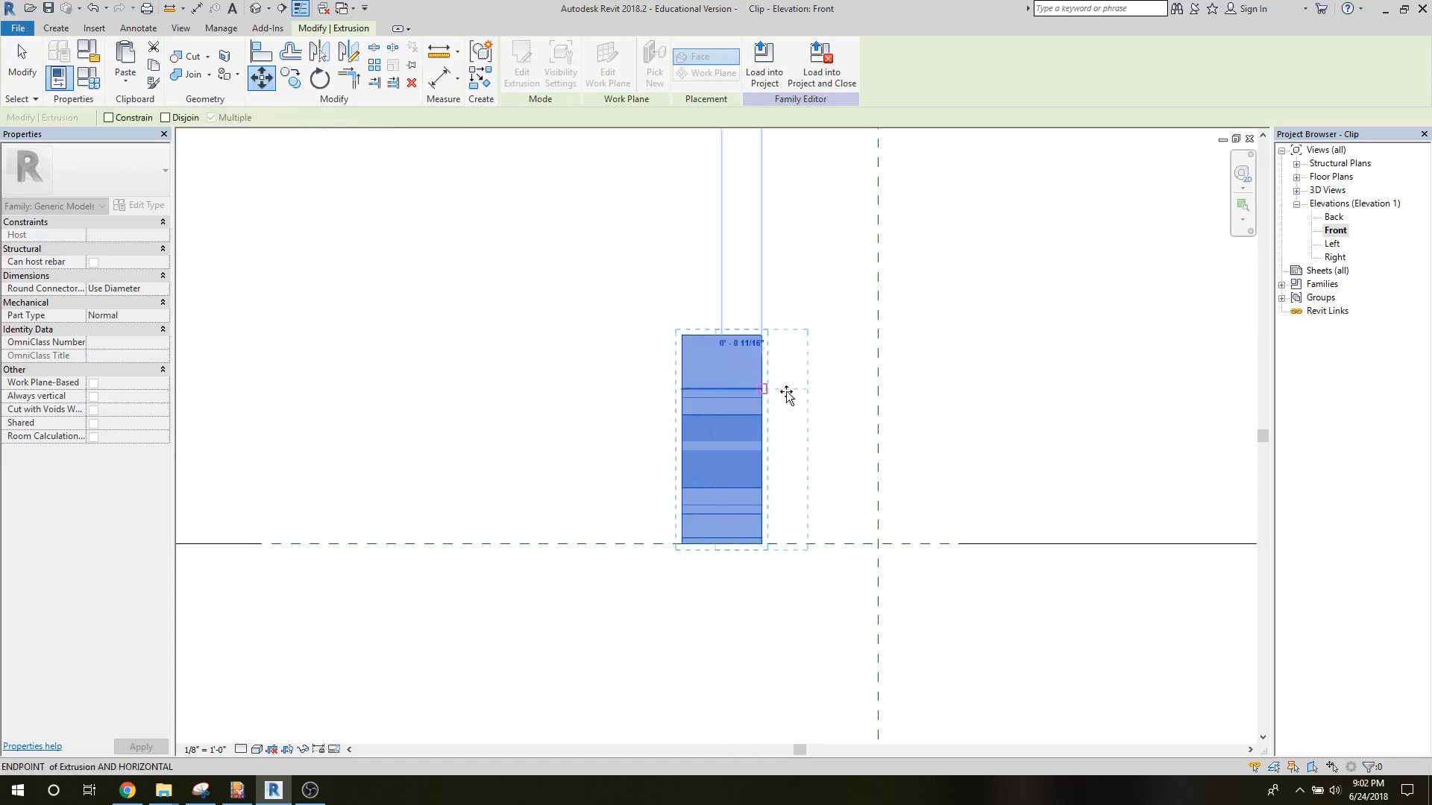
left_click(878, 388)
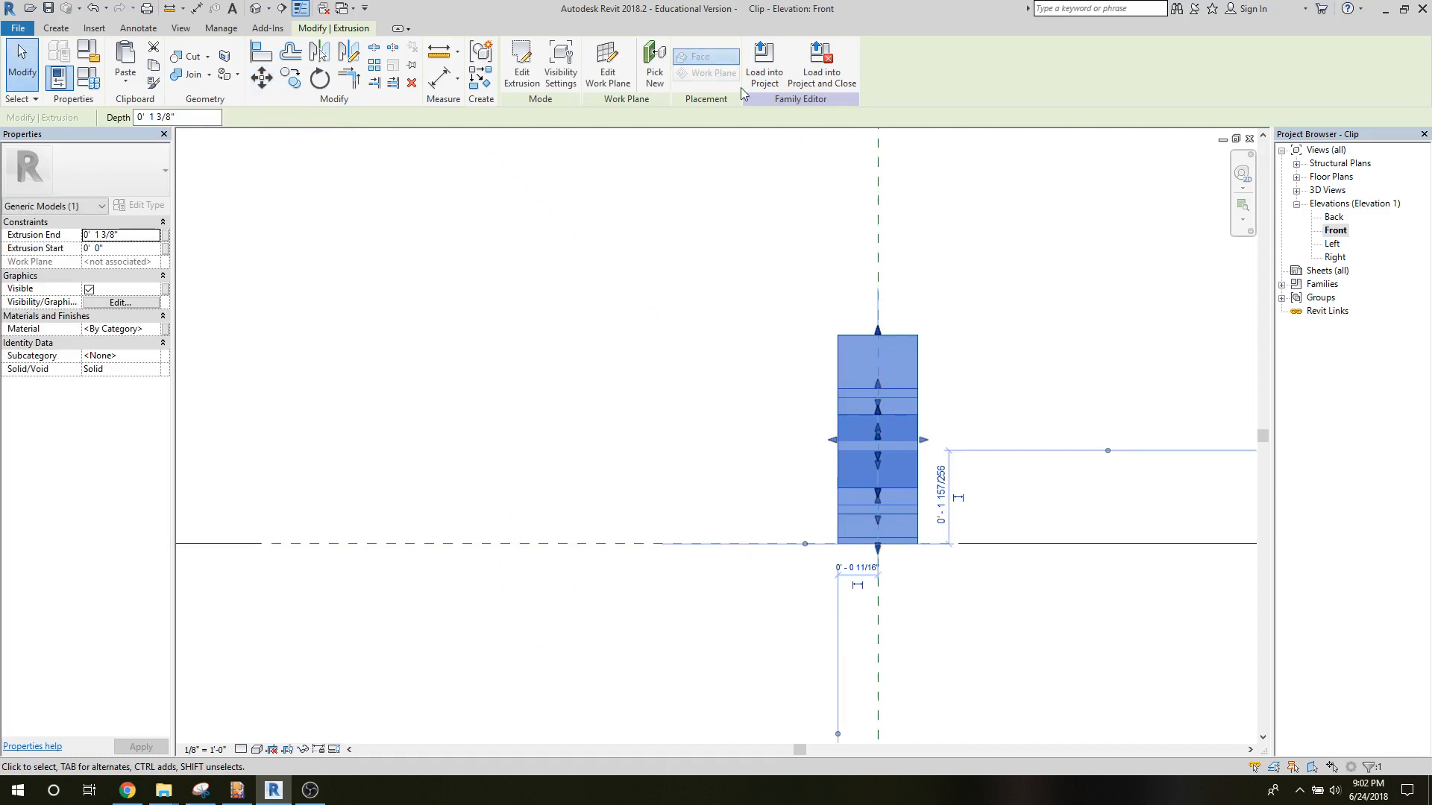
Load the edited Clip family into the Mock Up 1.rvt project.
left_click(762, 79)
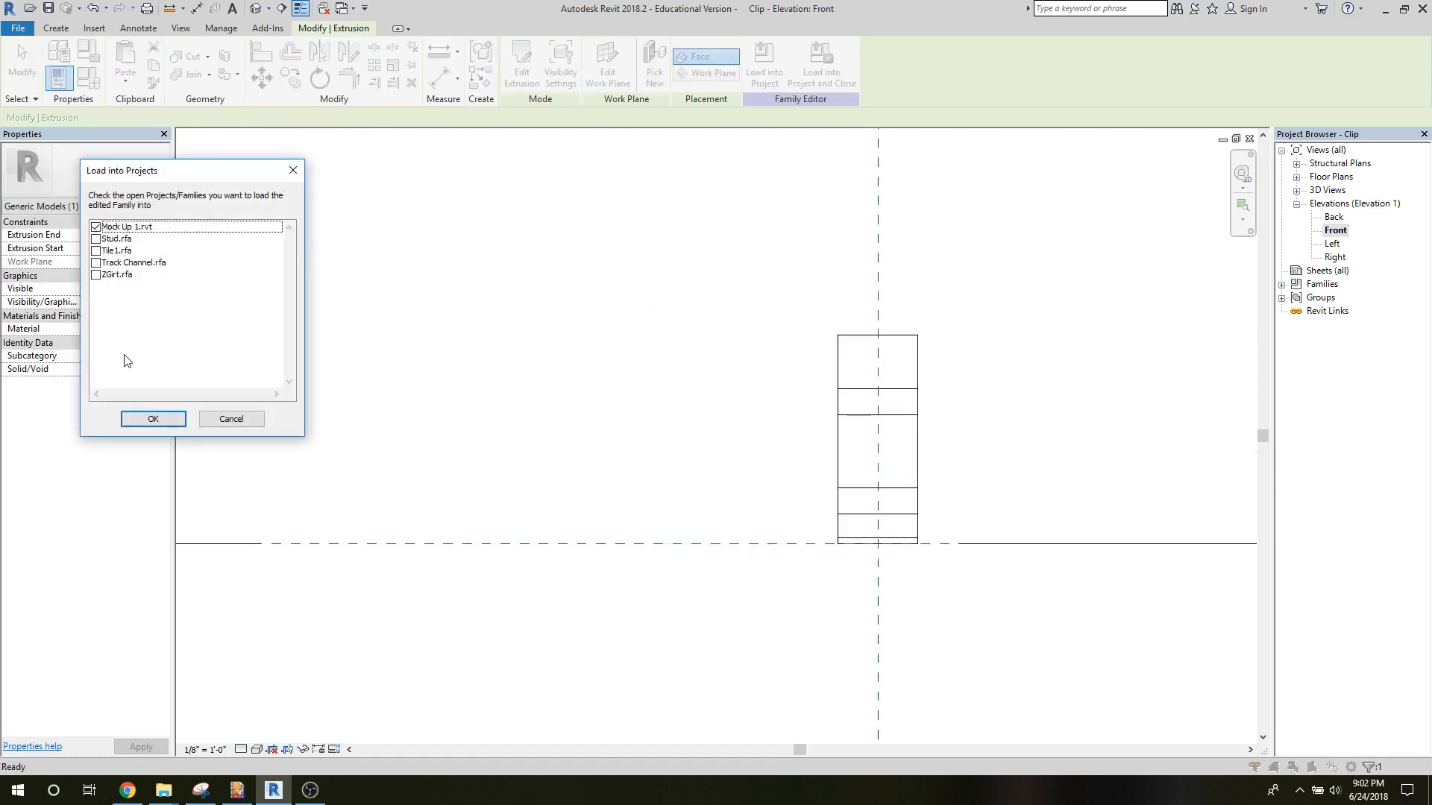
left_click(152, 419)
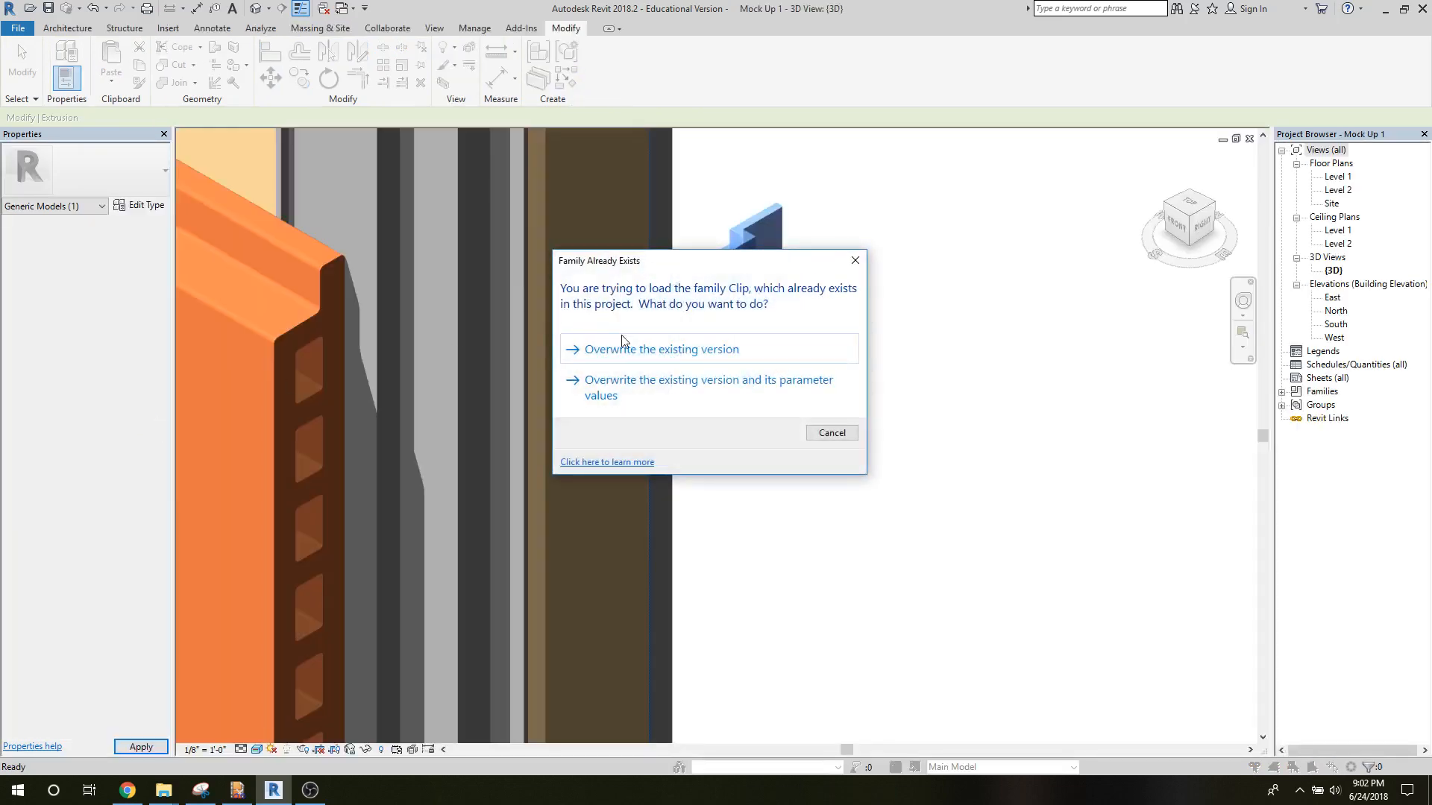
left_click(624, 344)
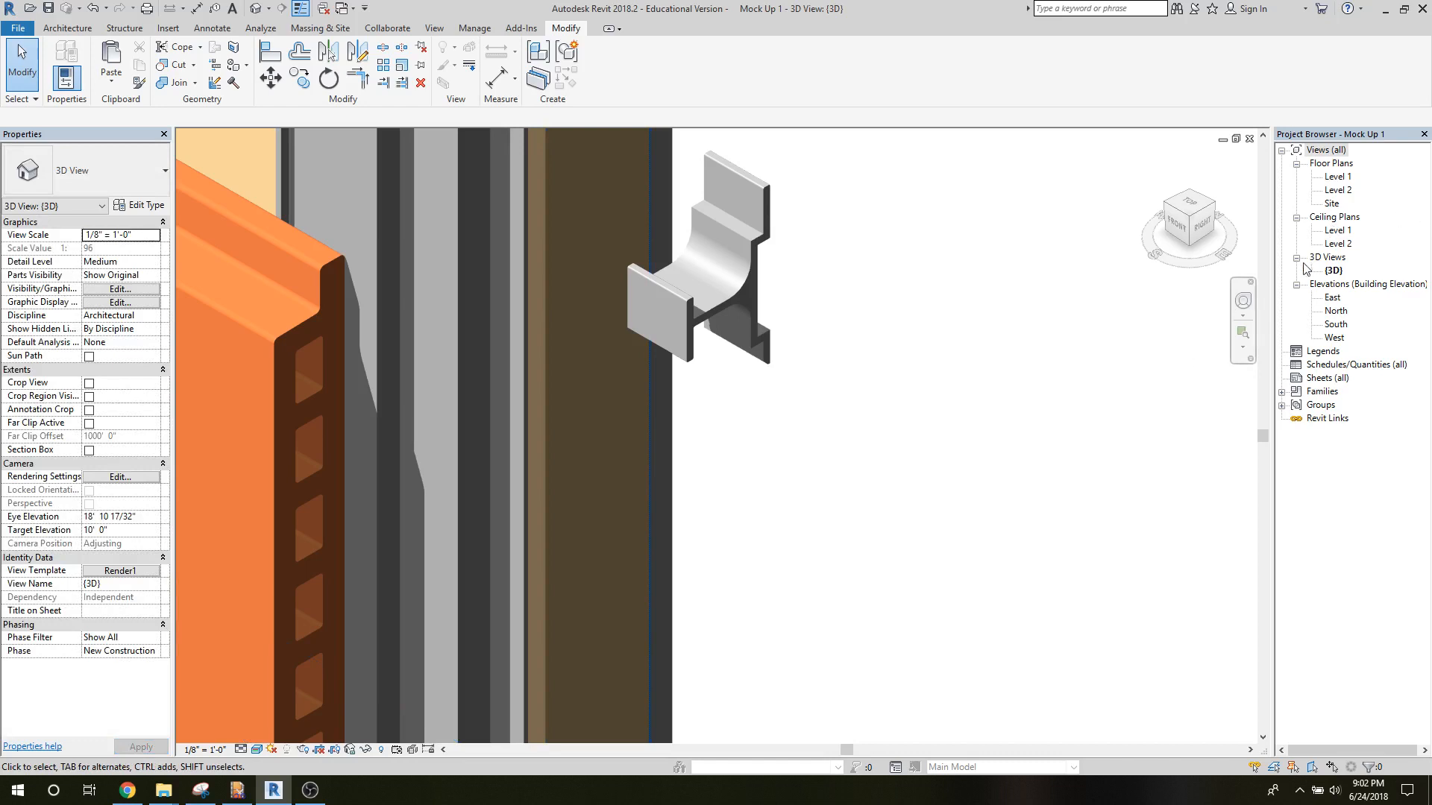
In the project's South elevation, move the clip onto the outermost rail, just above the end of the top tile course.
double_click(1335, 323)
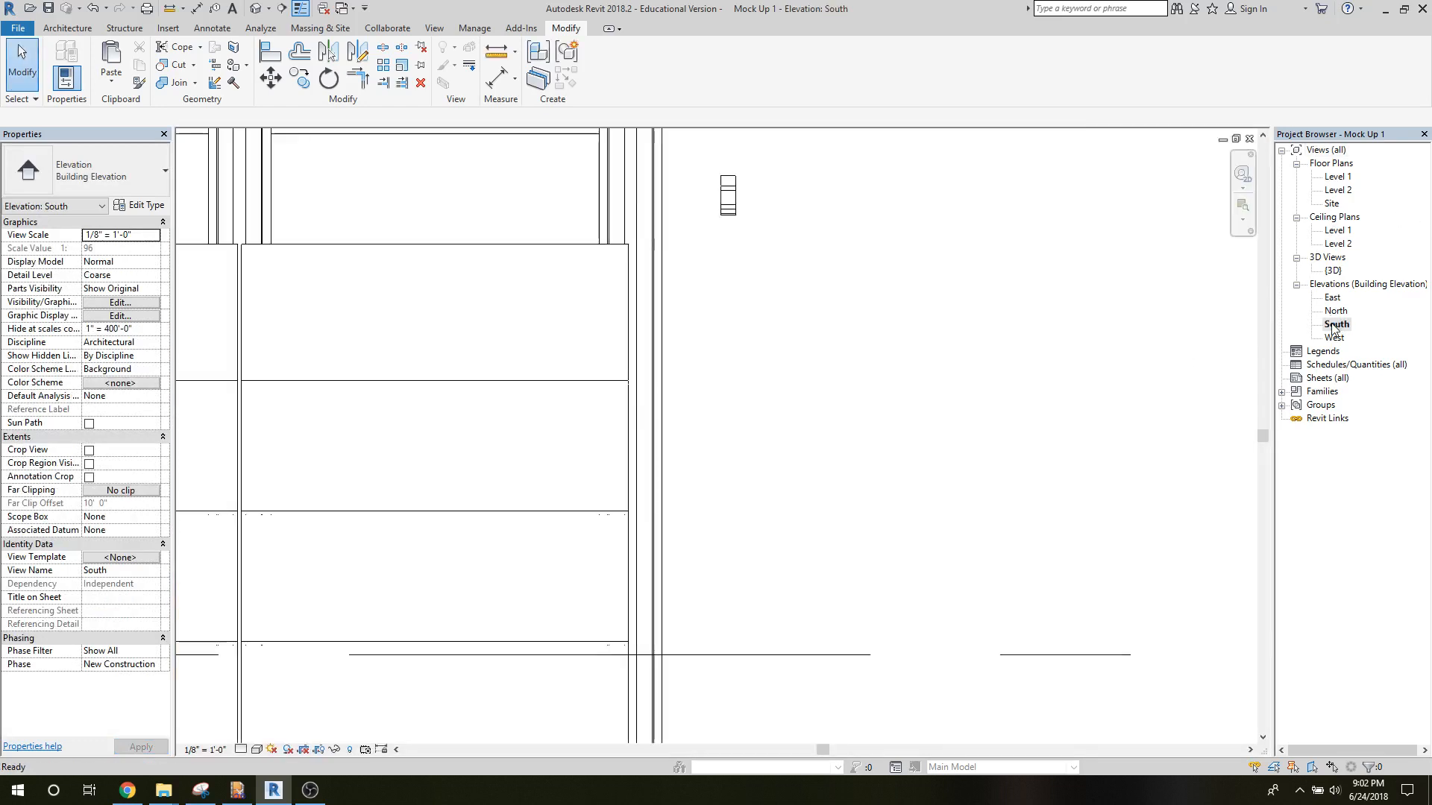
middle_click_drag(779, 339, 846, 549)
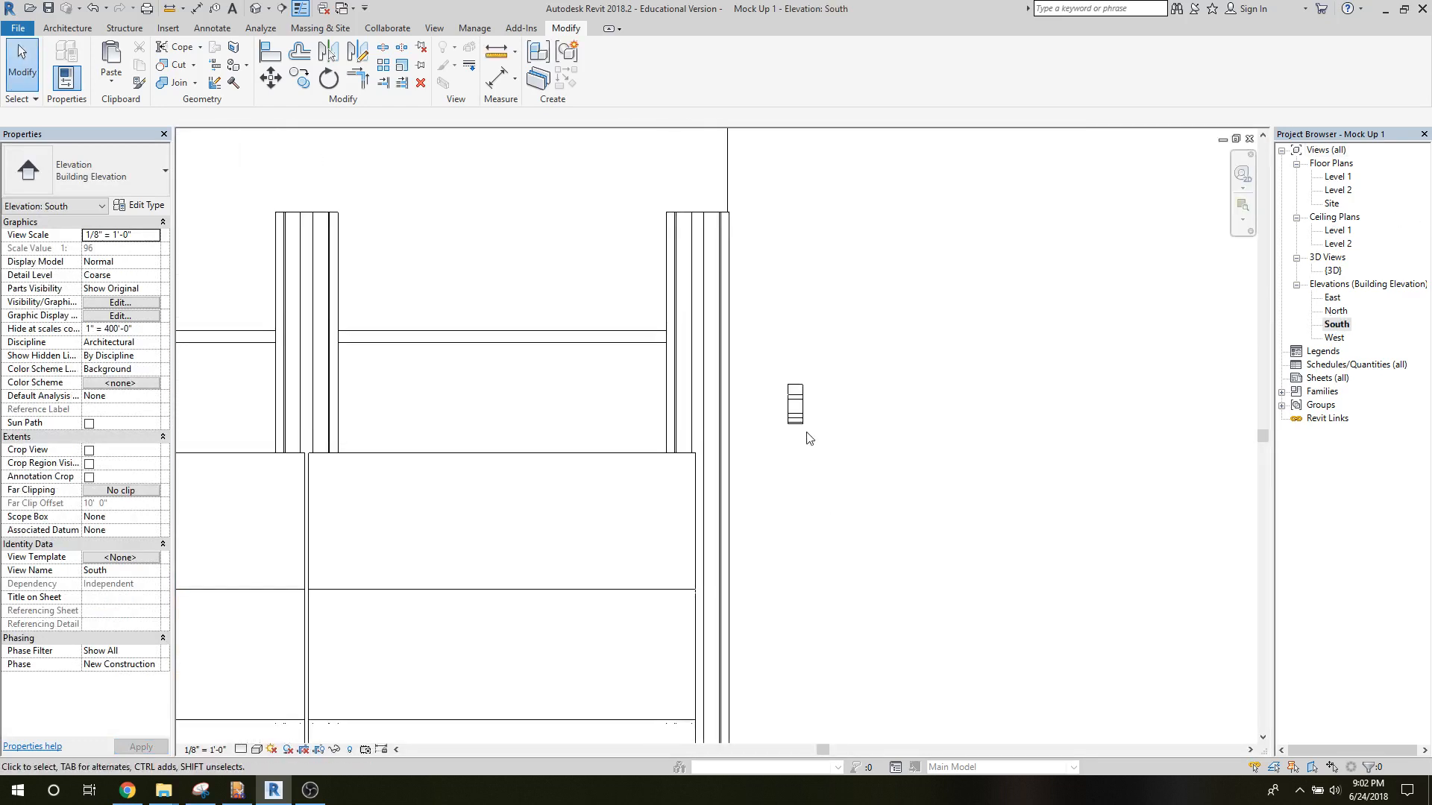
left_click(795, 404)
left_click_drag(704, 427, 687, 434)
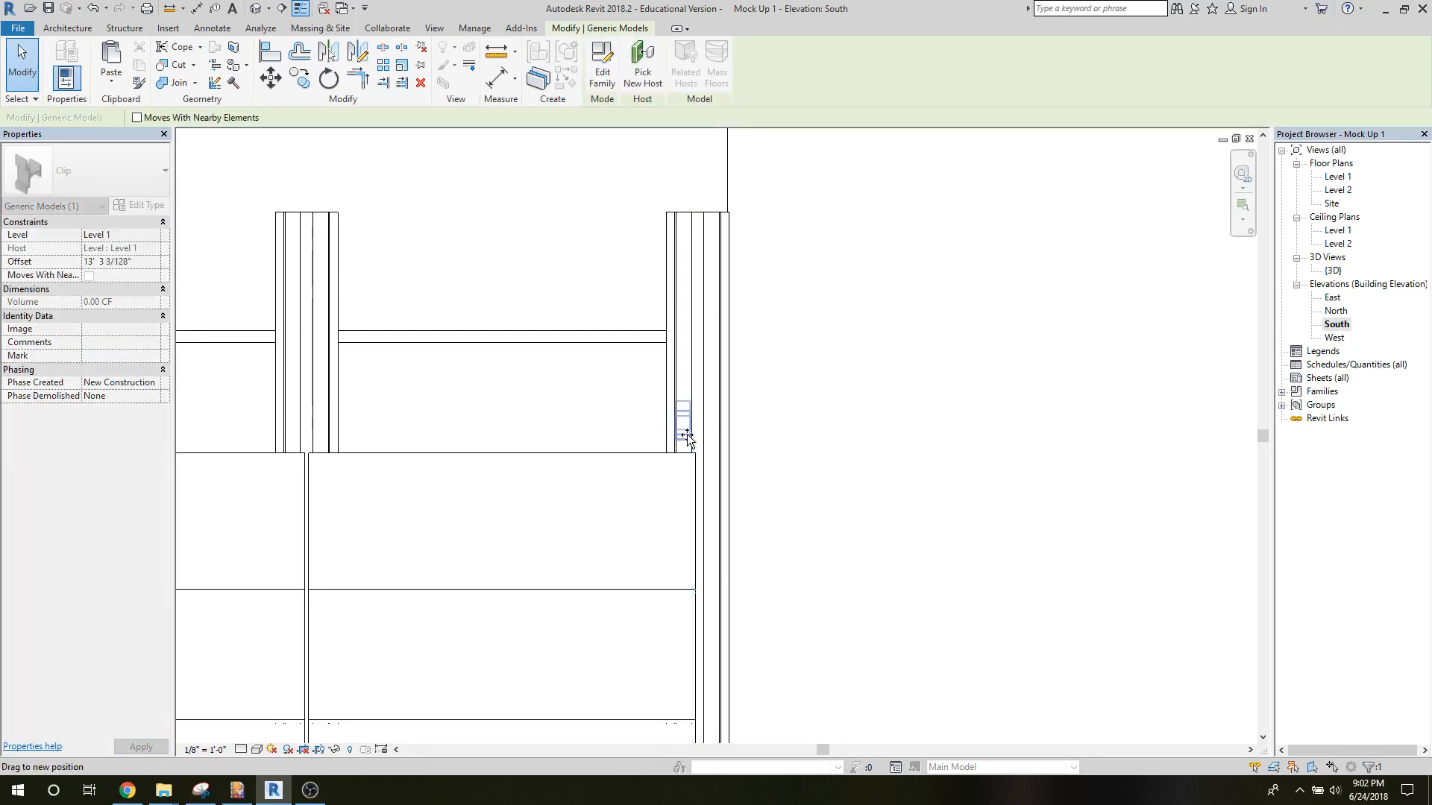
Check the Level 1 floor plan for the placed clip and return to the South elevation.
double_click(1336, 179)
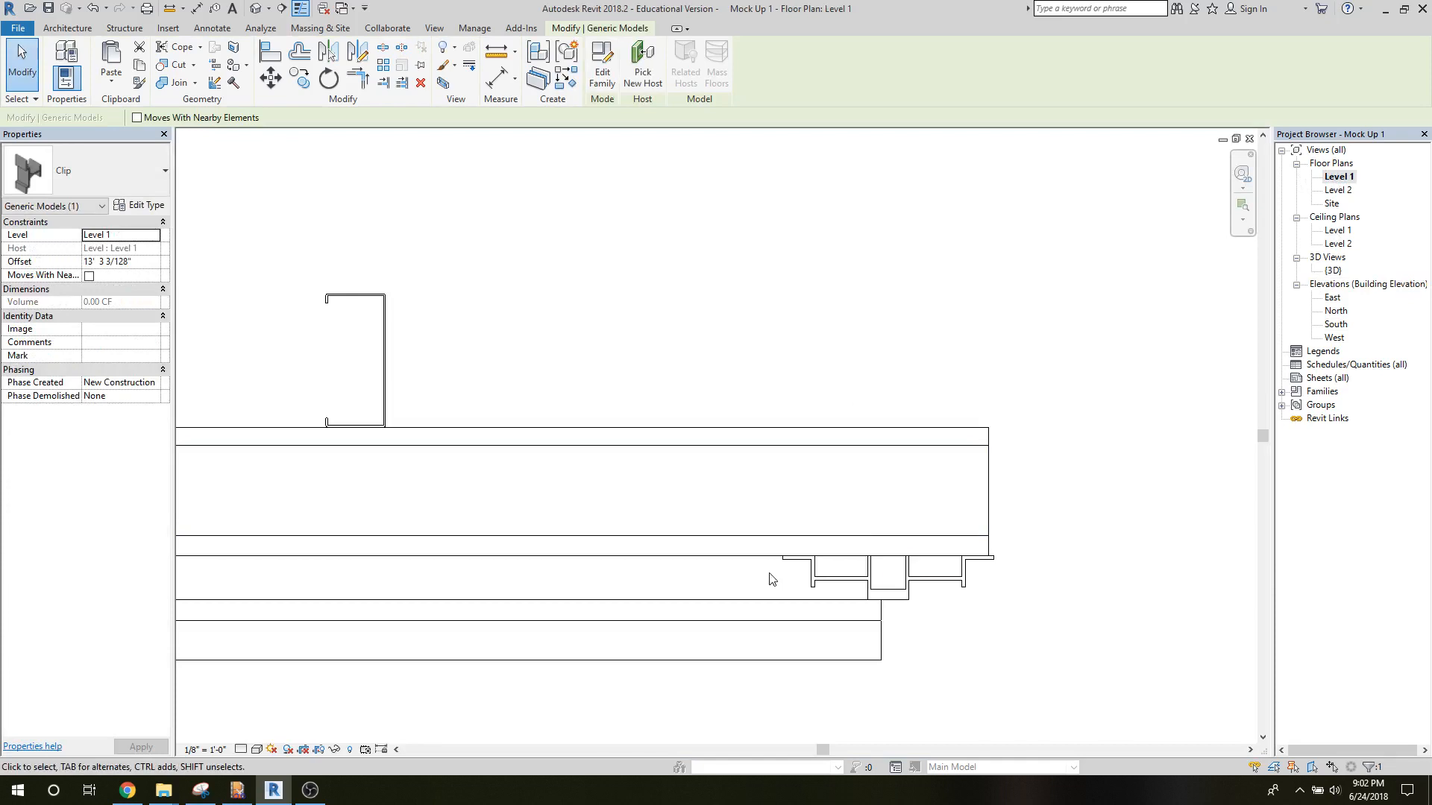
scroll(770, 576, "down", 7)
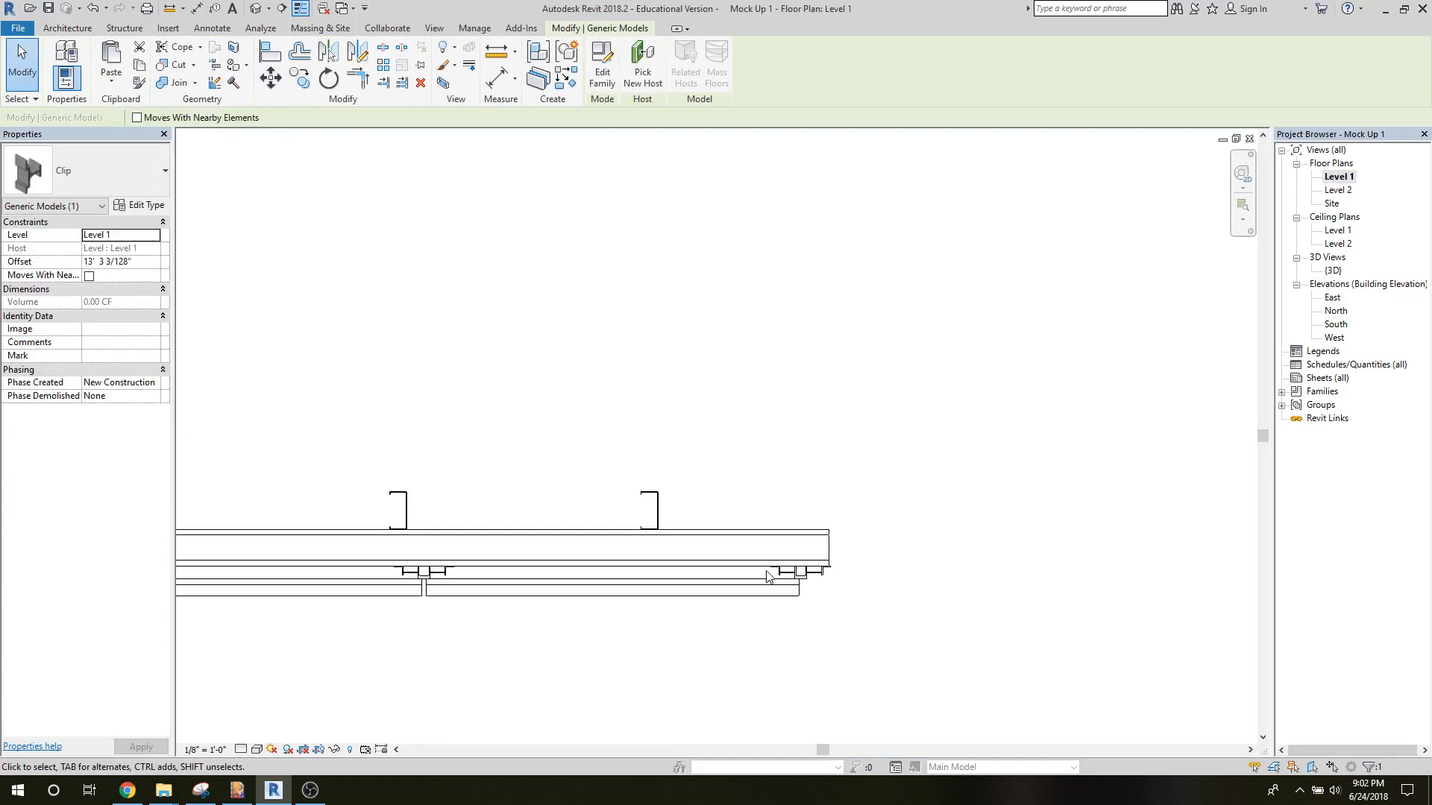
scroll(768, 577, "down", 2)
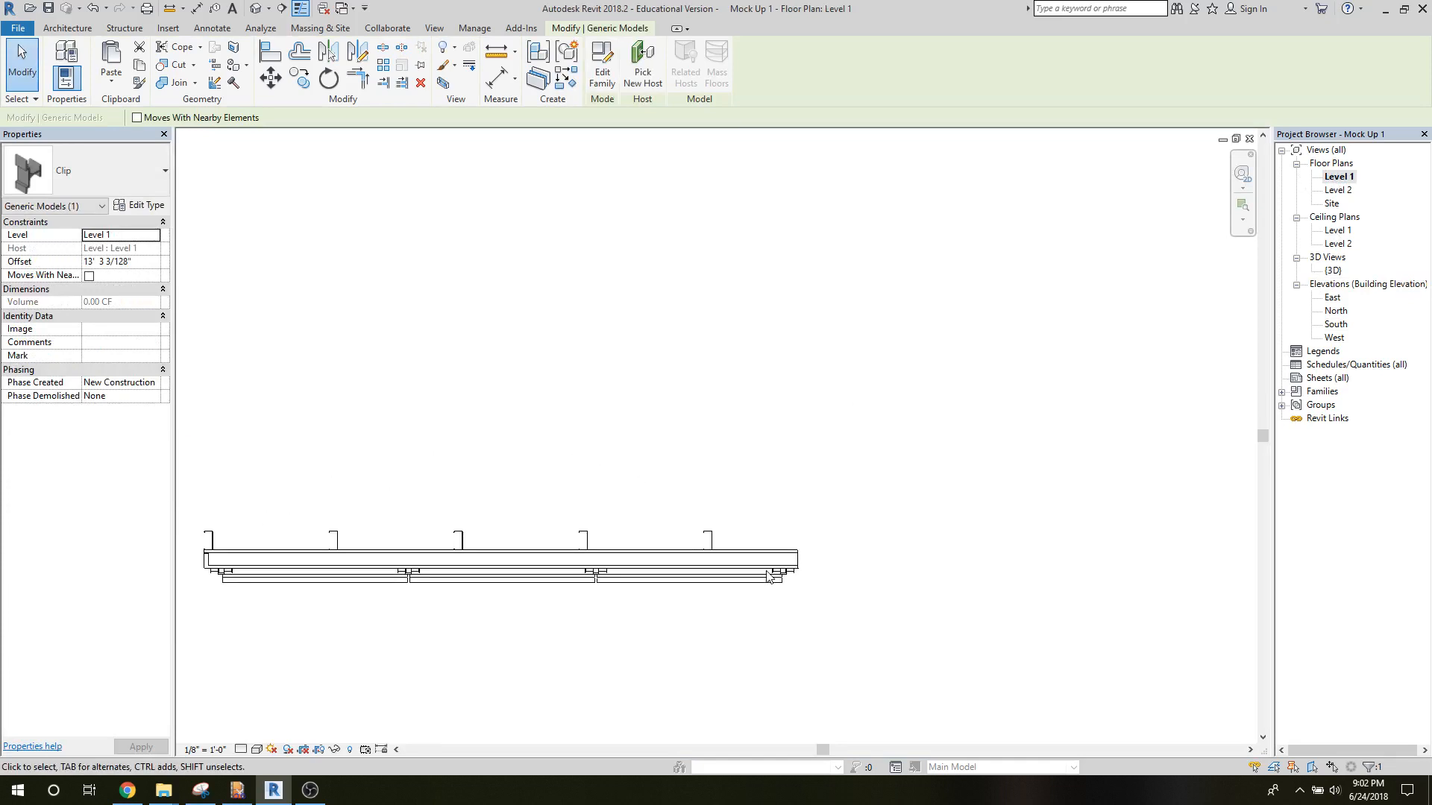
scroll(769, 576, "up", 2)
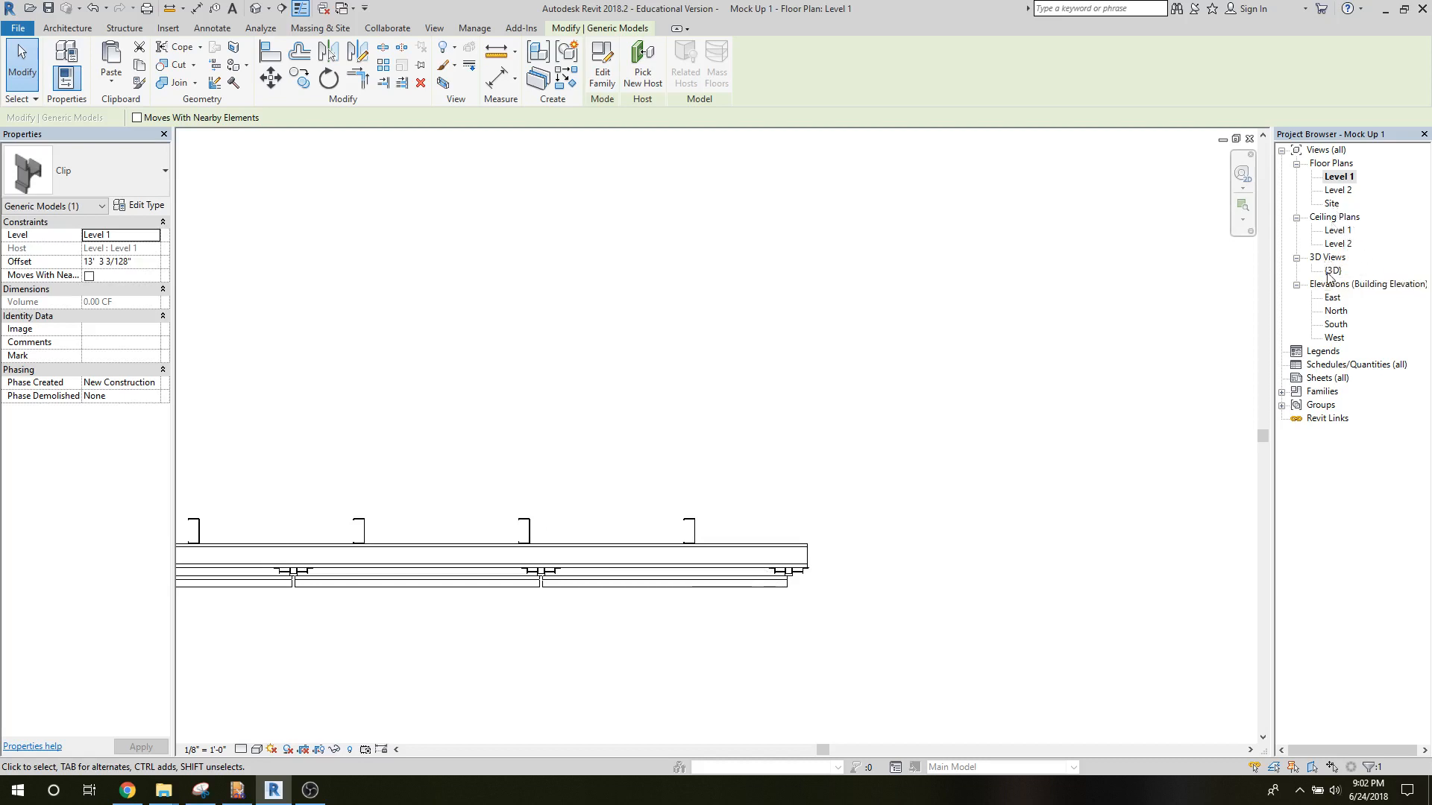
double_click(1334, 324)
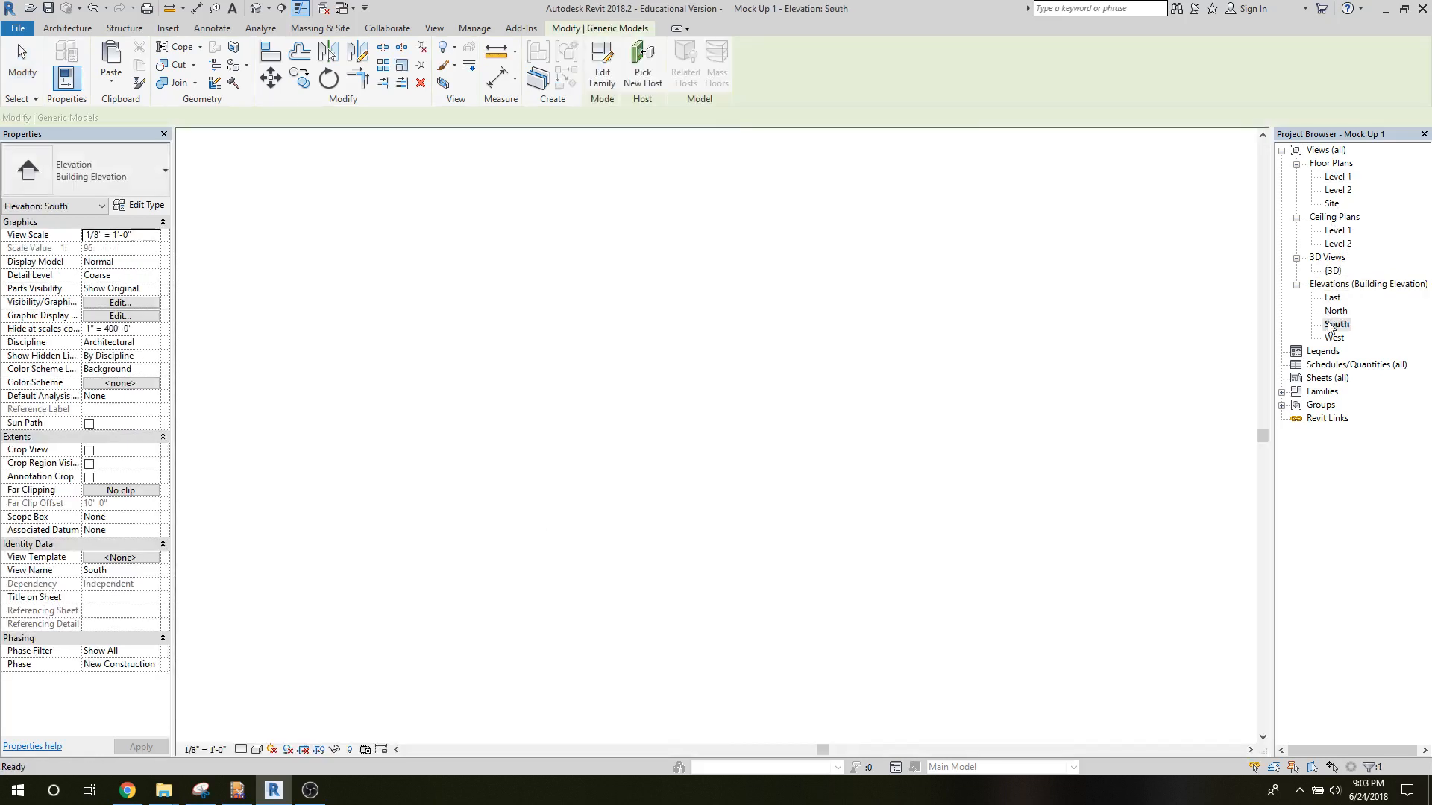
left_click(1012, 332)
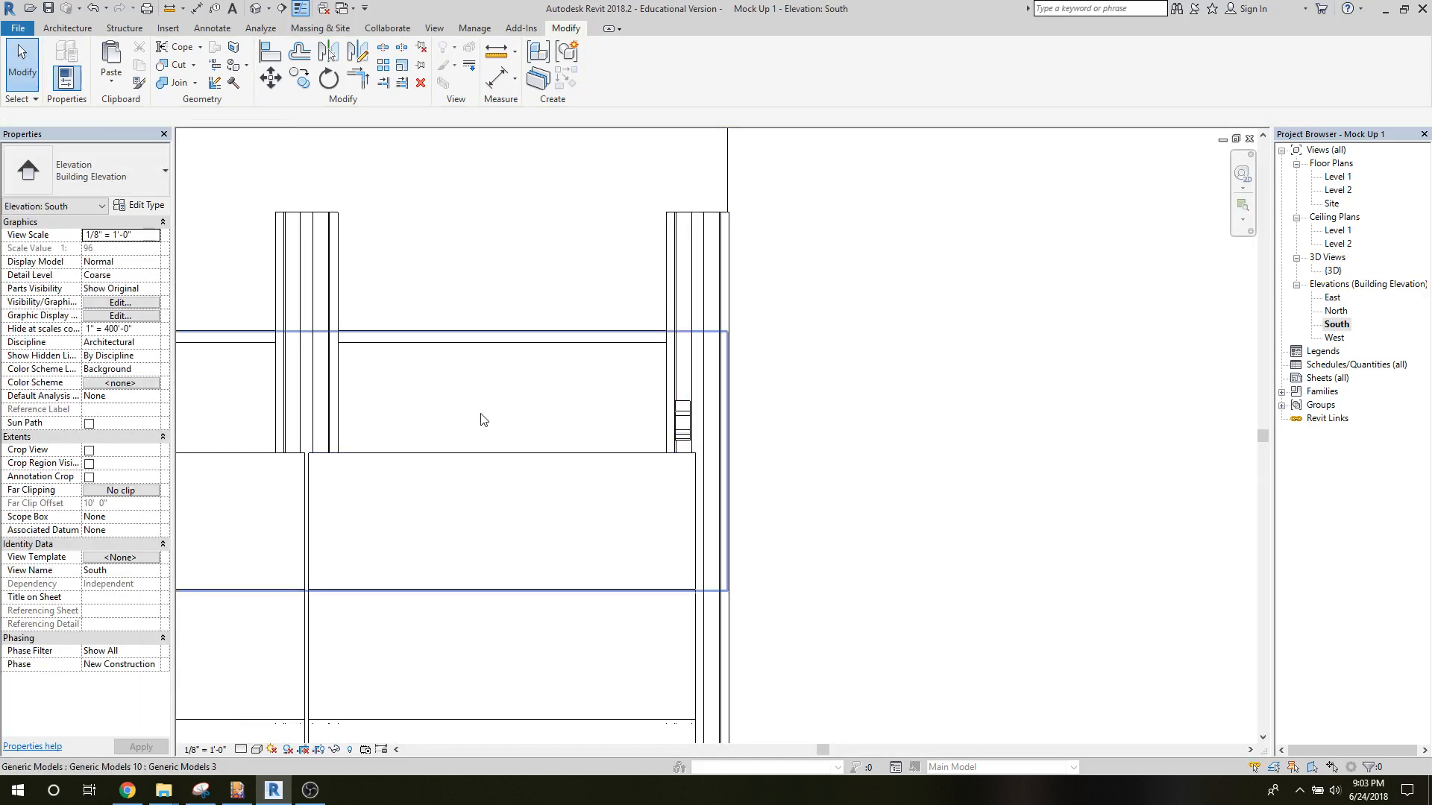
Select the clip and examine its position relative to the top tile and rail in the East elevation.
scroll(481, 420, "down", 3)
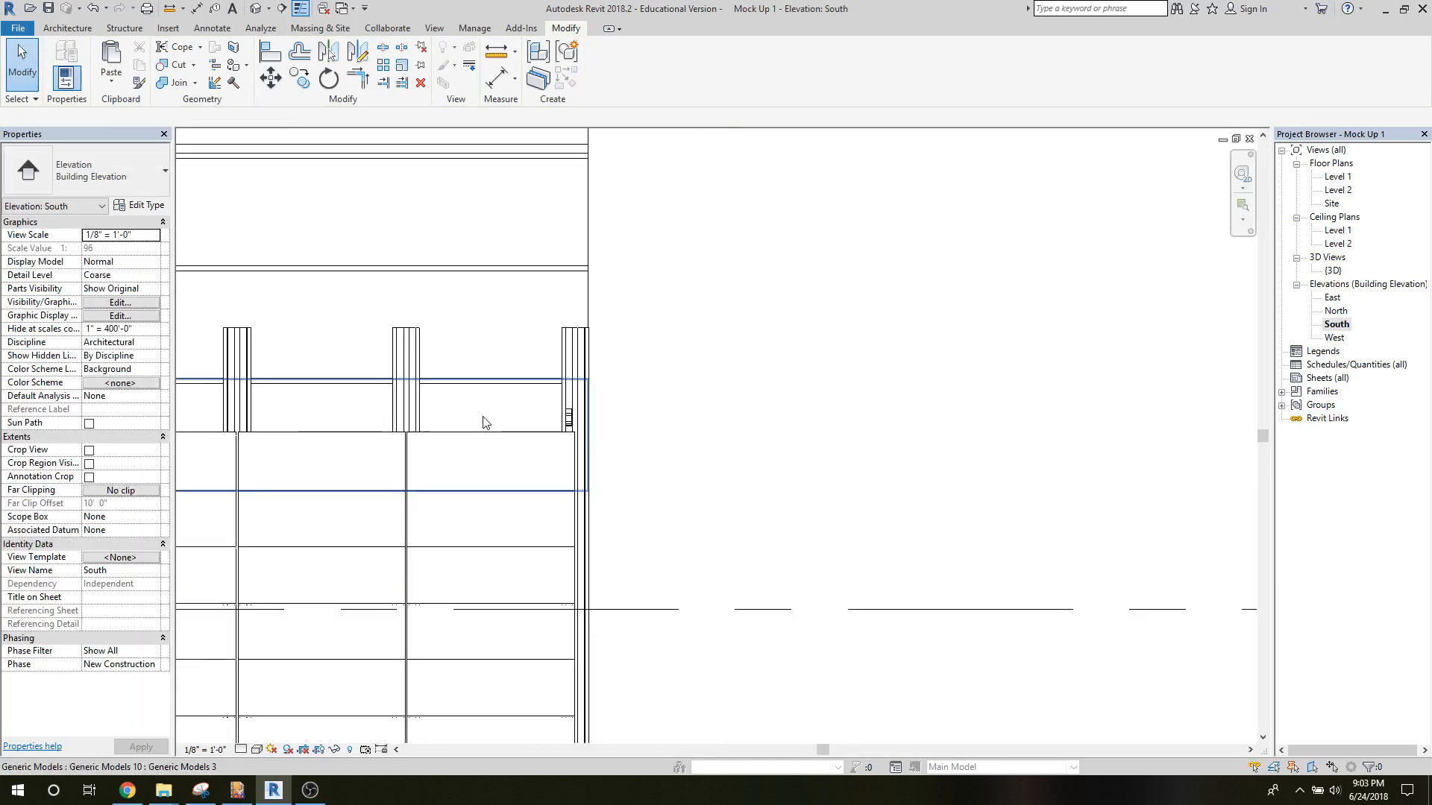
left_click(572, 420)
double_click(1333, 298)
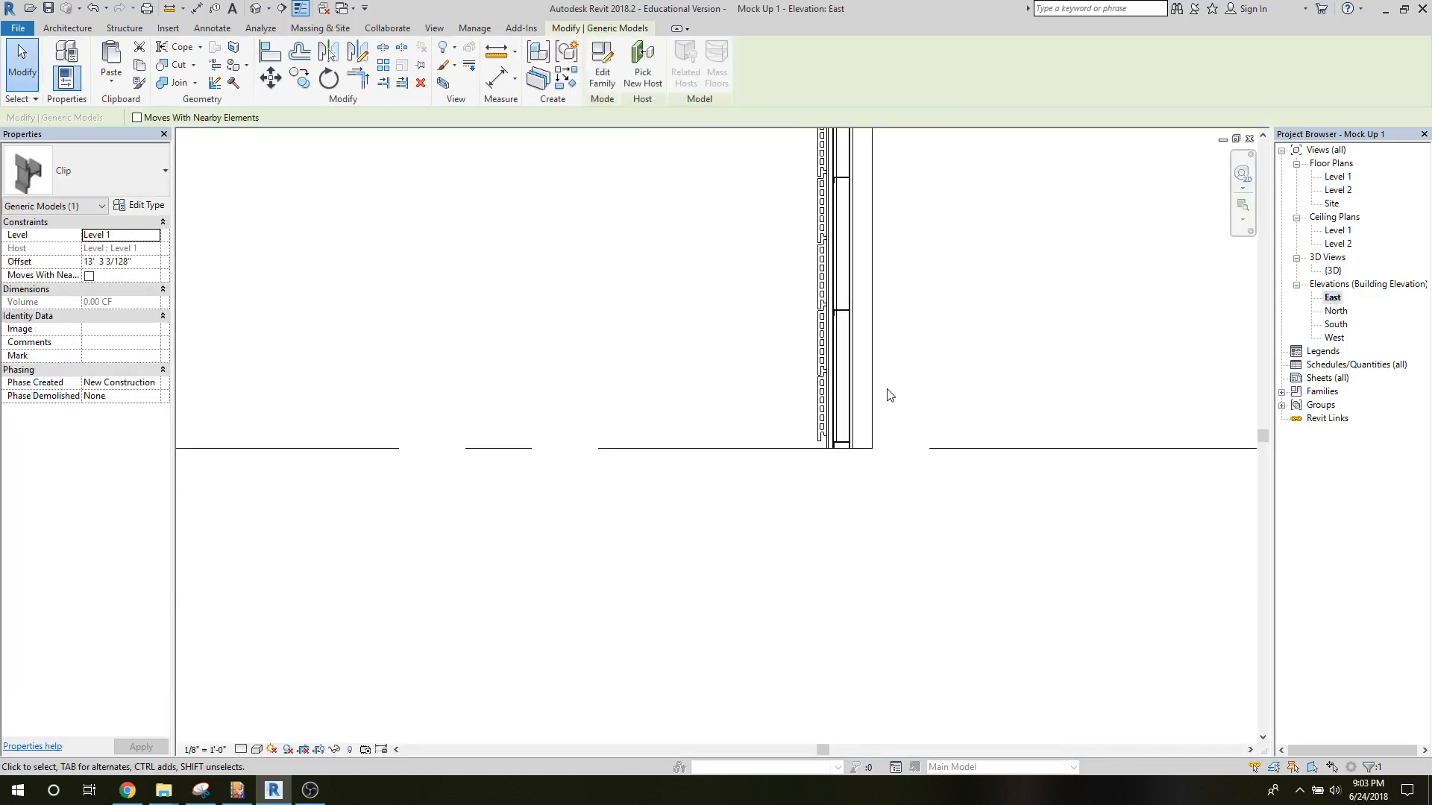
scroll(978, 285, "down", 1)
middle_click_drag(937, 335, 642, 654)
scroll(685, 593, "down", 6)
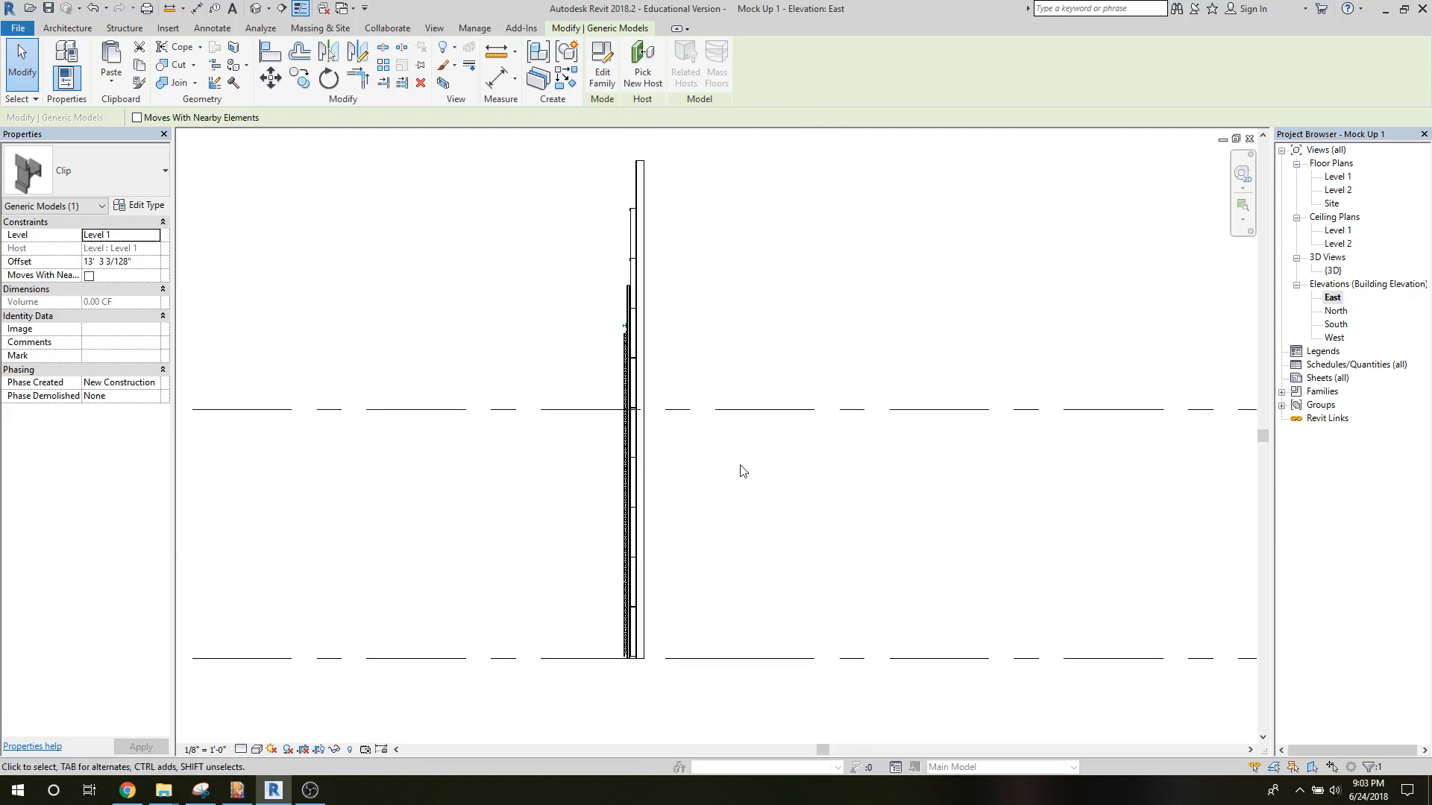
scroll(758, 396, "up", 5)
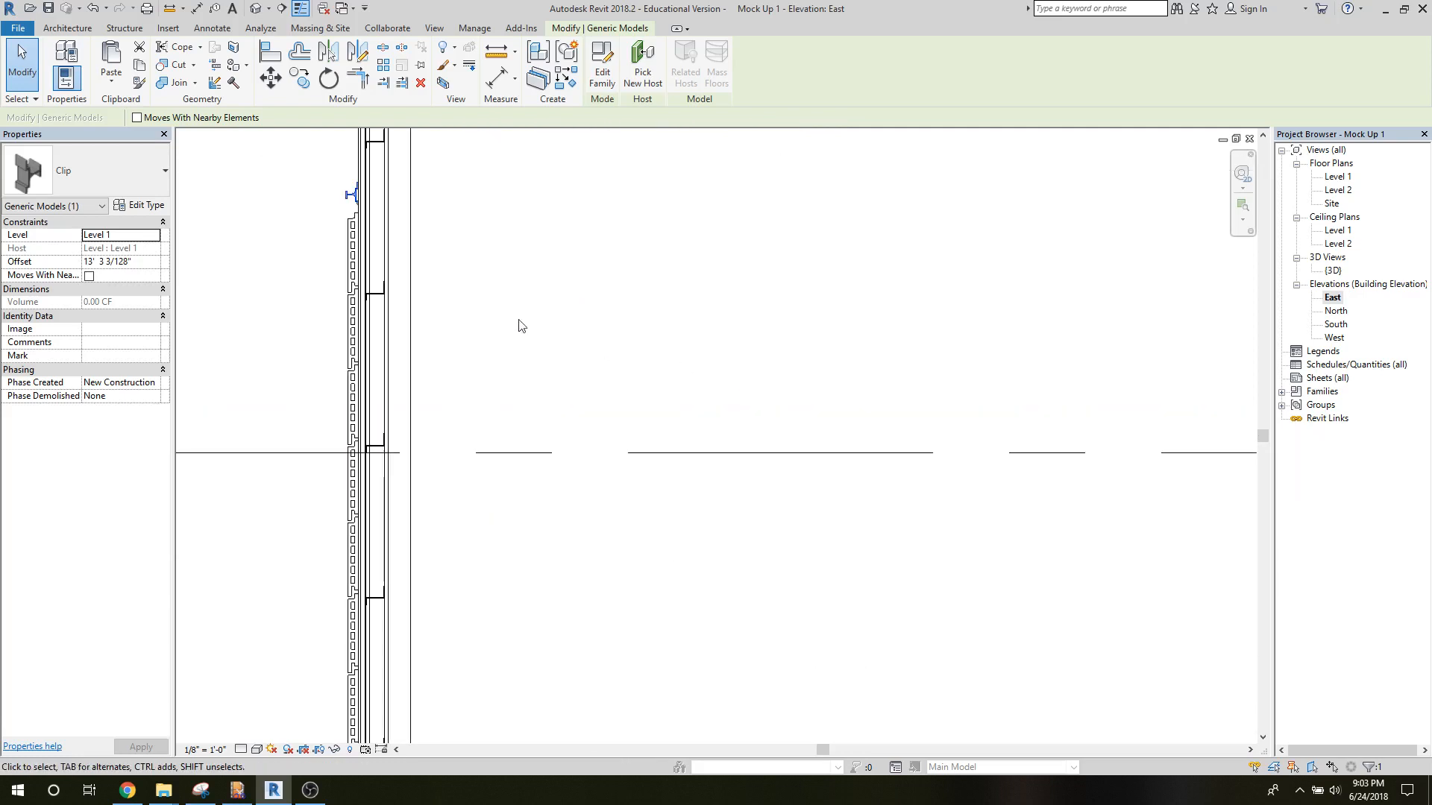
scroll(314, 226, "up", 3)
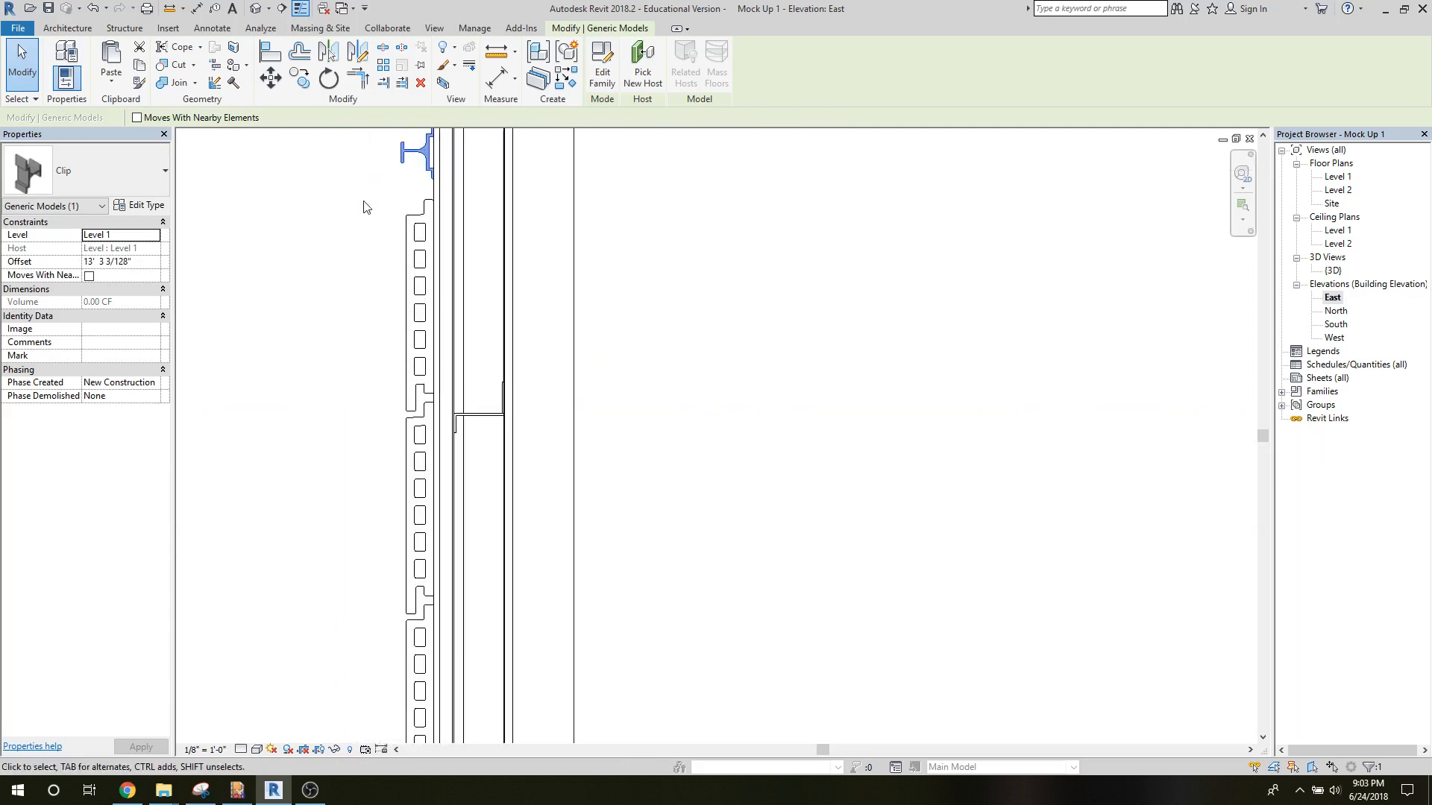
middle_click_drag(365, 206, 394, 375)
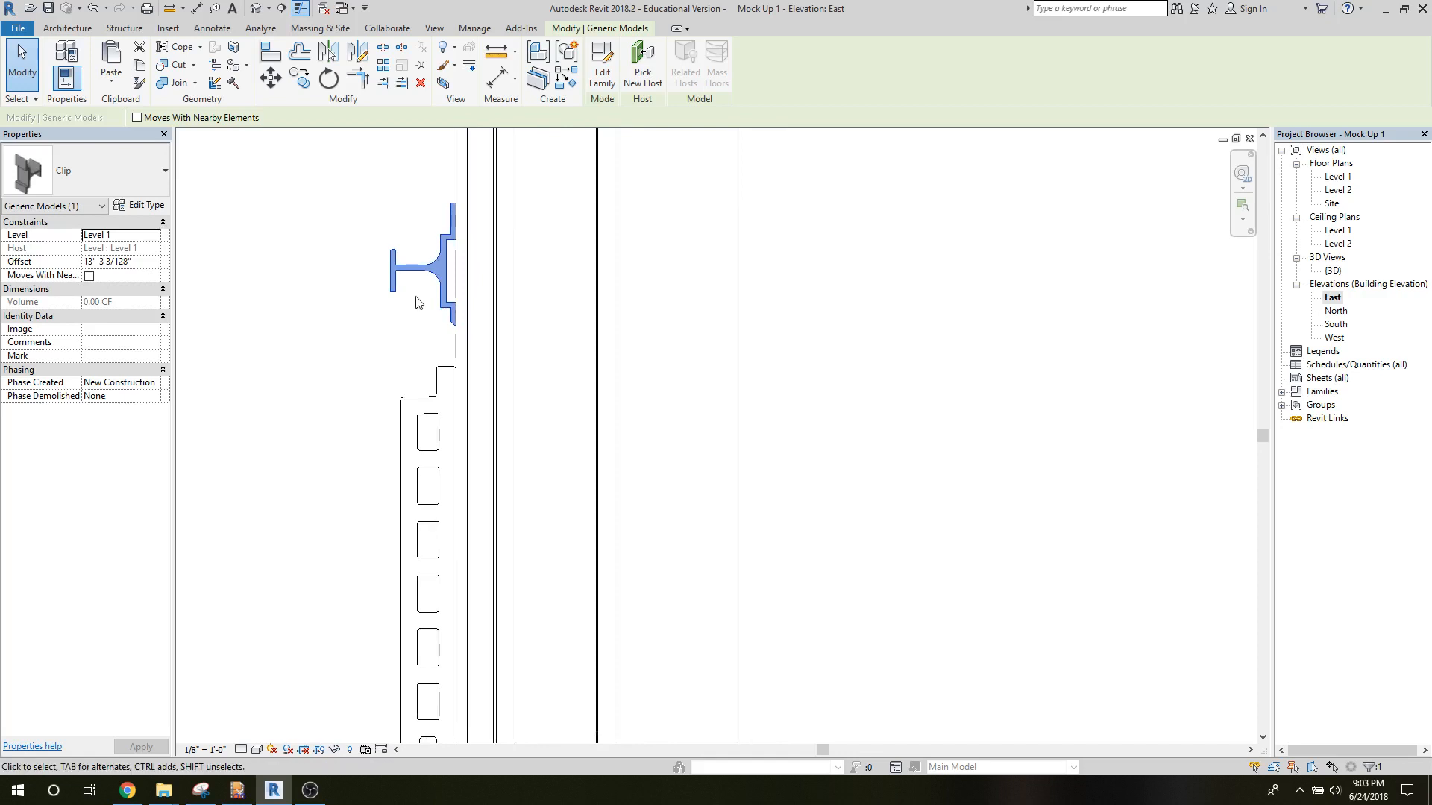
Examine the clip's position against the end tile and rail in the Level 2 floor plan, leaving it deselected.
left_click(1335, 180)
double_click(1334, 190)
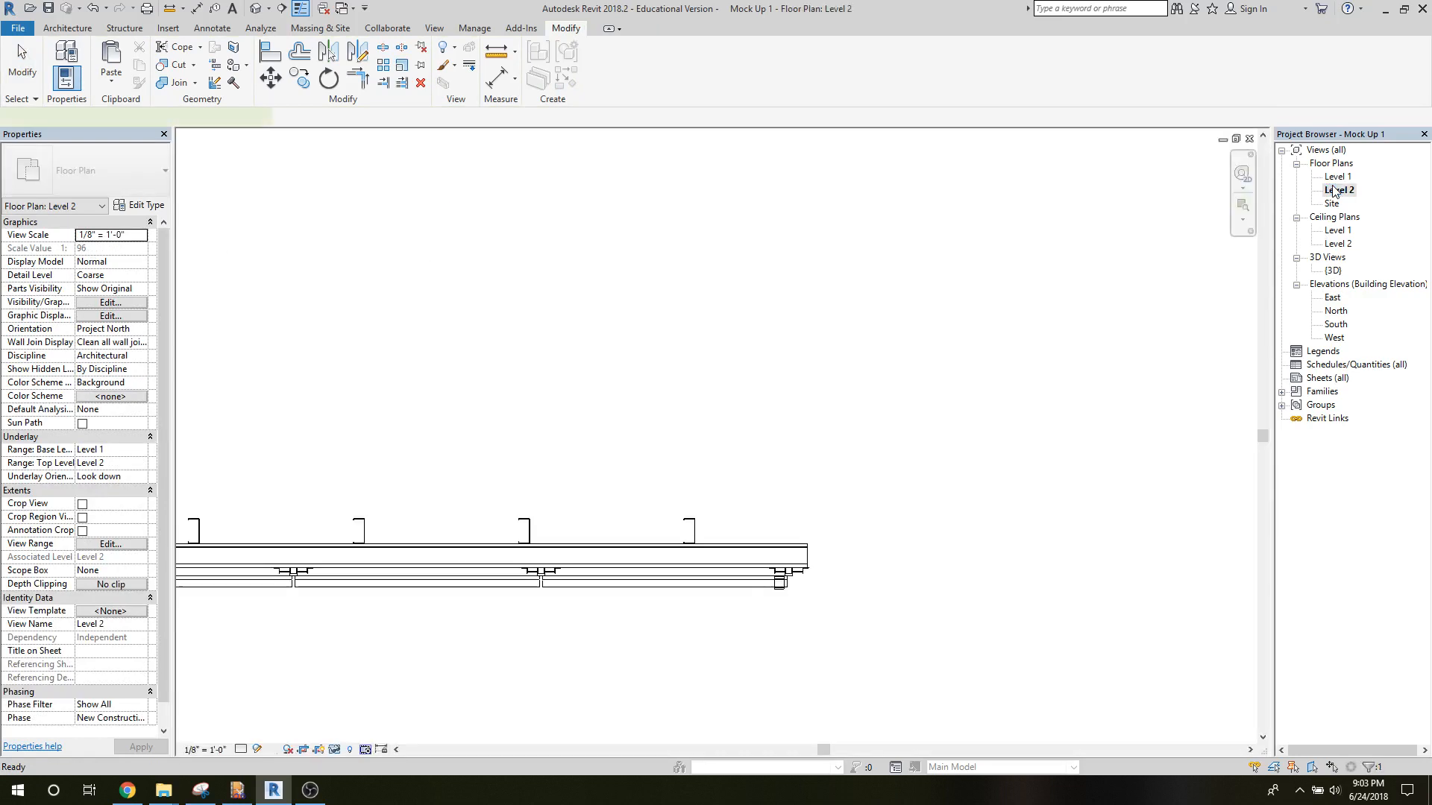
scroll(777, 601, "up", 8)
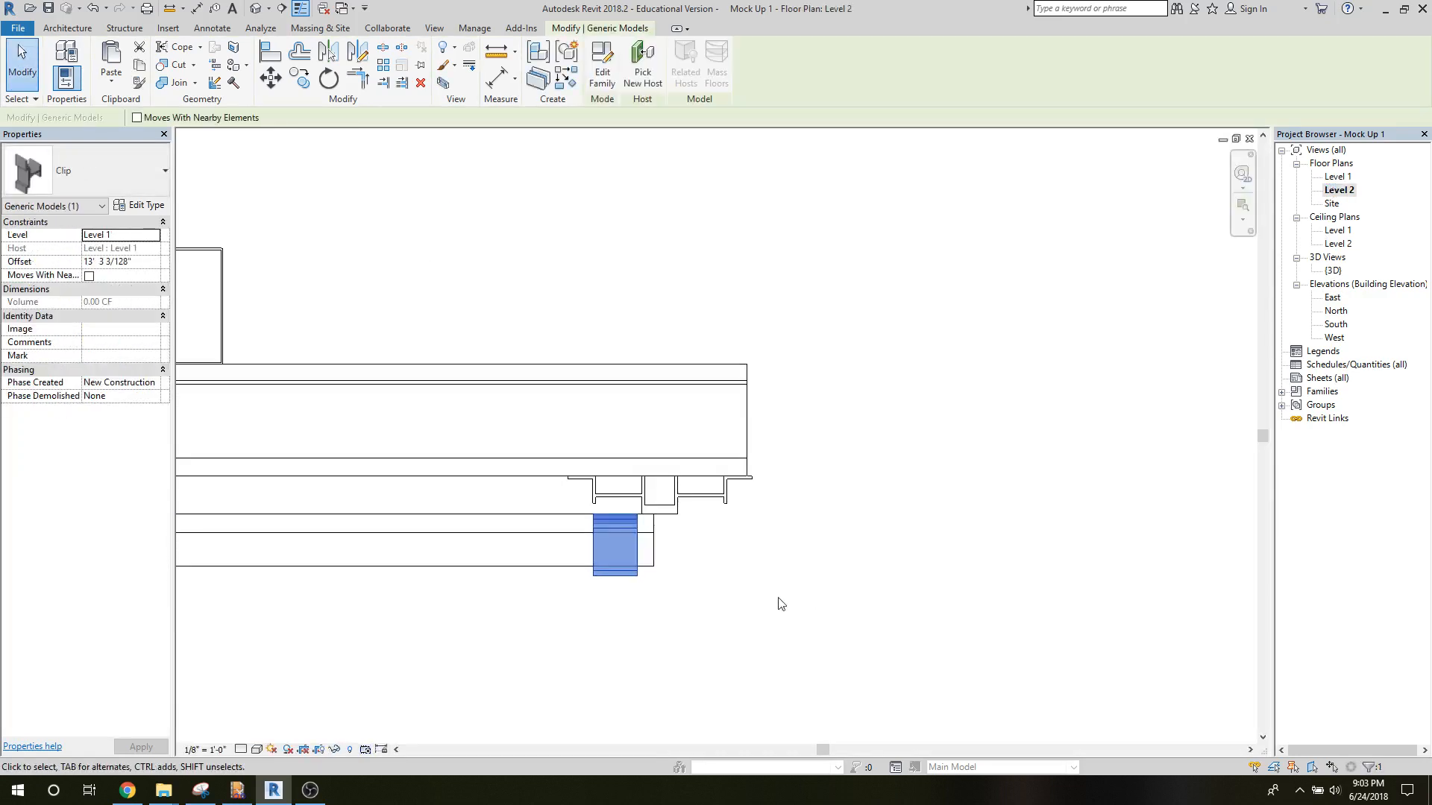
scroll(859, 582, "down", 4)
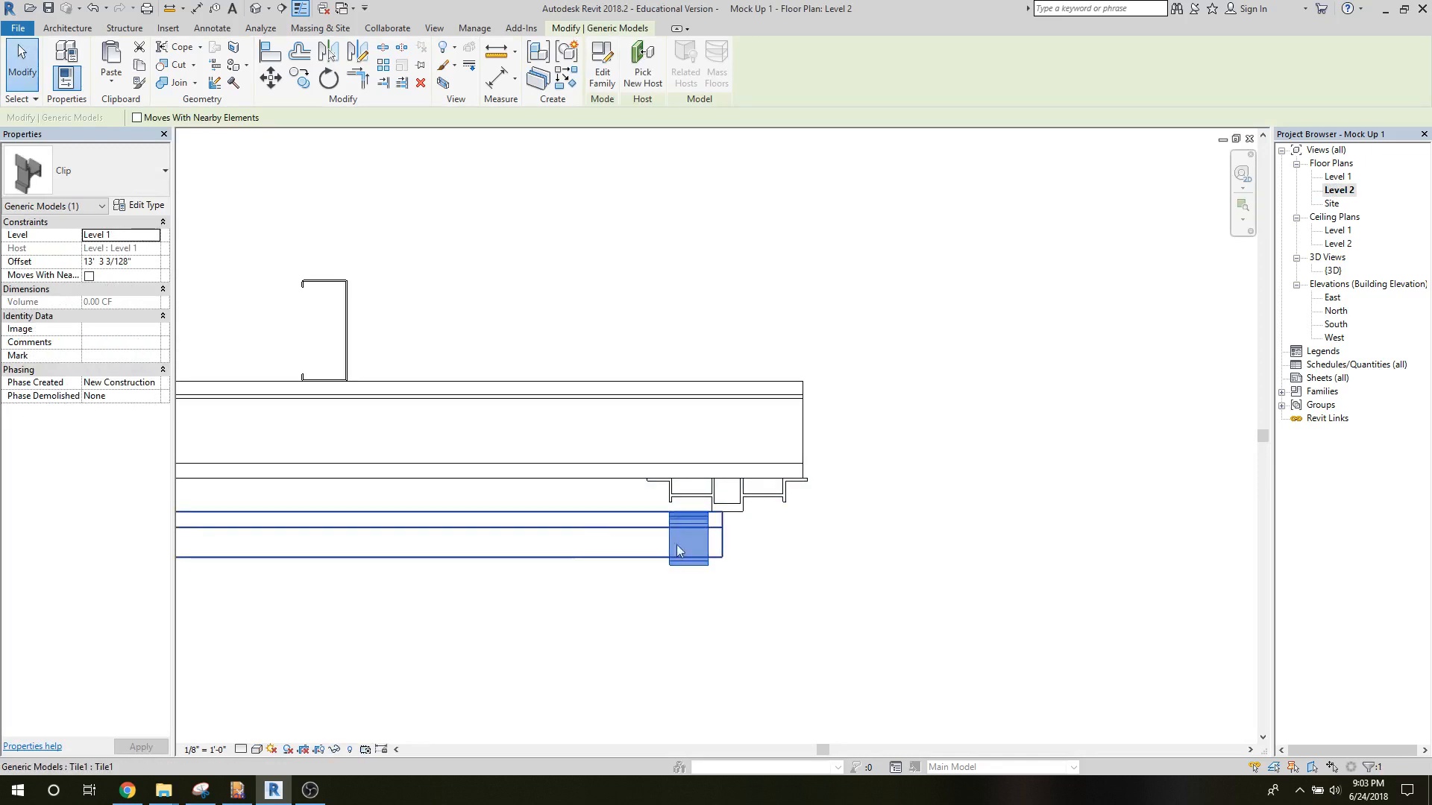
left_click(619, 583)
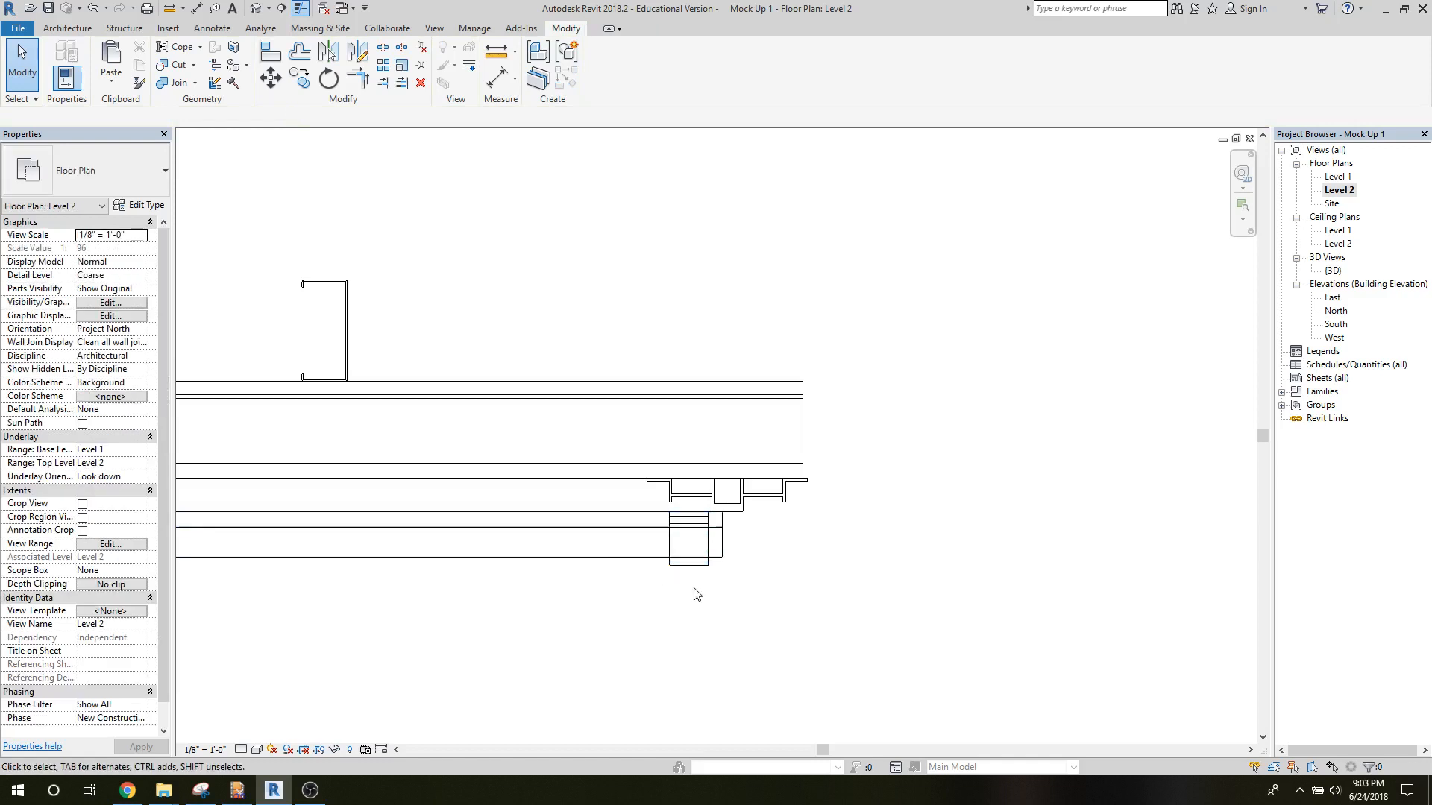
scroll(676, 598, "down", 3)
scroll(889, 664, "down", 5)
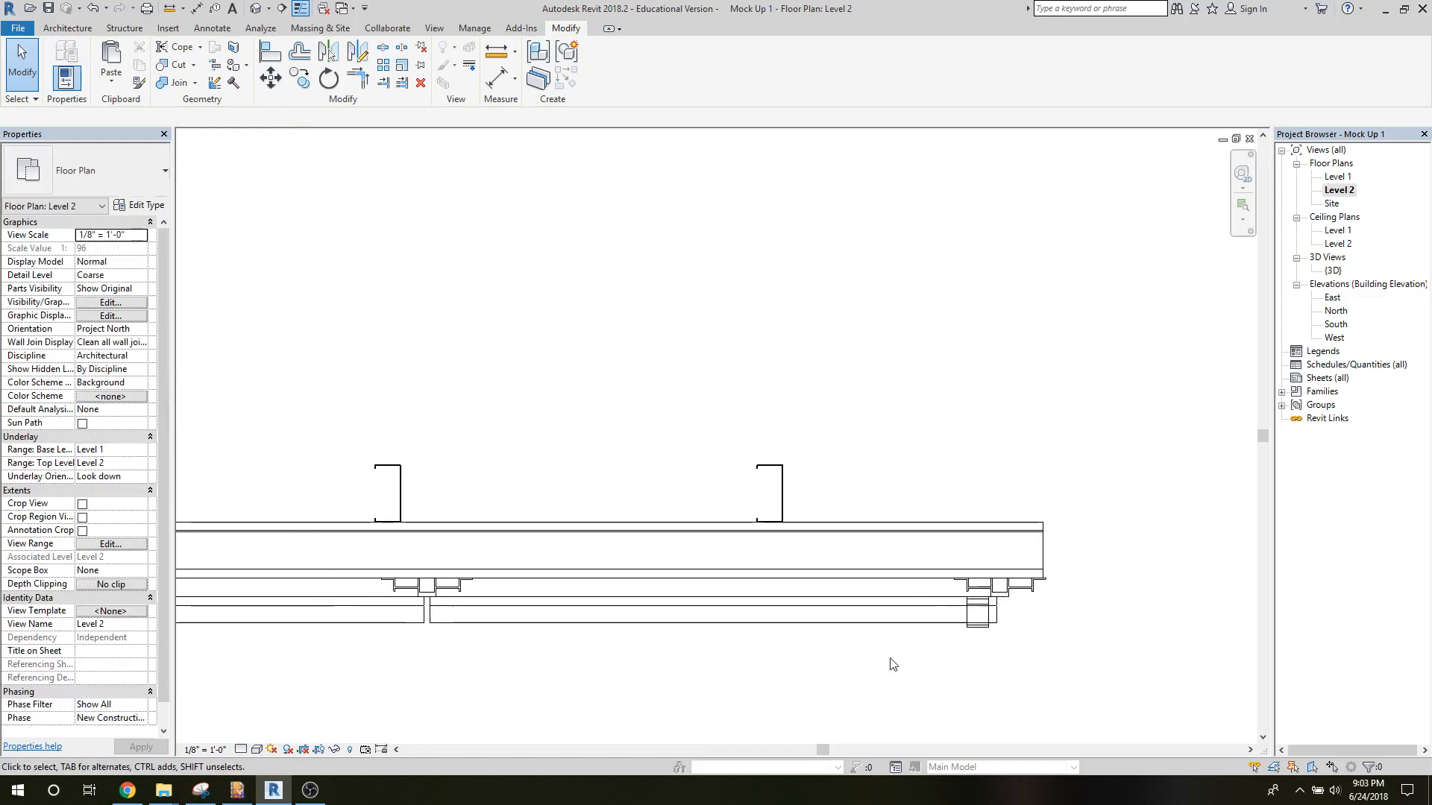
In the Level 2 floor plan, select all the tiles together with the clip and move them 0.25" straight away from the rails.
middle_click_drag(643, 708, 709, 681)
scroll(680, 661, "down", 1)
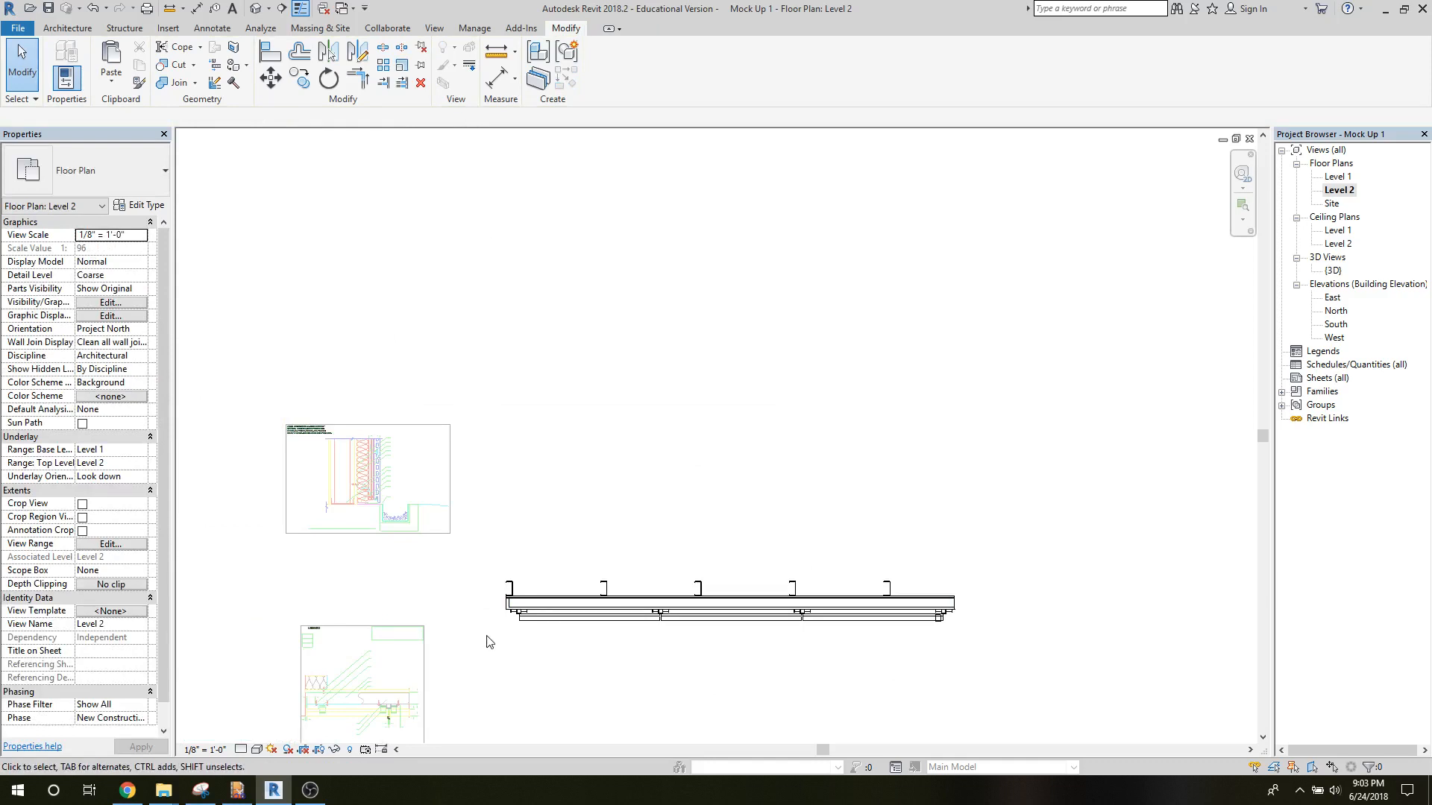
left_click_drag(486, 636, 1013, 613)
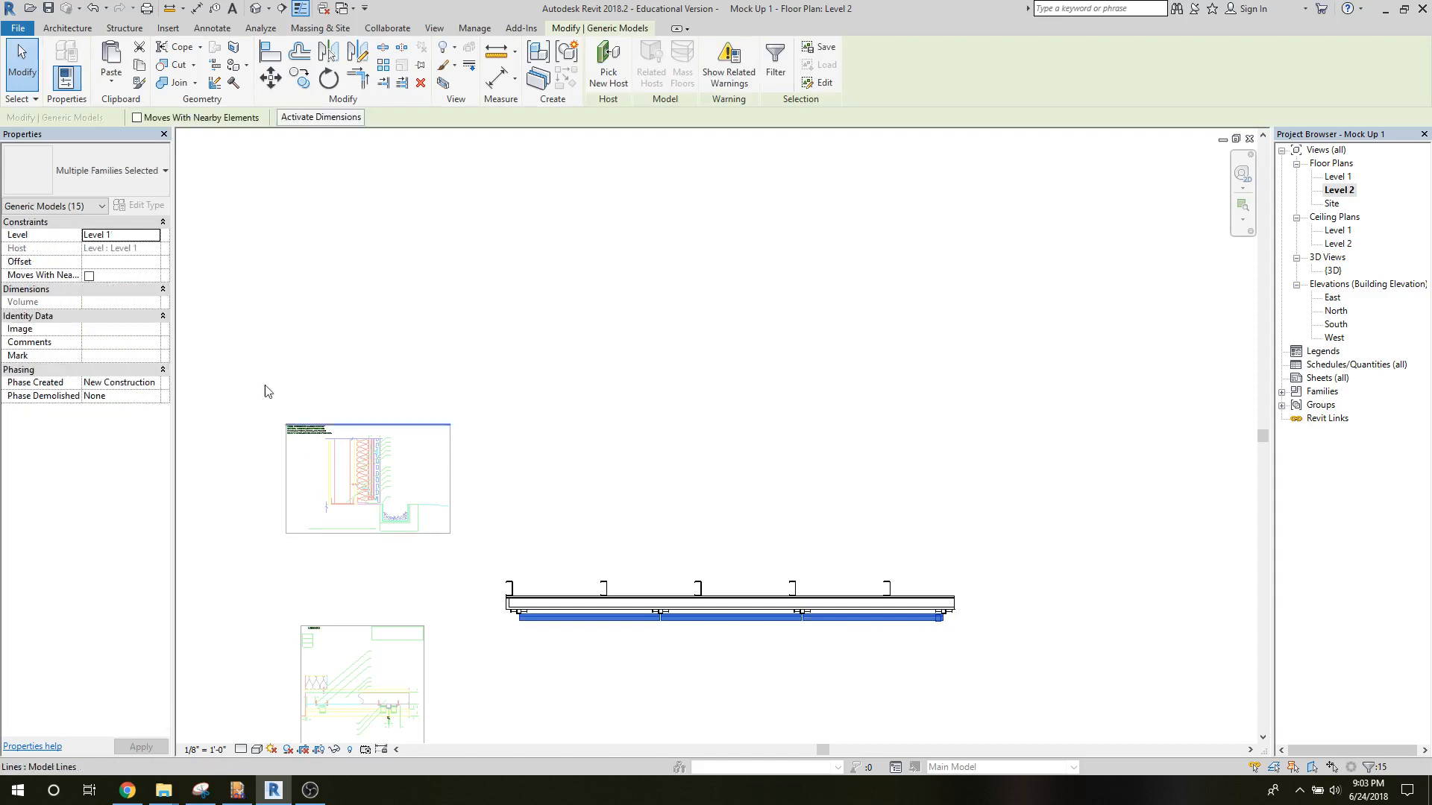
scroll(576, 568, "up", 3)
middle_click_drag(712, 588, 548, 354)
middle_click_drag(1005, 420, 741, 425)
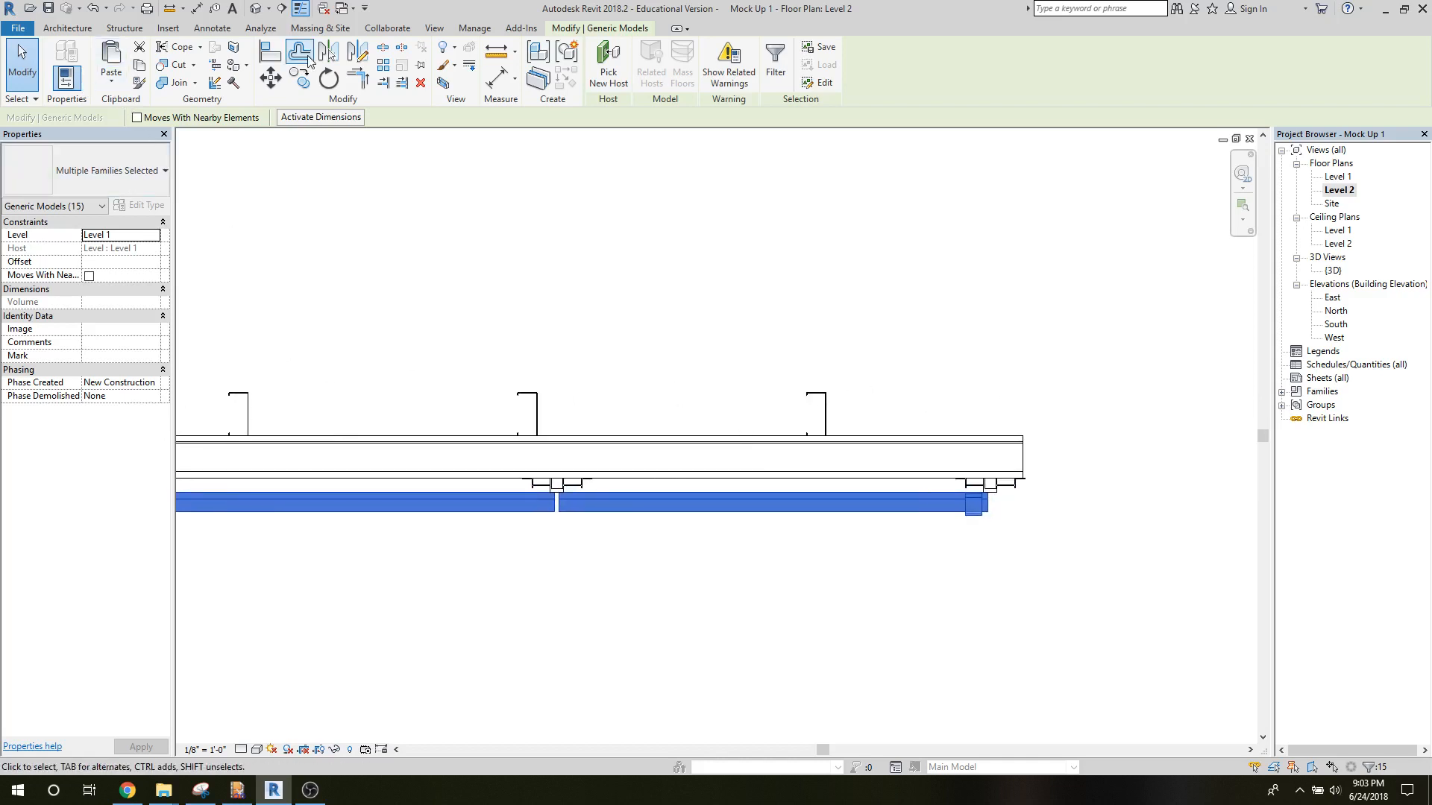
left_click(270, 78)
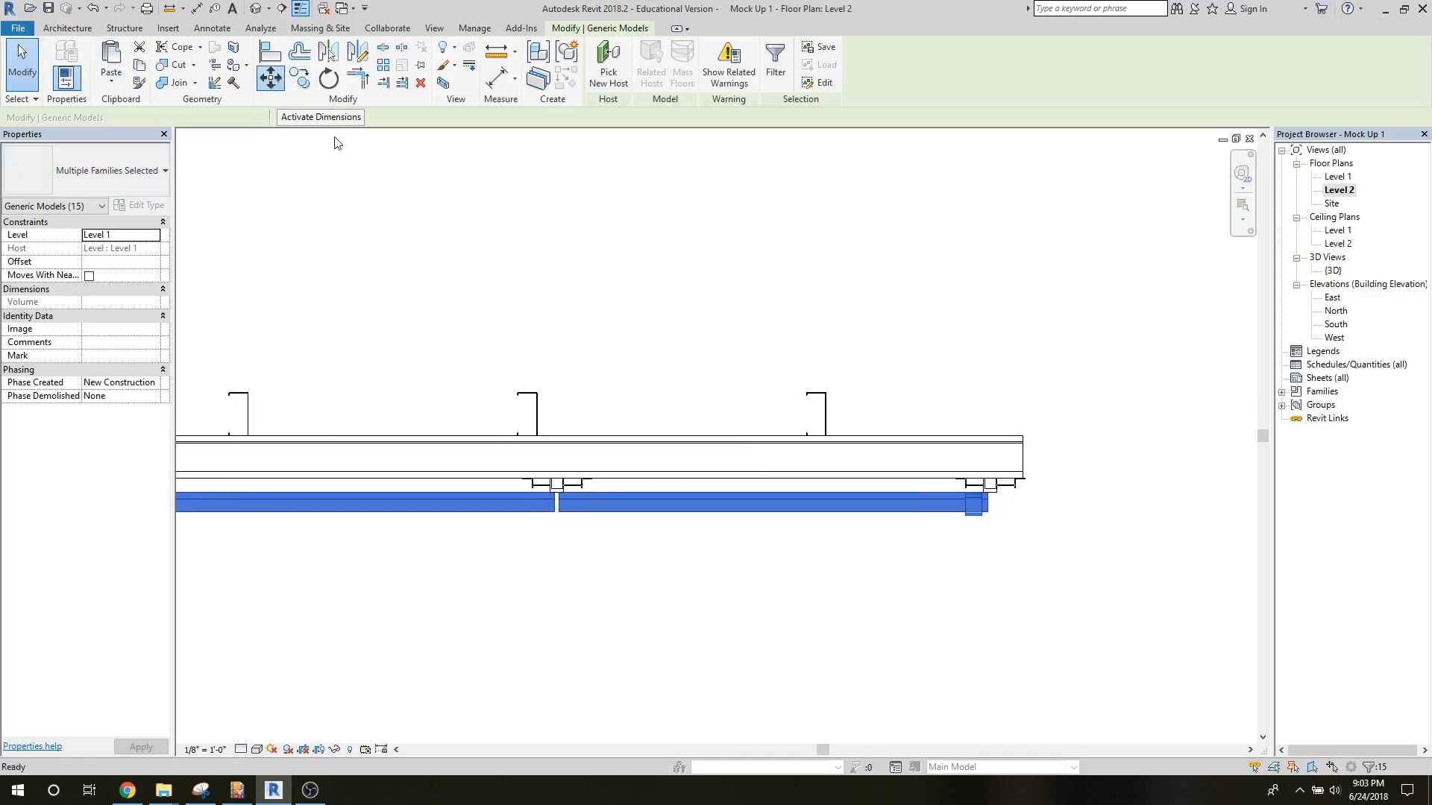
left_click(552, 512)
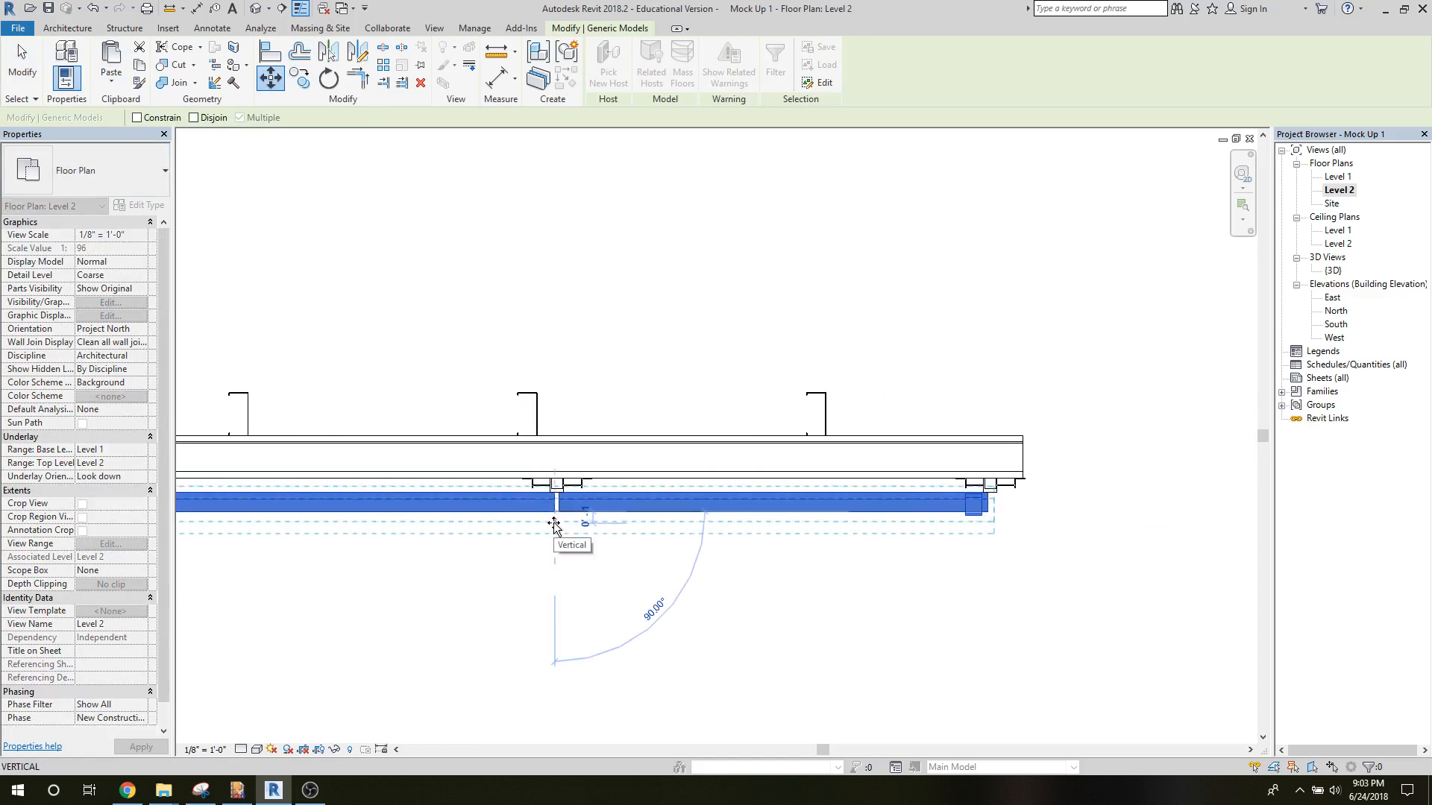
type(".2")
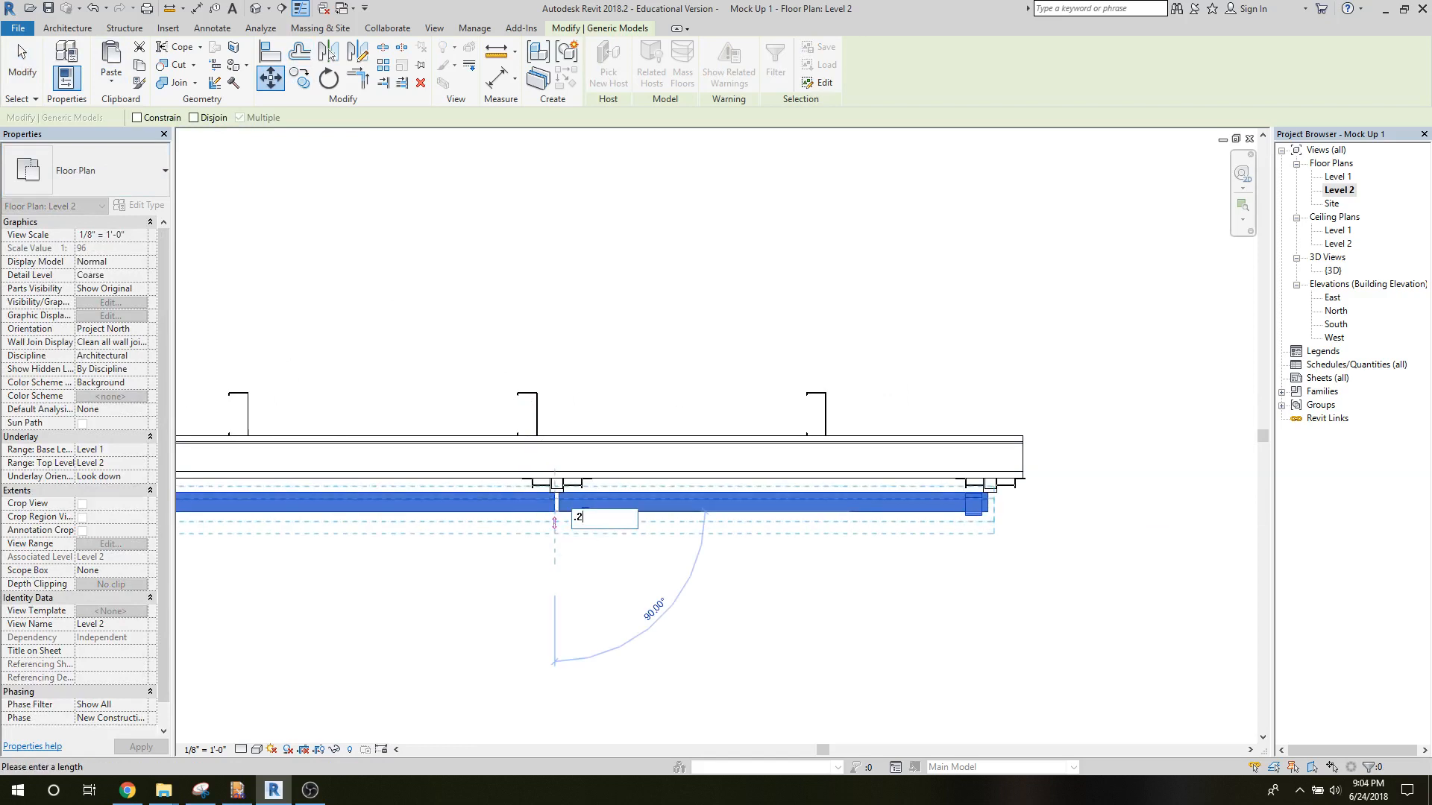
type("5\"")
key("Return")
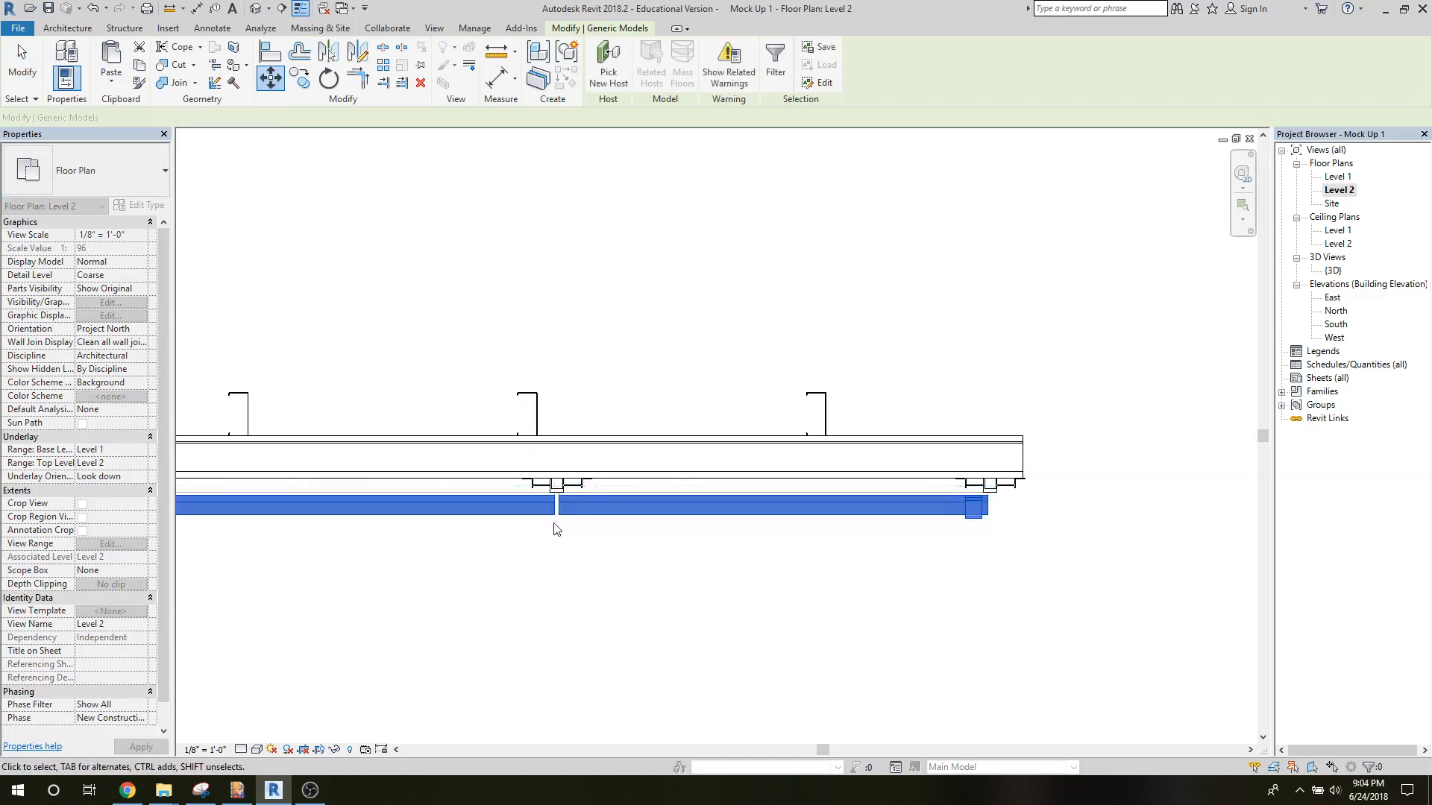
left_click(728, 365)
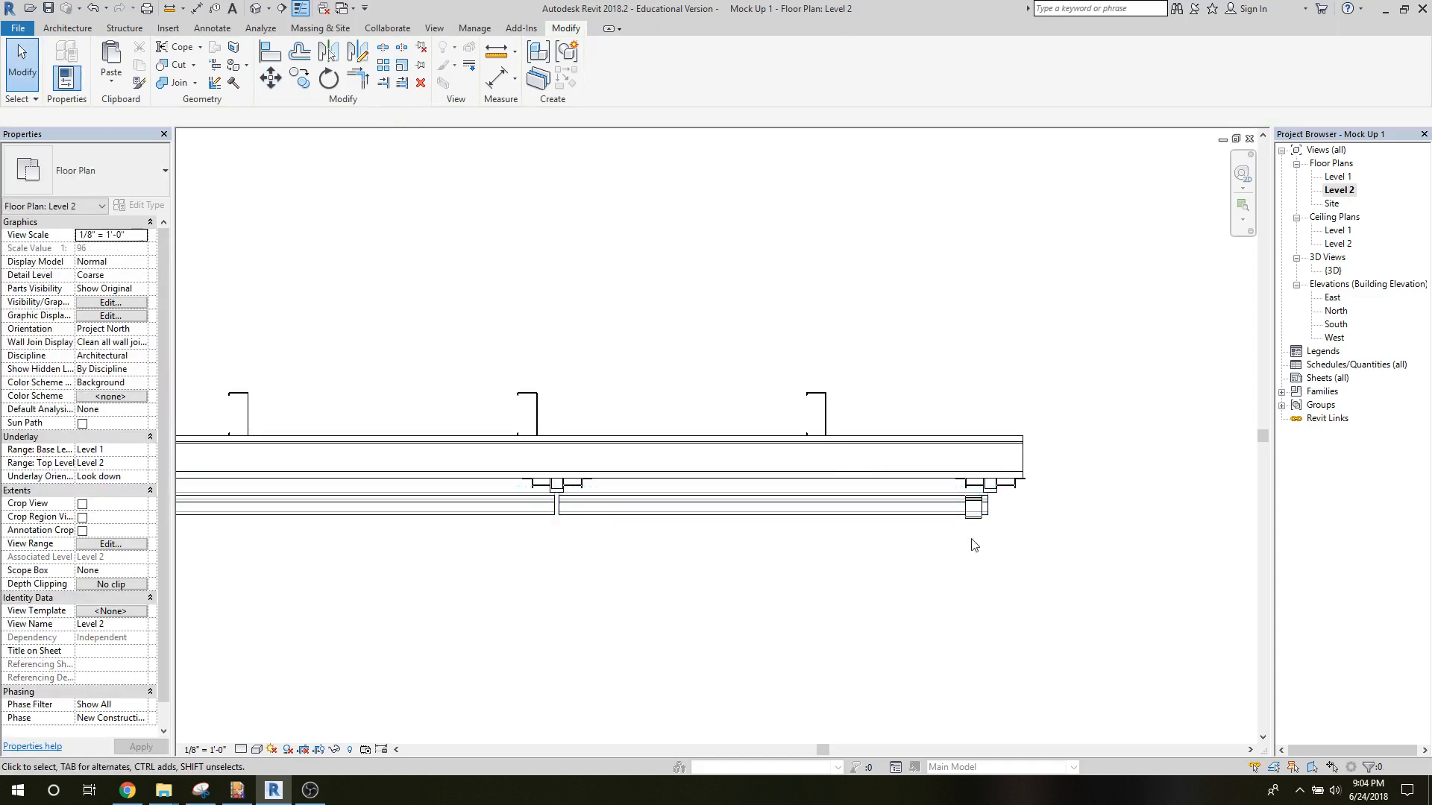
Pull the clip off the end tile, then move it by its back edge onto the outer half of the end track channel.
left_click(972, 505)
left_click_drag(971, 505, 901, 495)
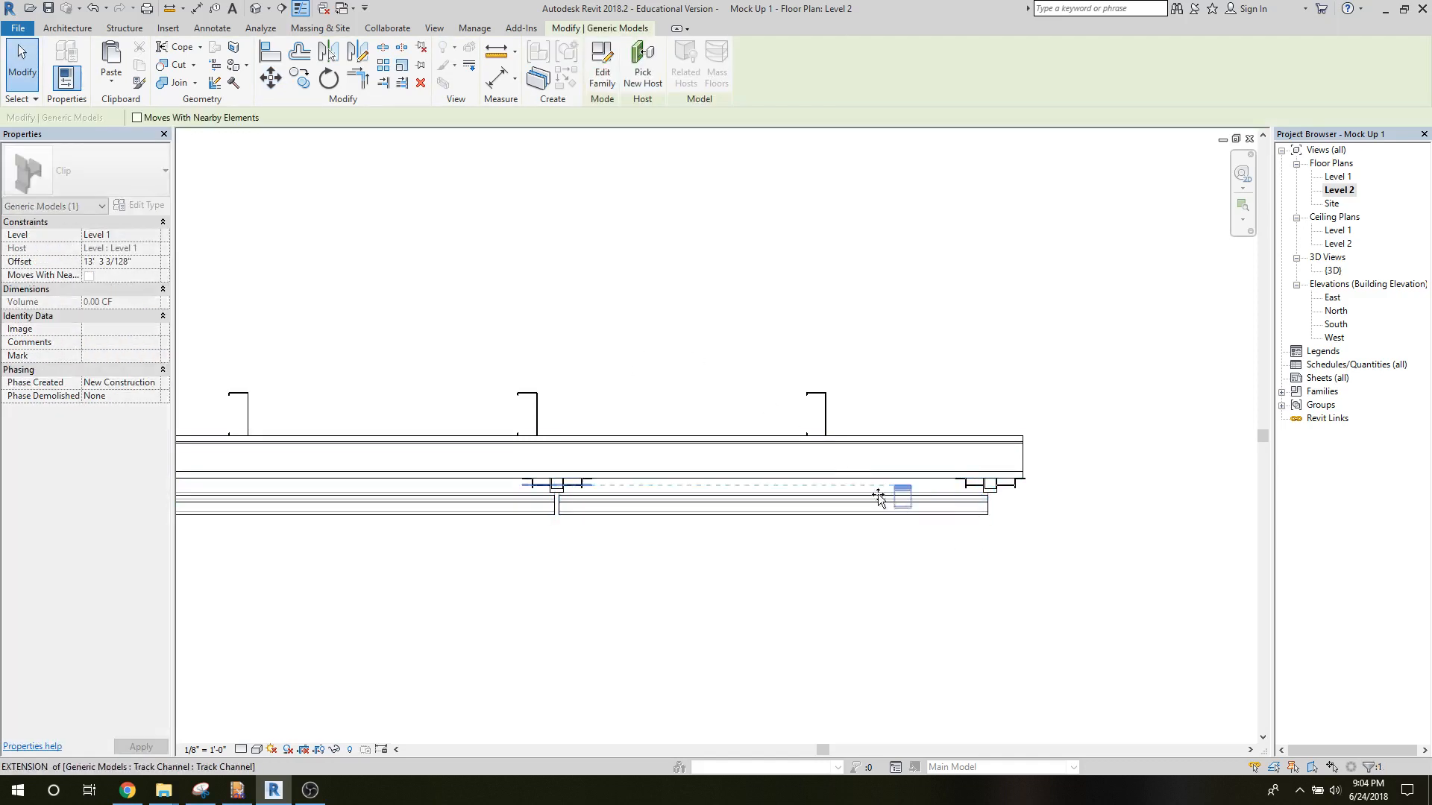
left_click(271, 77)
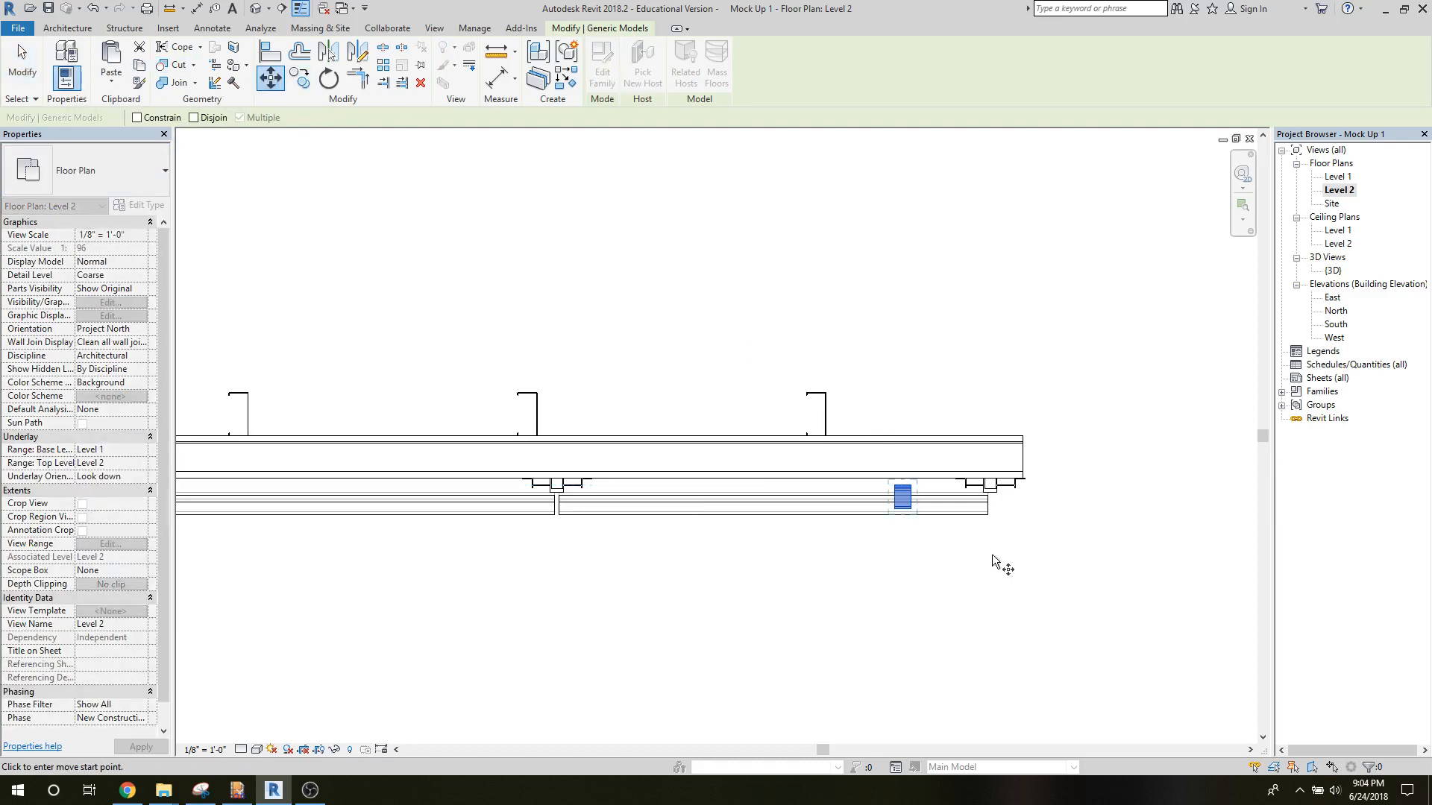
scroll(992, 553, "up", 5)
middle_click_drag(838, 396, 709, 636)
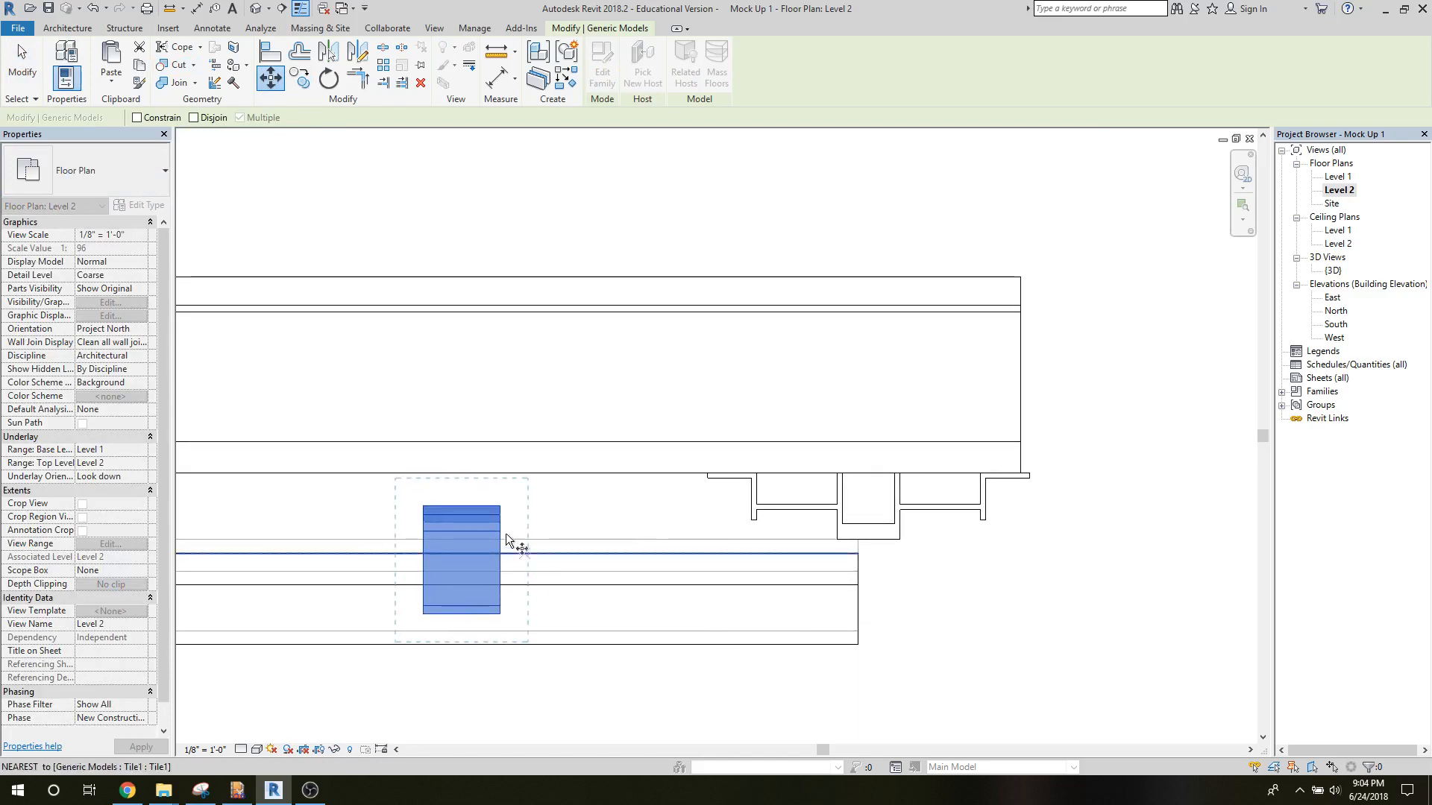
left_click(462, 507)
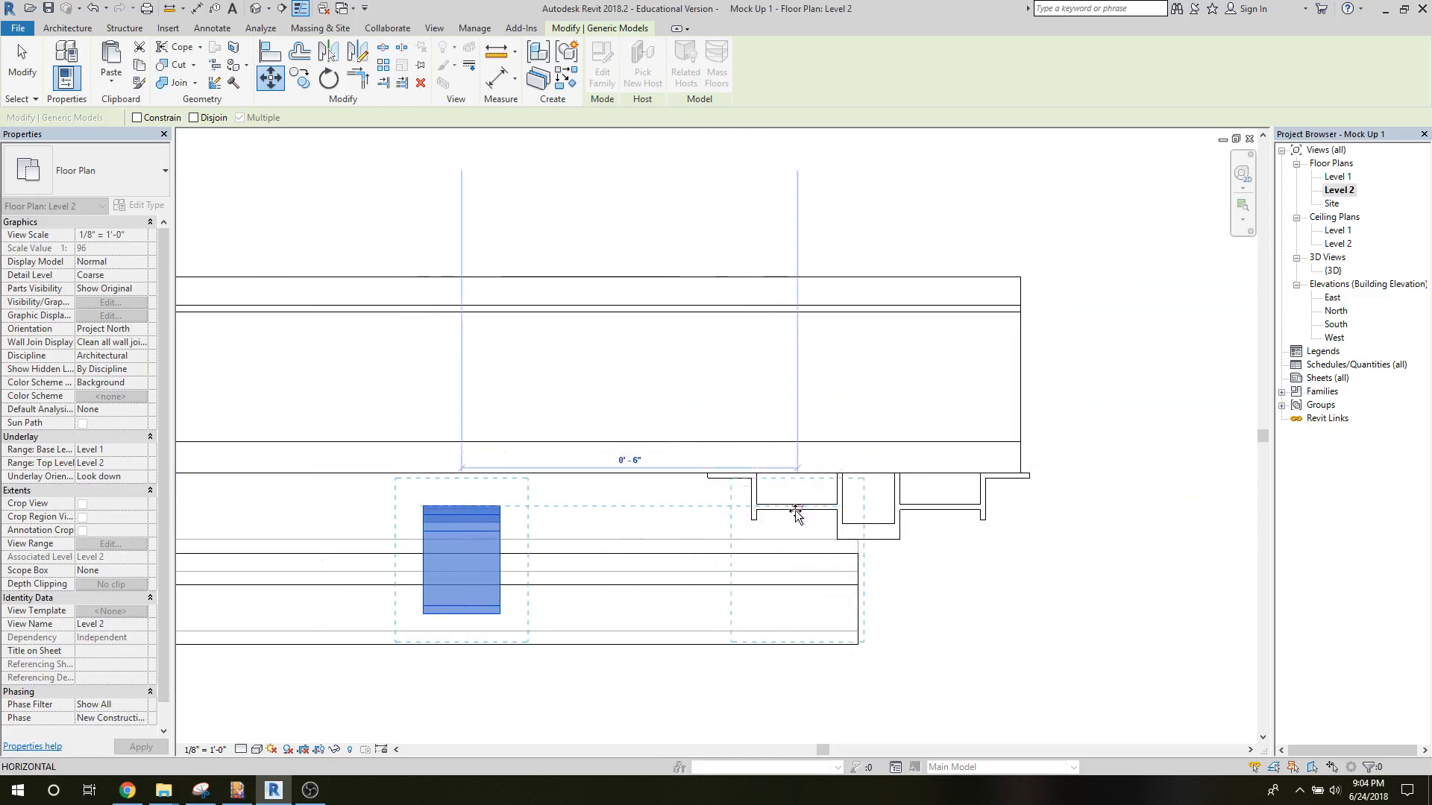
left_click(935, 510)
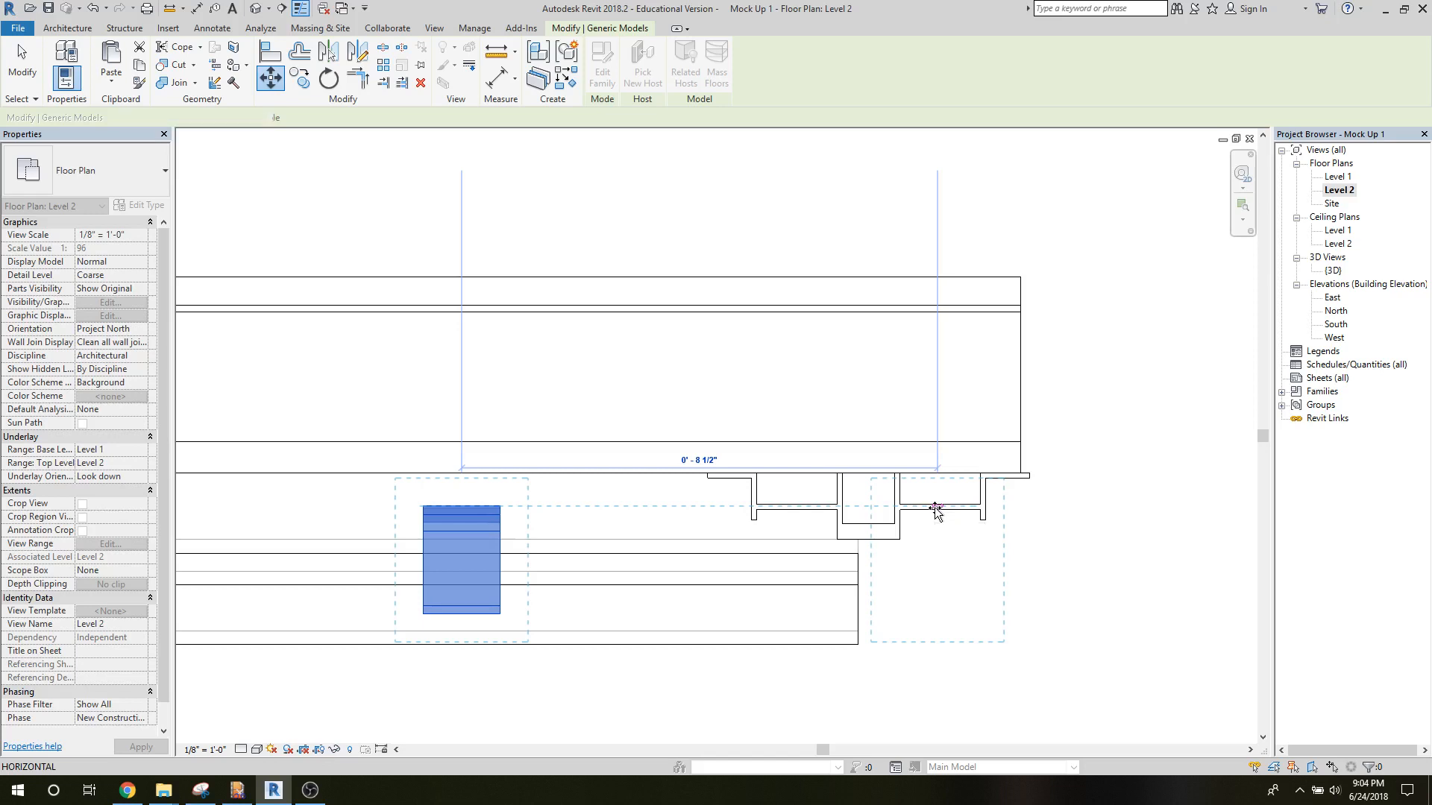
Reposition the clip so the inner line of its back plate meets the track channel's outer face, between the channel's flanges.
scroll(940, 563, "up", 5)
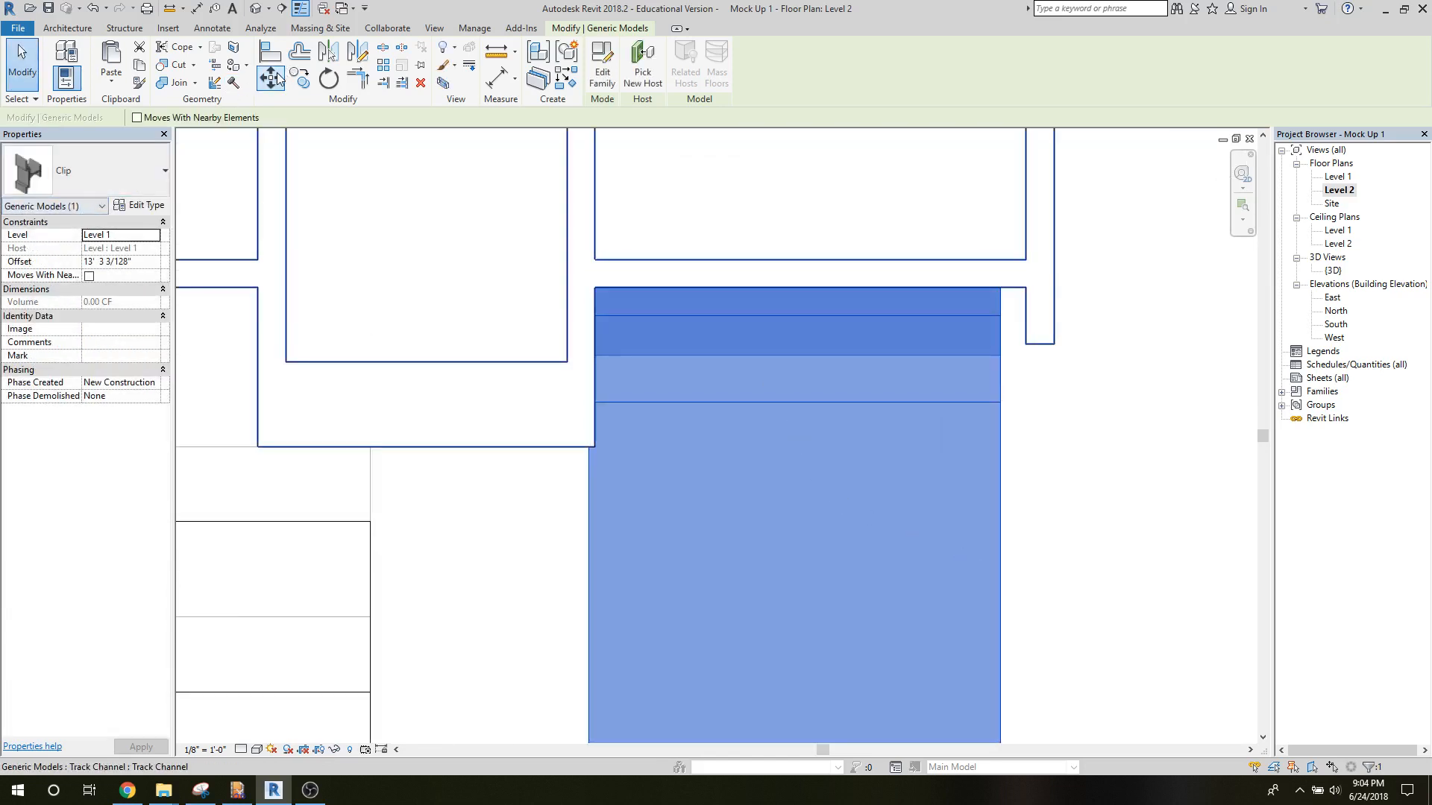
key("m")
key("v")
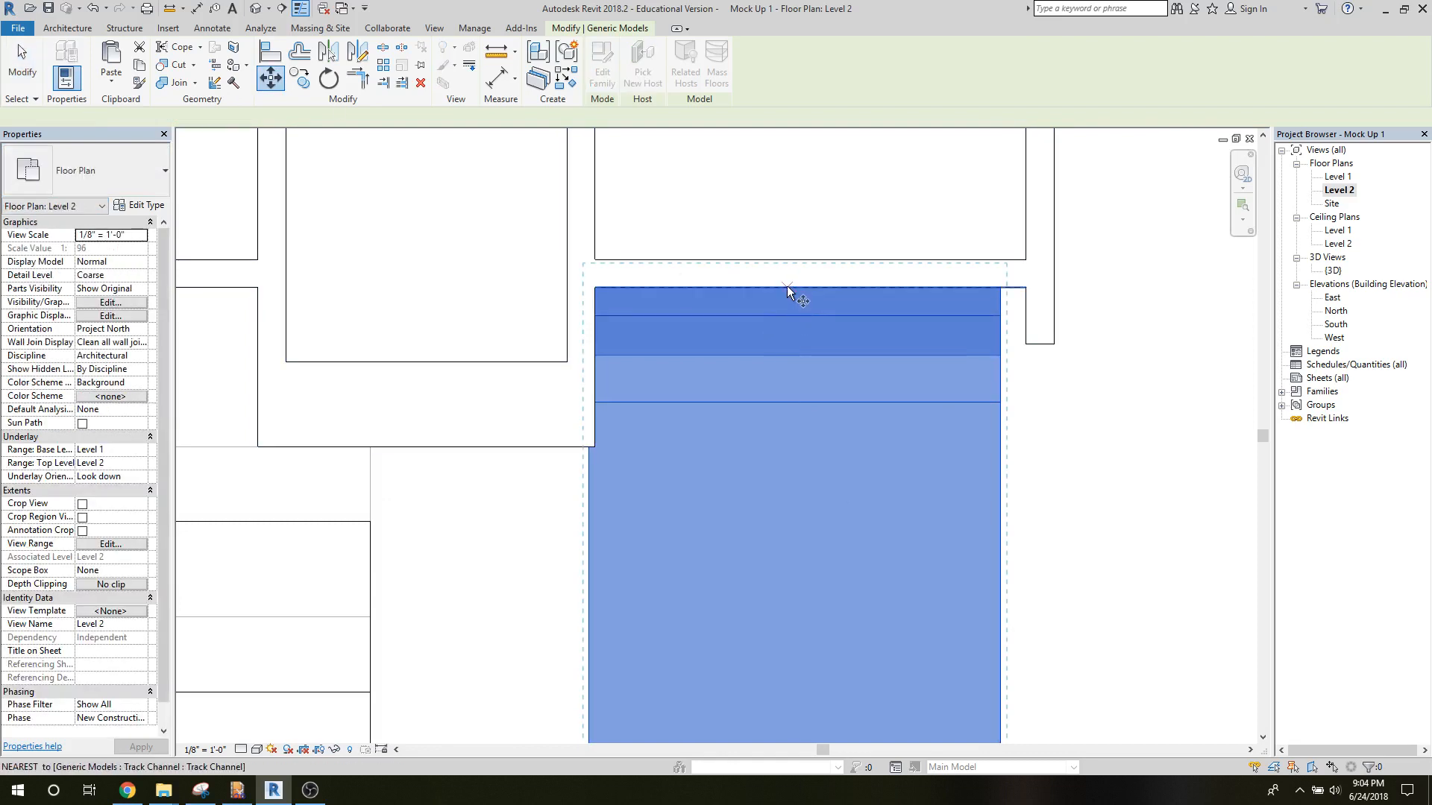
left_click(787, 286)
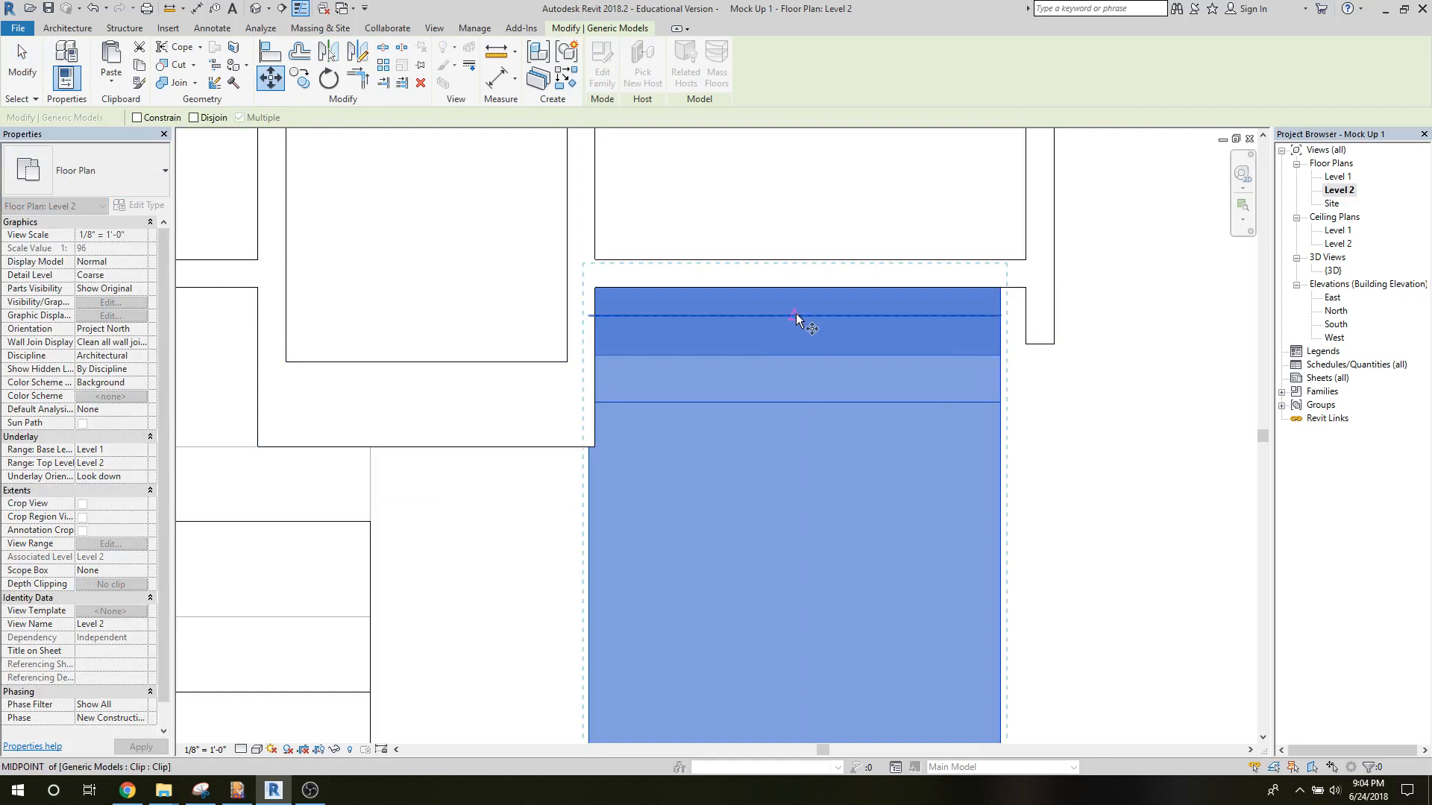
left_click(794, 314)
left_click(973, 456)
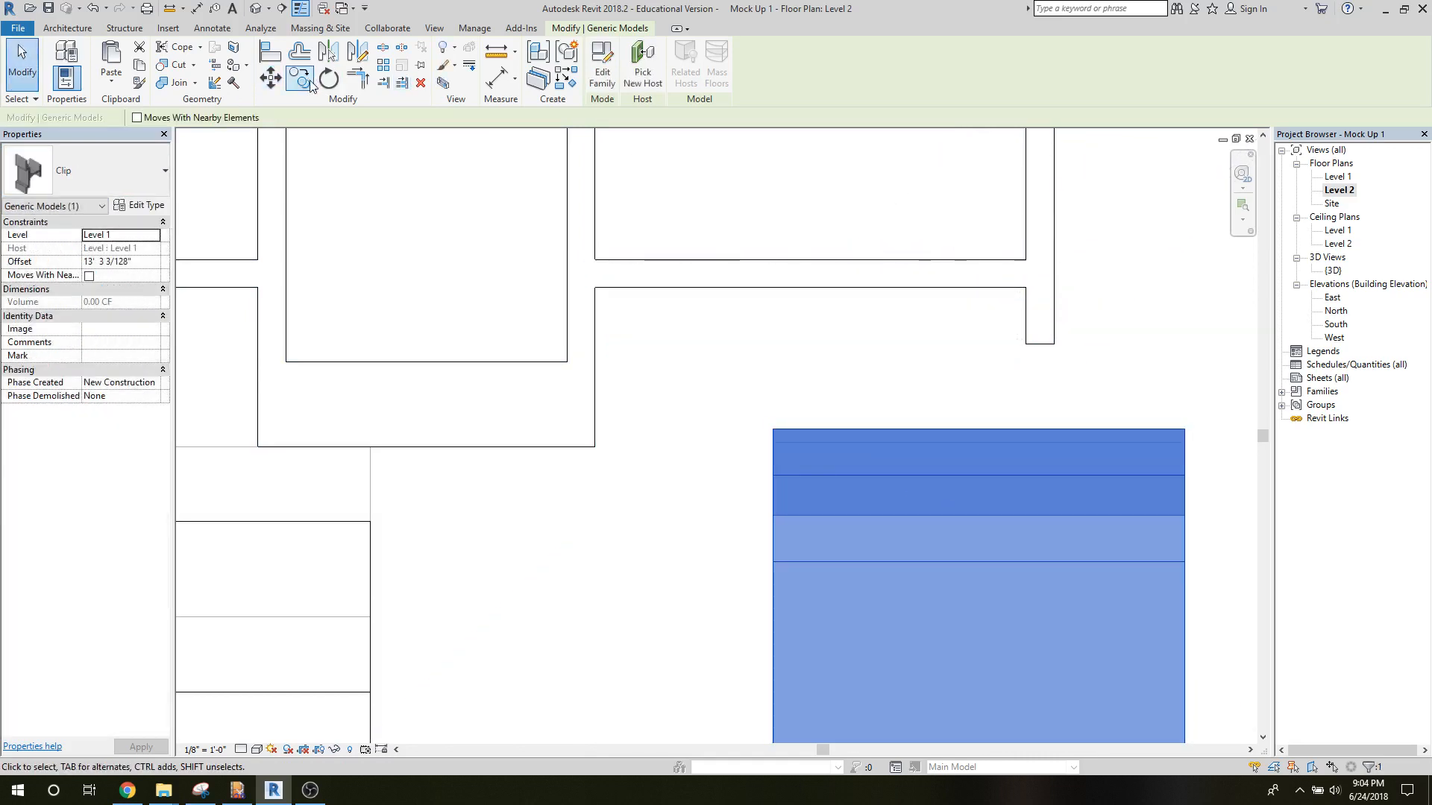
left_click(270, 77)
left_click(976, 476)
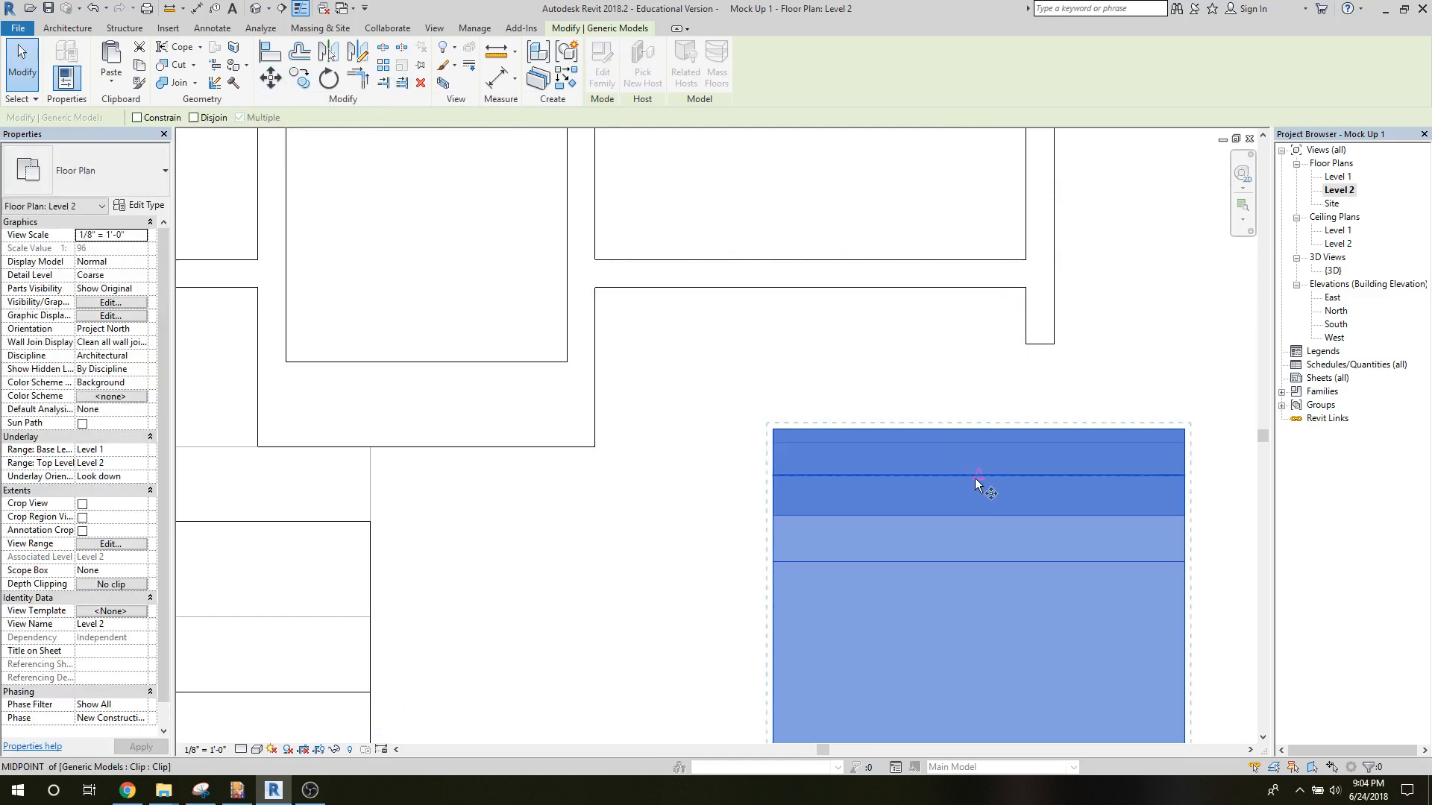
left_click(810, 288)
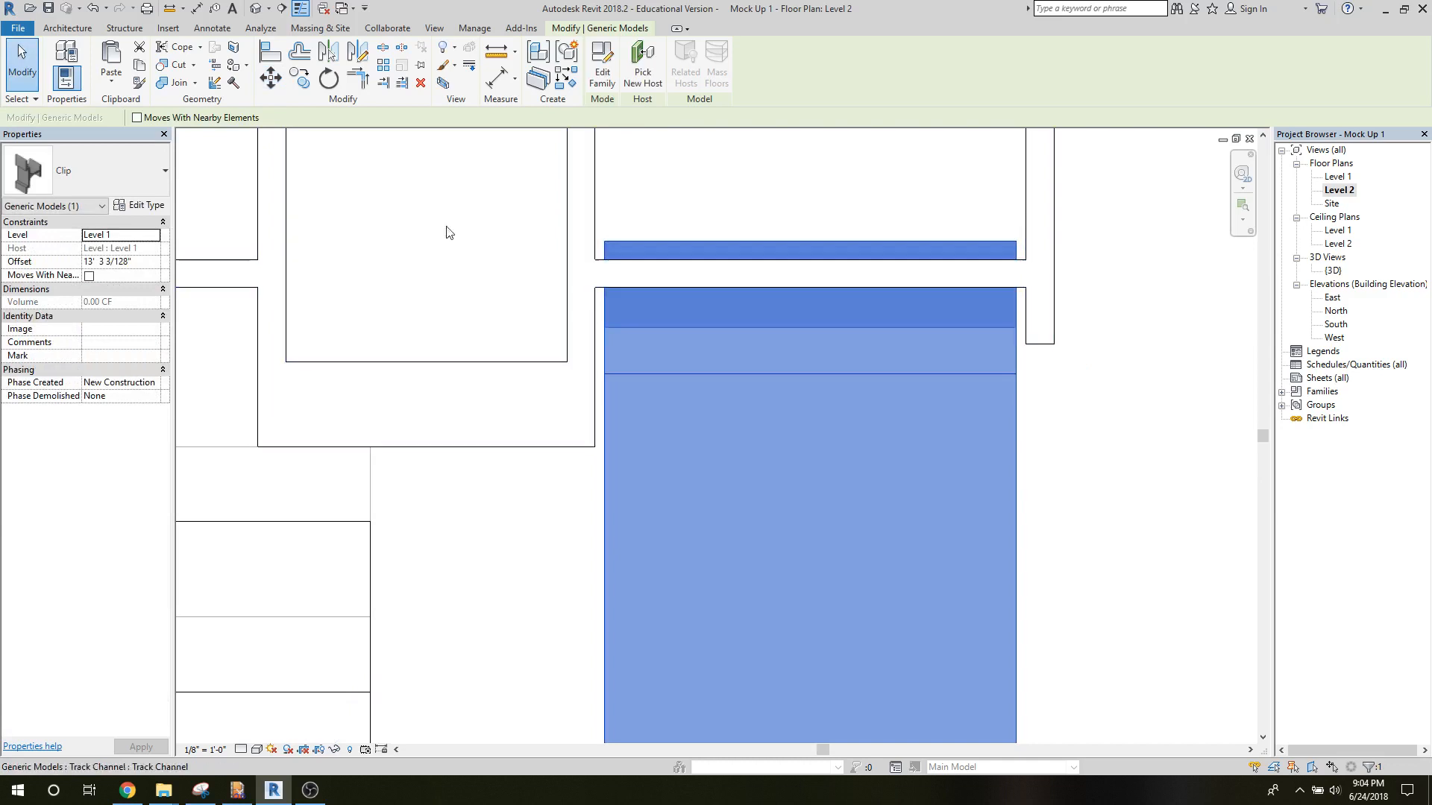
scroll(1126, 512, "down", 1)
scroll(1128, 512, "down", 1)
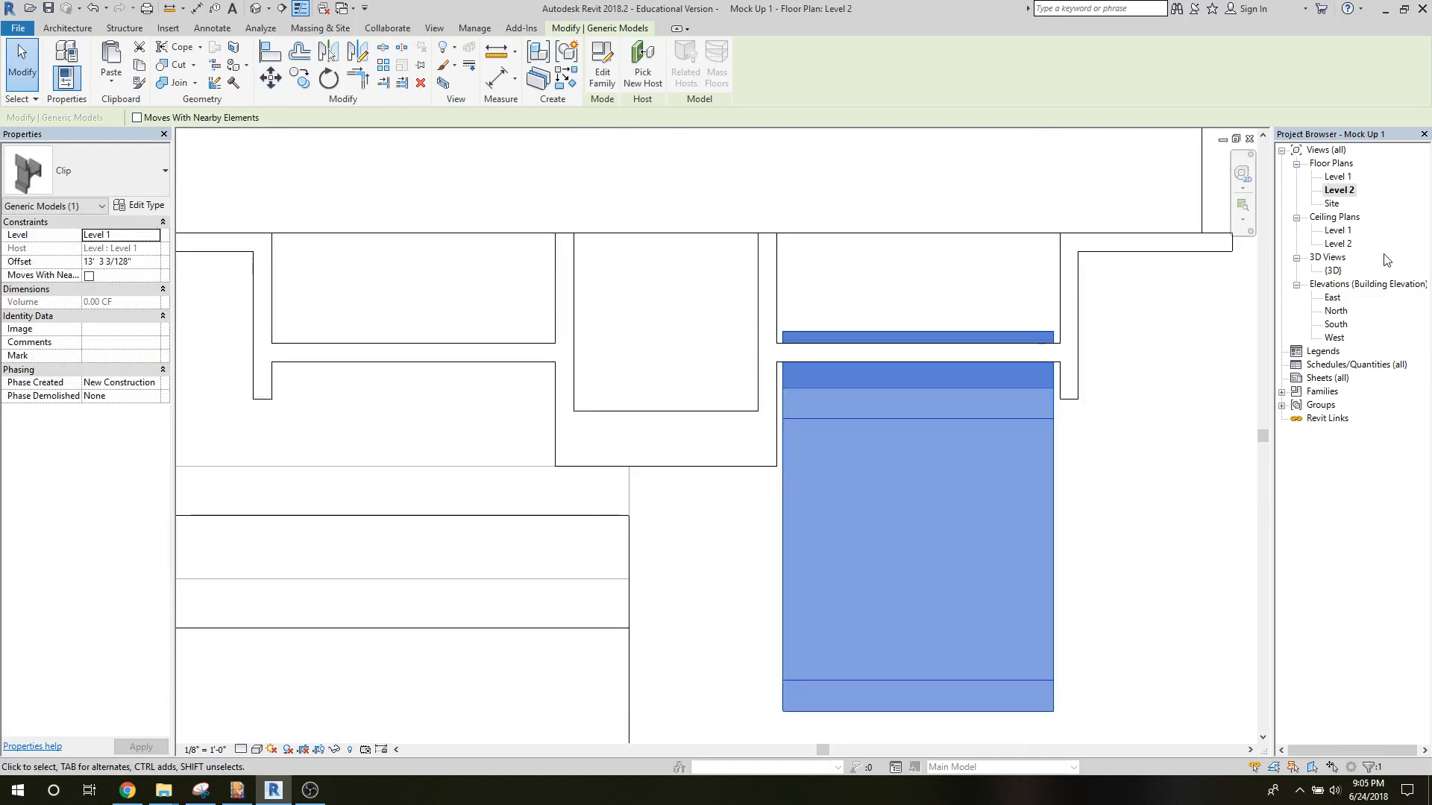
In the East elevation, move the clip straight down 9 inches so it sits beside the top tile.
double_click(1332, 298)
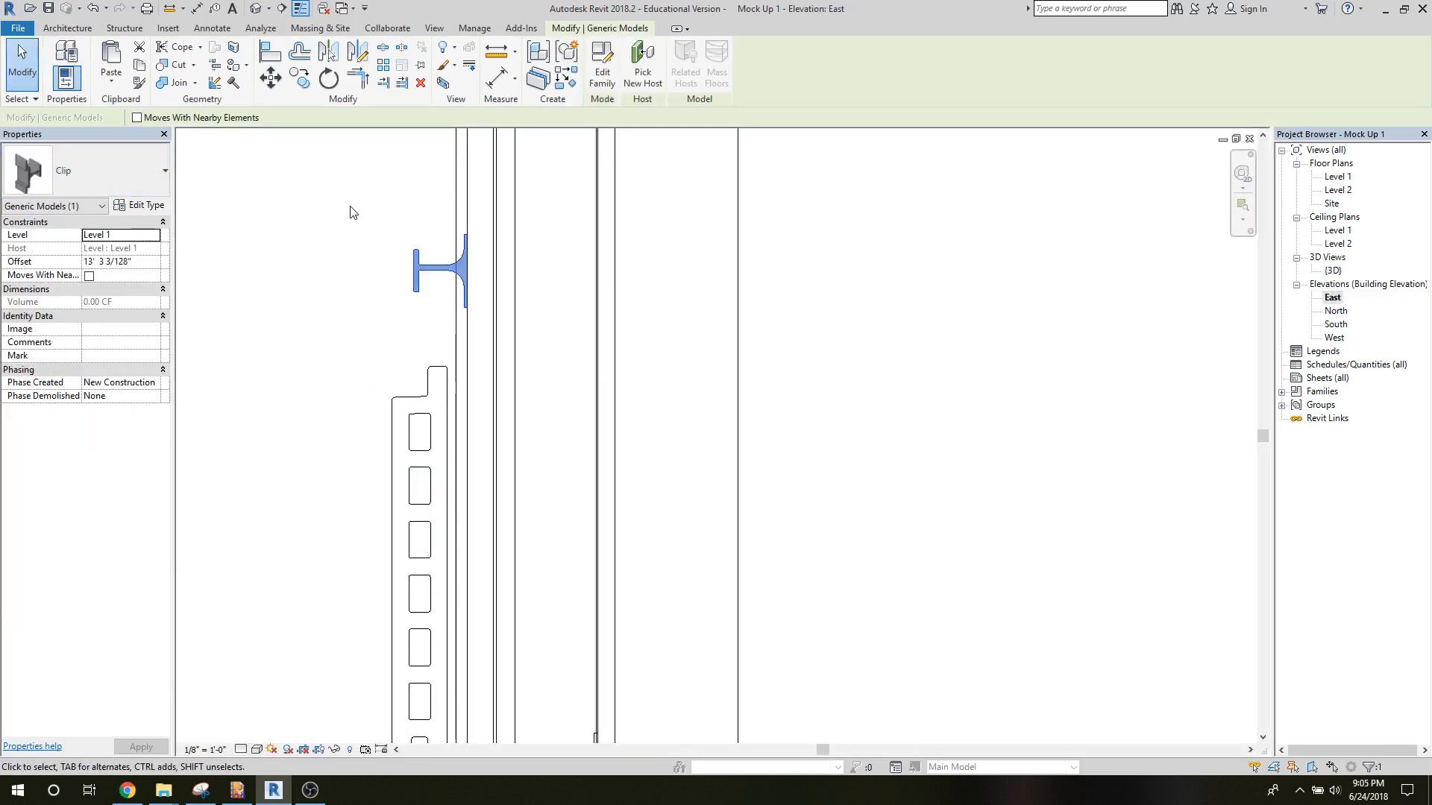
scroll(320, 270, "up", 3)
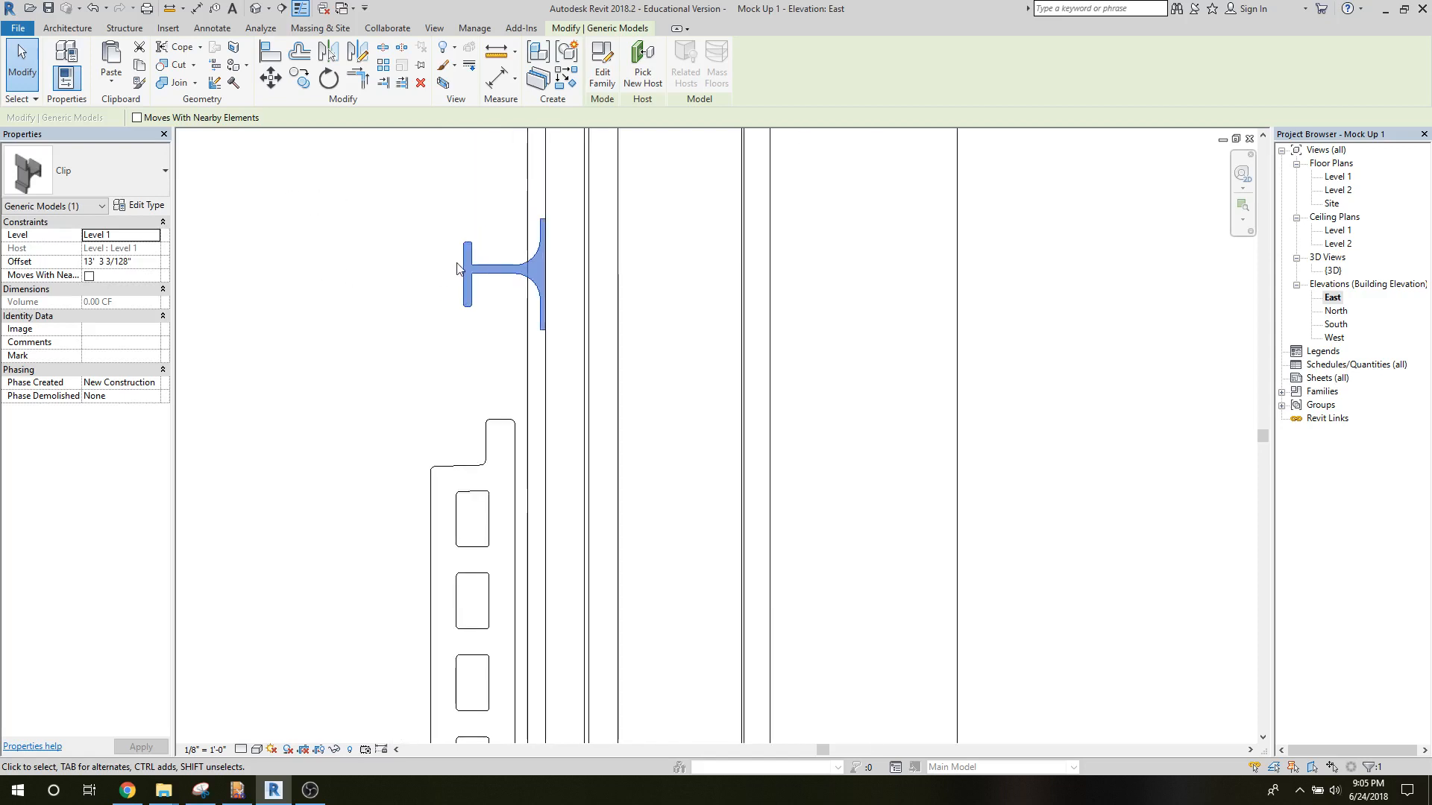
left_click(270, 77)
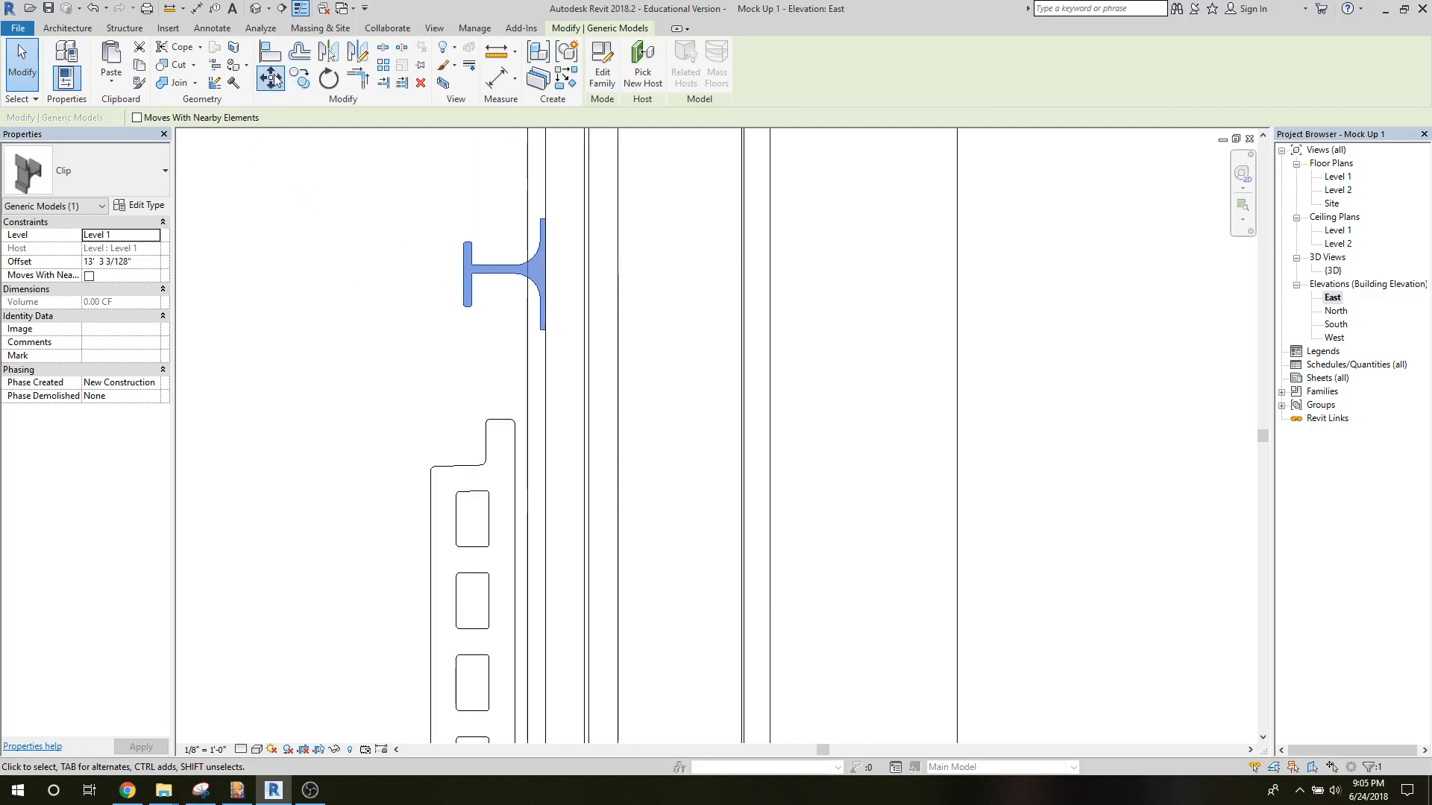
left_click(495, 274)
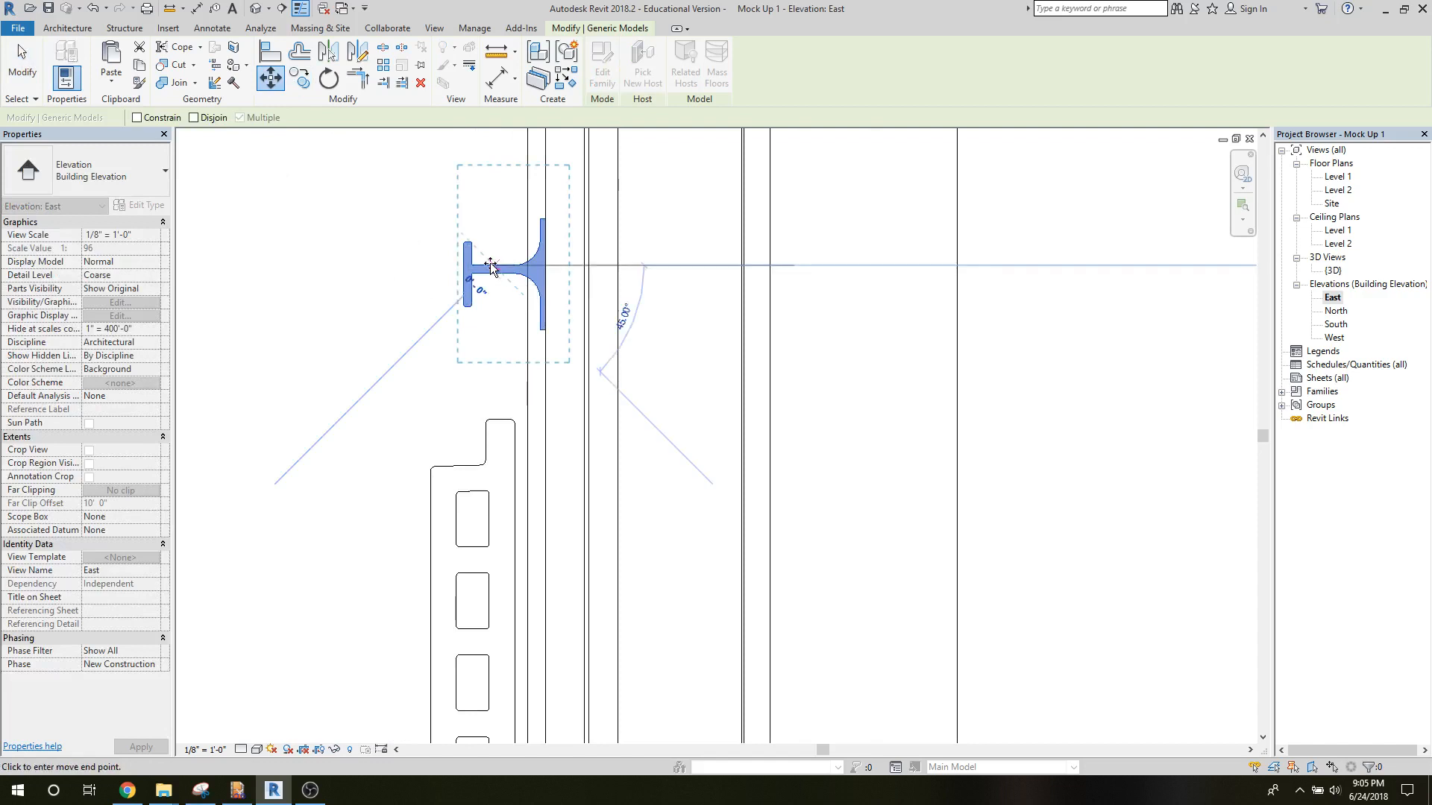
middle_click_drag(508, 453, 437, 198)
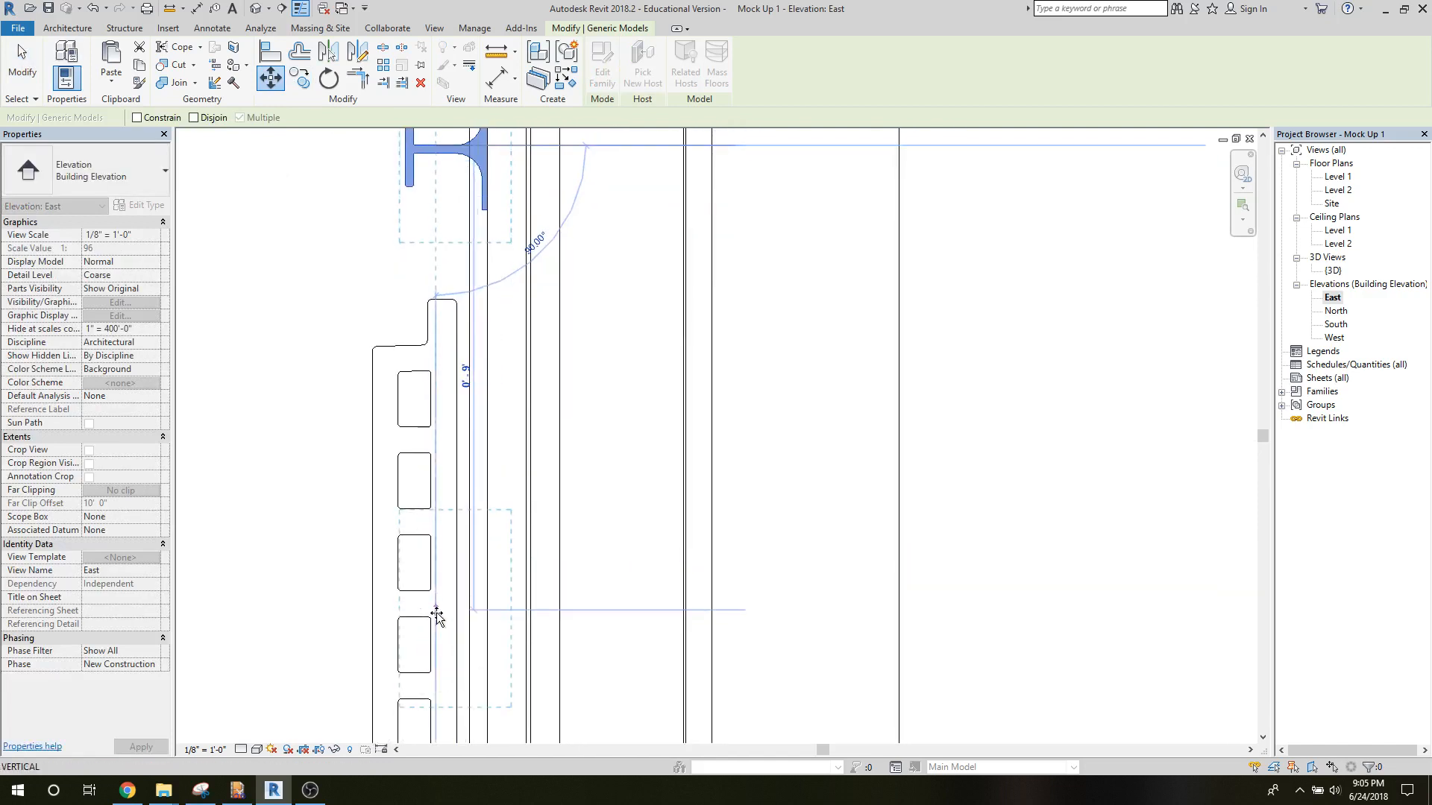
left_click(456, 568)
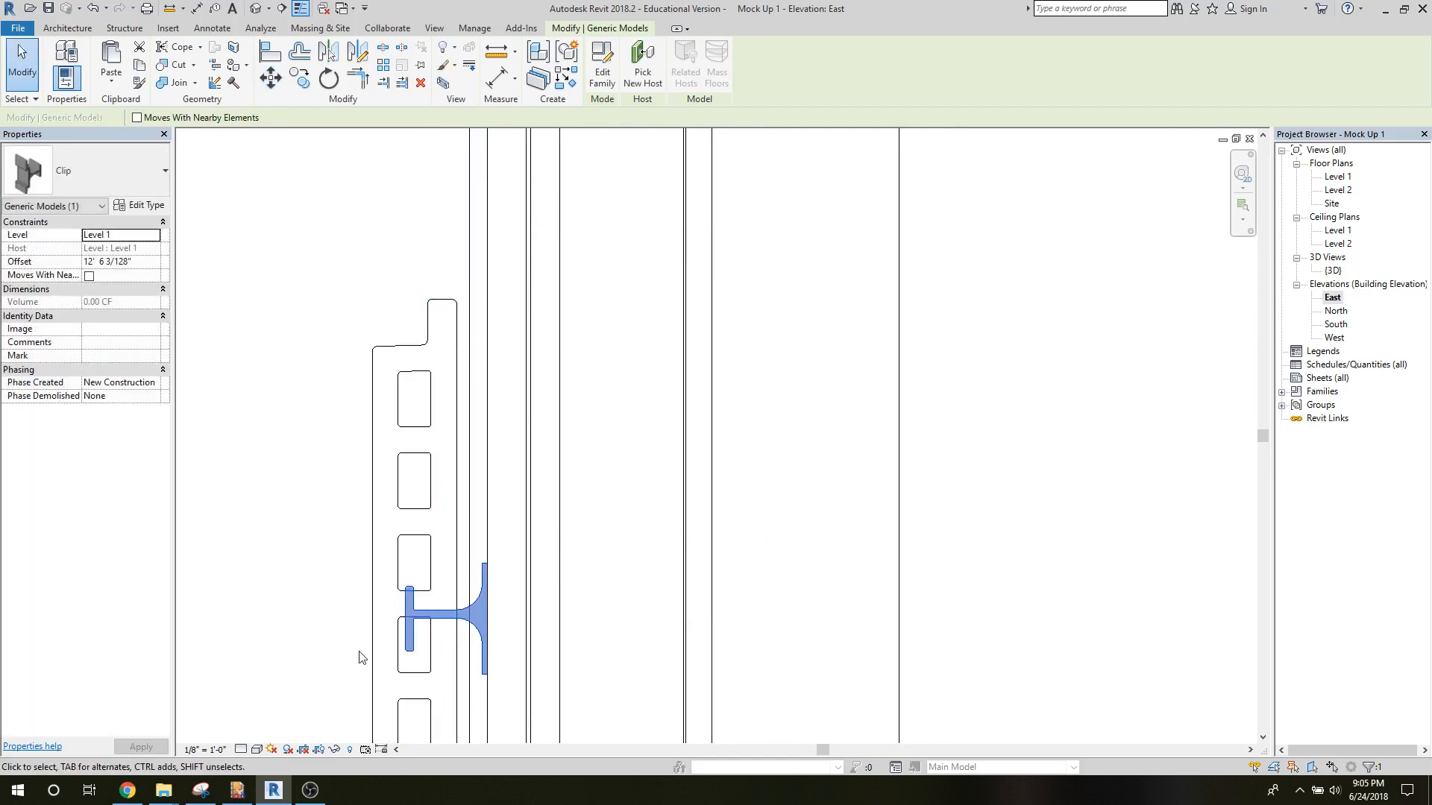
Move the clip straight down about 5 7/8 inches into the joint below the top tile, at the lower tile's upper edge.
middle_click_drag(361, 649, 311, 186)
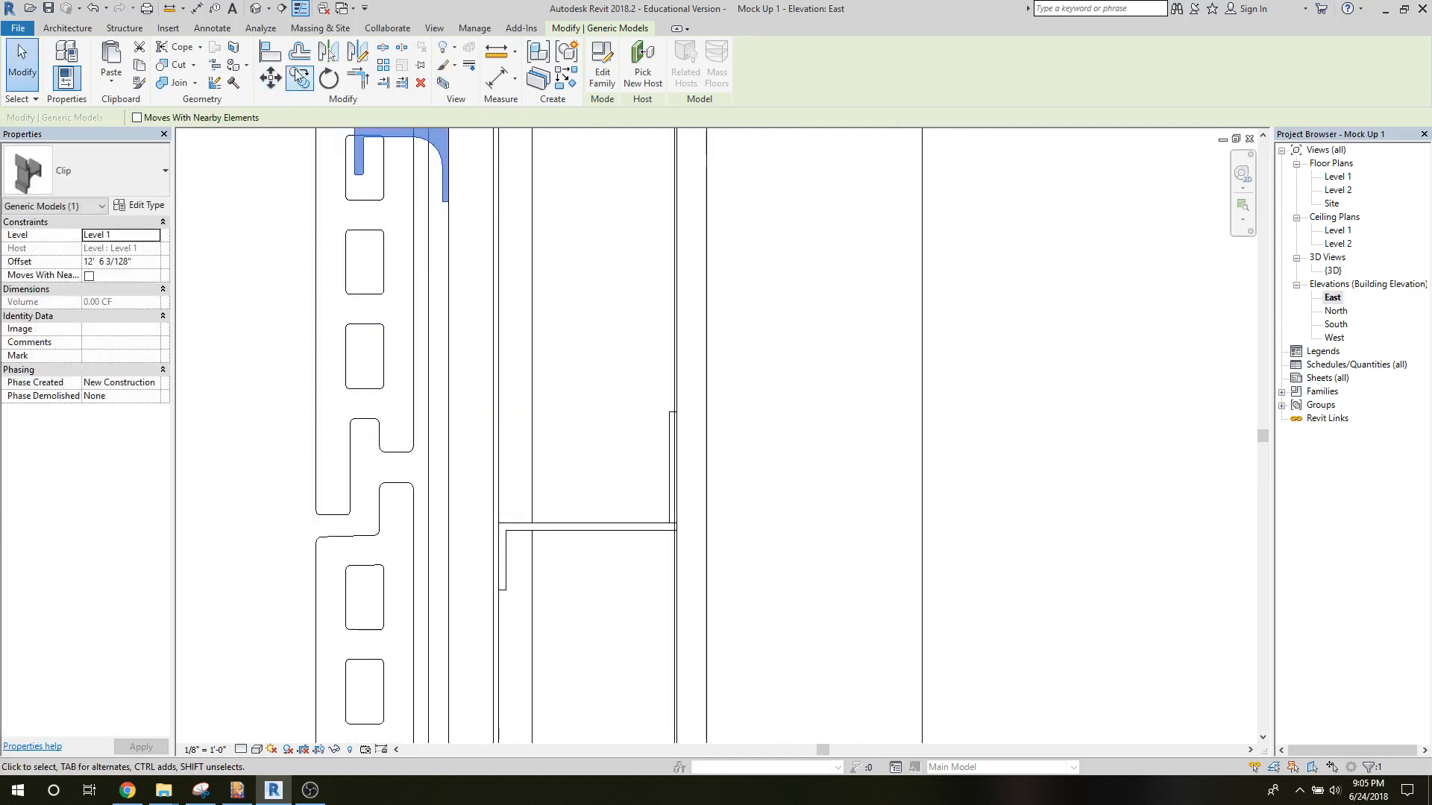
left_click(270, 77)
key("m")
key("v")
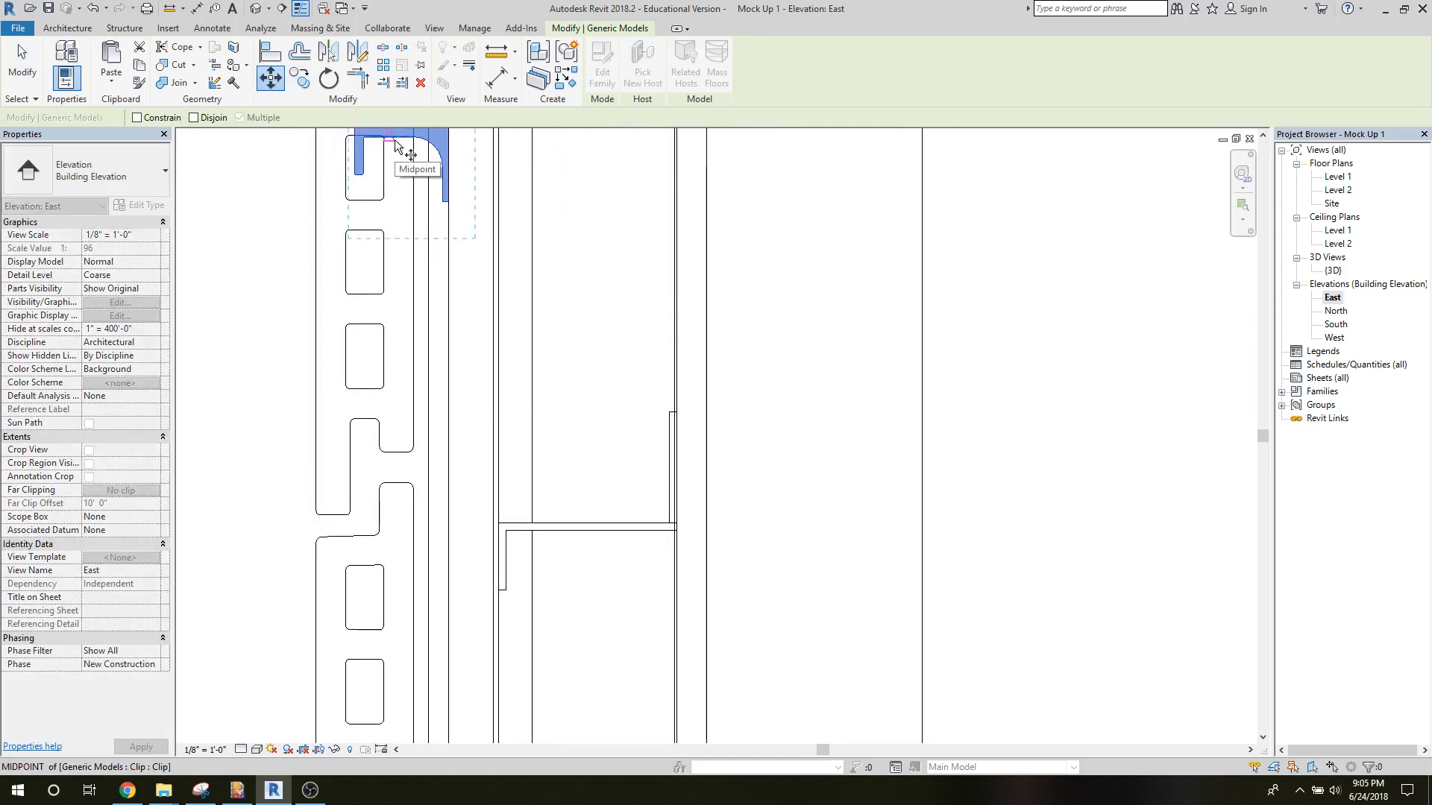
left_click(393, 286)
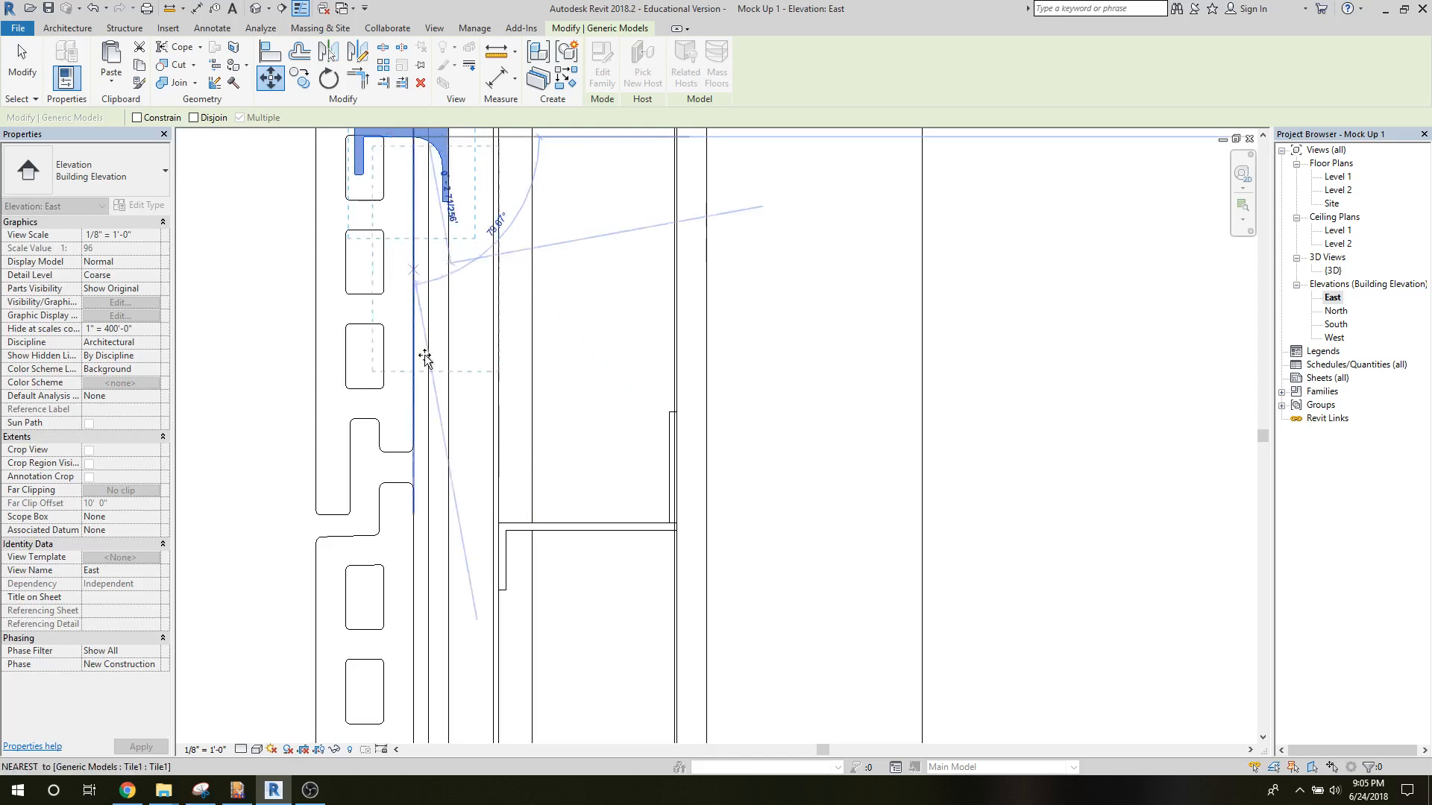
left_click(386, 488)
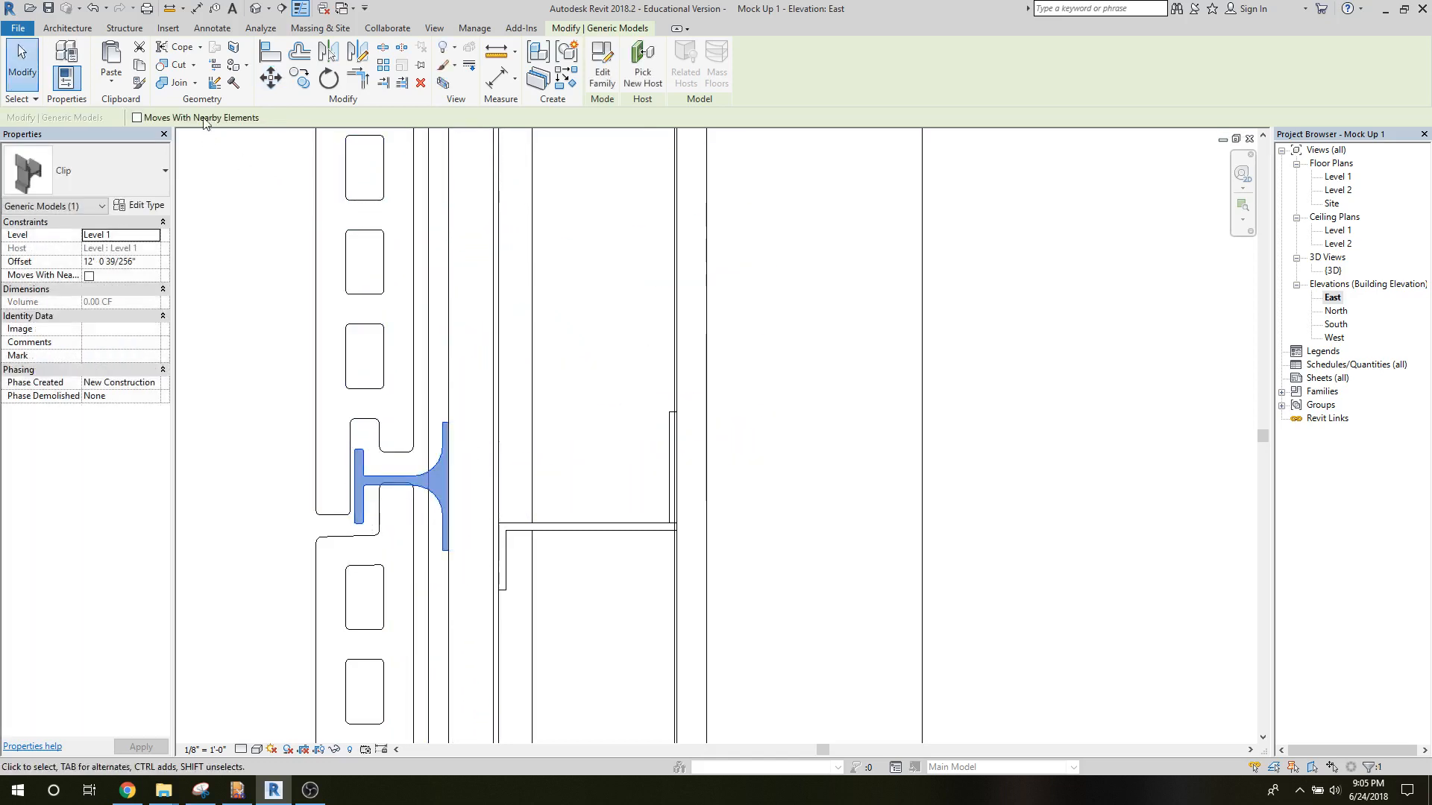
Raise the clip 13/32" so its web meets the inner lower edge of the top tile.
left_click(270, 77)
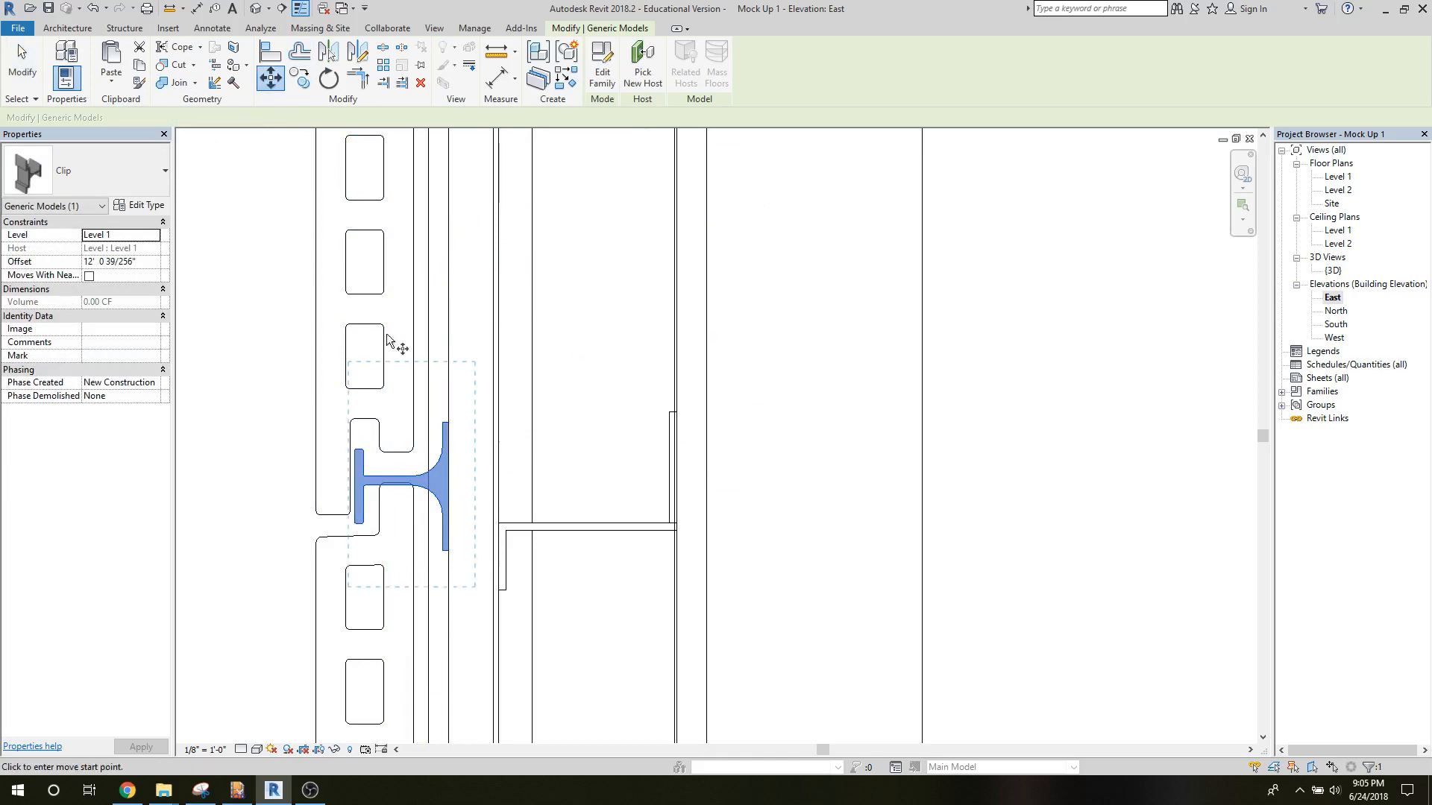
left_click(397, 478)
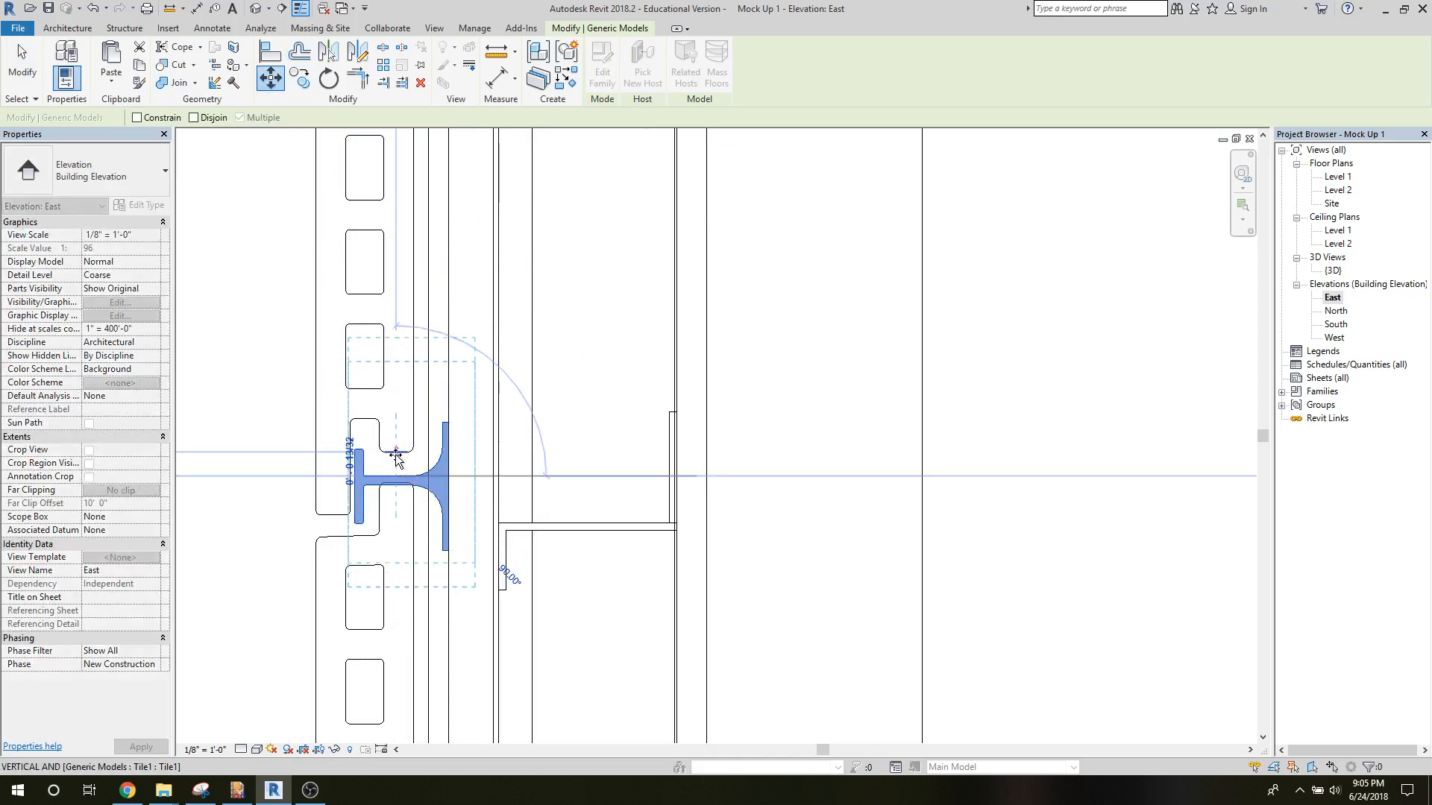
left_click(262, 462)
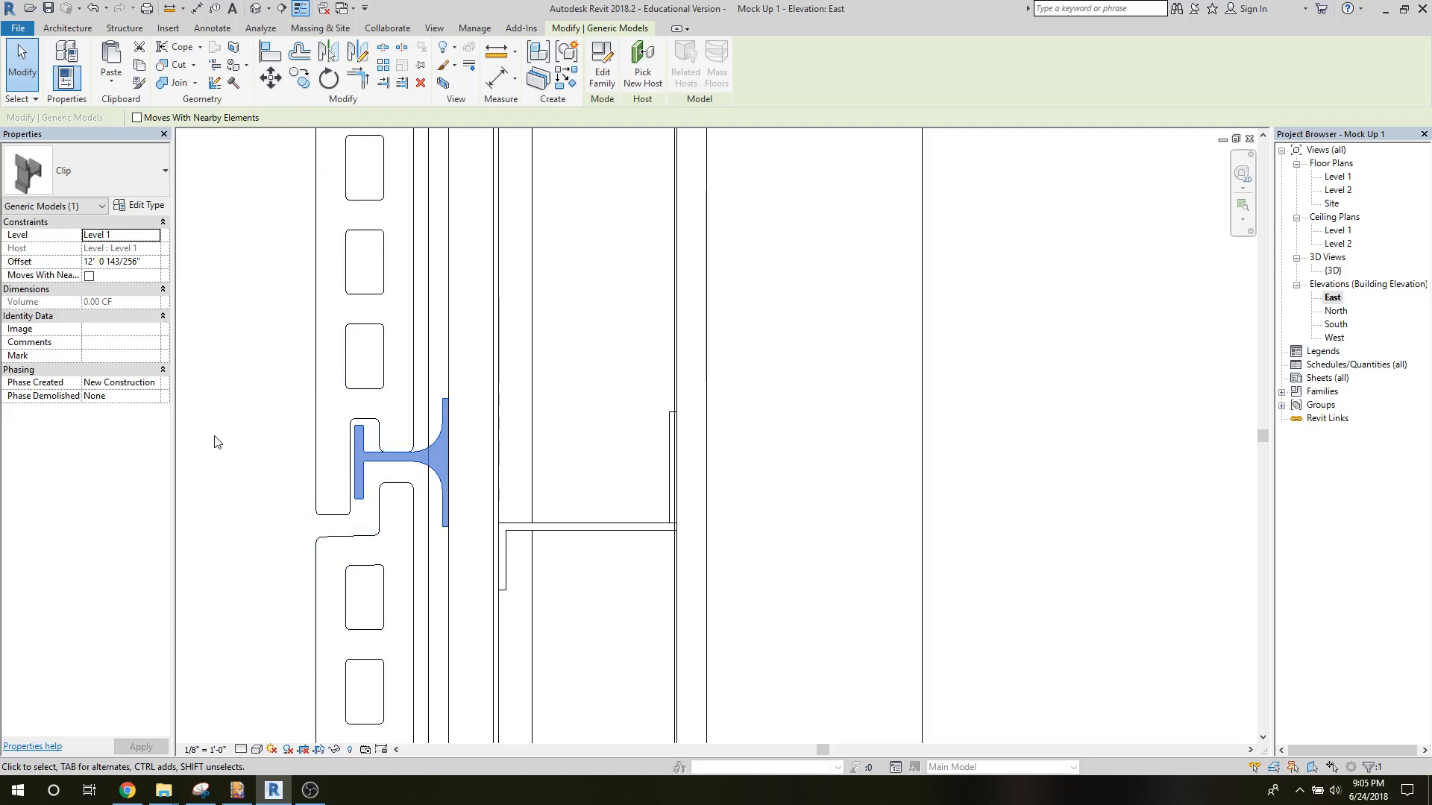
scroll(215, 442, "down", 5)
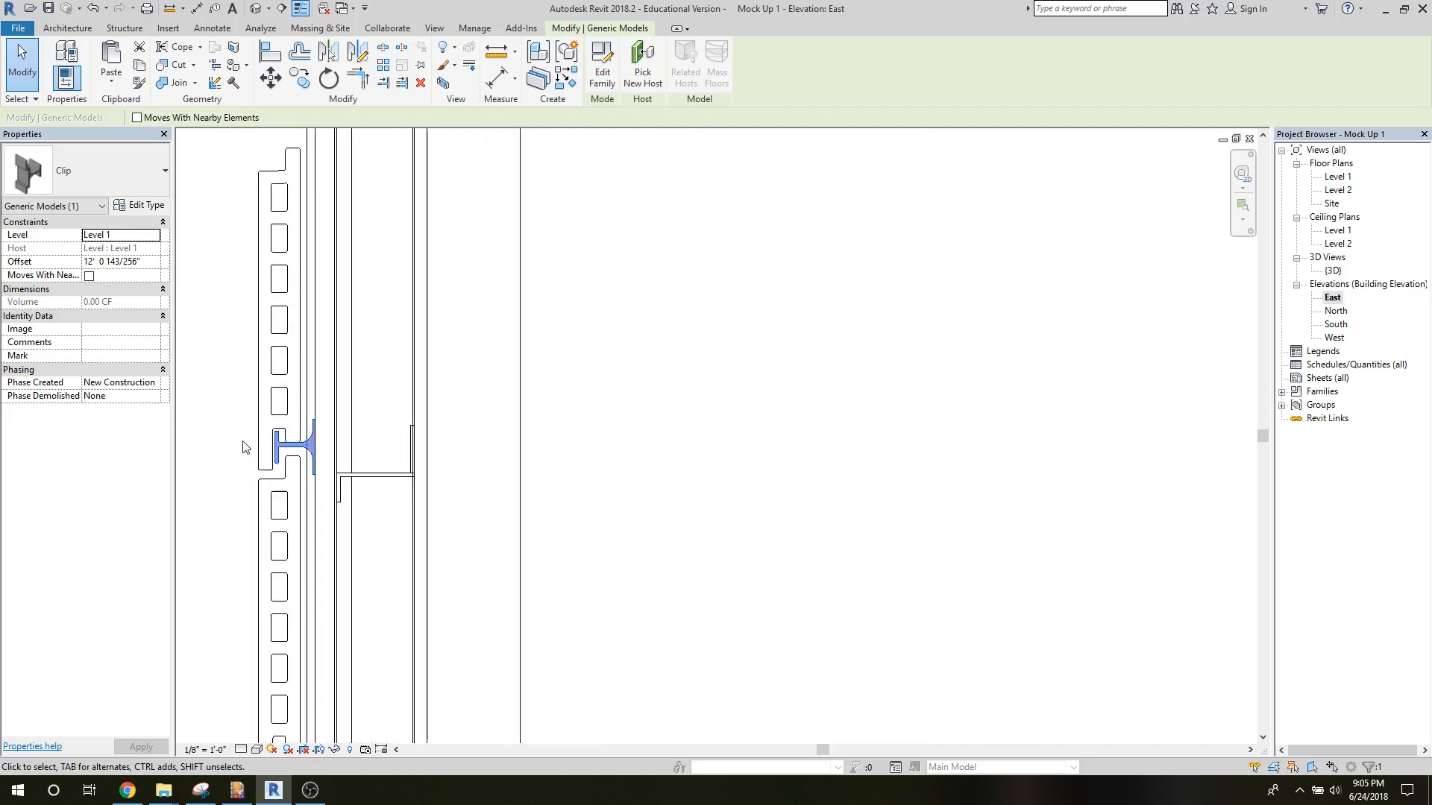
middle_click_drag(238, 440, 444, 617)
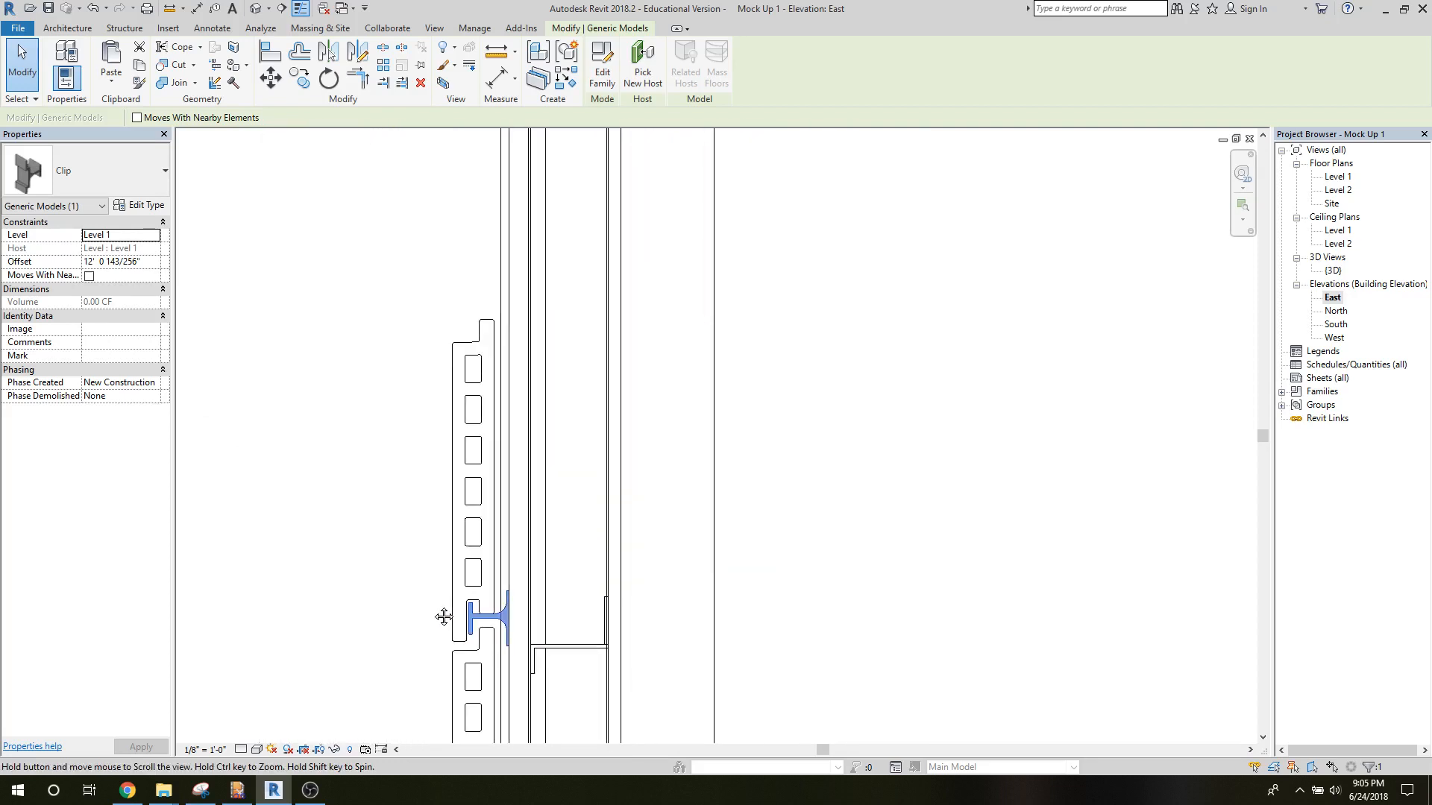
Copy the clip straight up 1 foot so a second clip sits at the top tile's upper edge.
scroll(304, 549, "down", 8)
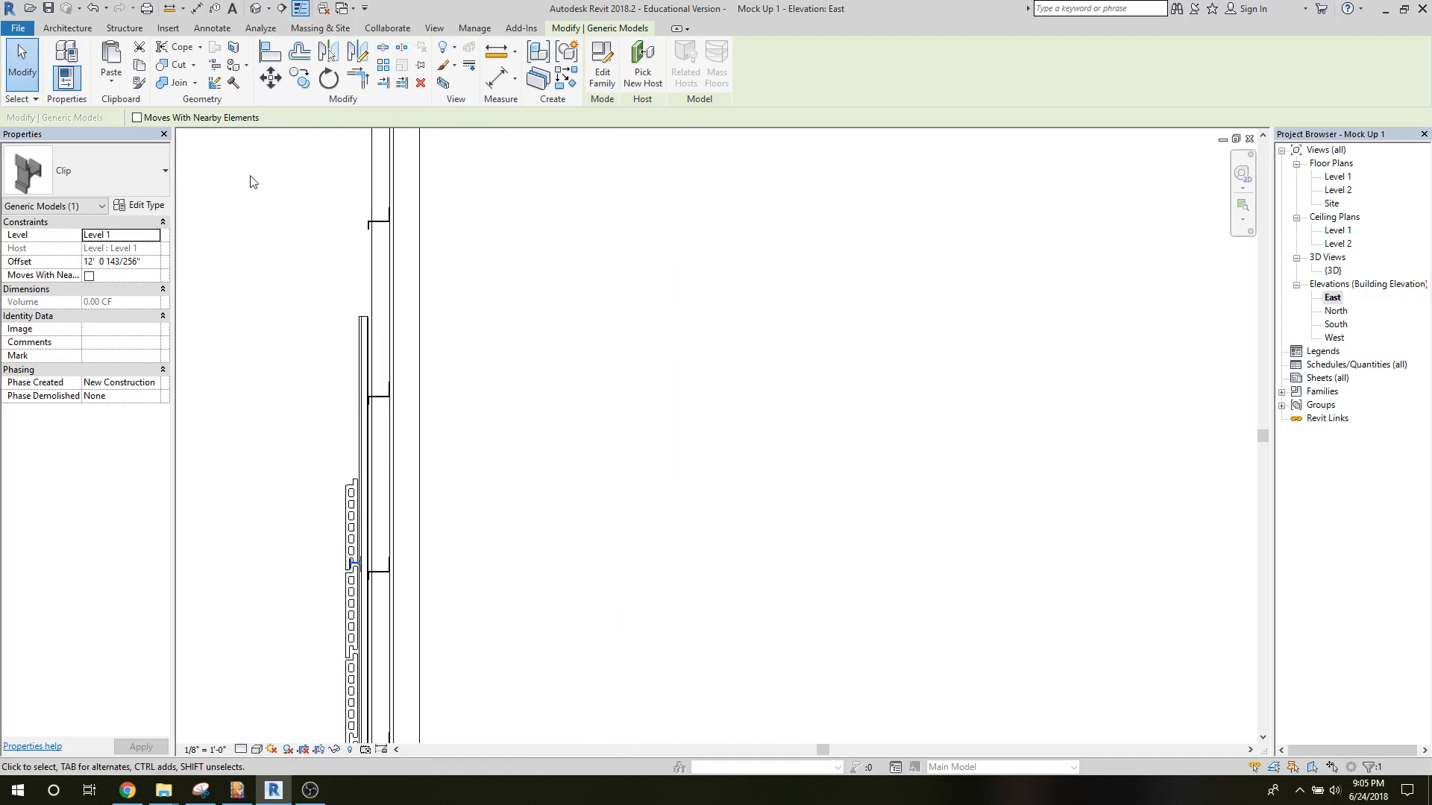
left_click(300, 79)
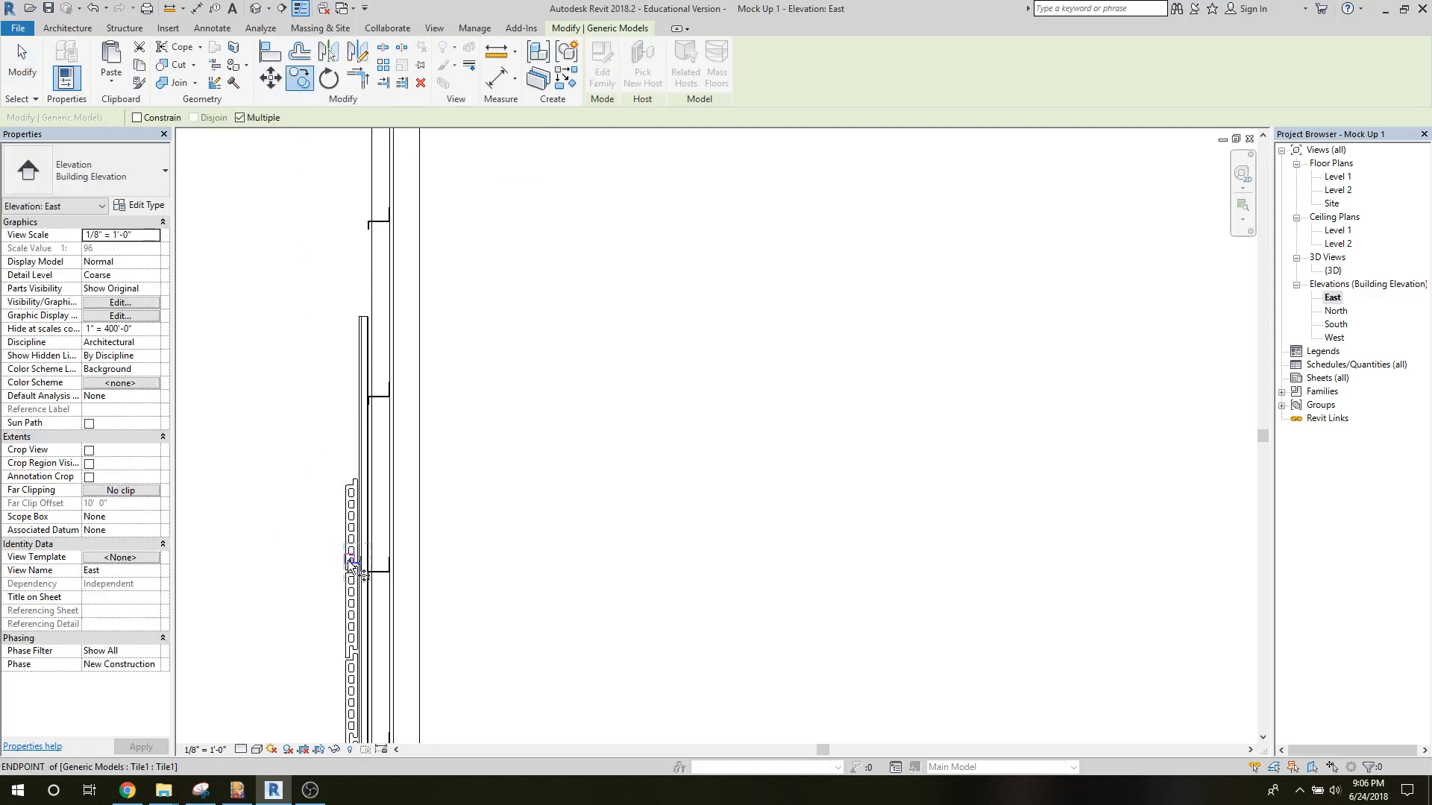
left_click(351, 563)
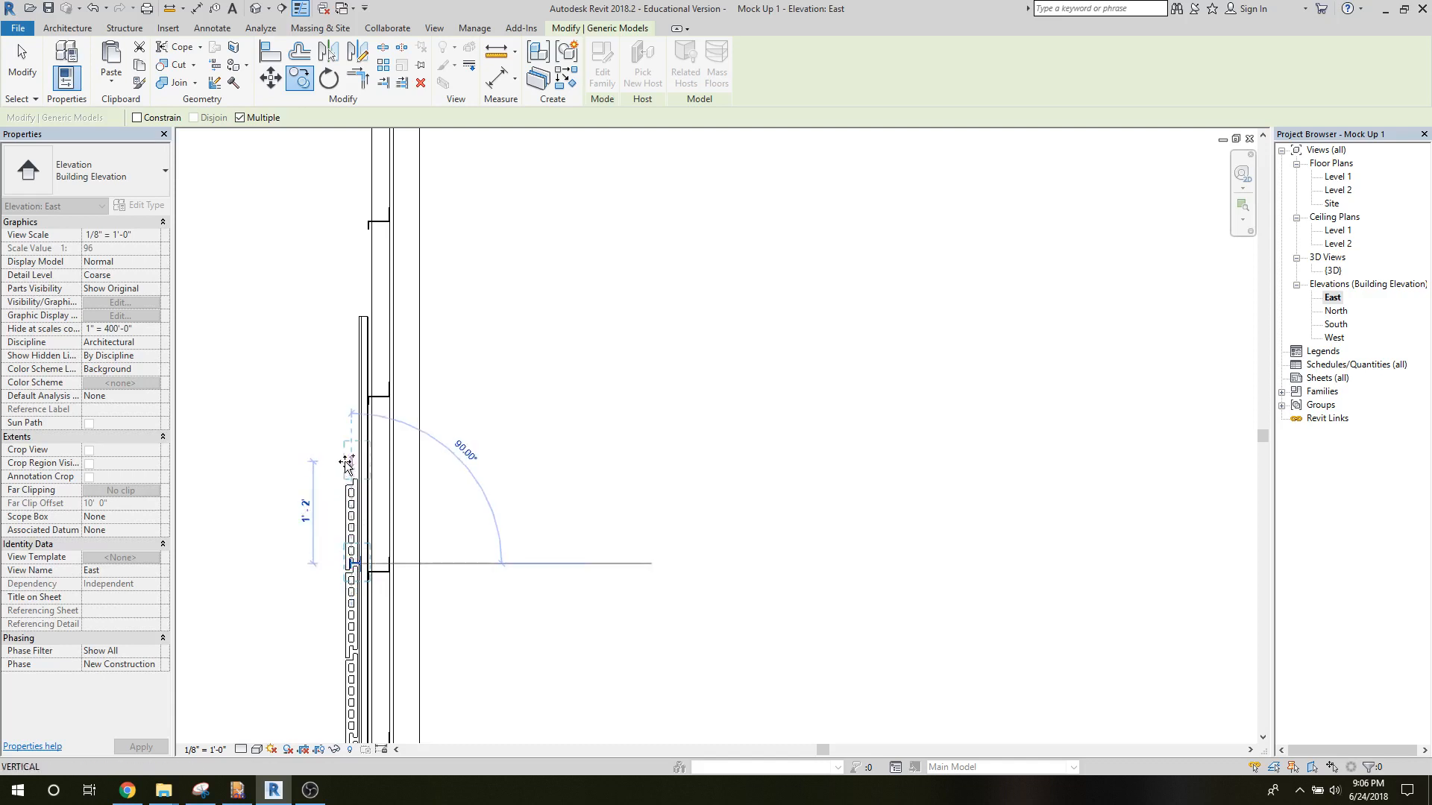
type("1")
key("Return")
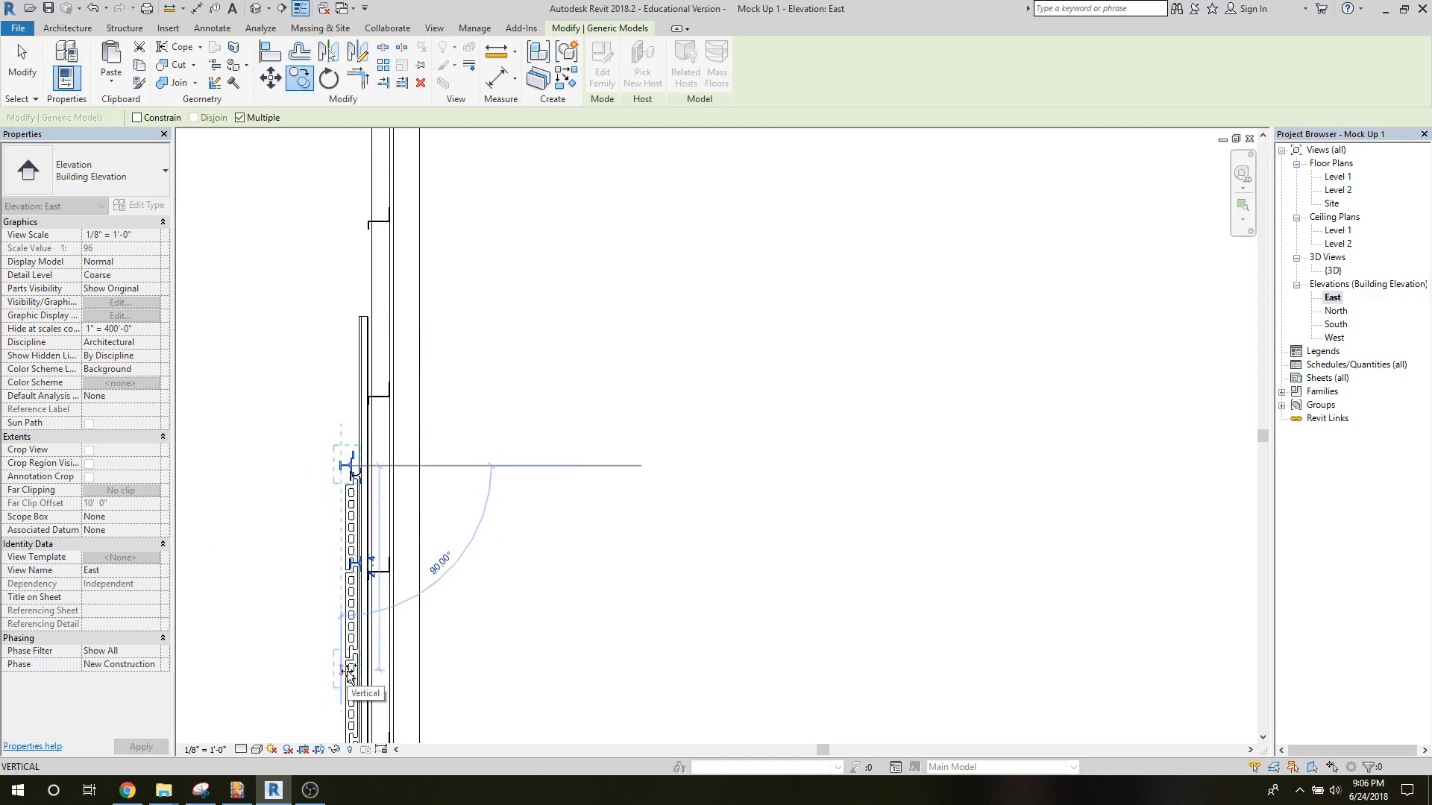
Finish placing clip copies and delete the stray ones near the top tile's upper and lower joints.
left_click(348, 640)
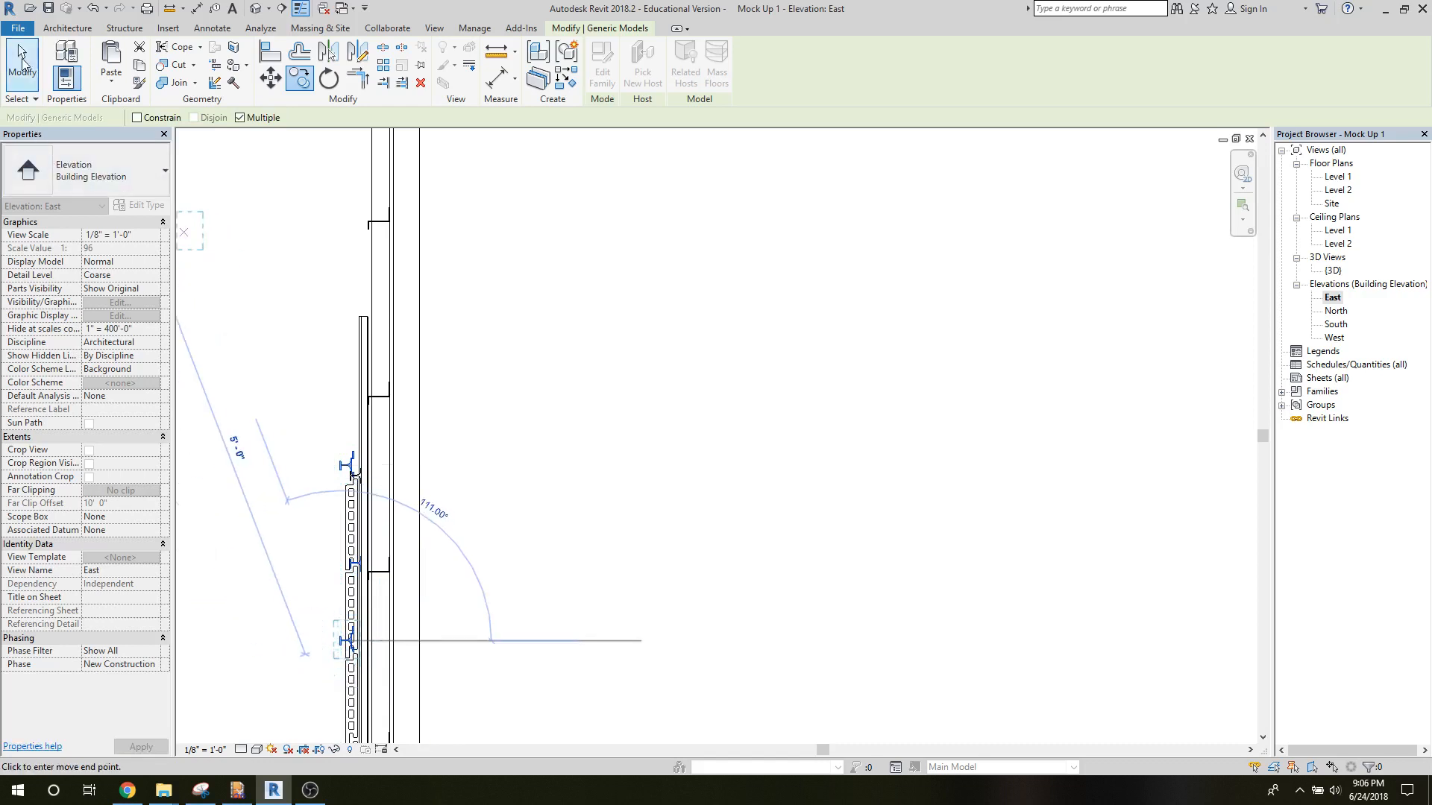
left_click(23, 64)
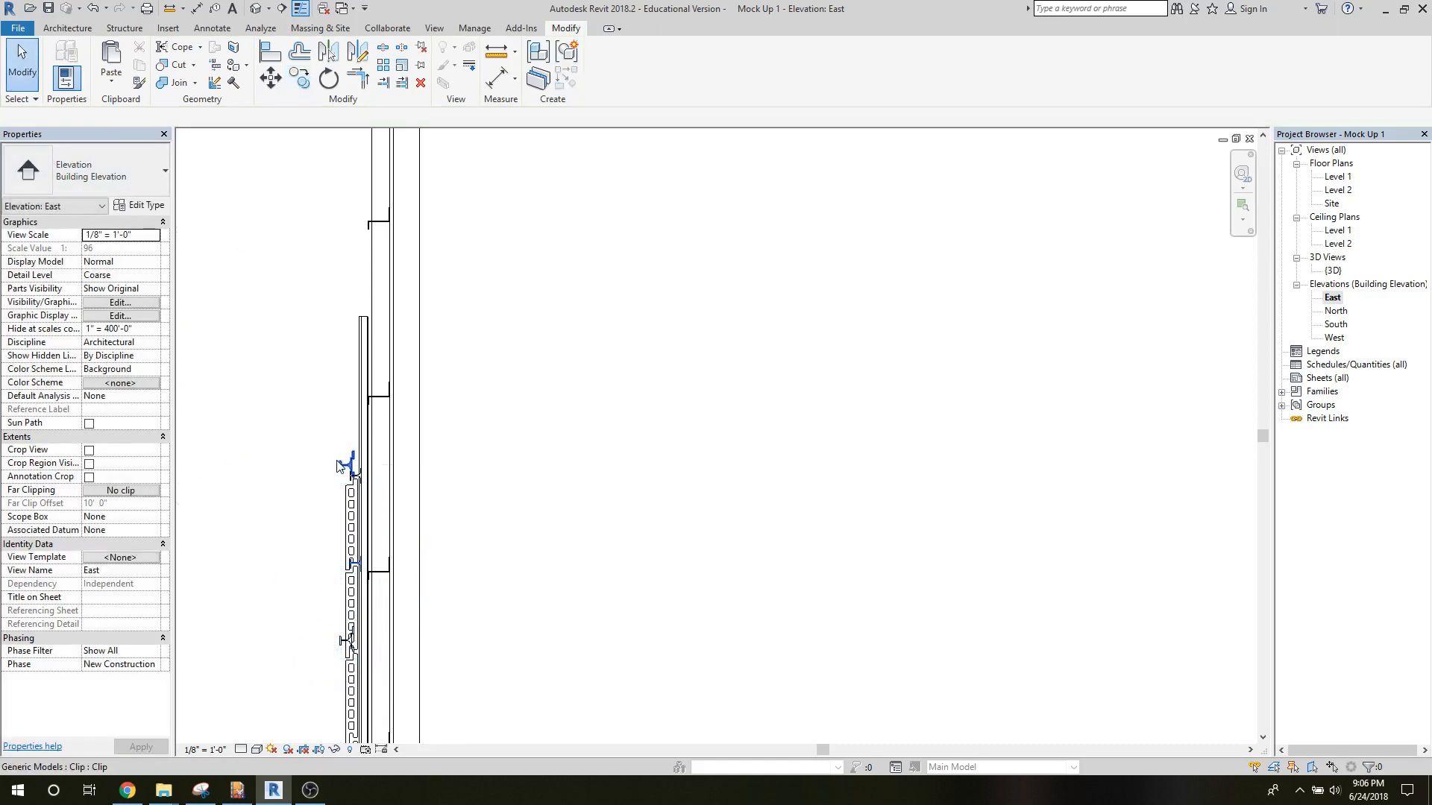
left_click(338, 463)
key("Escape")
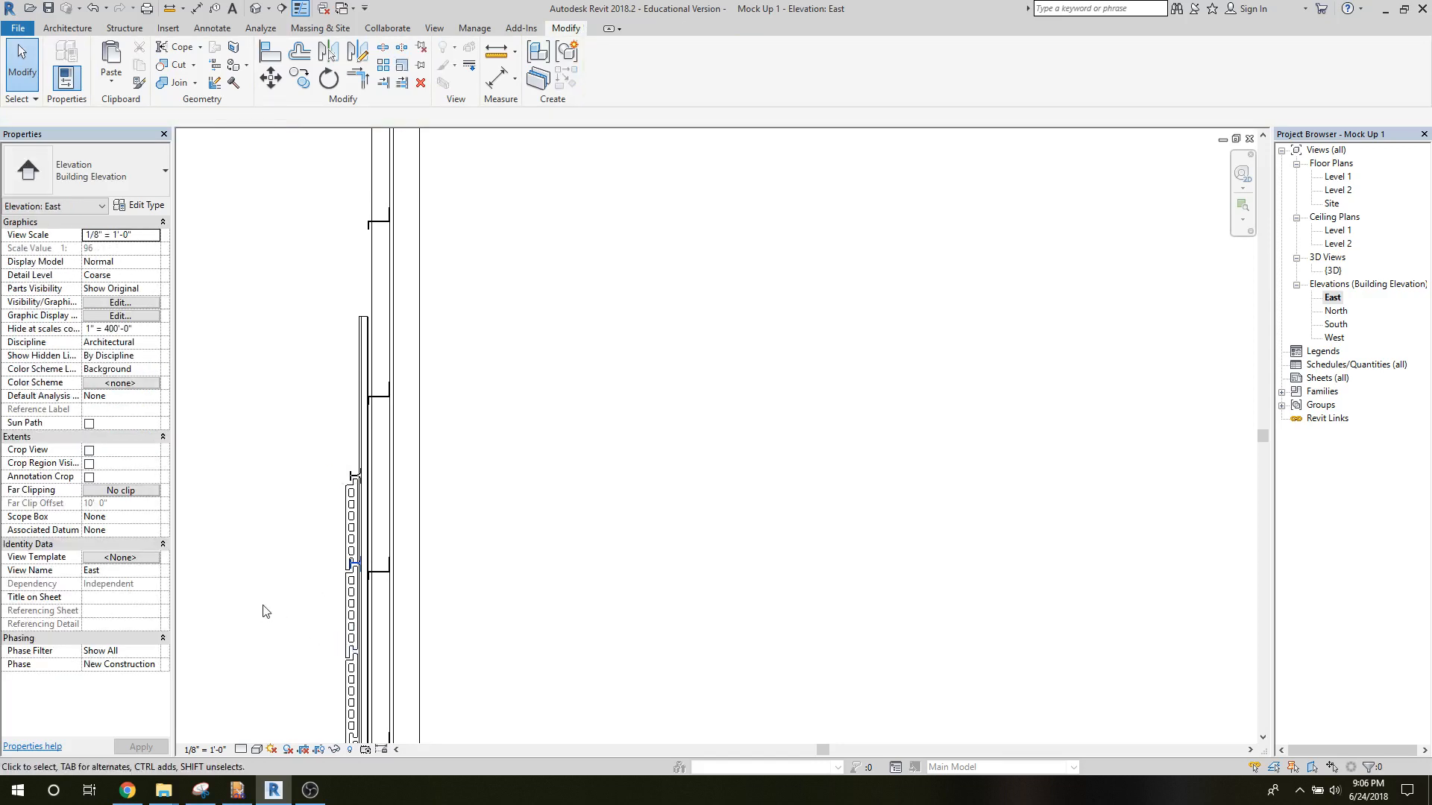
Try a linear array of the clip below the top tile, running downward with 15 grouped items 1 foot apart.
scroll(267, 611, "down", 1)
middle_click_drag(280, 553, 286, 395)
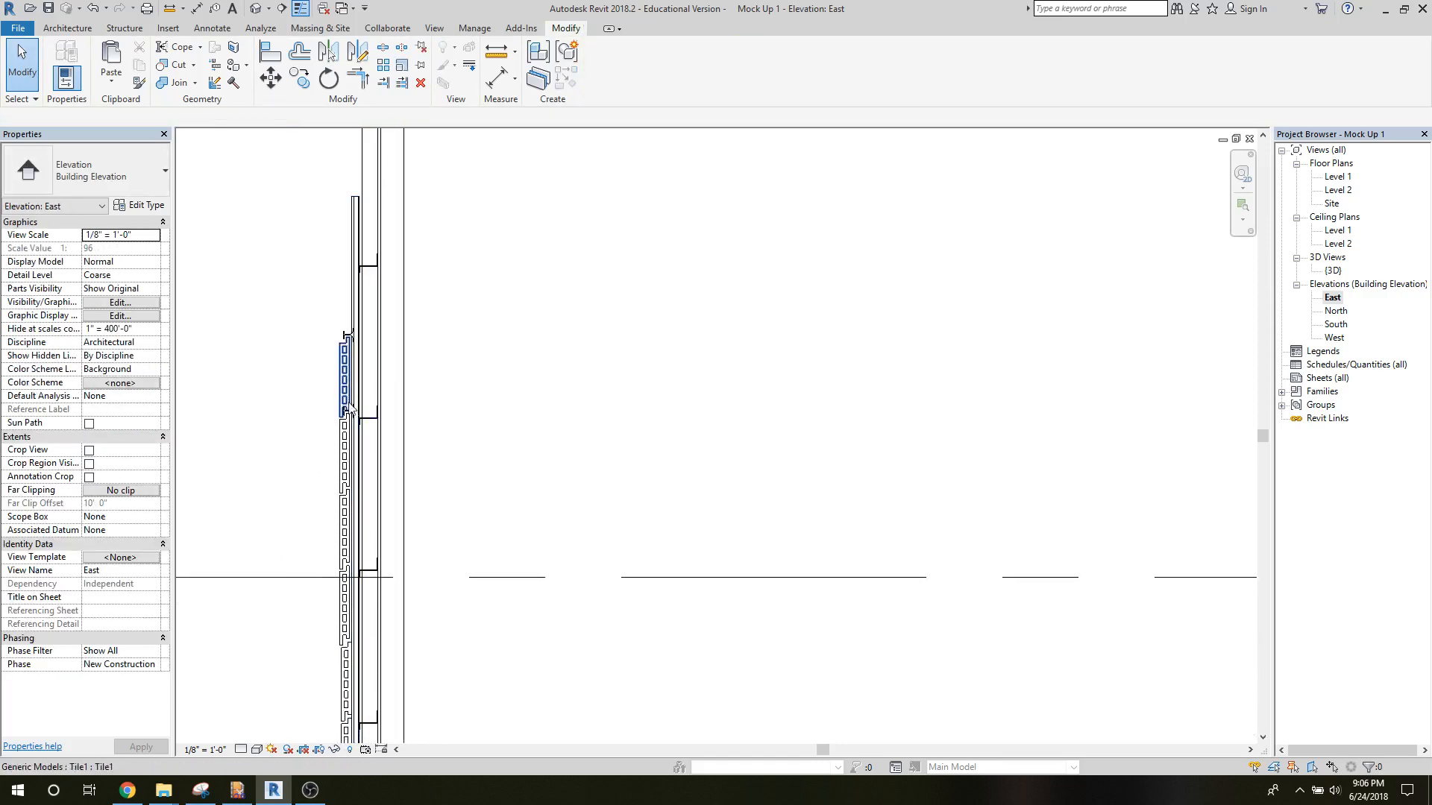
scroll(294, 447, "up", 4)
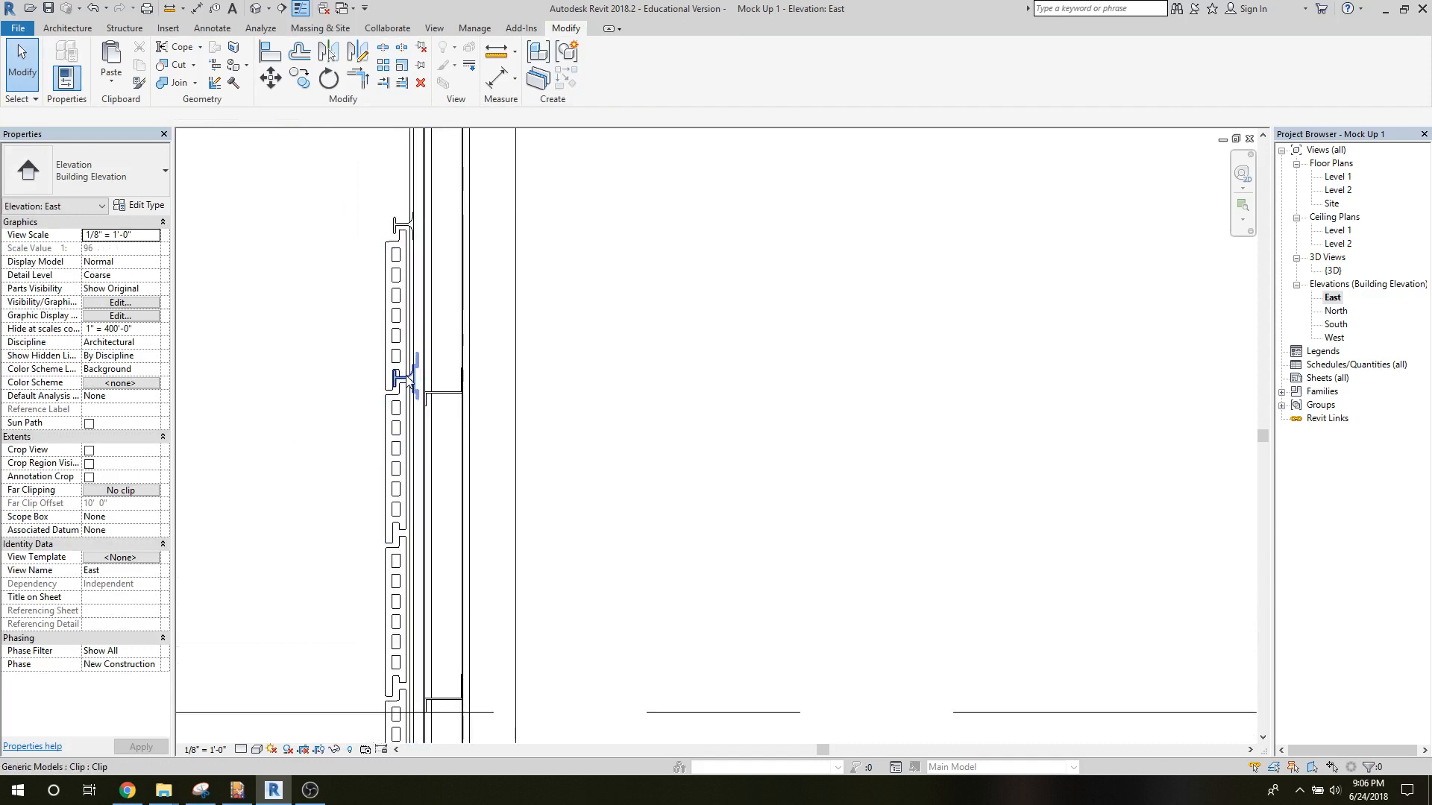
left_click(408, 377)
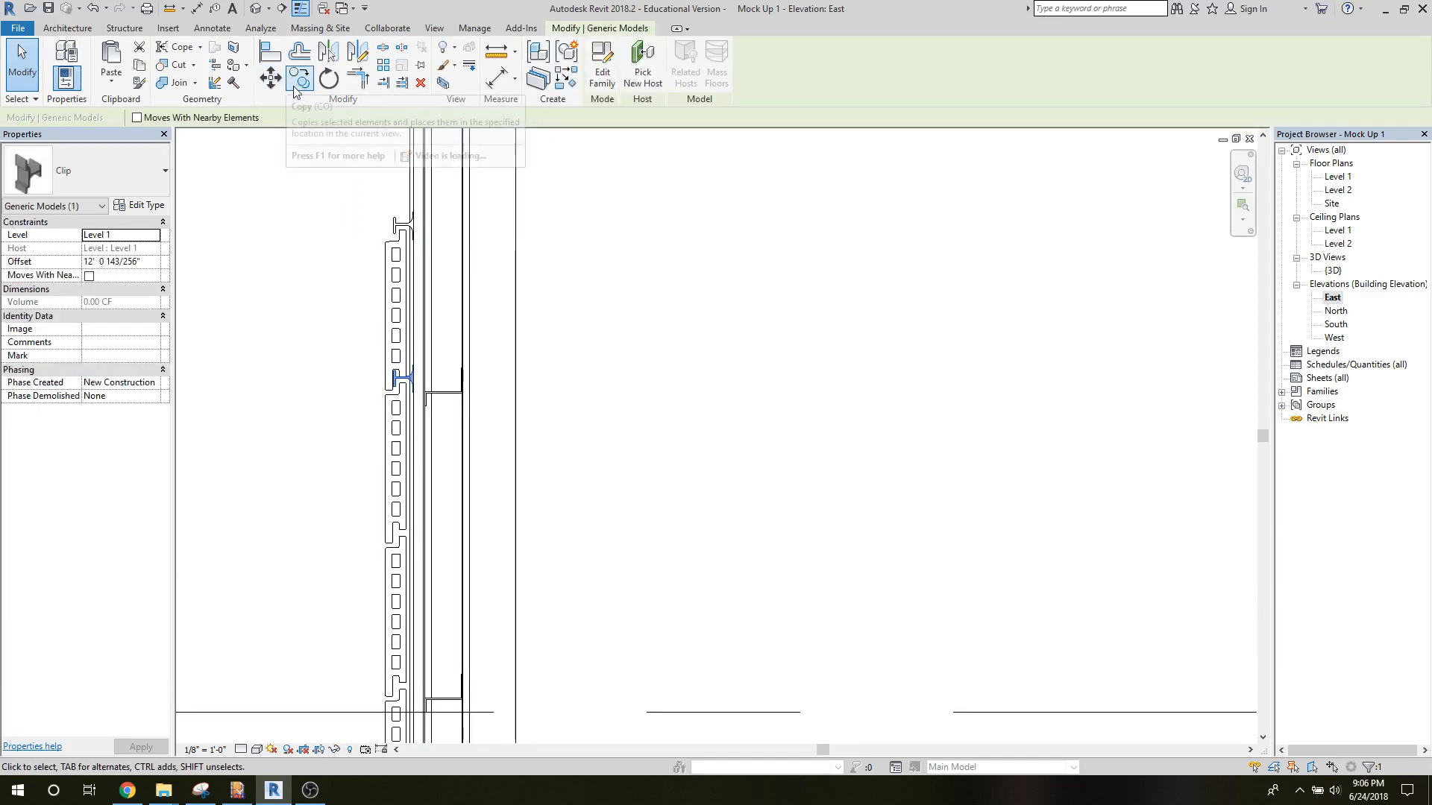
left_click(382, 67)
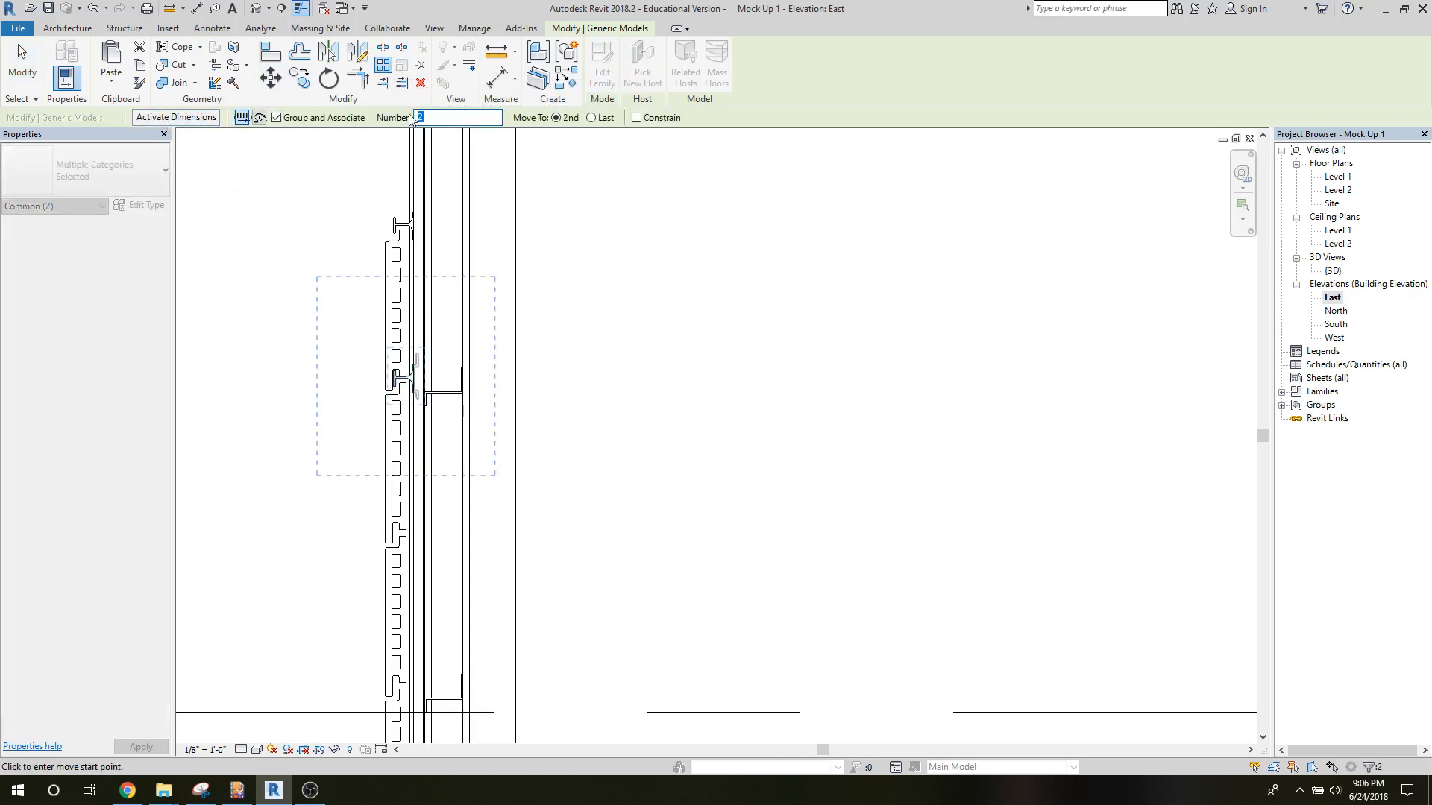
type("15")
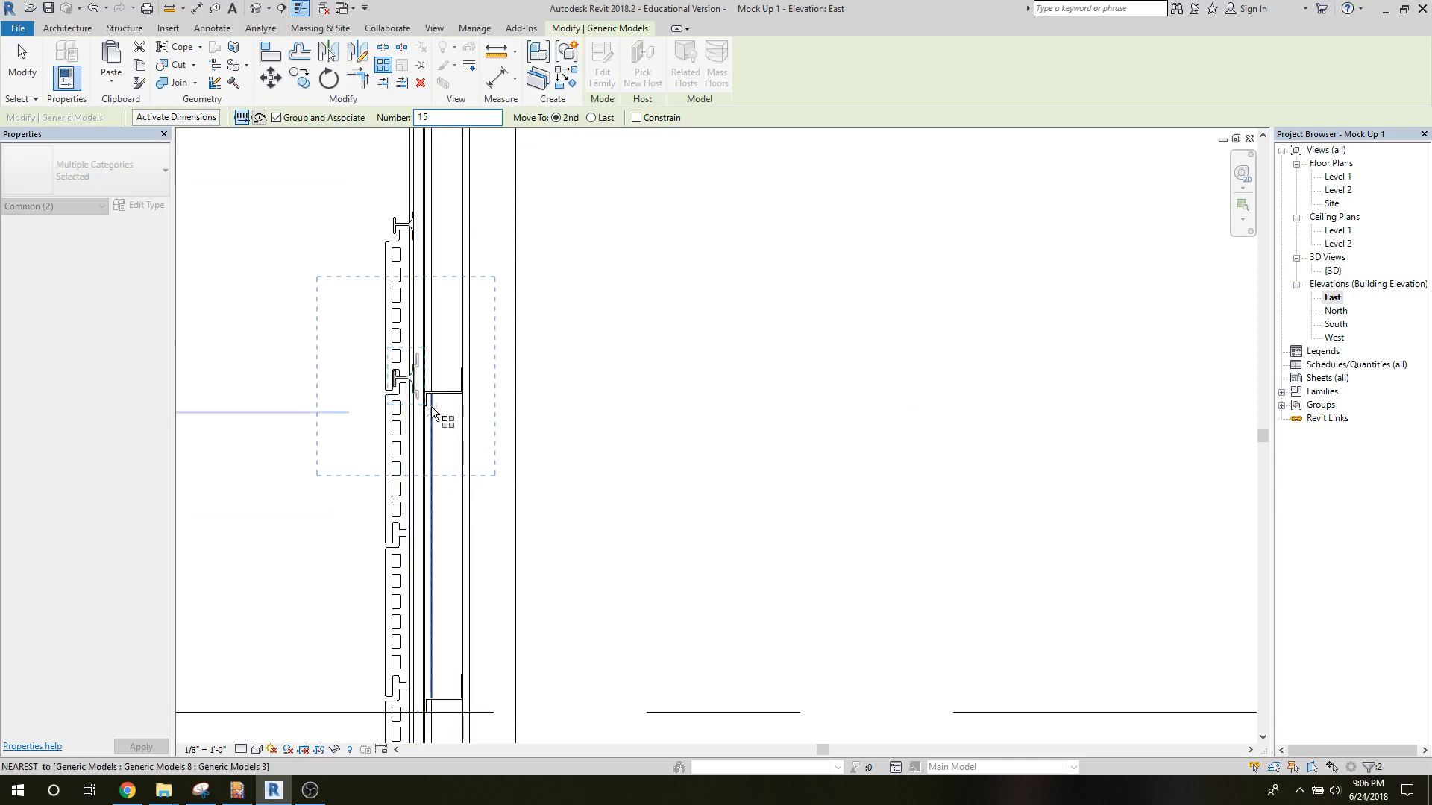
left_click(396, 377)
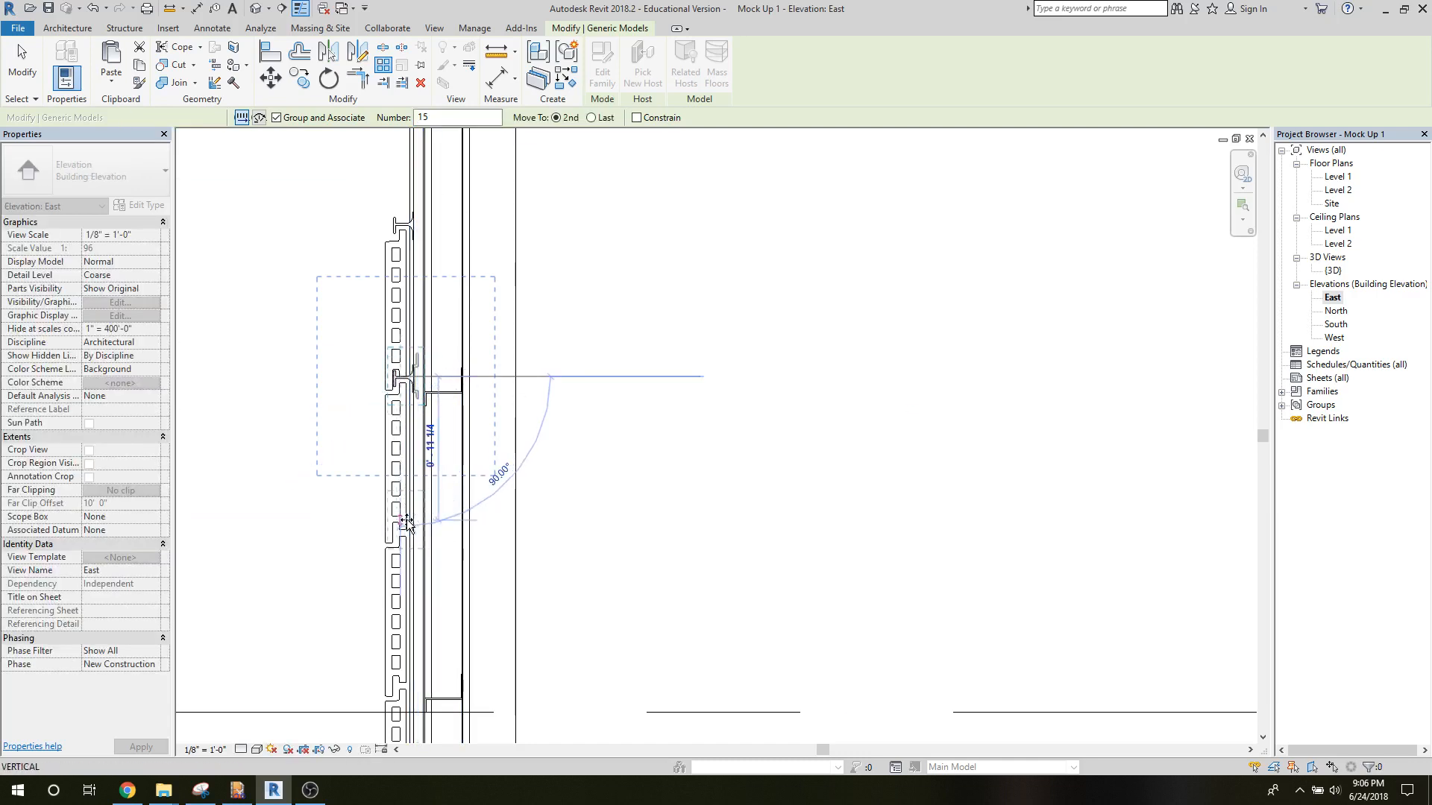
type("1")
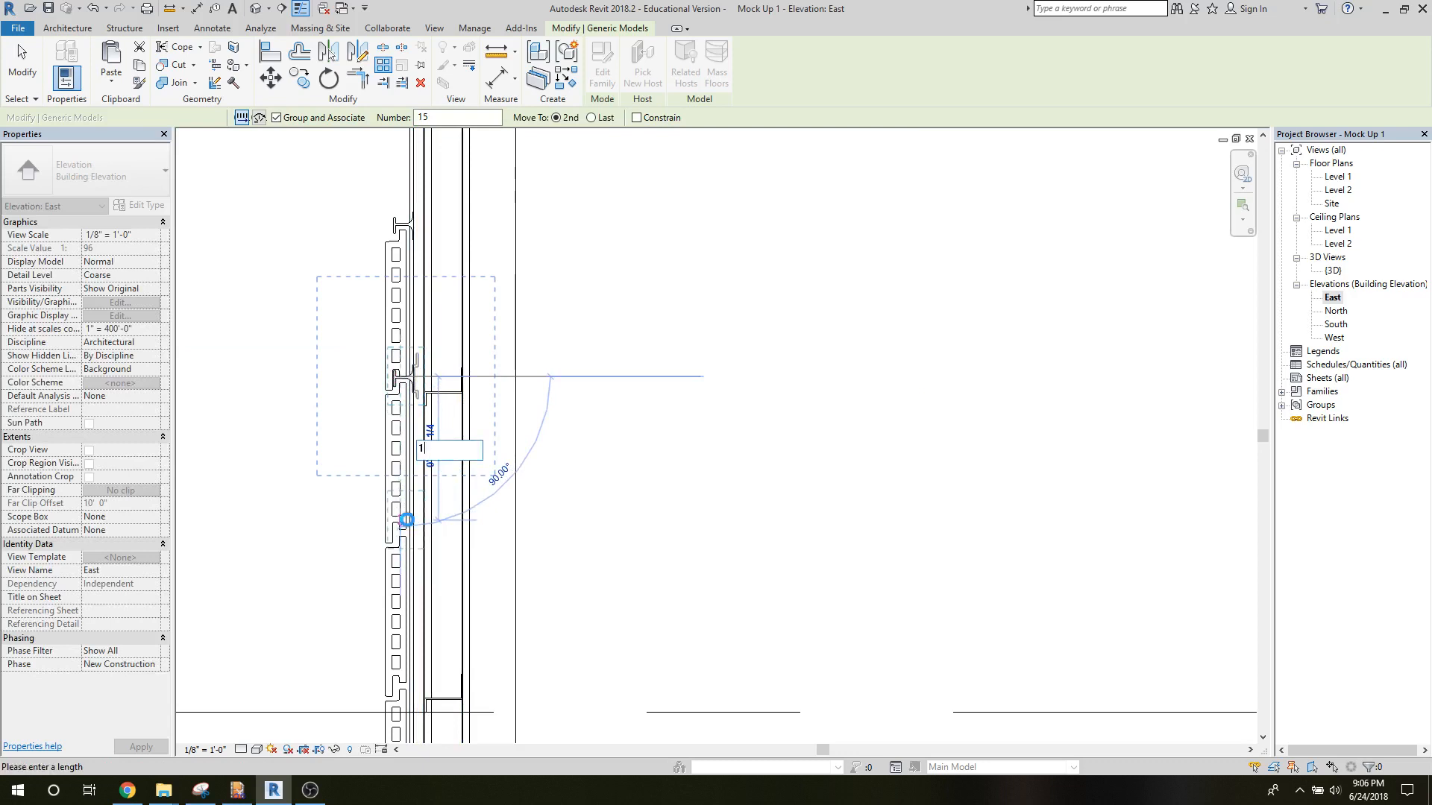
key("Return")
scroll(529, 590, "down", 3)
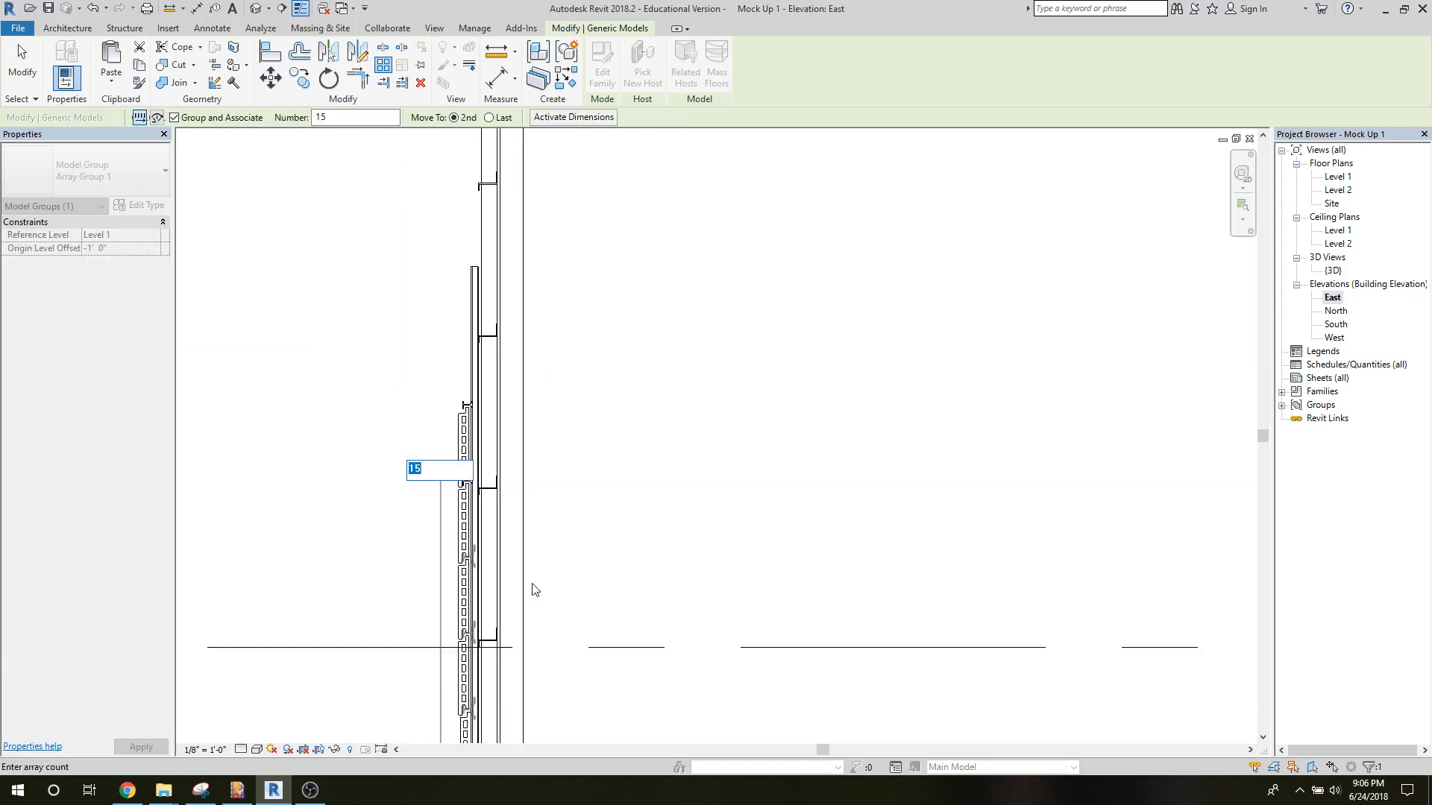
left_click(22, 74)
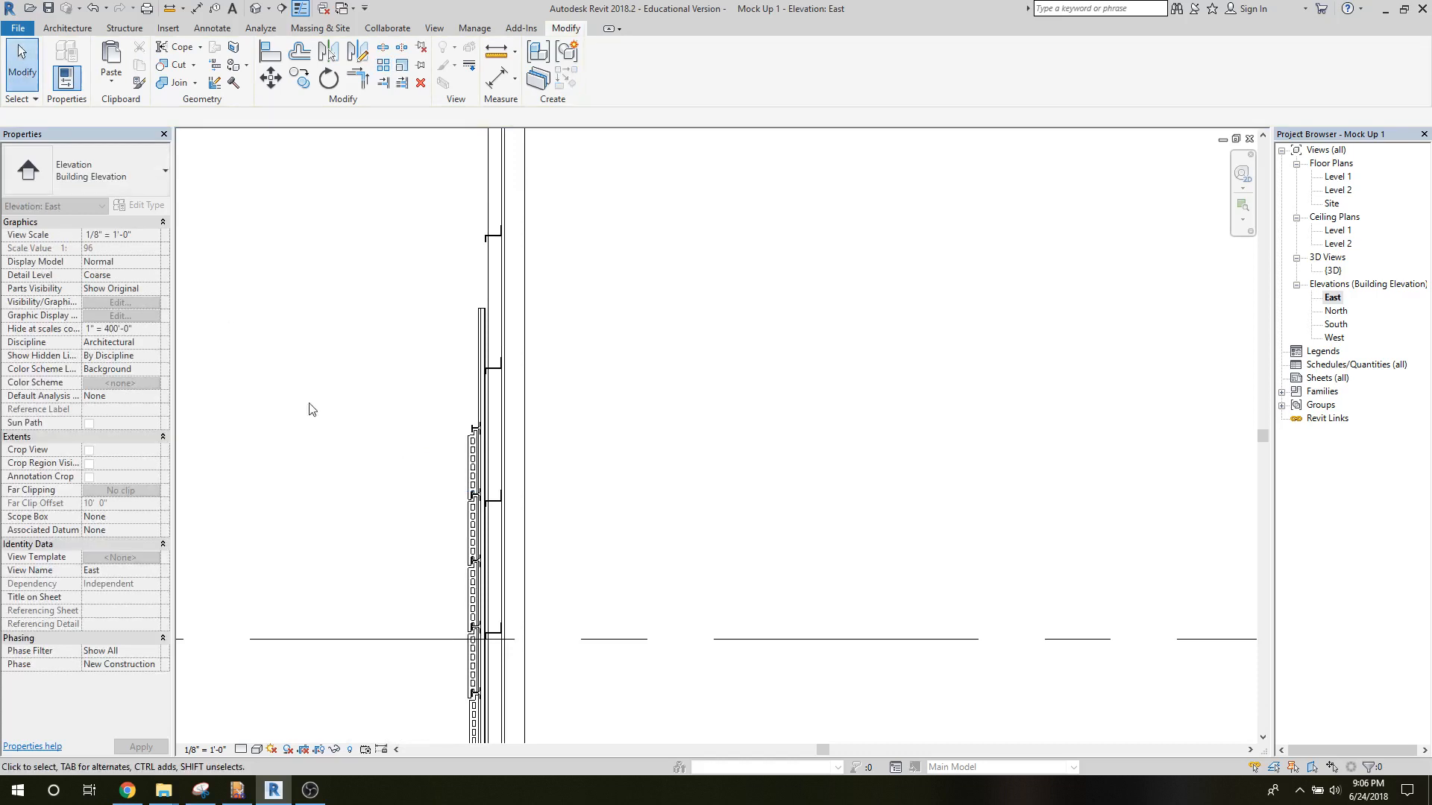
Examine how the arrayed clips sit in the tile joints down to the wall base, including any beyond Level 1.
middle_click_drag(374, 485, 306, 156)
scroll(435, 384, "down", 1)
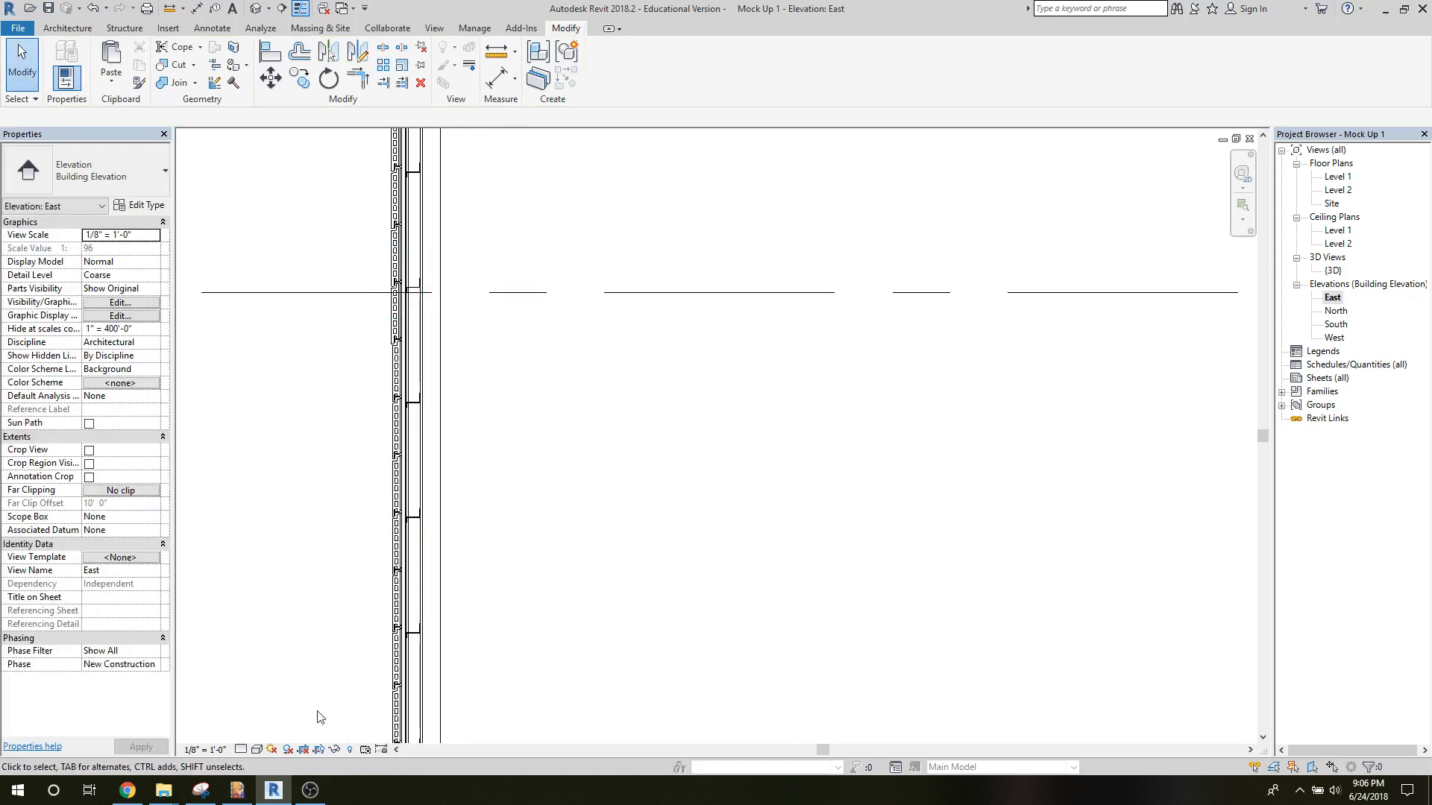
middle_click_drag(320, 719, 363, 338)
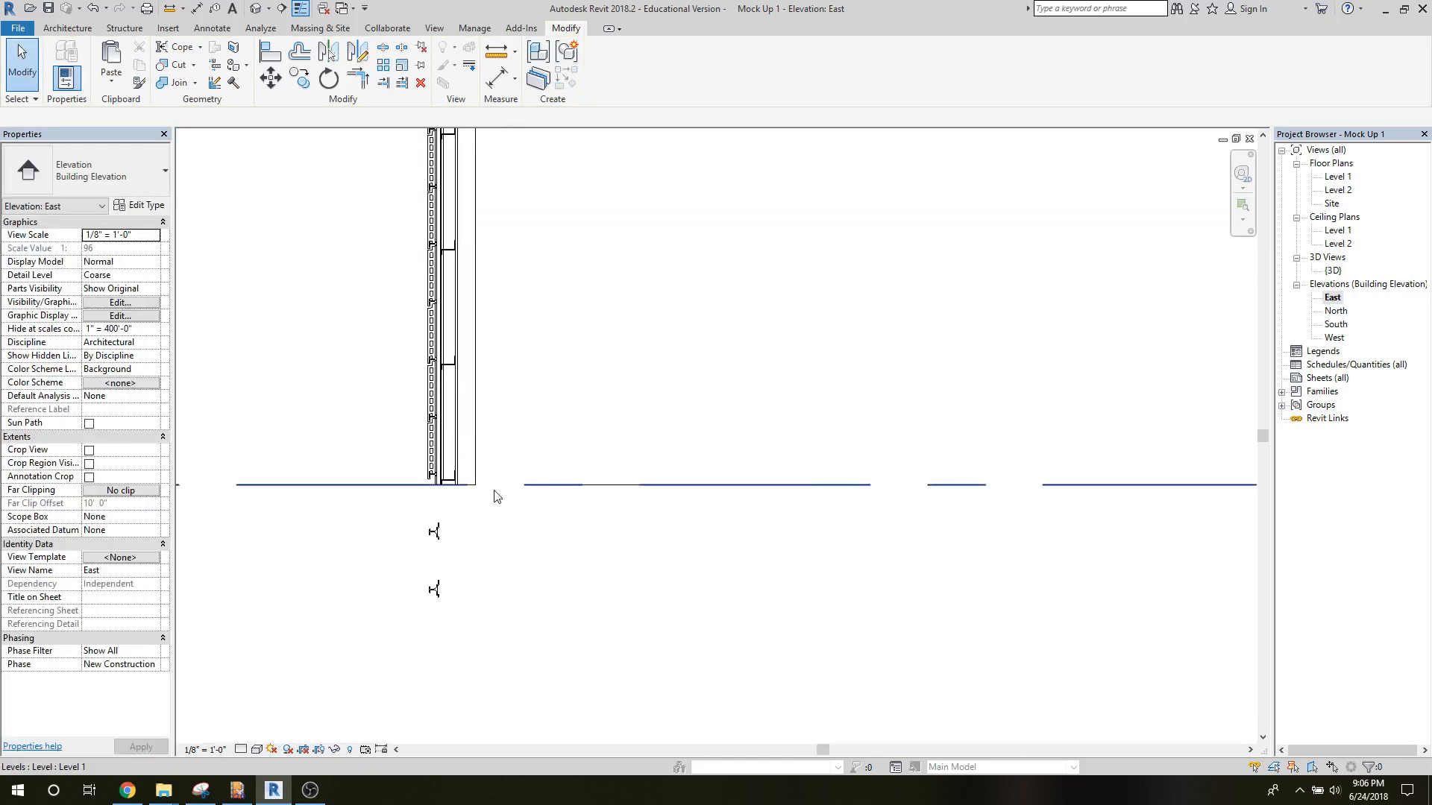
scroll(493, 489, "up", 5)
middle_click_drag(498, 489, 535, 557)
scroll(492, 537, "up", 1)
middle_click_drag(491, 537, 520, 550)
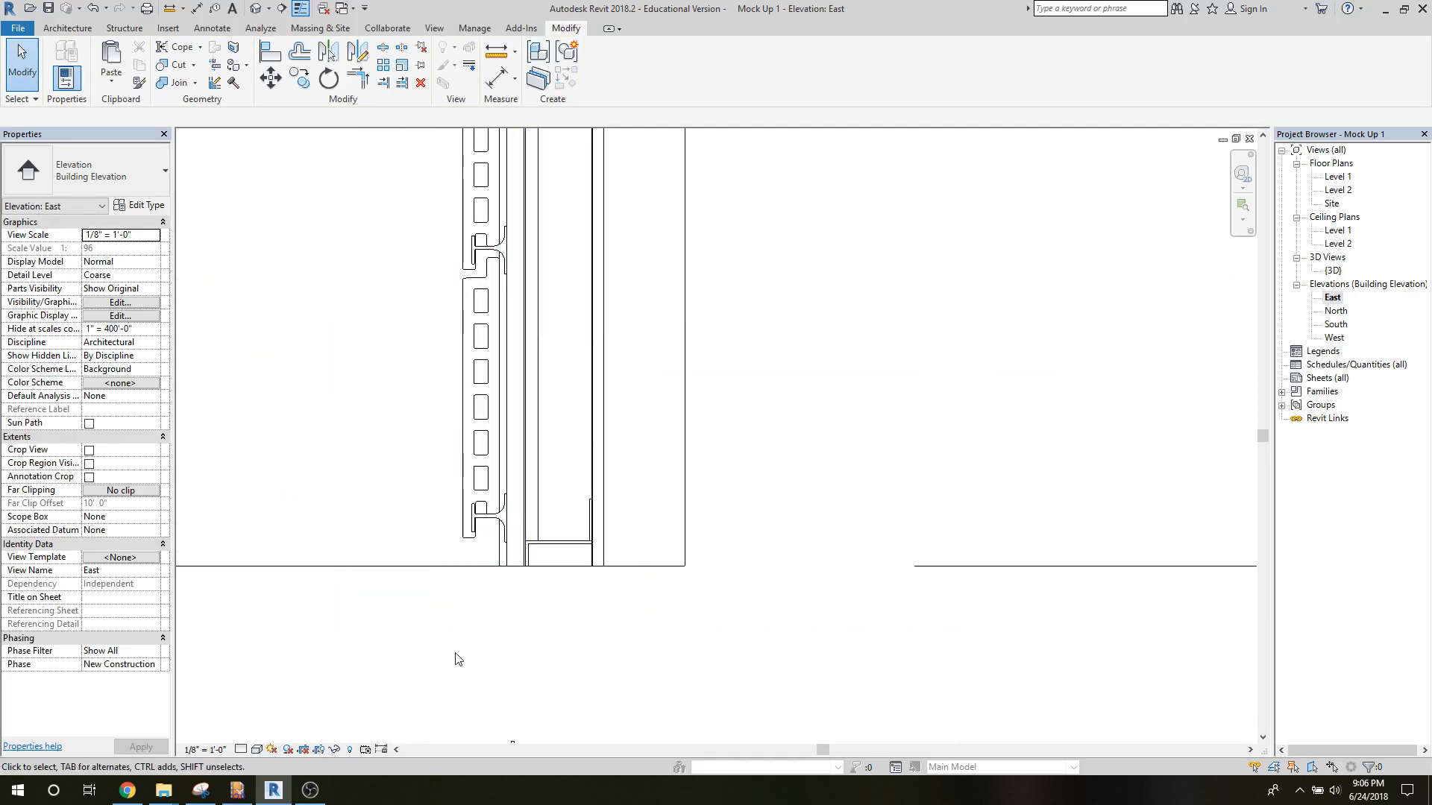
scroll(406, 275, "down", 5)
middle_click_drag(387, 202, 422, 686)
scroll(358, 186, "down", 1)
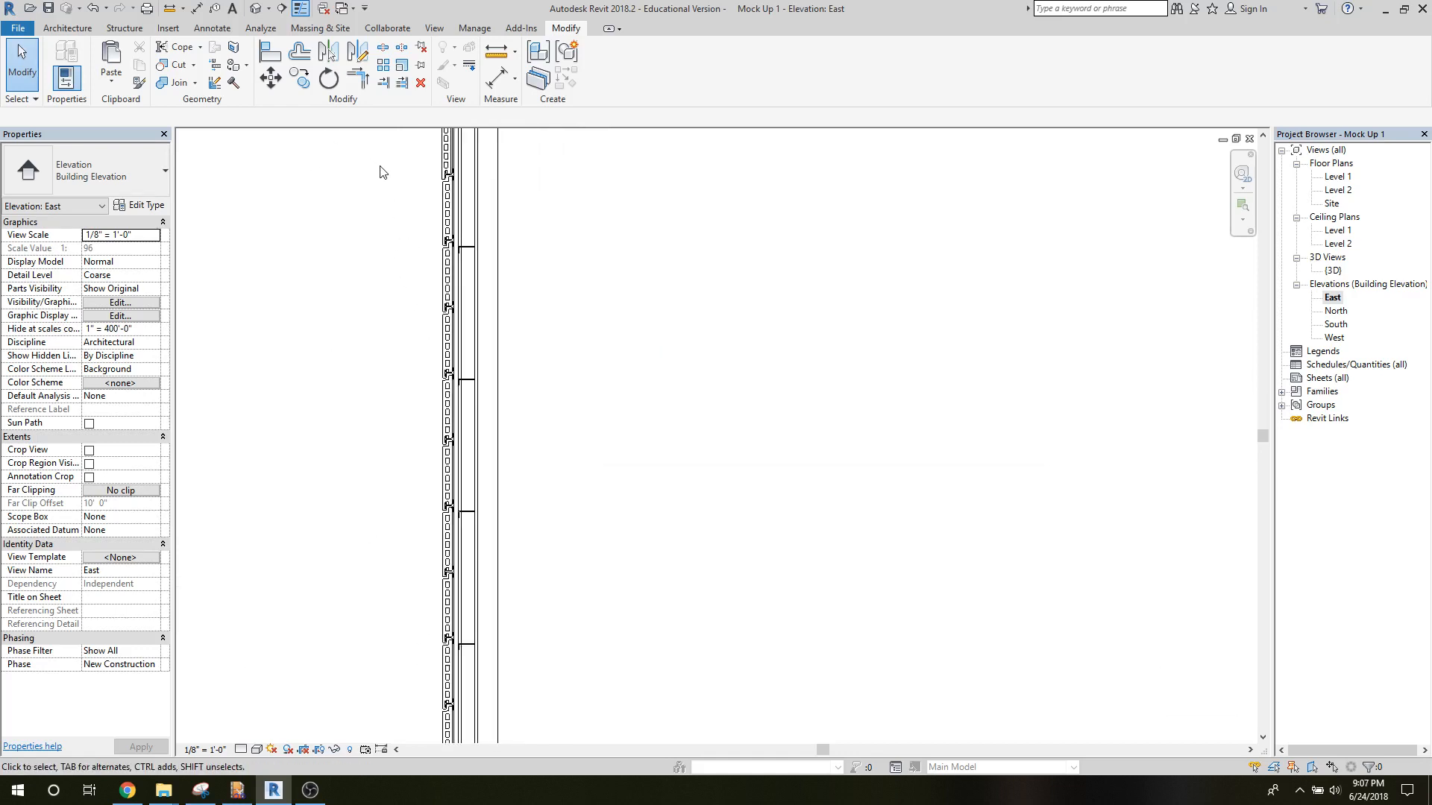
middle_click_drag(379, 173, 389, 627)
scroll(390, 627, "down", 1)
Undo the clip array and the stray clip copies, keeping the copy at the top tile's upper edge.
left_click(90, 10)
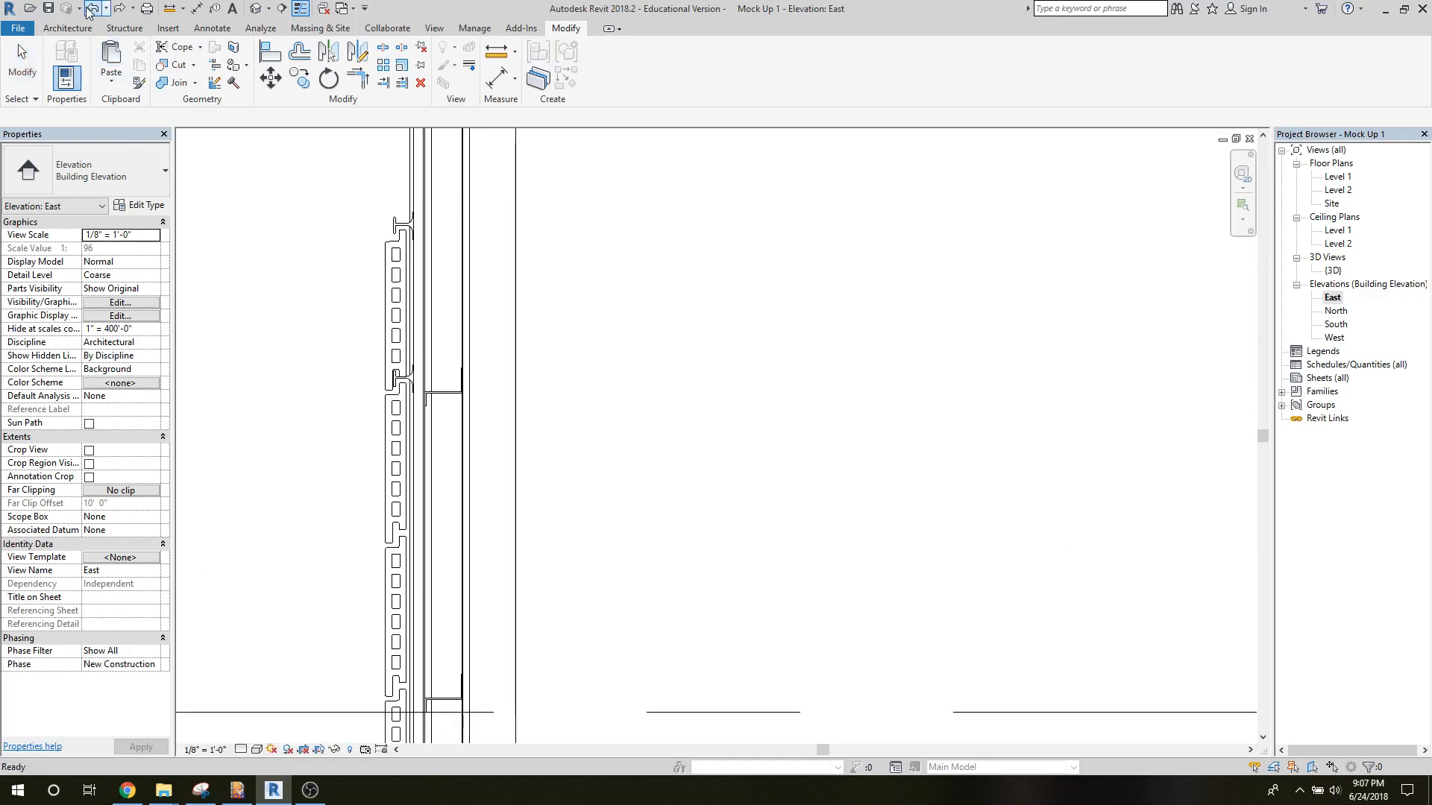
left_click(88, 10)
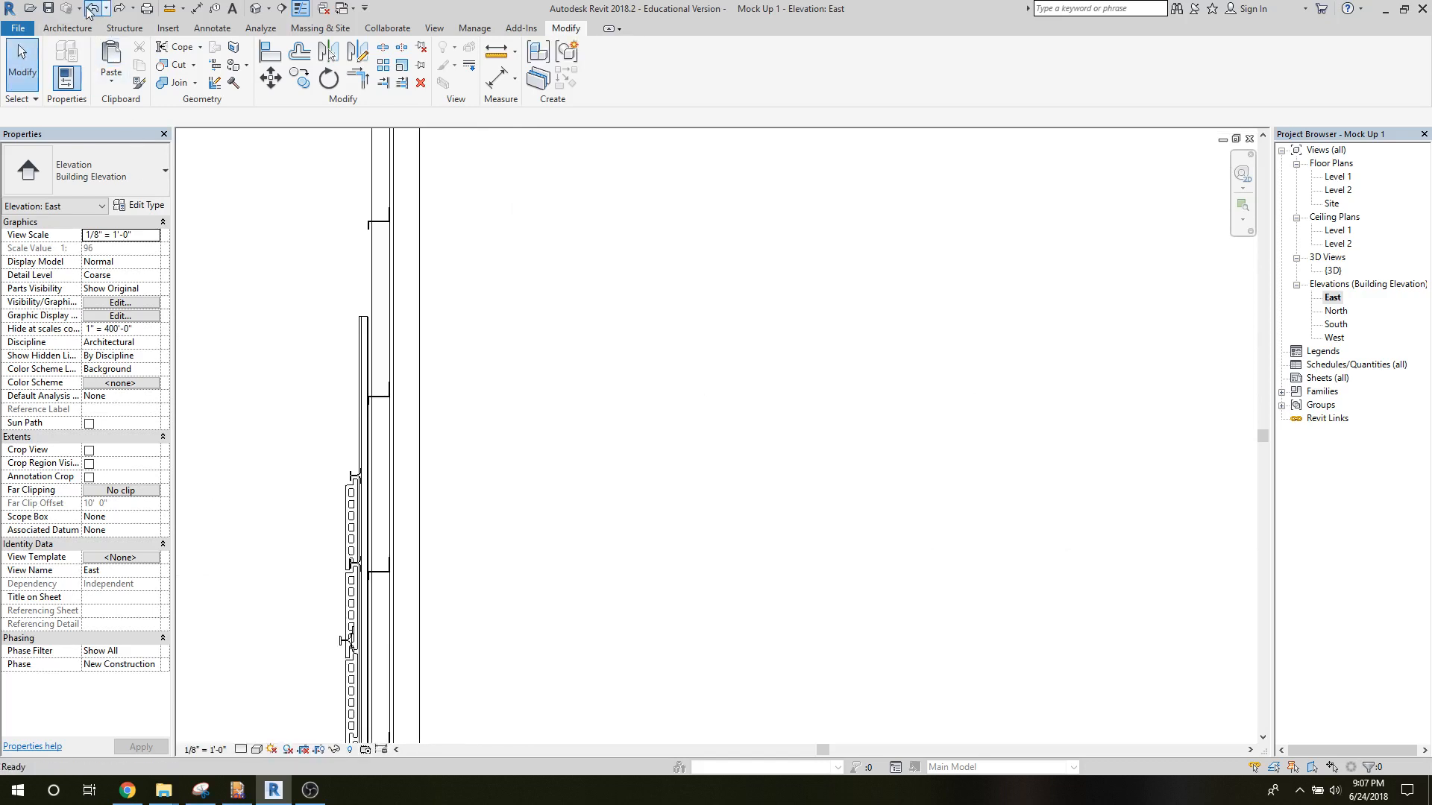
left_click(88, 10)
left_click(88, 10)
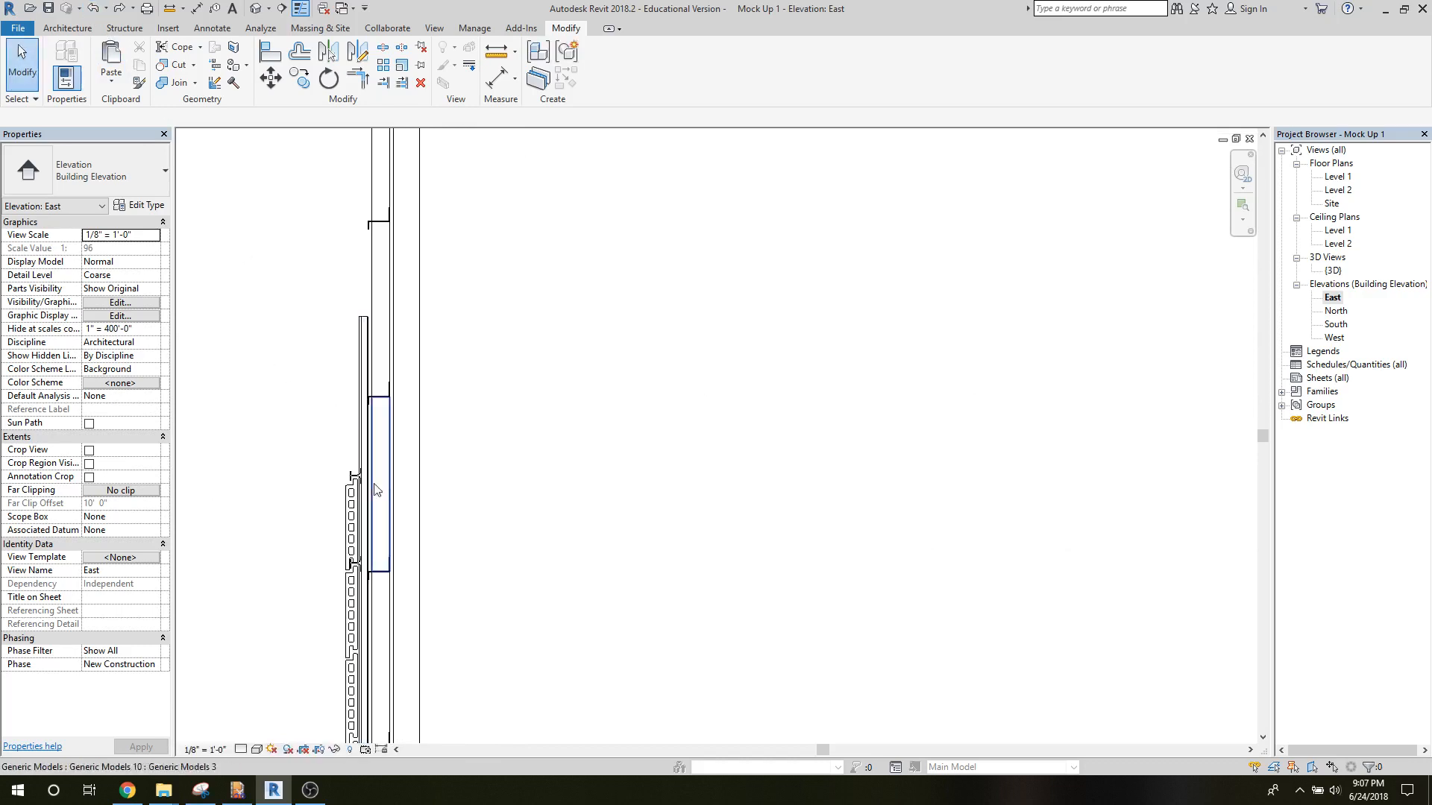
Array the clip in the joint below the top tile downward as 15 grouped and associated items, spaced 1 foot apart.
scroll(371, 492, "up", 4)
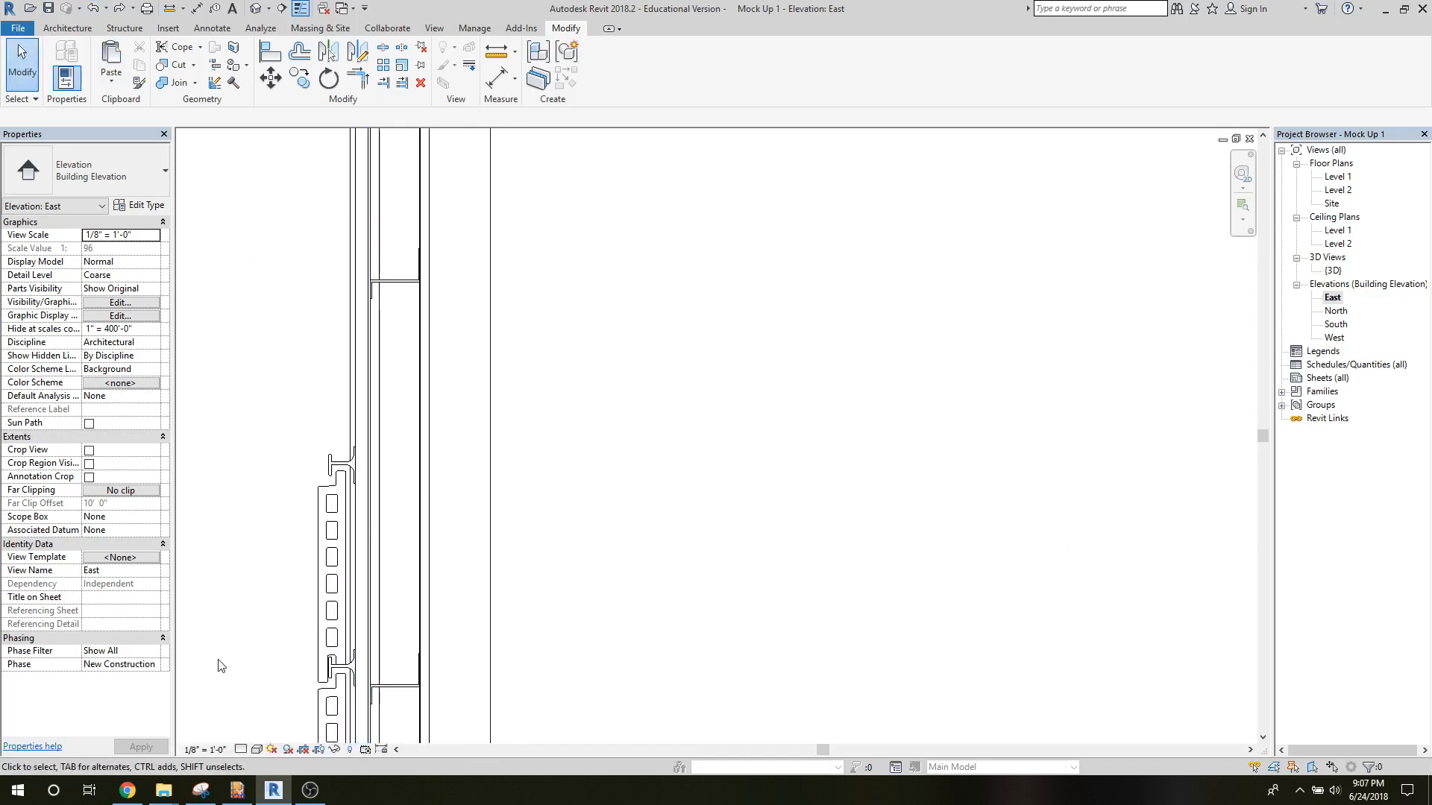
middle_click_drag(221, 666, 285, 534)
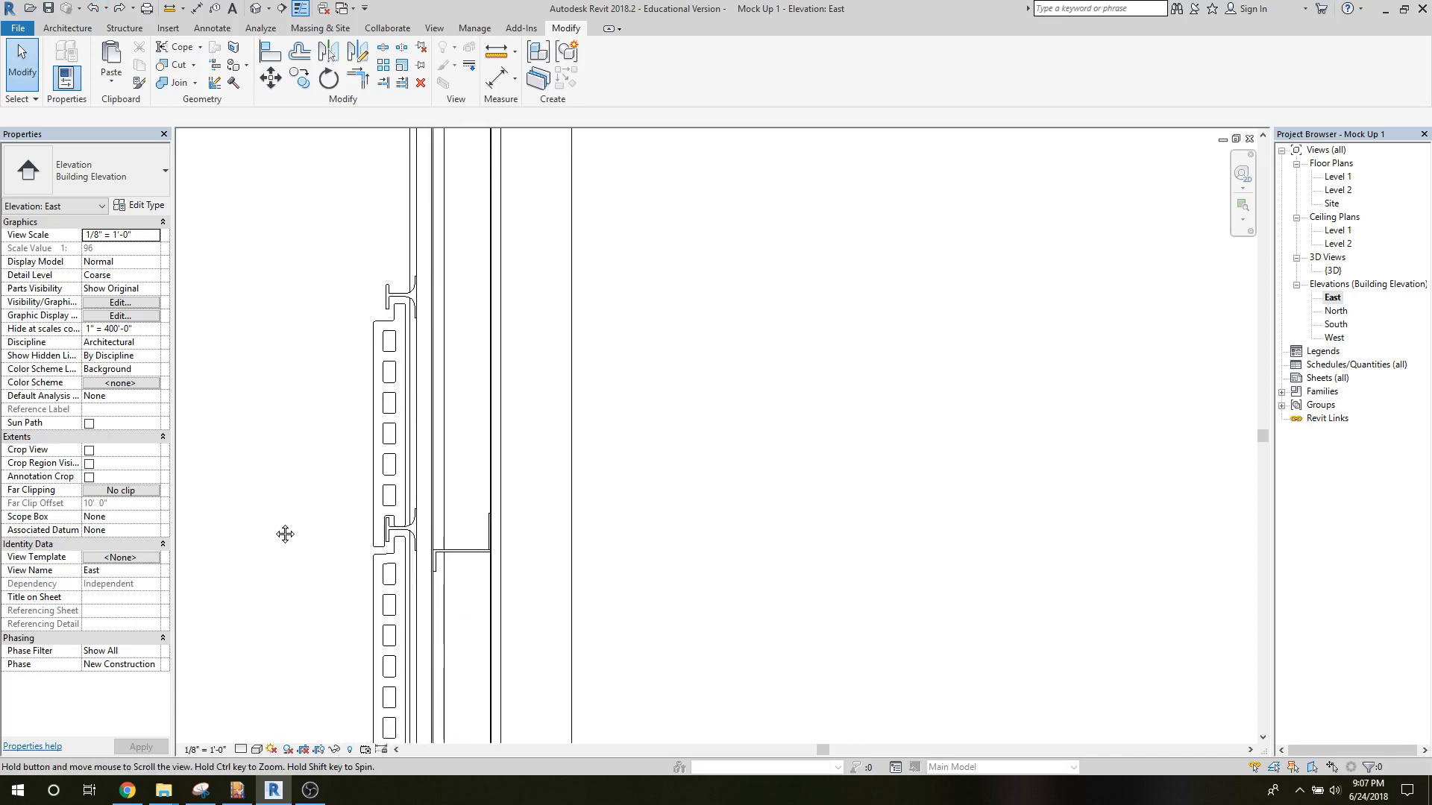
scroll(276, 530, "up", 2)
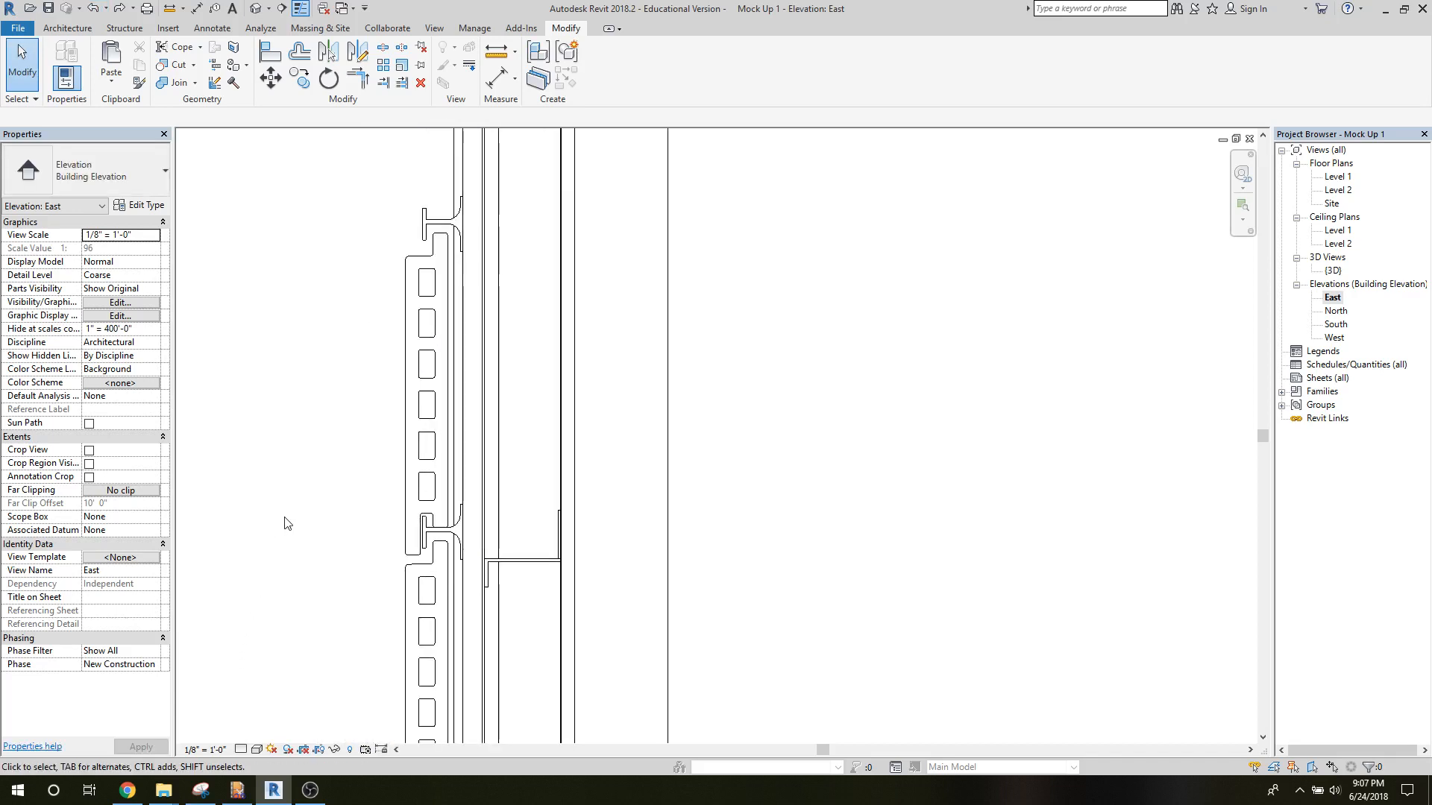
left_click(431, 539)
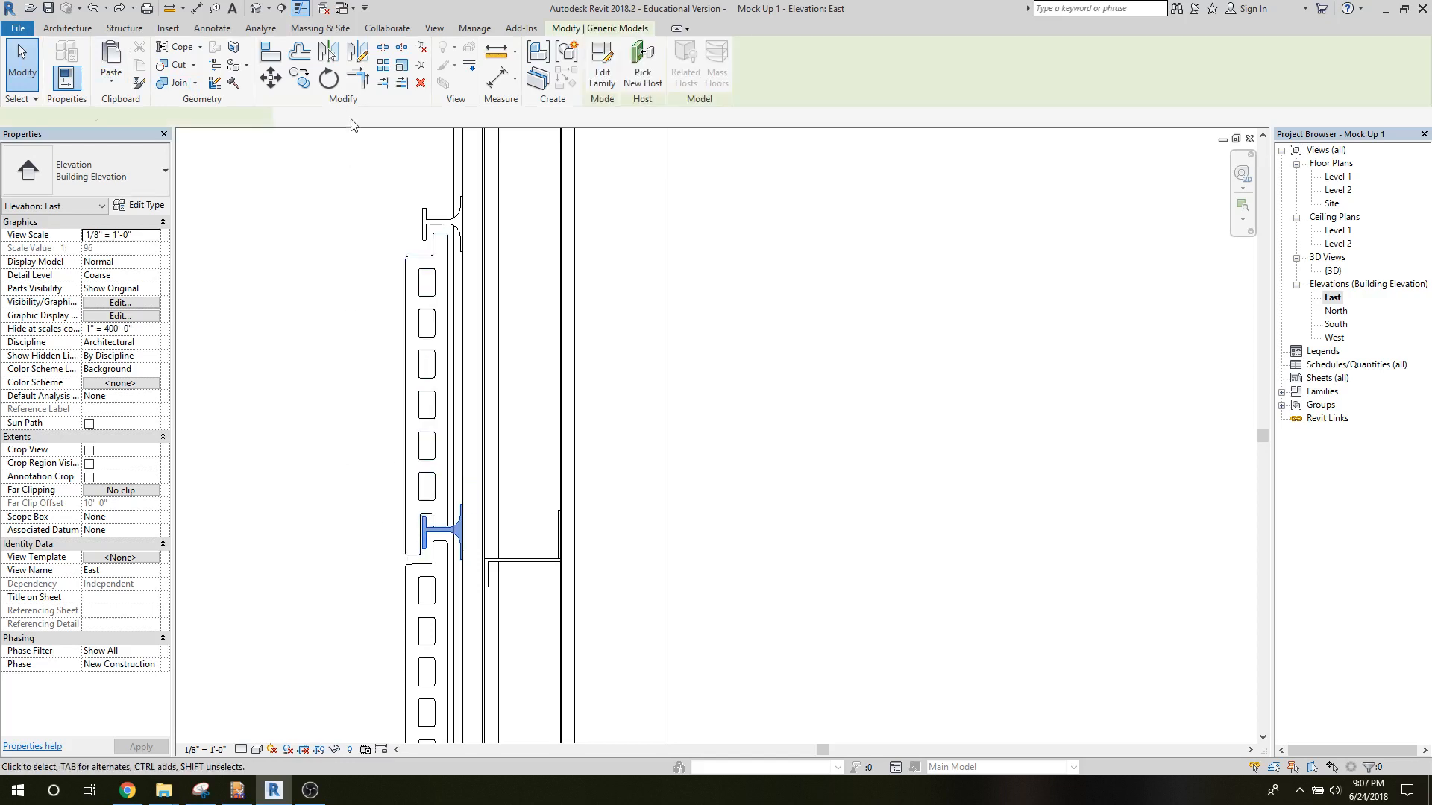
left_click(381, 67)
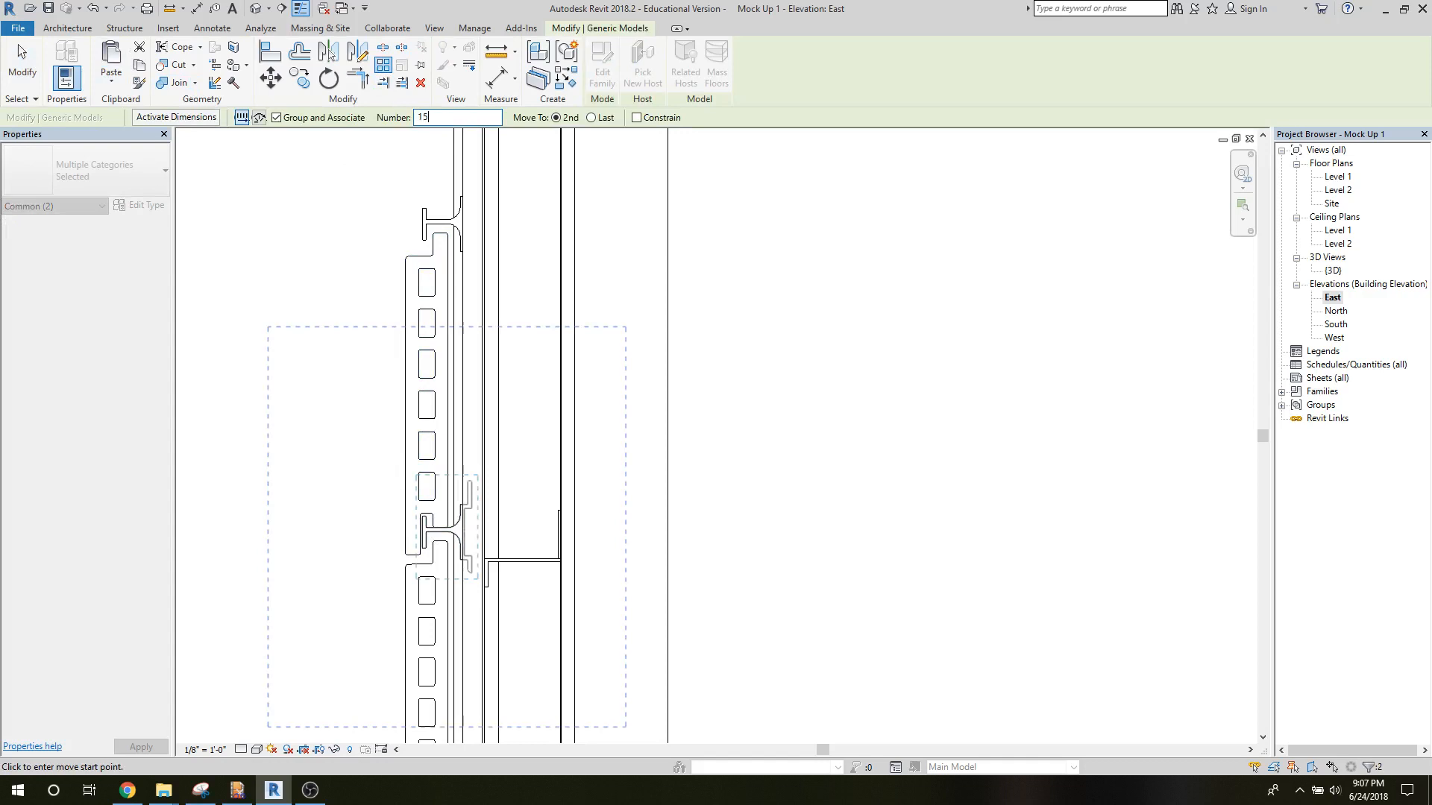
left_click(439, 530)
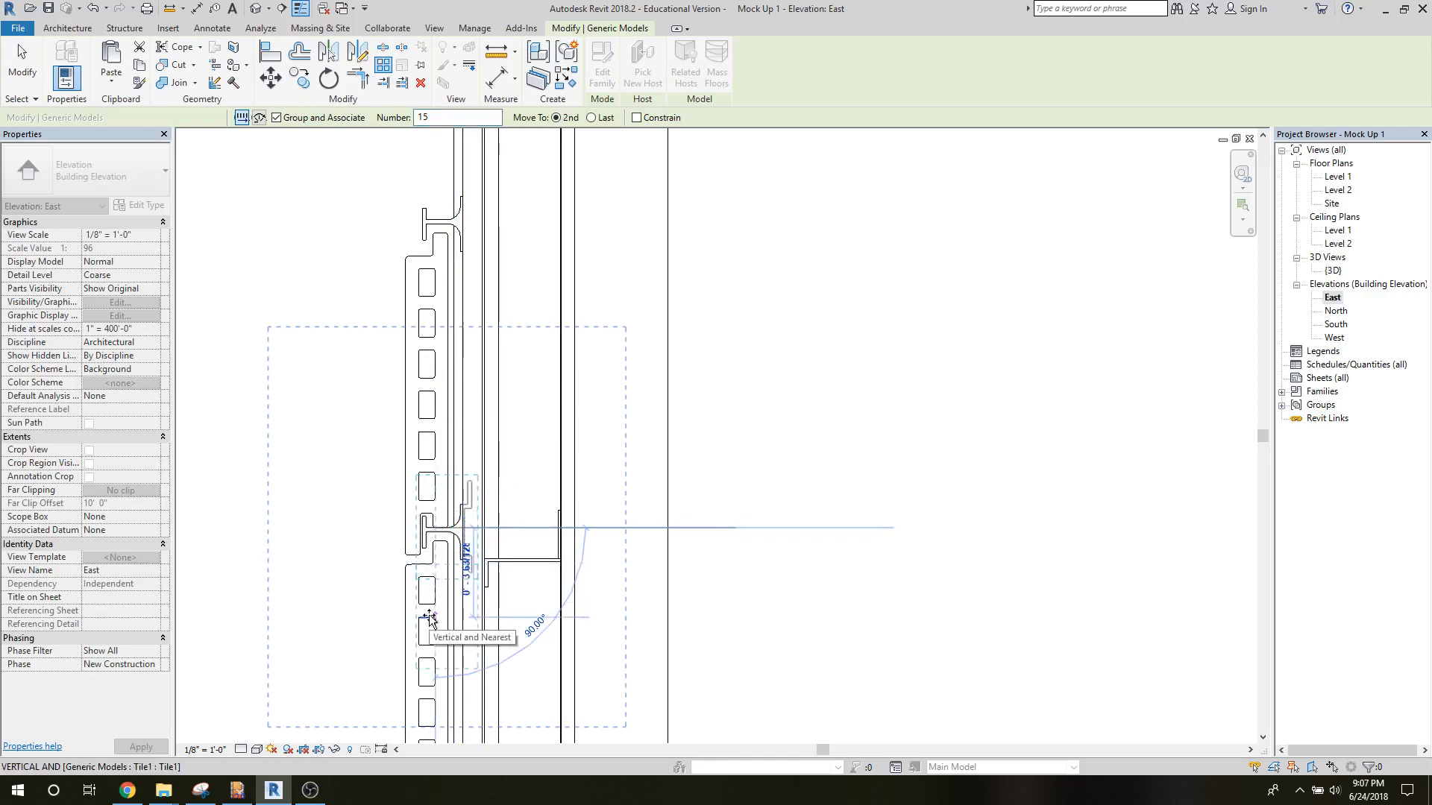
type("1")
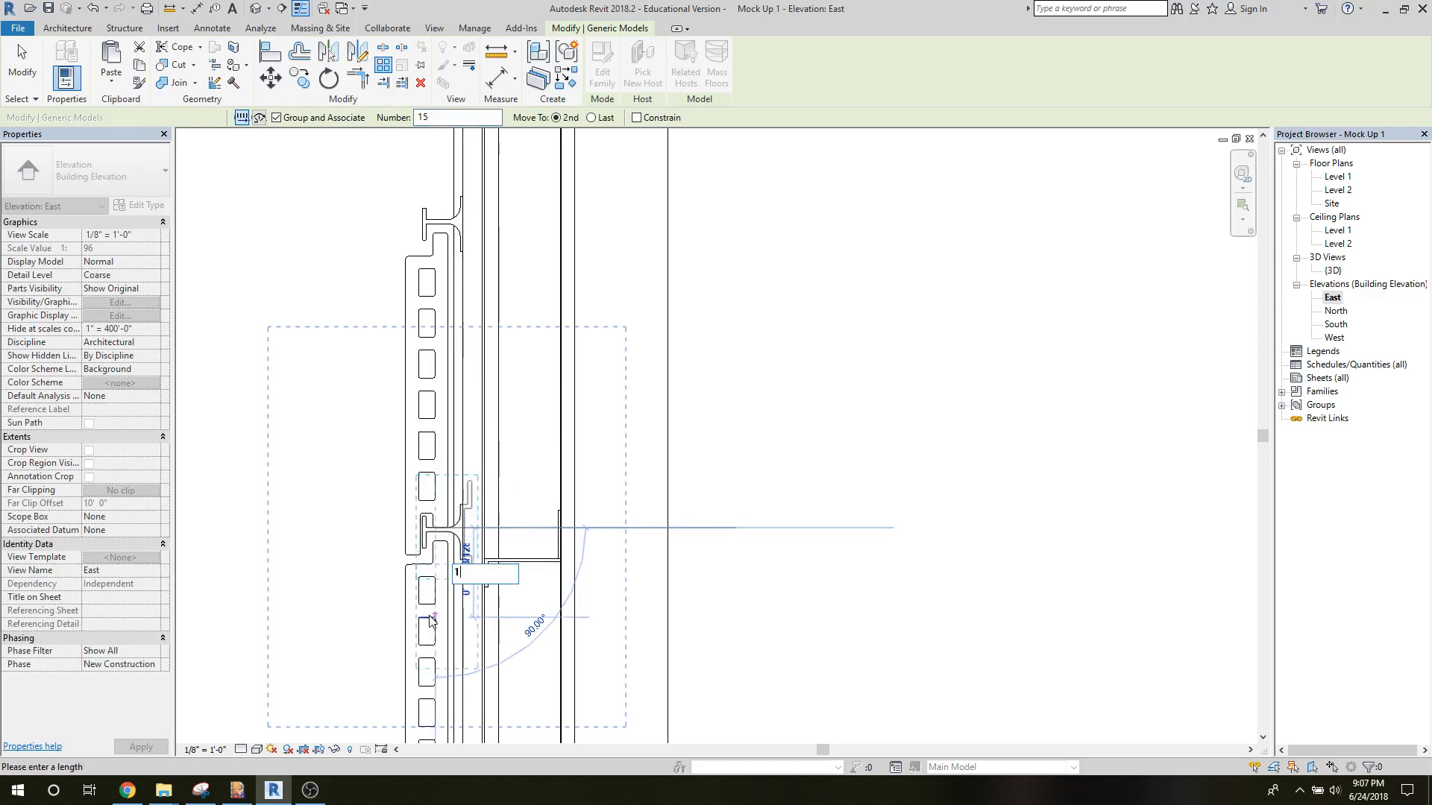
key("Return")
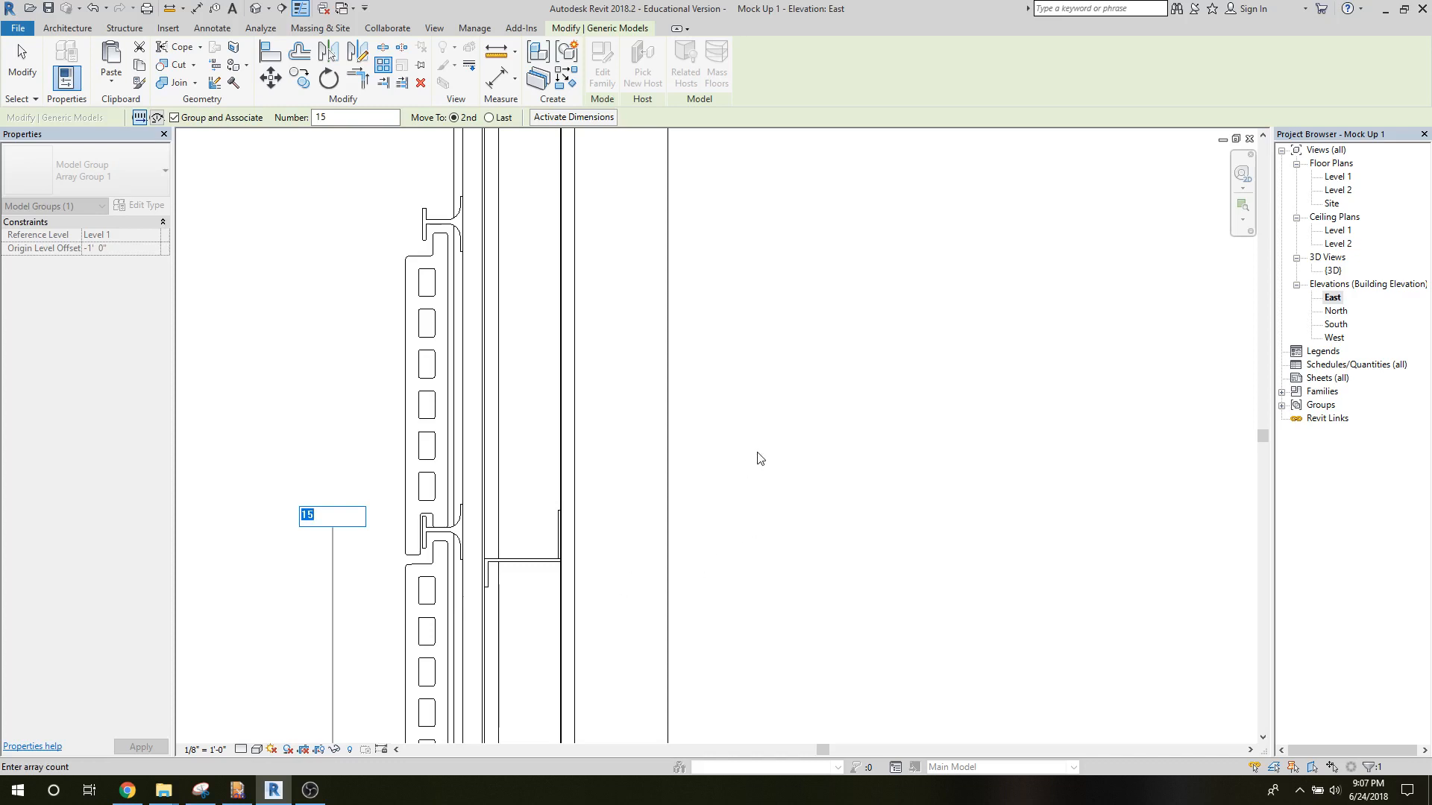
key("Return")
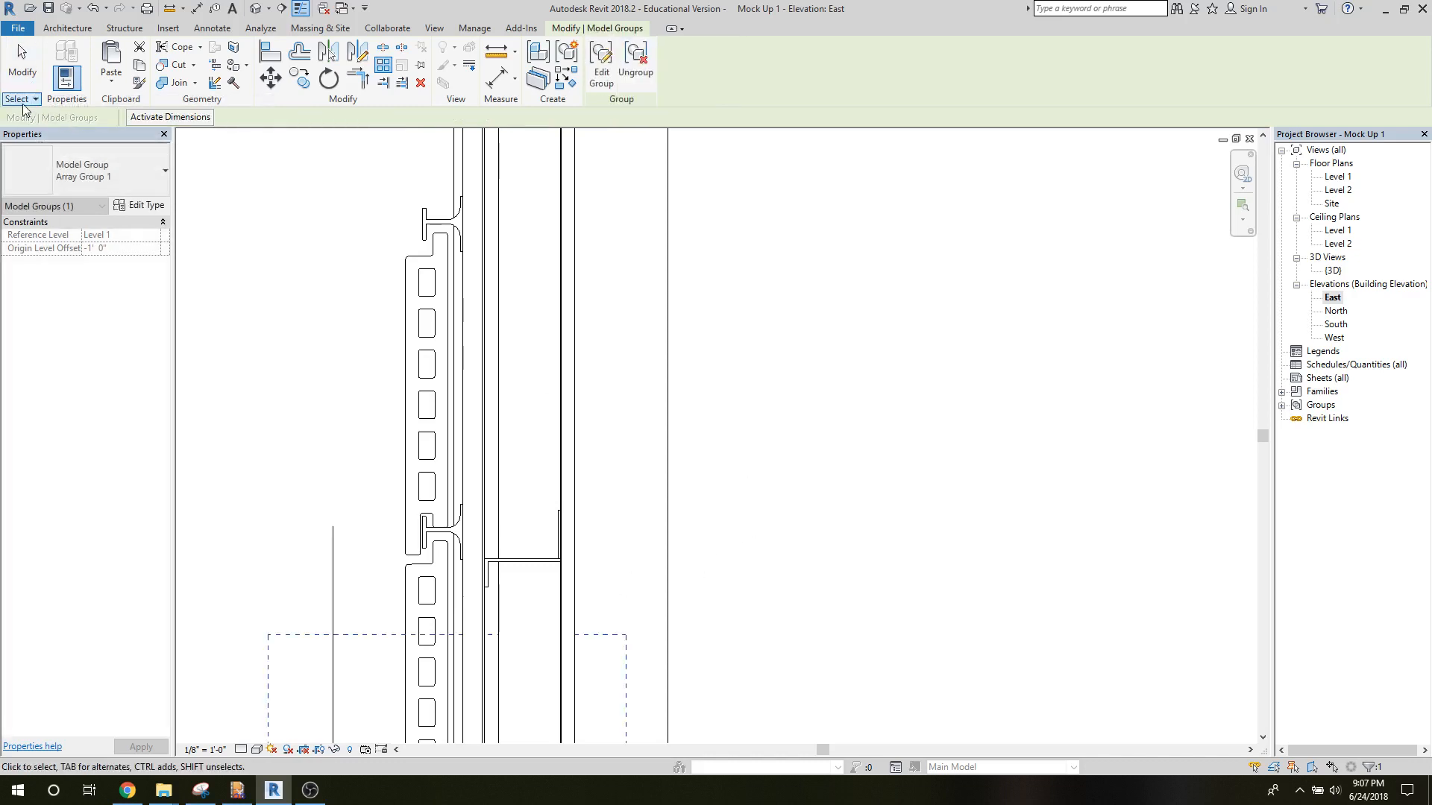
Open the Level 2 floor plan.
scroll(898, 646, "up", 8)
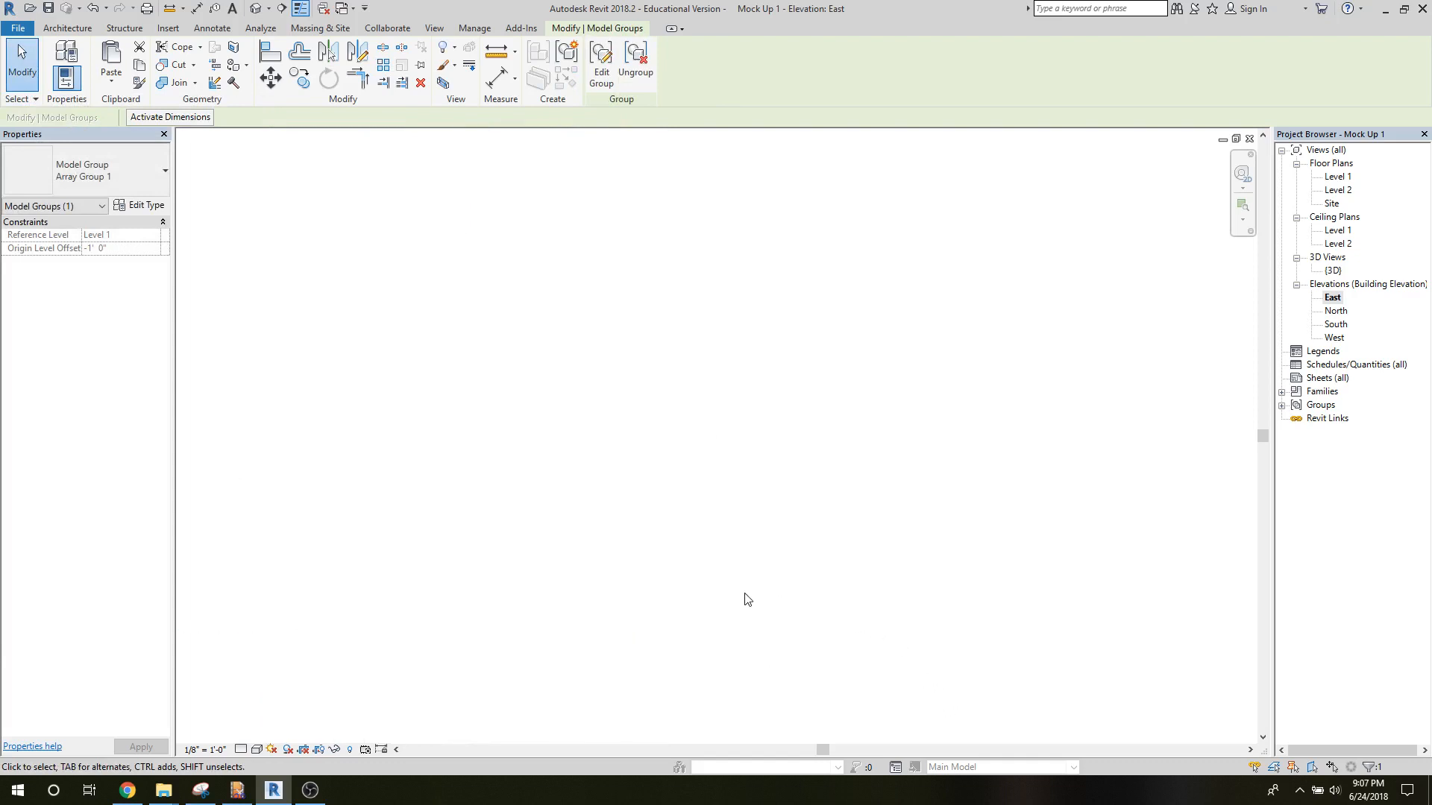
scroll(733, 586, "down", 7)
scroll(608, 570, "down", 3)
middle_click_drag(607, 569, 639, 383)
scroll(671, 405, "down", 4)
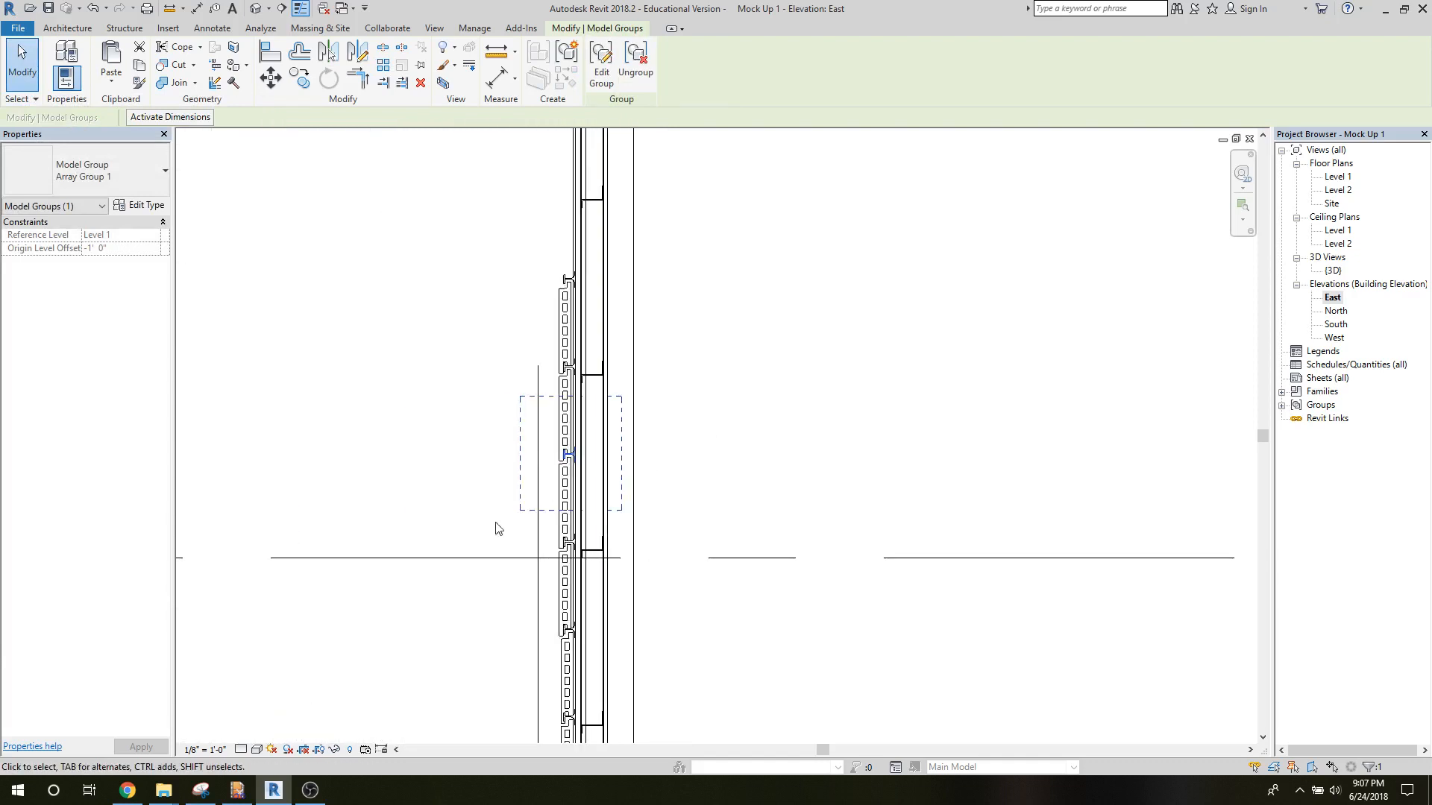
middle_click_drag(502, 521, 382, 240)
double_click(1336, 190)
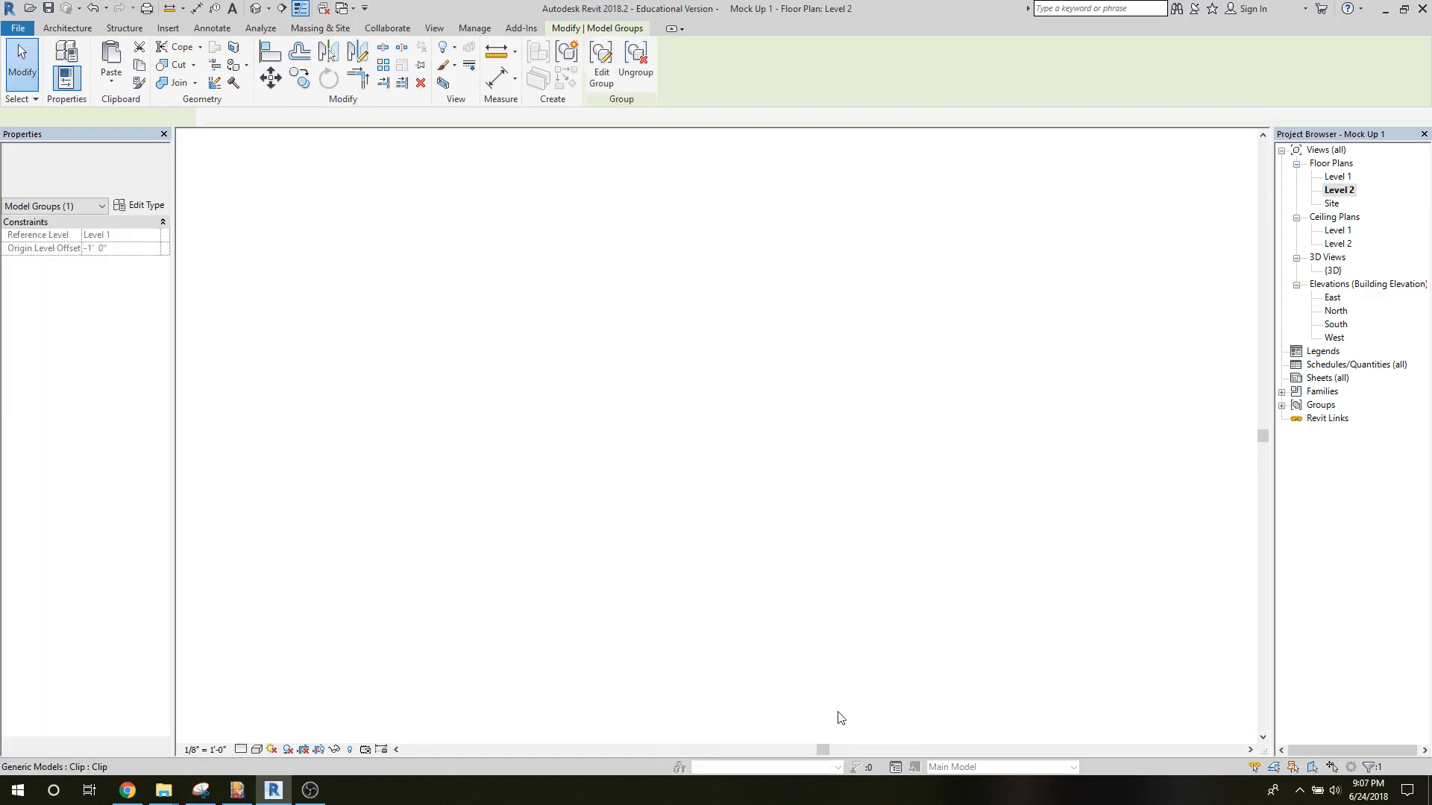
Group all the clips at the right end track channel as a model group named "clips".
scroll(700, 679, "down", 4)
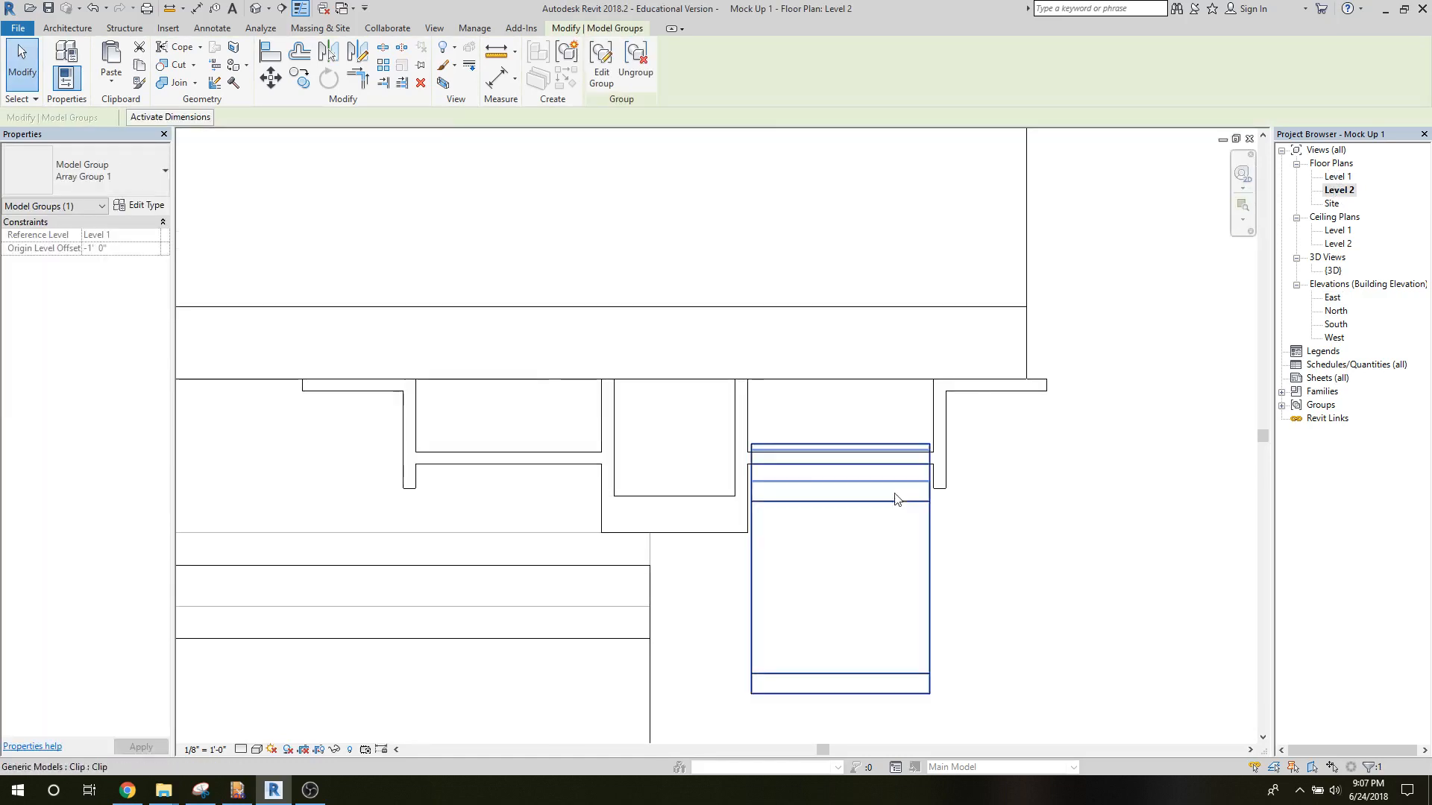
left_click(712, 299)
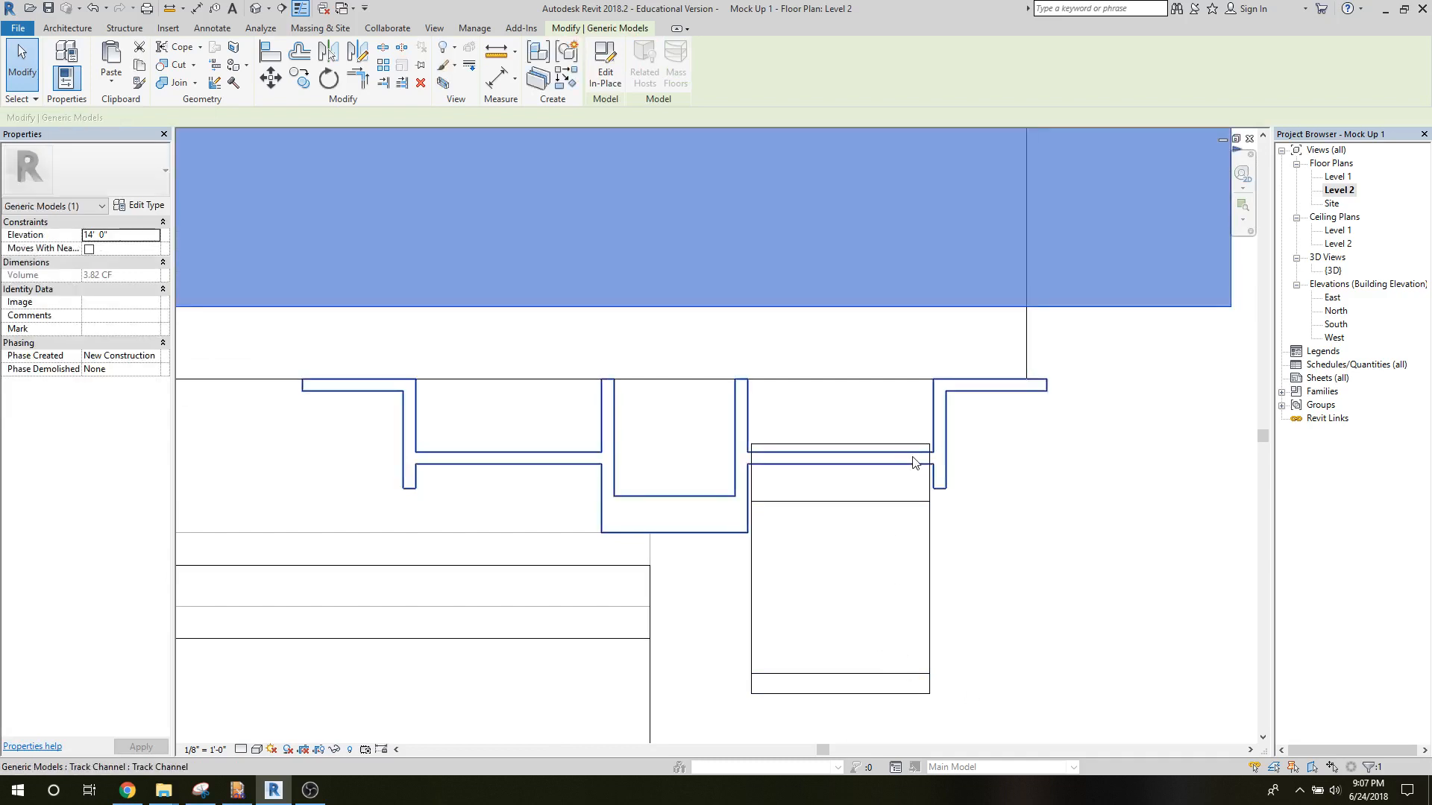
key("Escape")
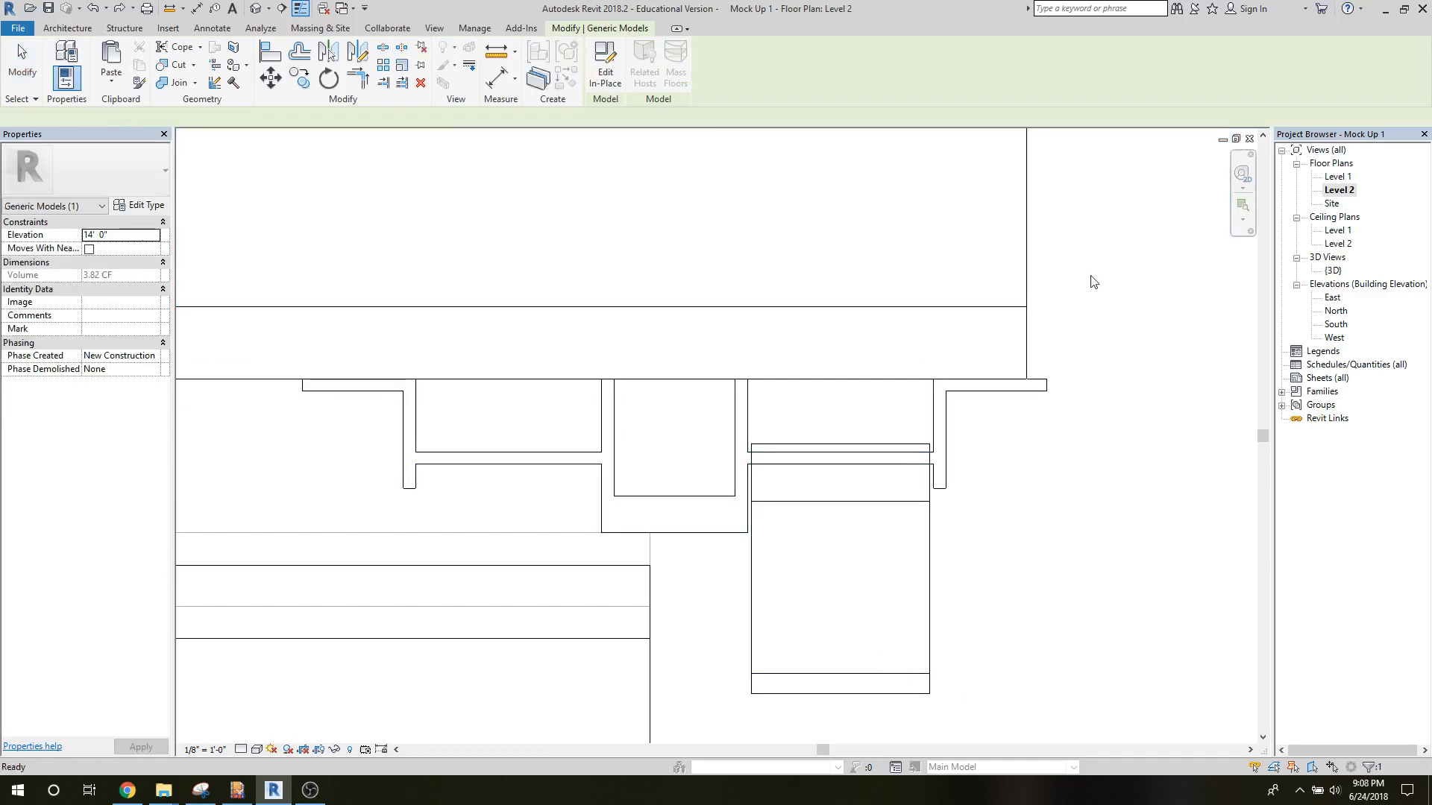
left_click_drag(904, 657, 1106, 589)
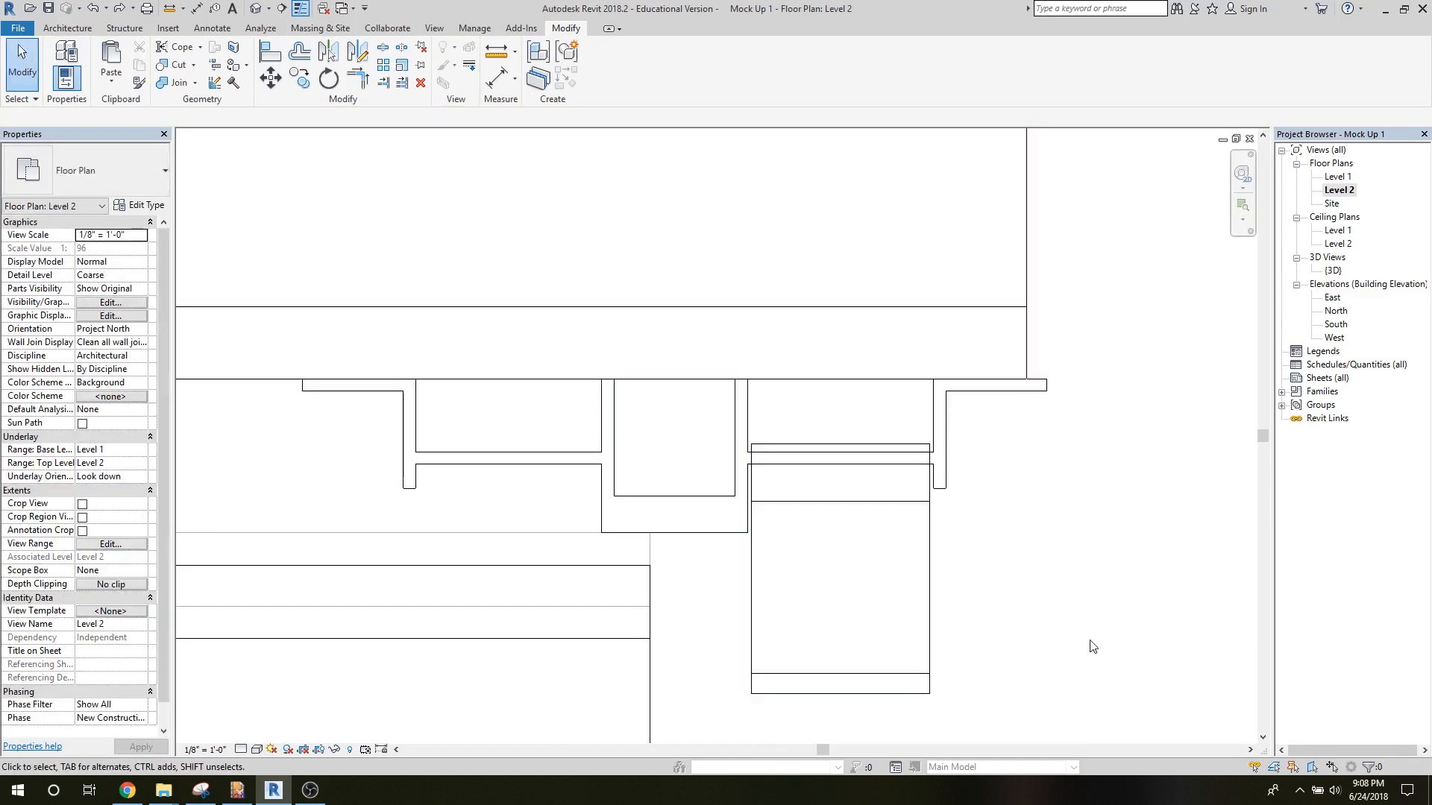
left_click_drag(979, 717, 774, 680)
key("Escape")
left_click_drag(704, 718, 987, 420)
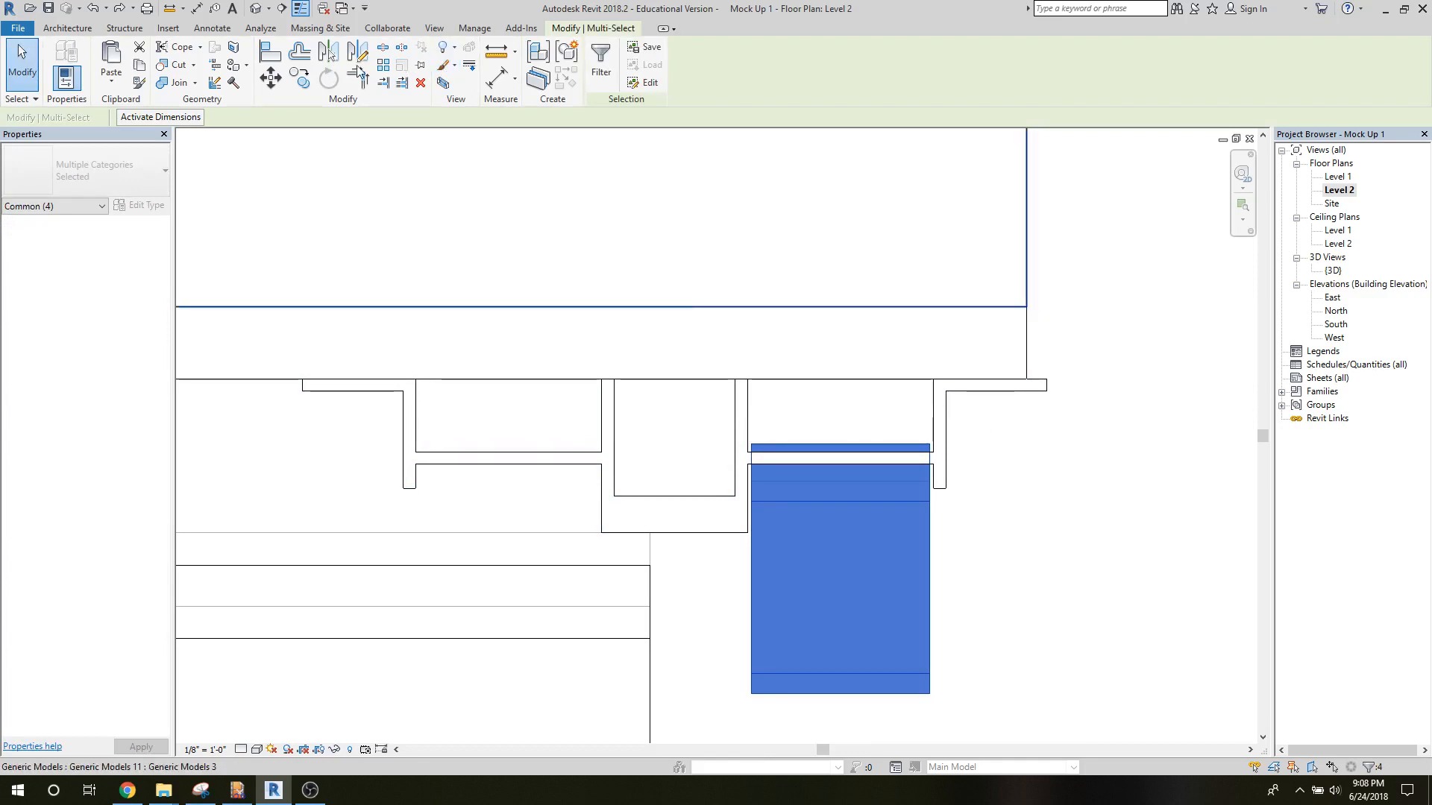
left_click(567, 60)
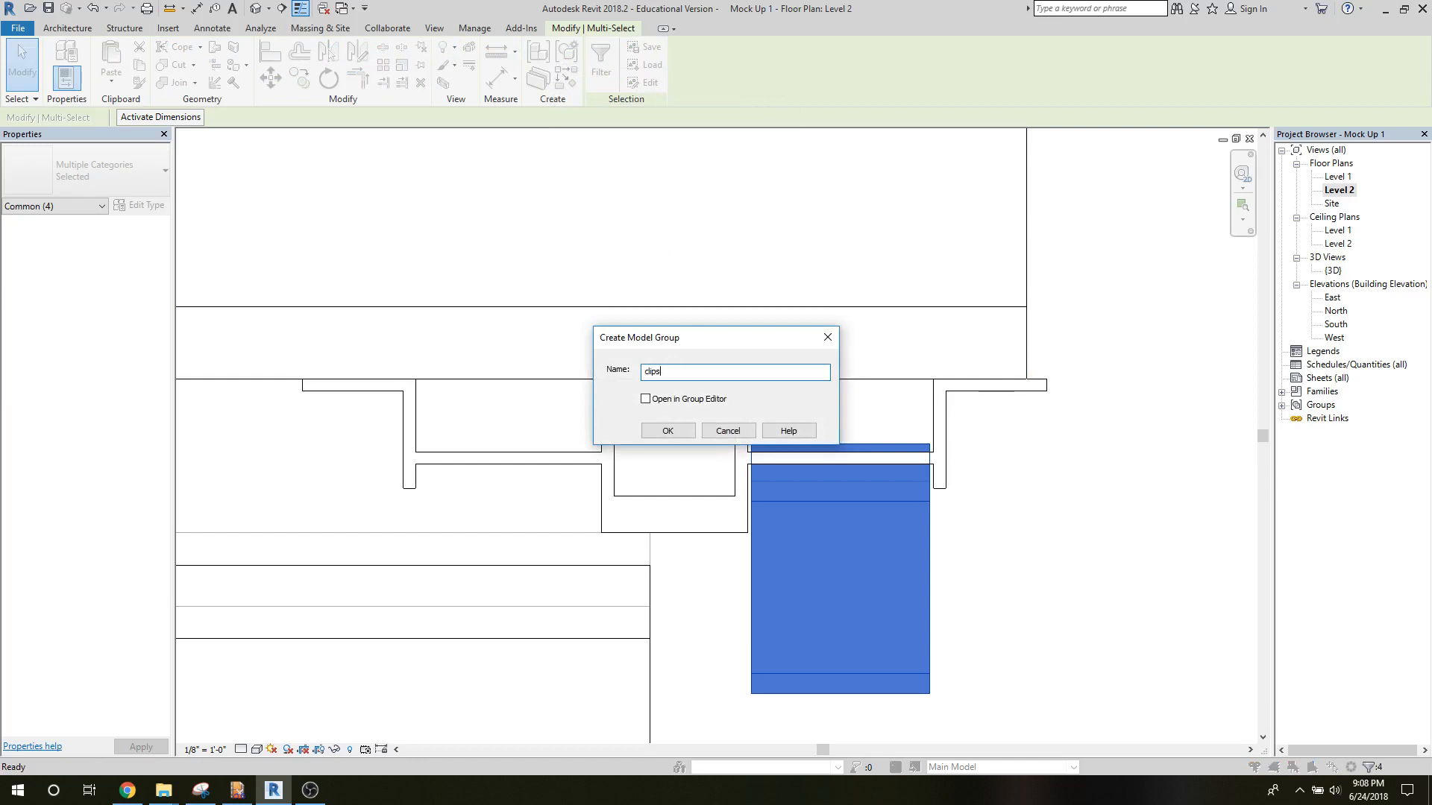
left_click(667, 431)
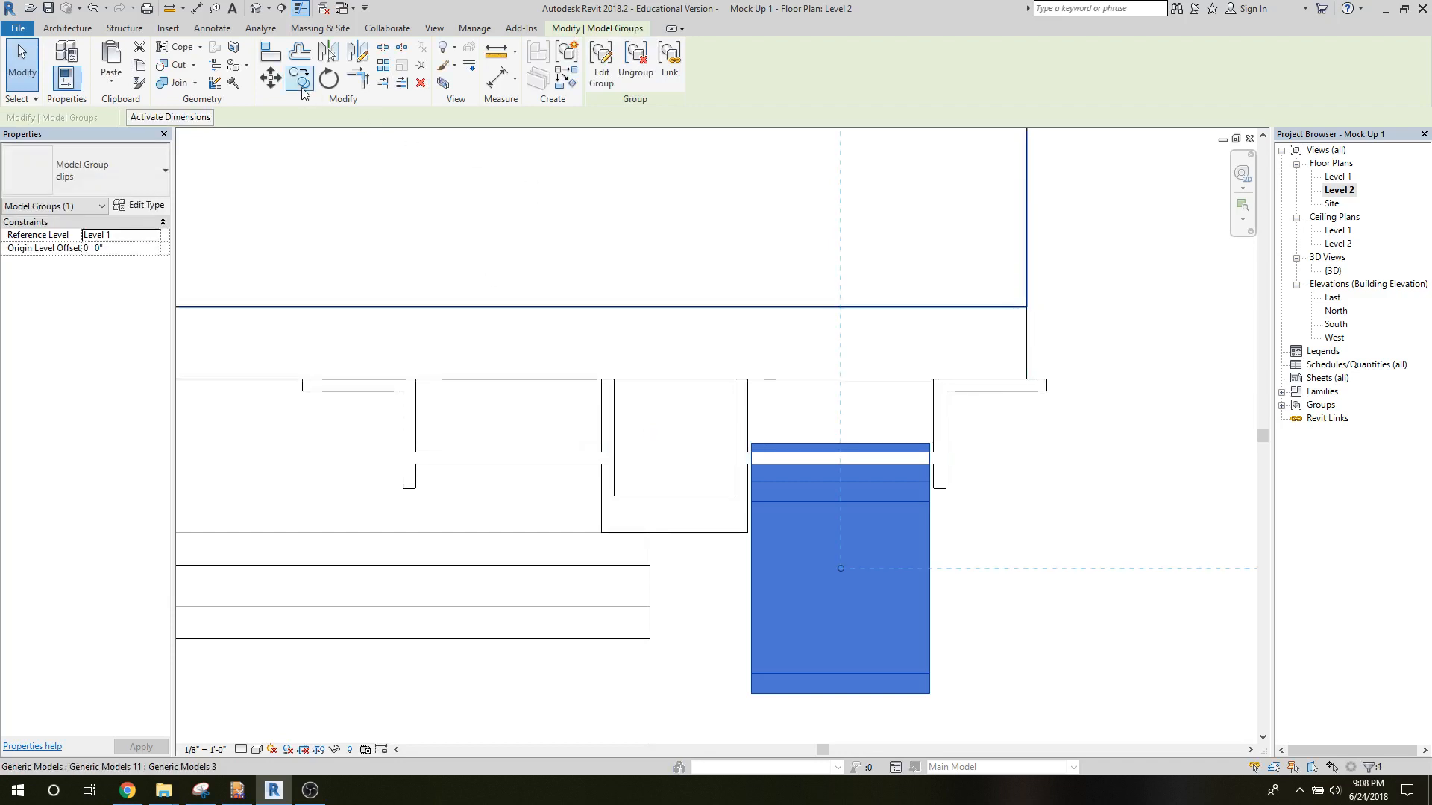
Copy the clips group from the midpoint of the end track channel's right recess to the midpoint of its left recess.
left_click(299, 77)
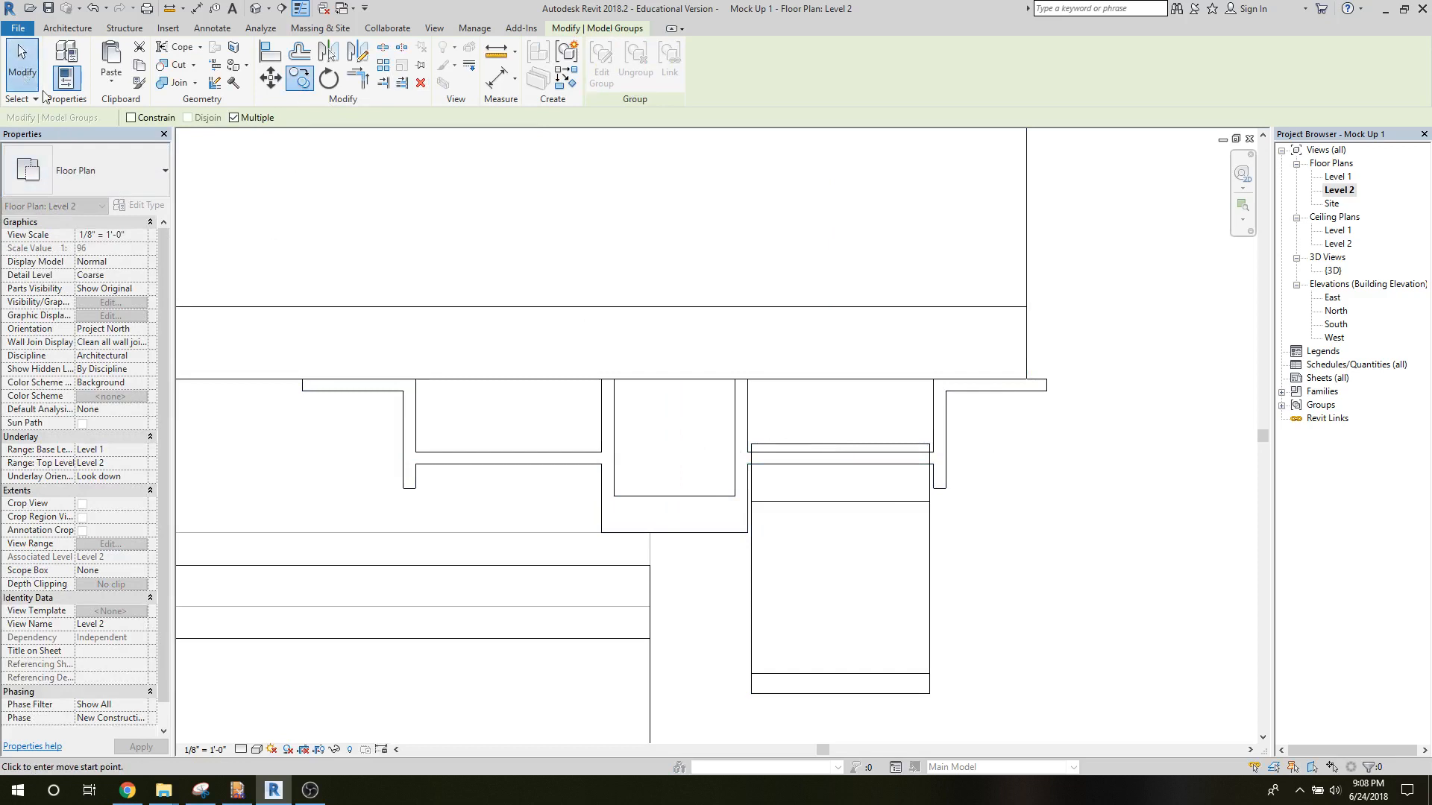
left_click(24, 75)
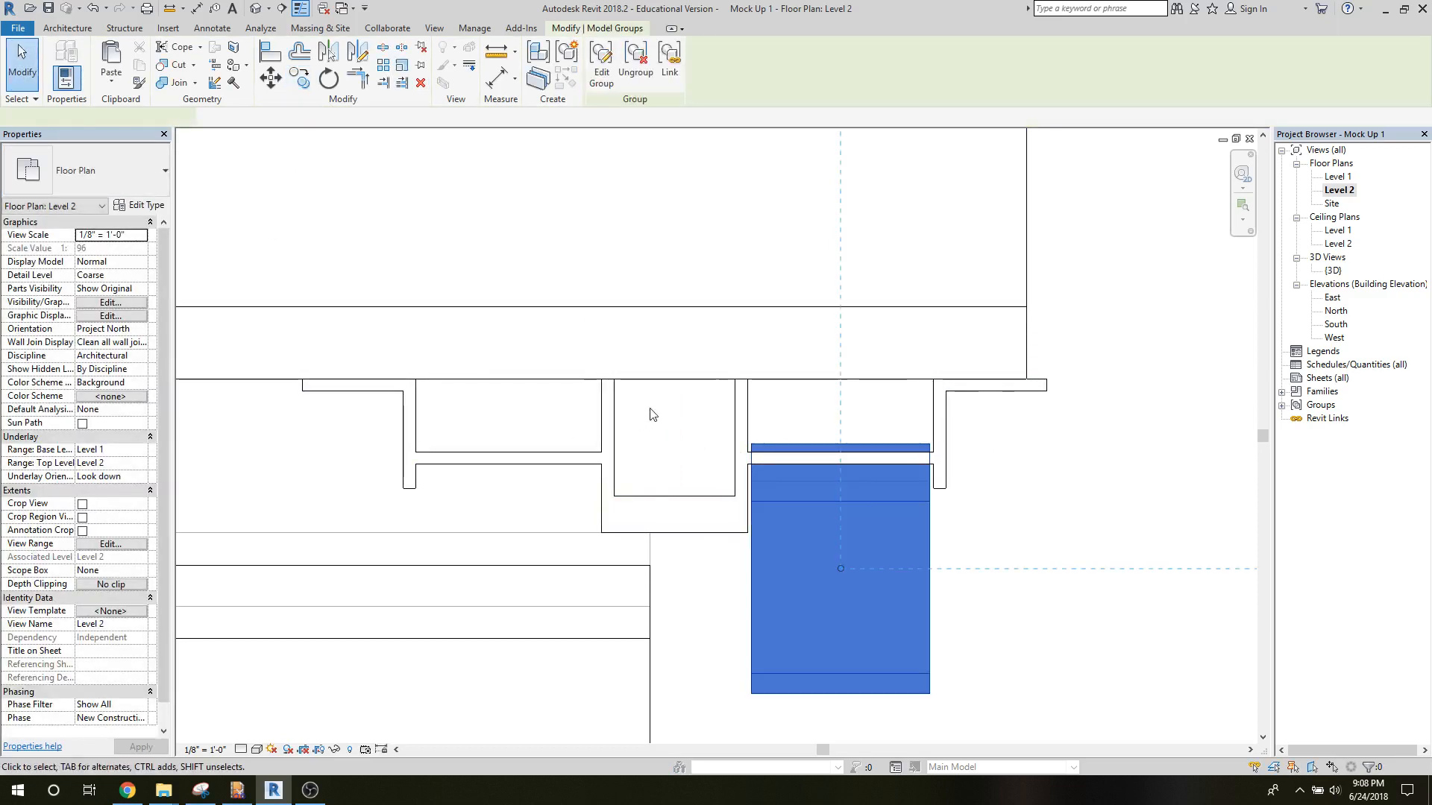
left_click(299, 78)
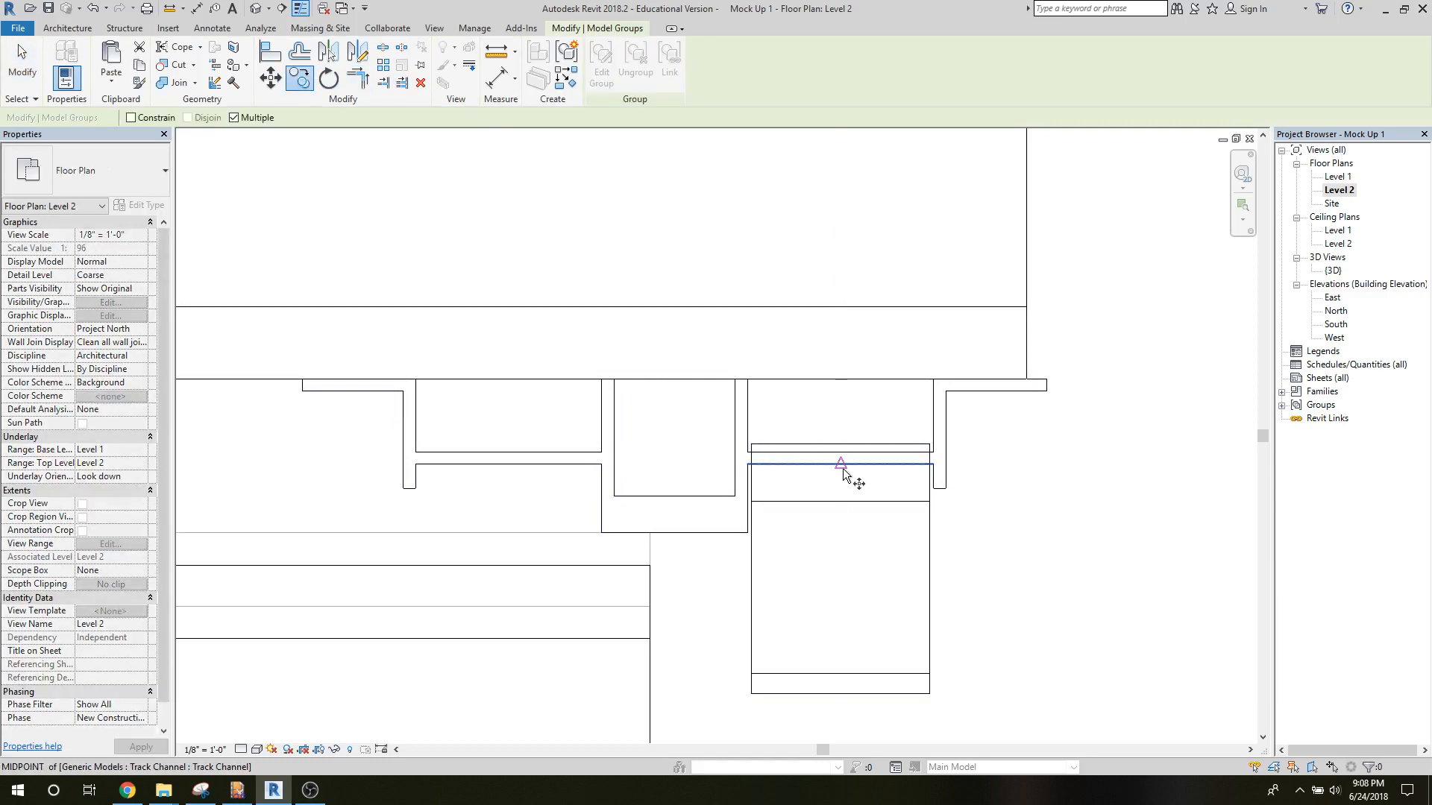
left_click(843, 468)
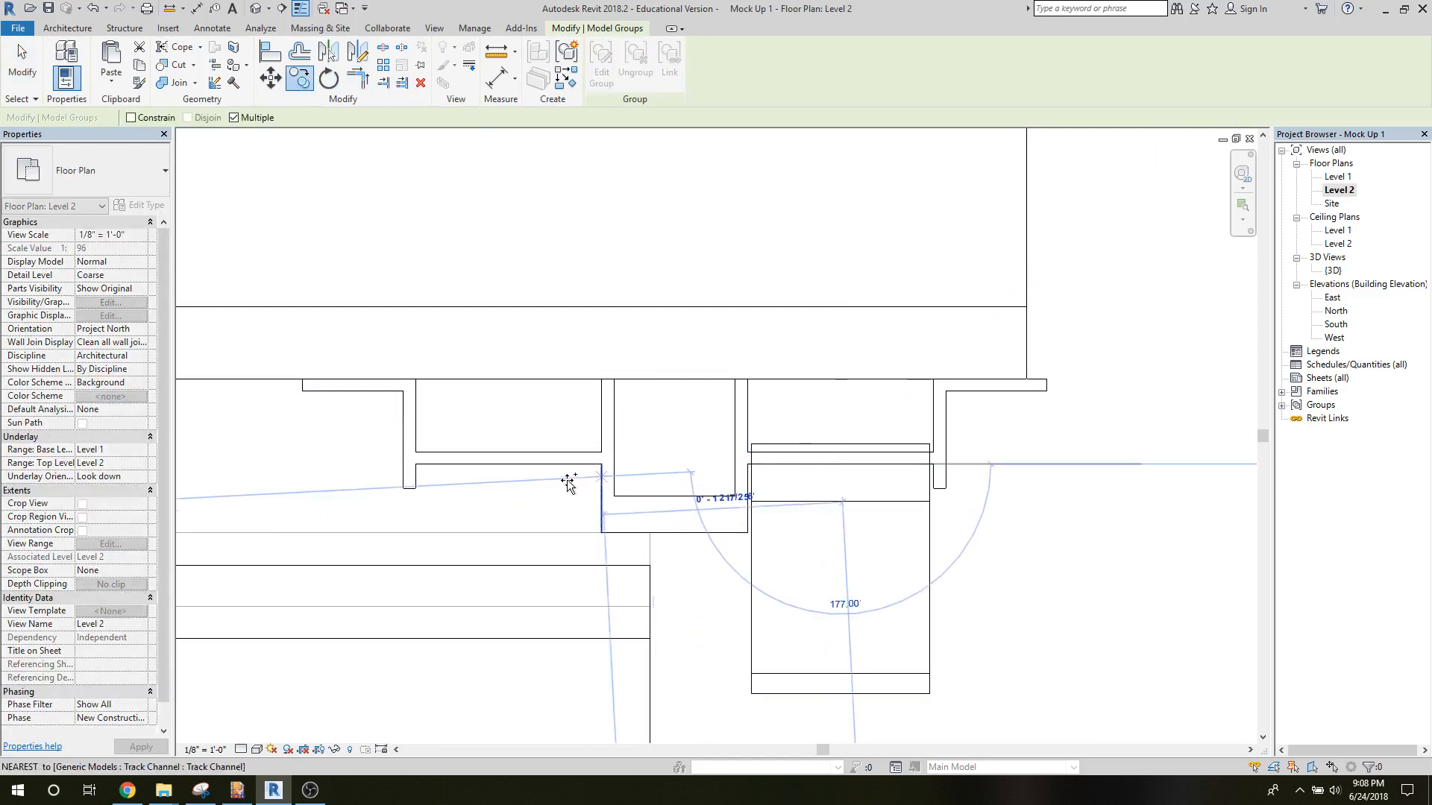
left_click(508, 469)
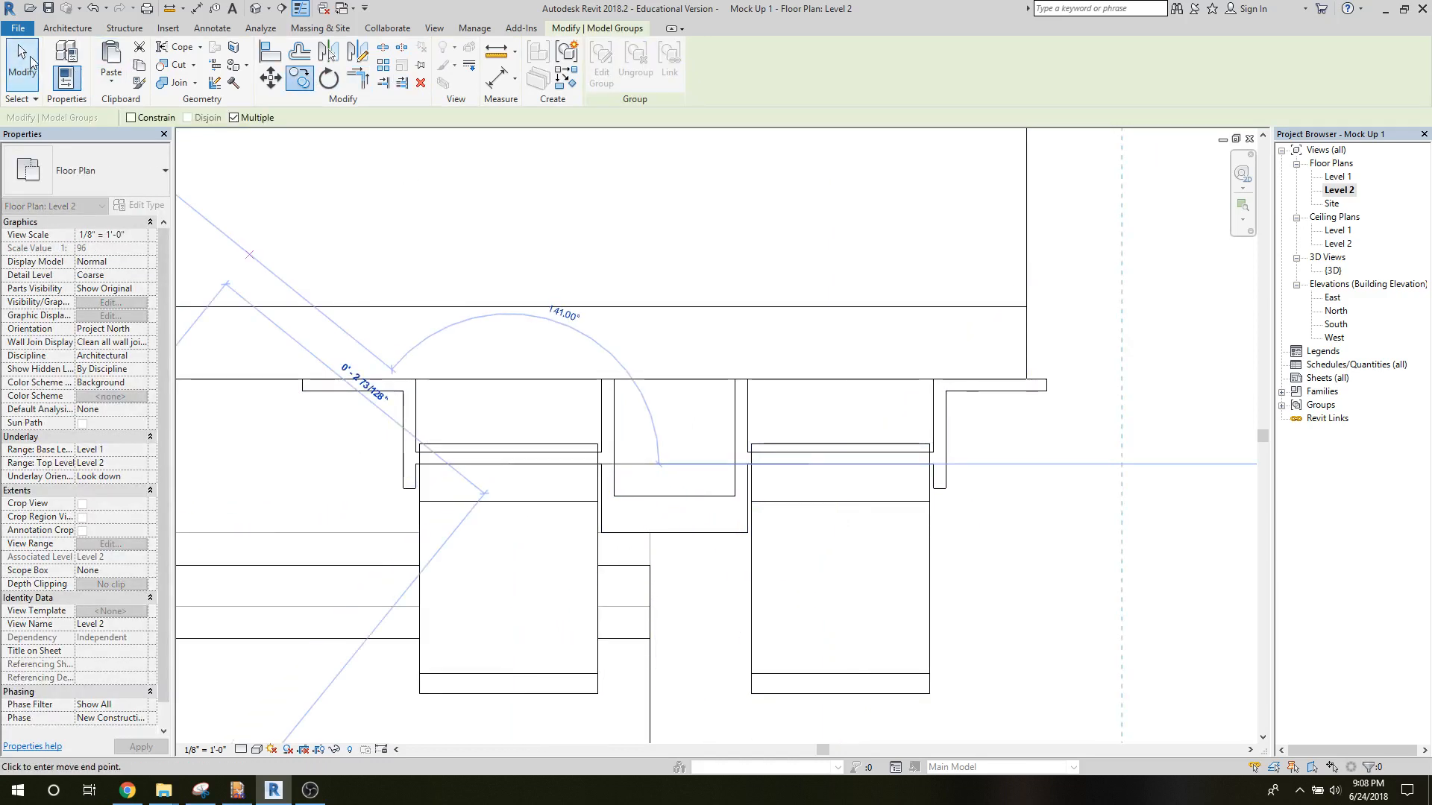
left_click(31, 63)
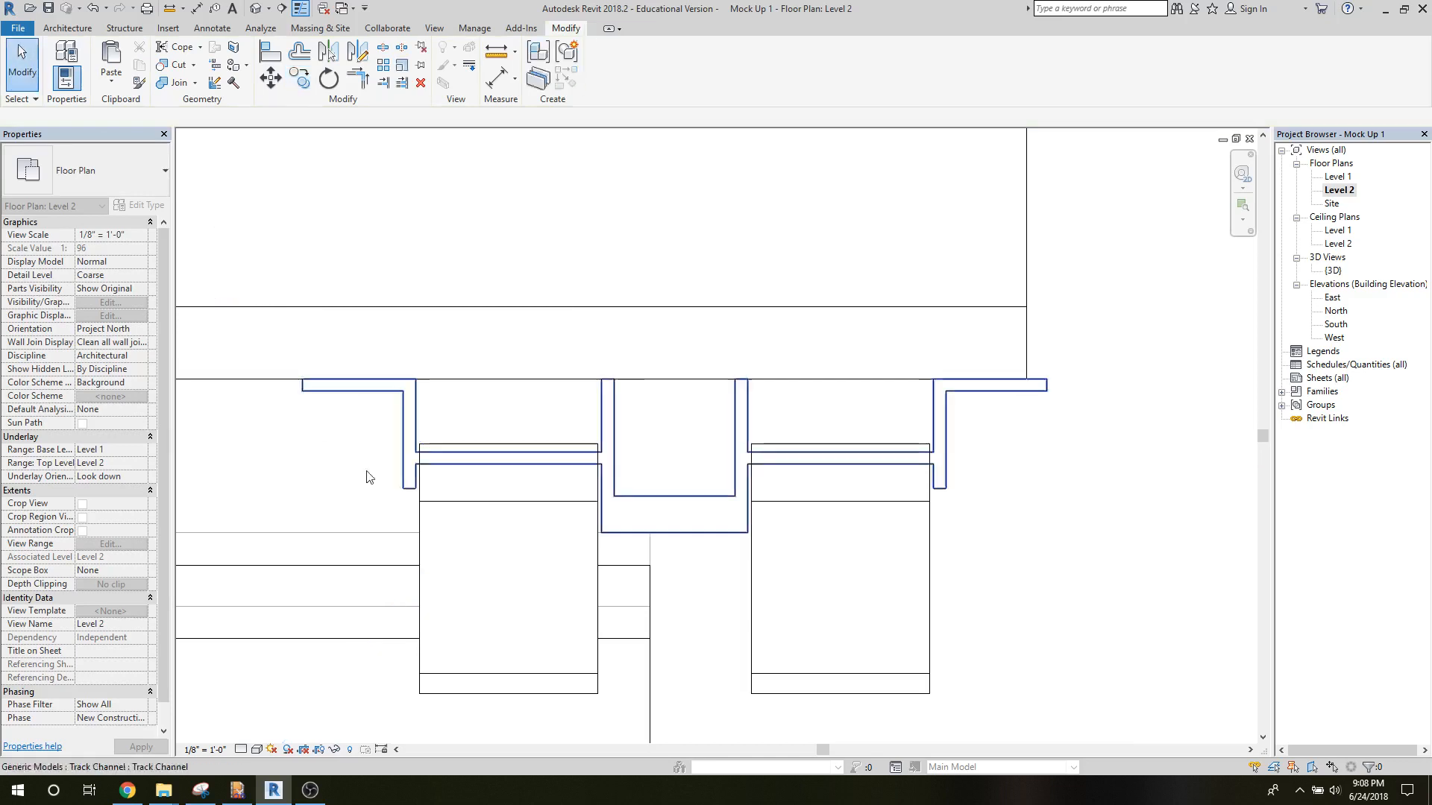
Array both clips groups leftward along the wall as 3 grouped and associated items, spaced 3 feet apart.
left_click(440, 501)
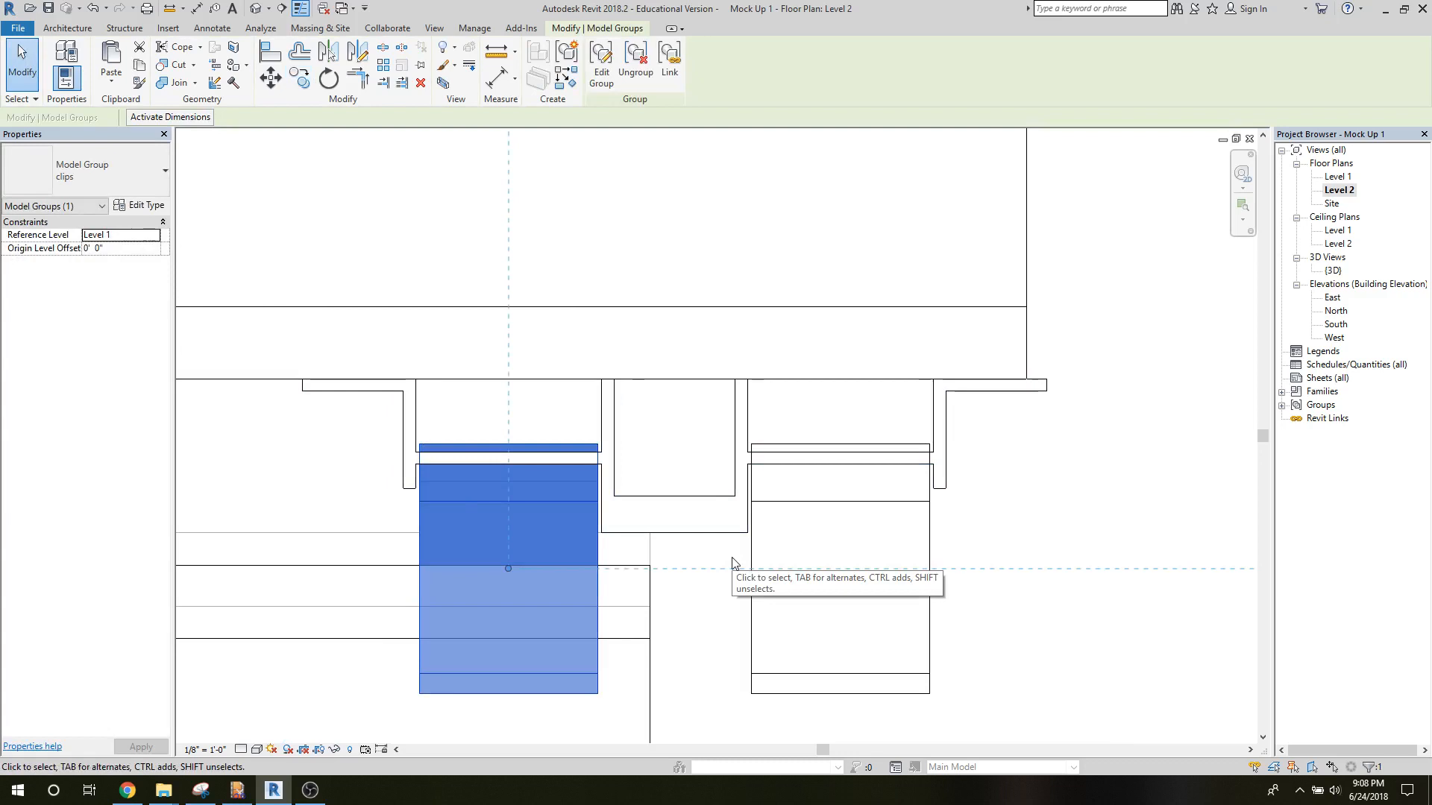
left_click(753, 610, "ctrl")
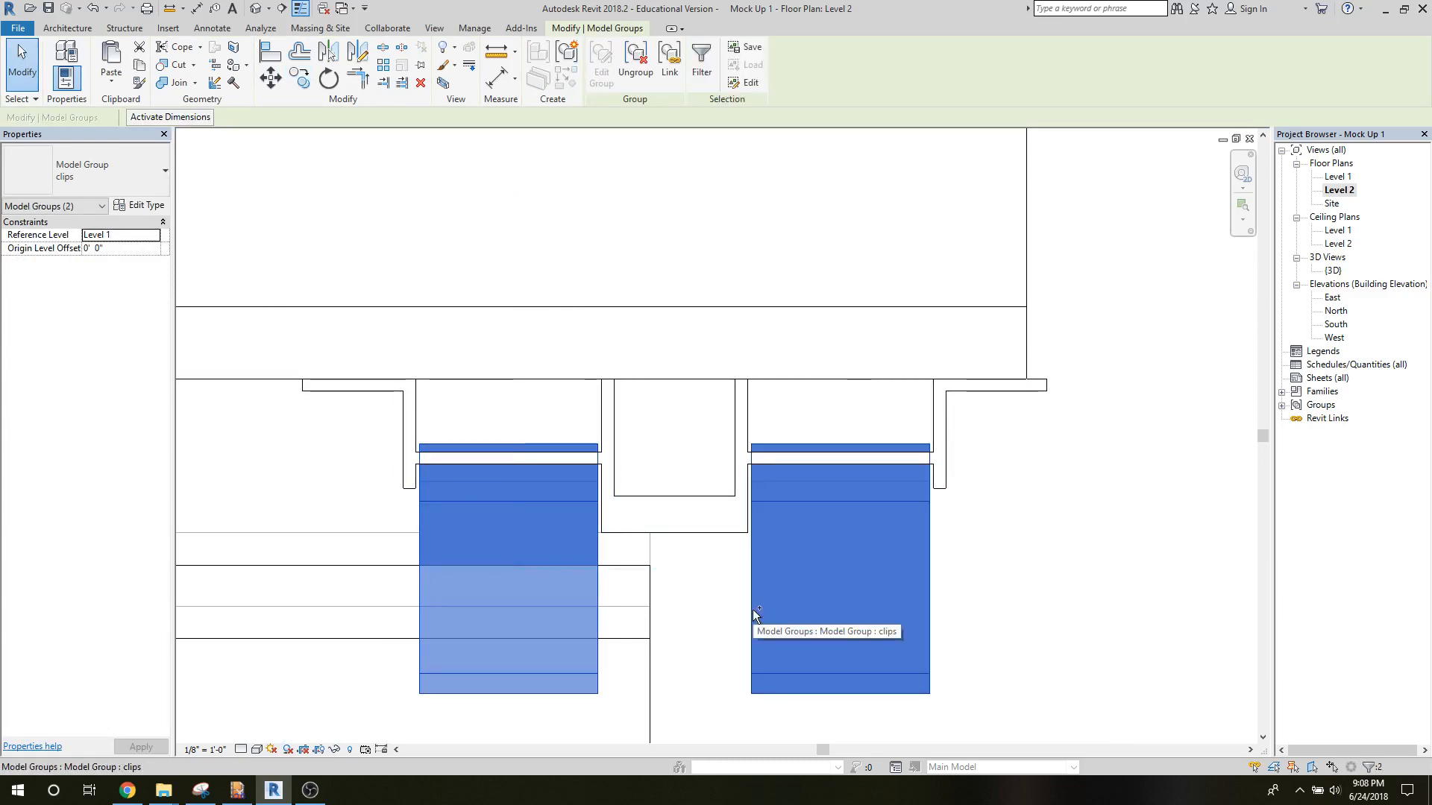
scroll(753, 610, "down", 4)
middle_click_drag(507, 627, 590, 629)
scroll(637, 625, "down", 5)
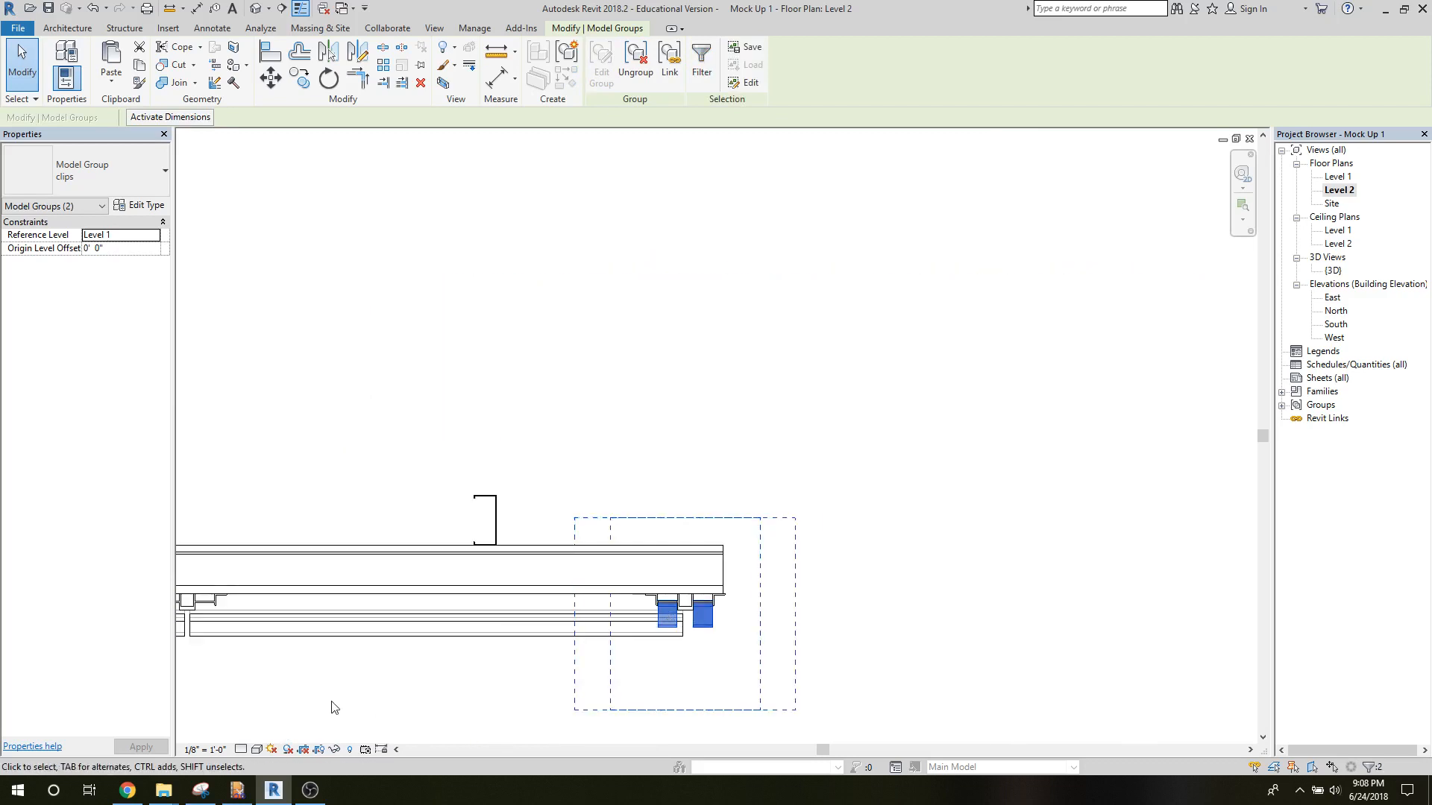
middle_click_drag(334, 708, 737, 560)
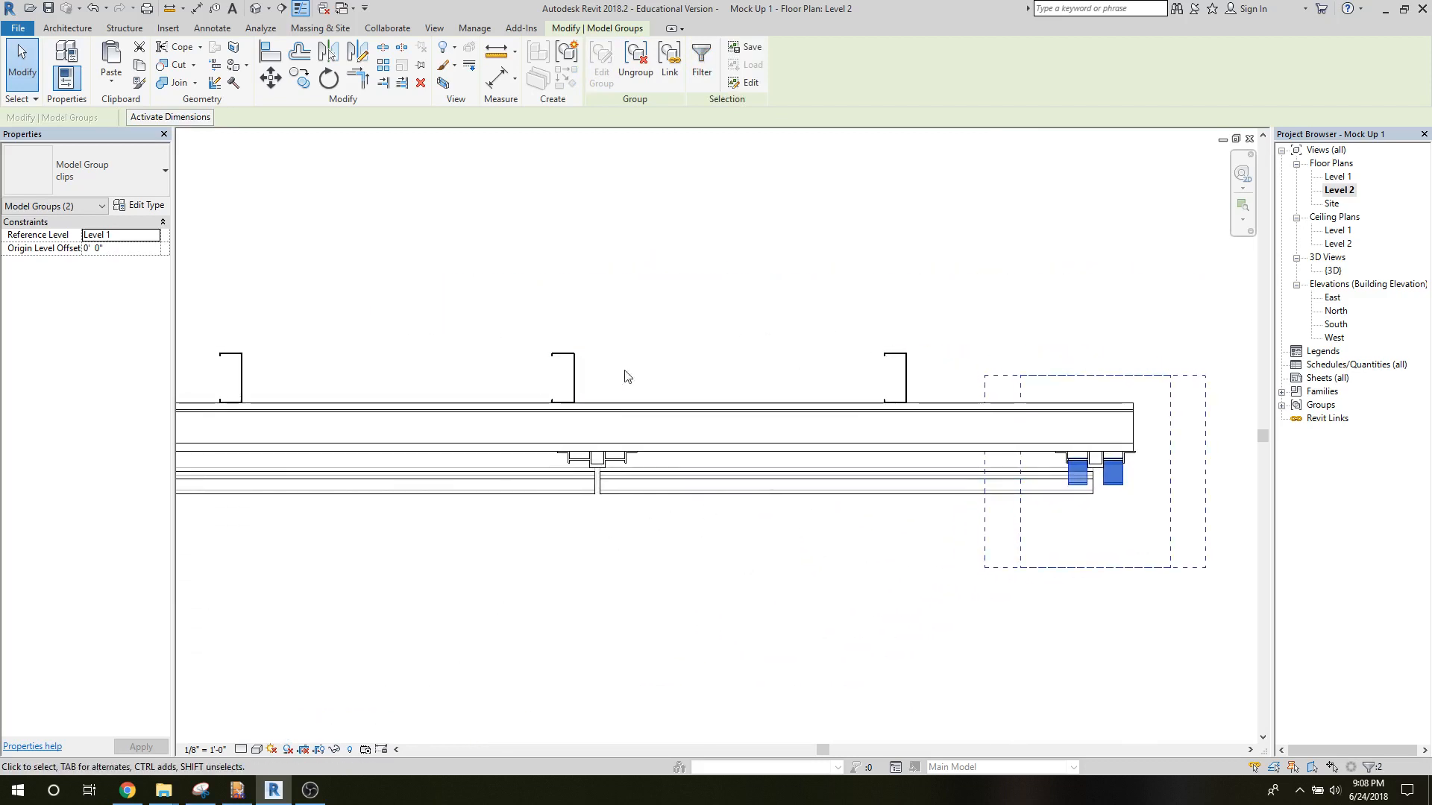
scroll(627, 403, "down", 5)
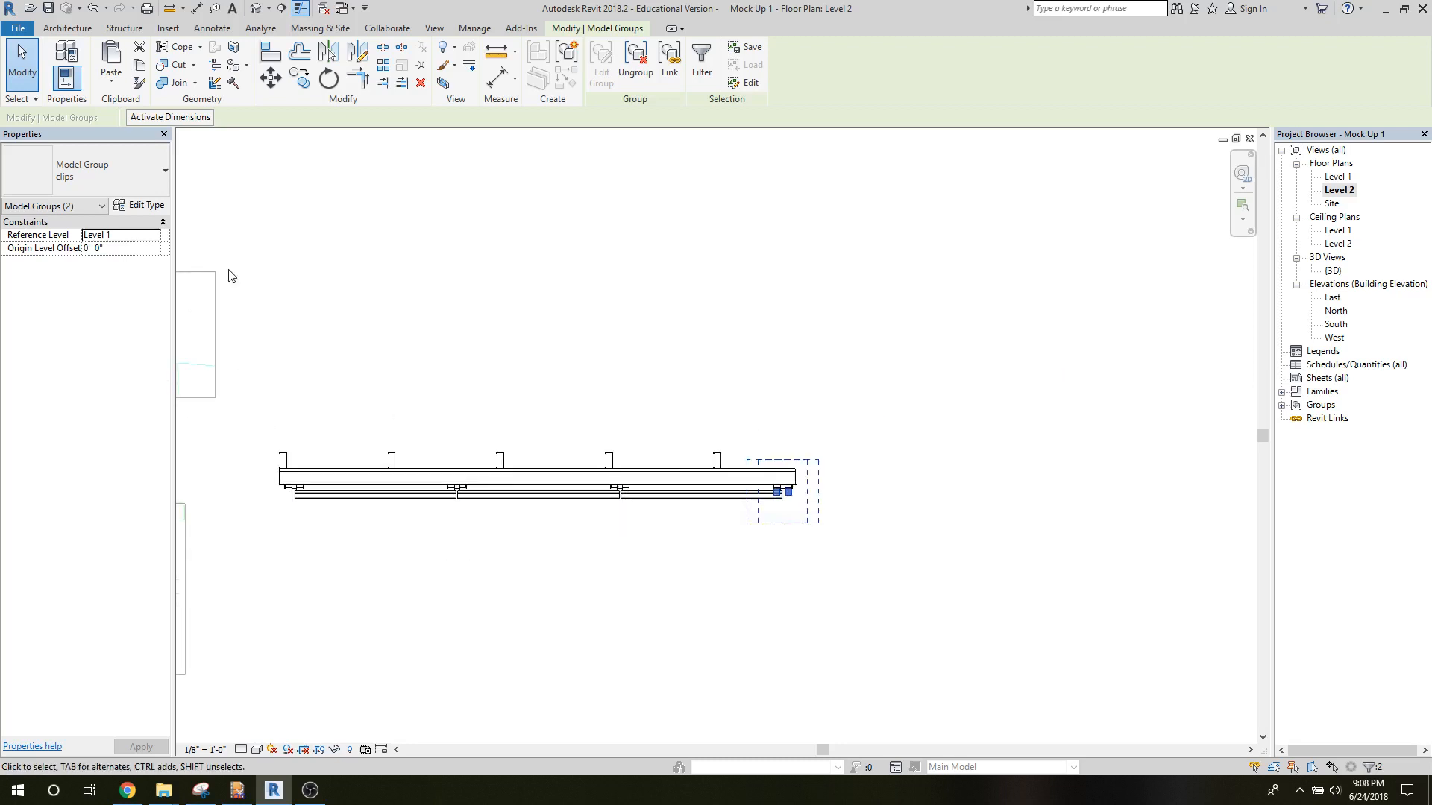
left_click(383, 68)
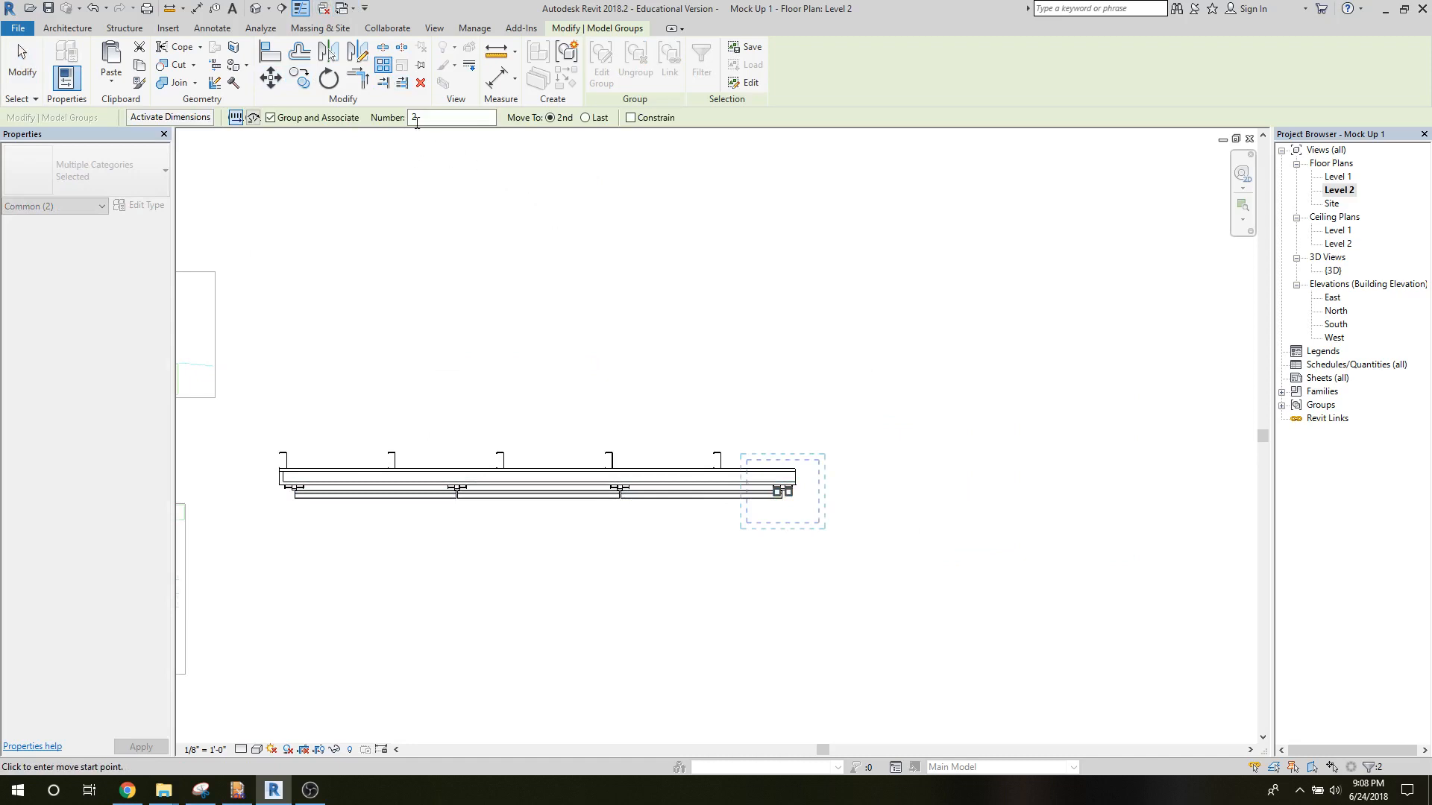
left_click(422, 121)
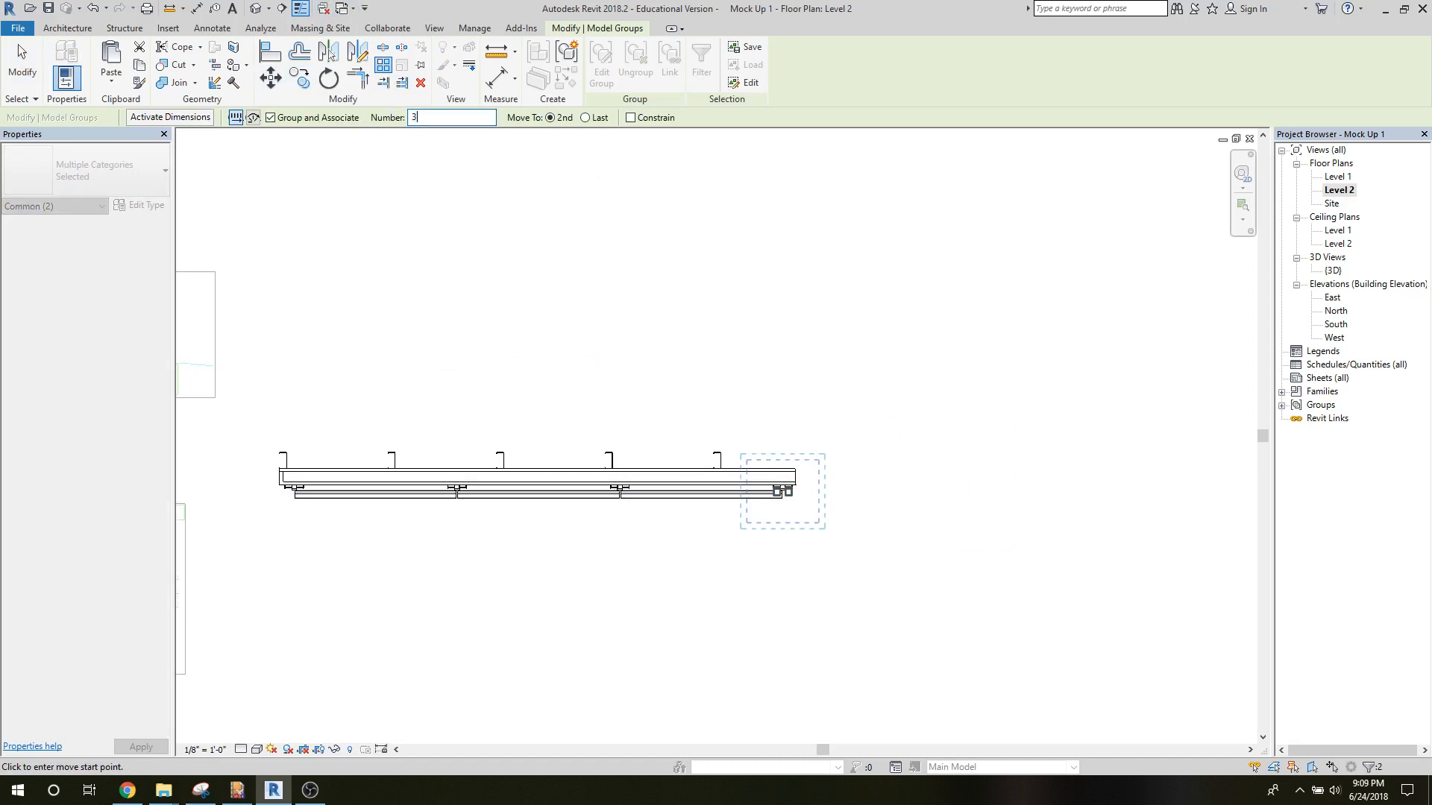
left_click(792, 497)
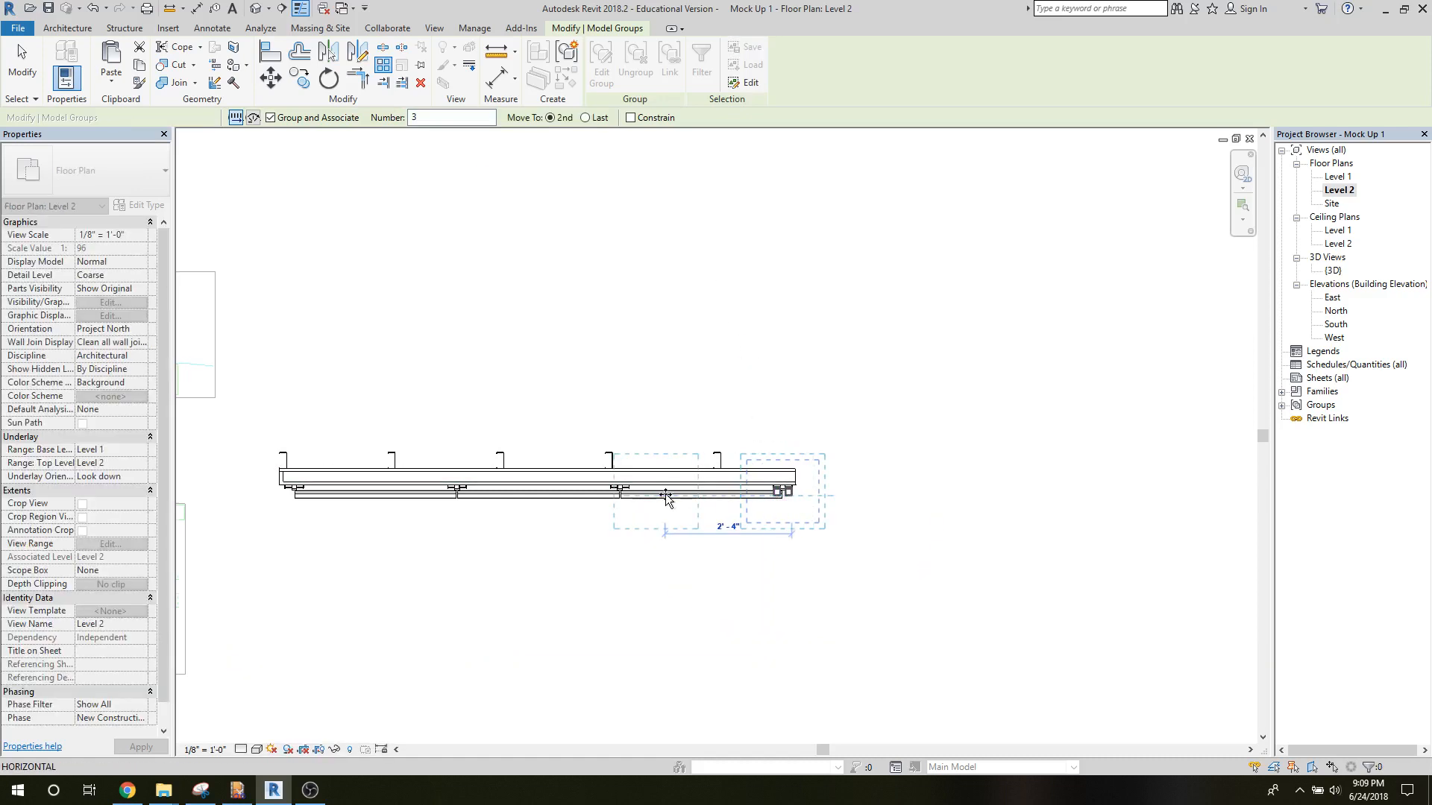
type("3")
key("Return")
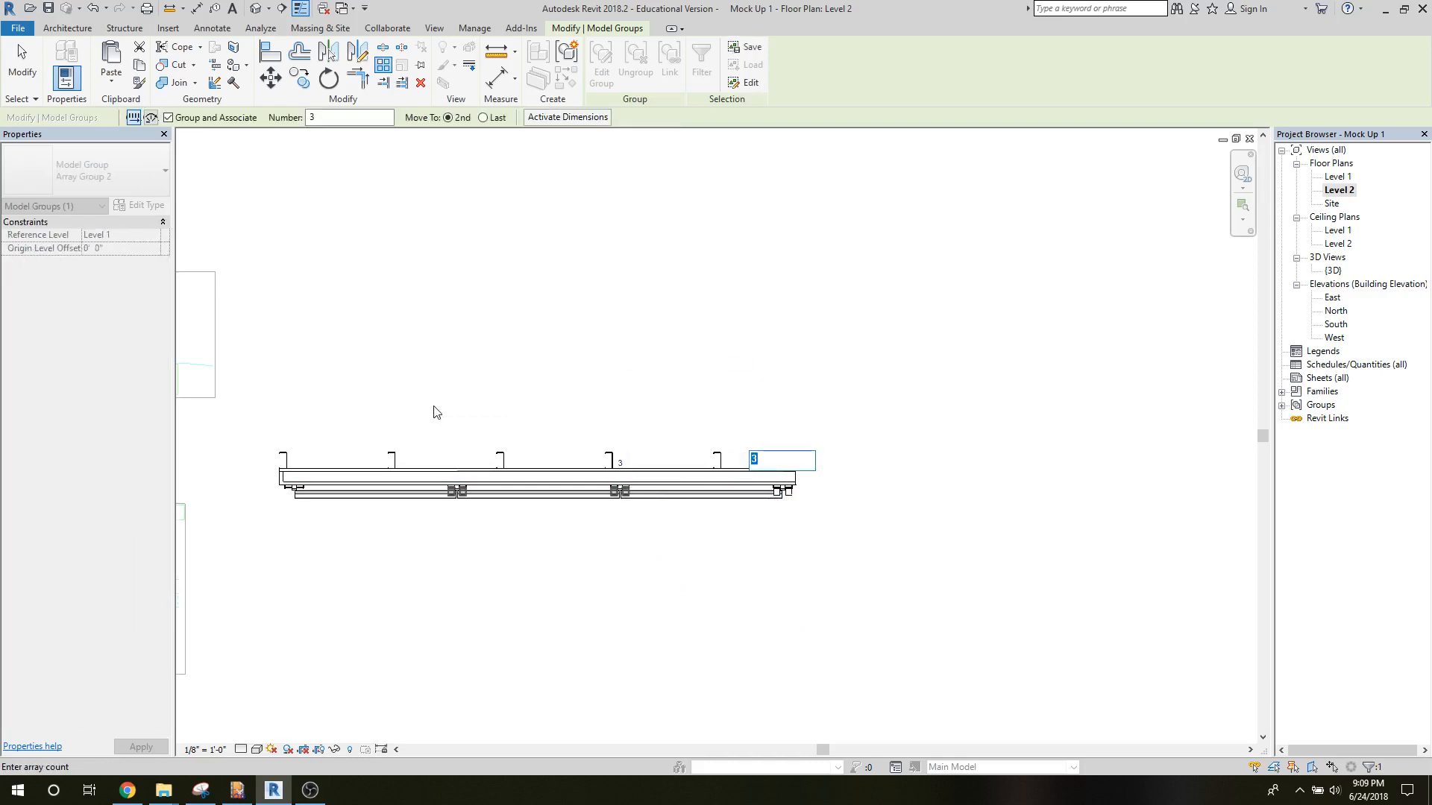
key("Return")
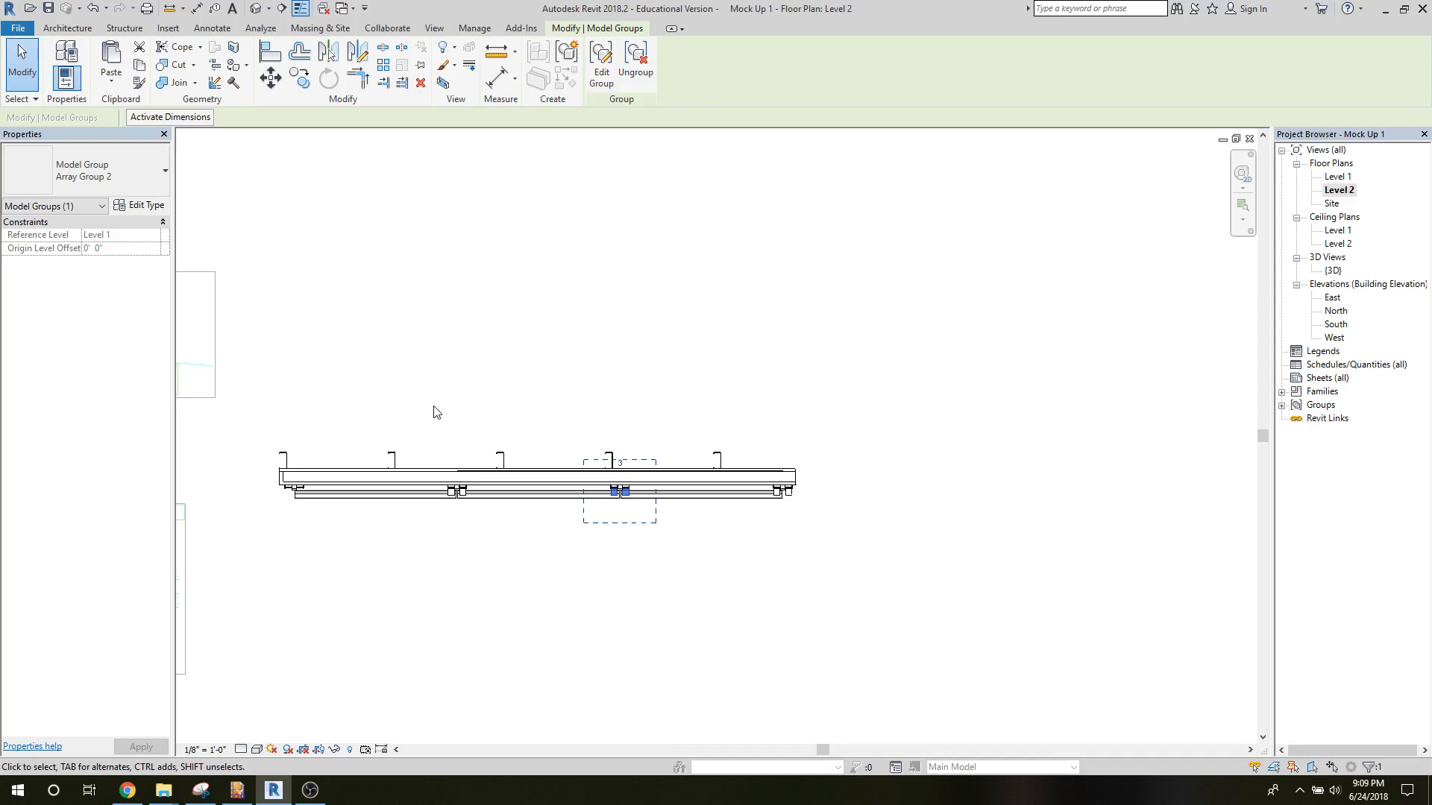
left_click(396, 407)
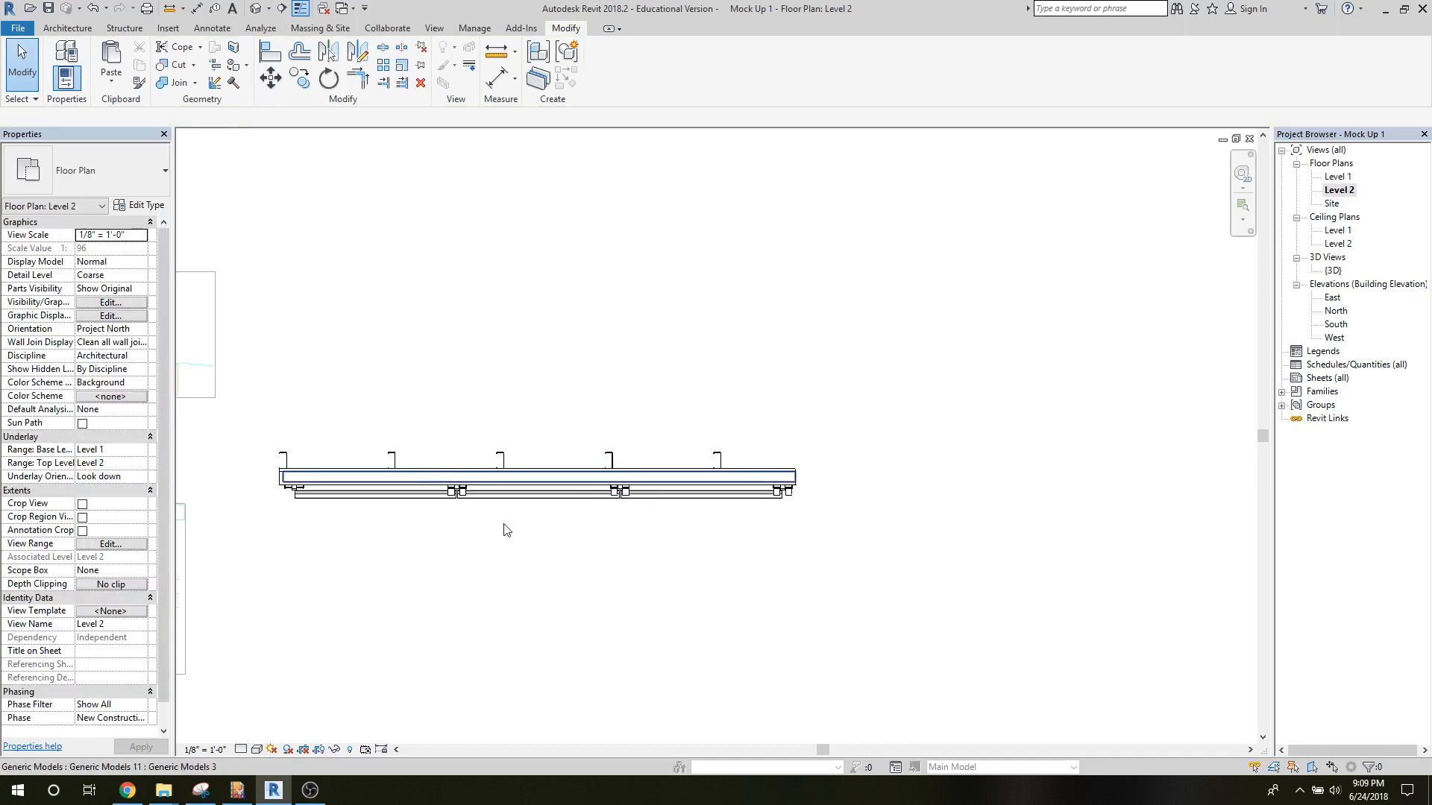
Copy the leftmost arrayed pair of clips groups 3 feet left onto the track channel at the wall's far end.
scroll(503, 530, "up", 3)
scroll(504, 530, "up", 4)
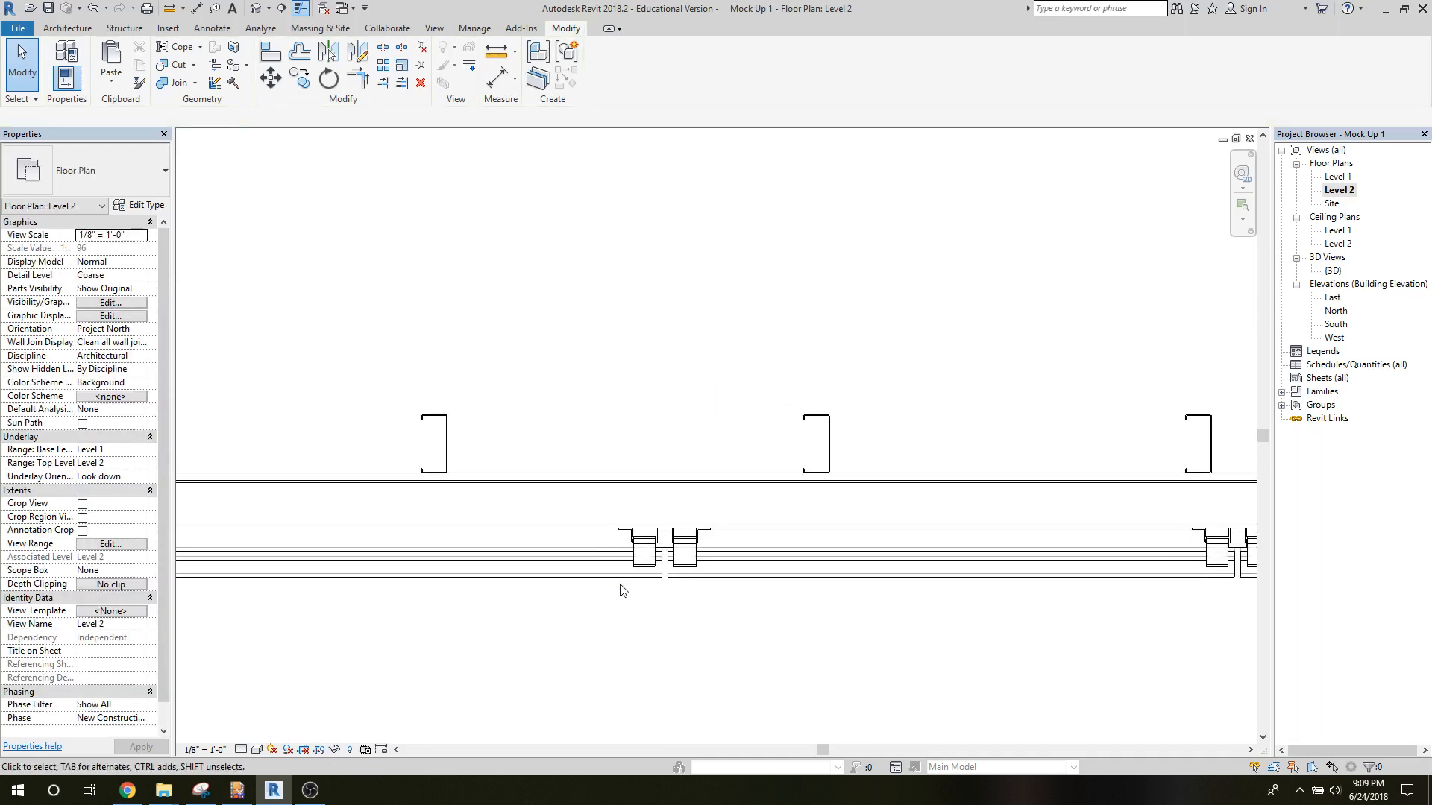
left_click(639, 571)
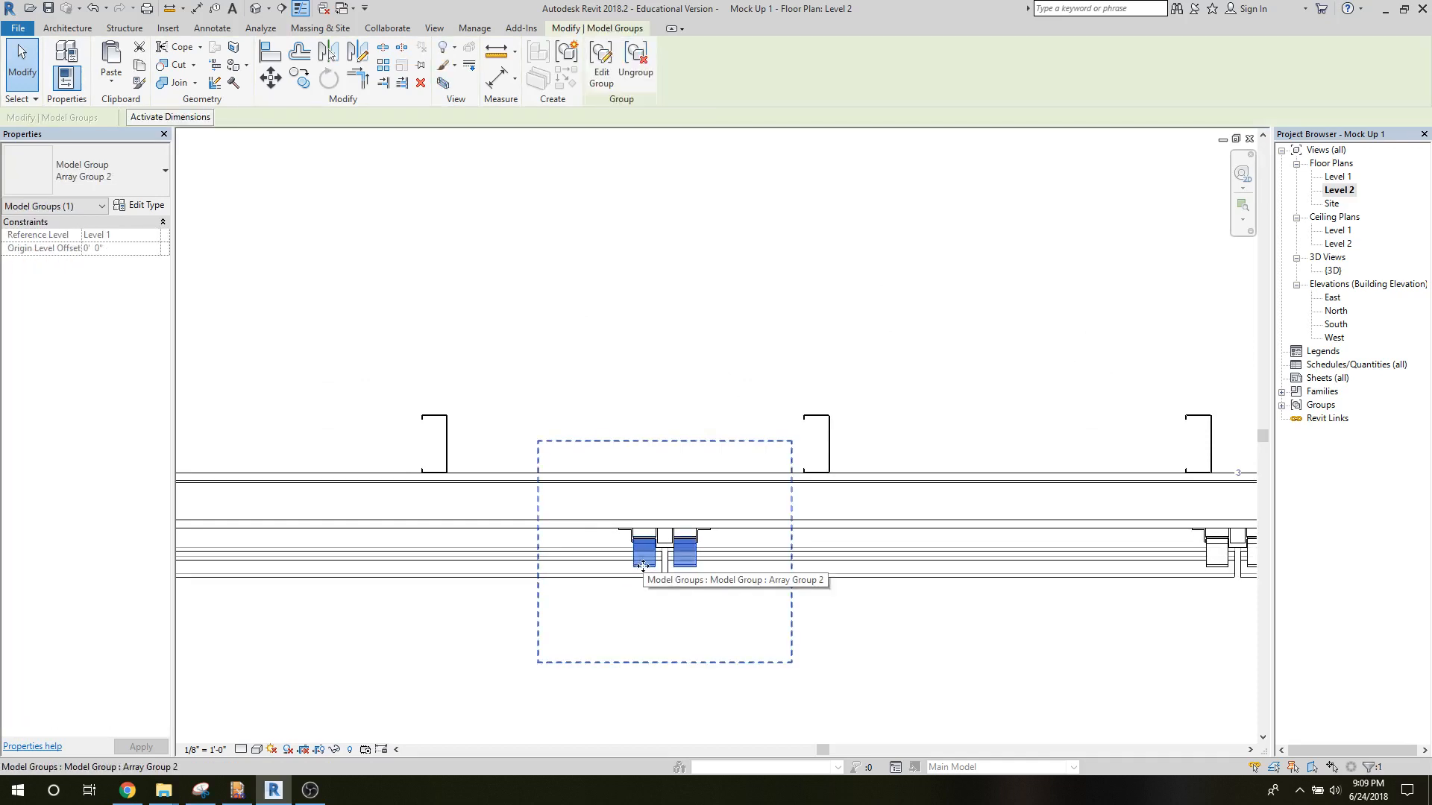
scroll(573, 337, "down", 4)
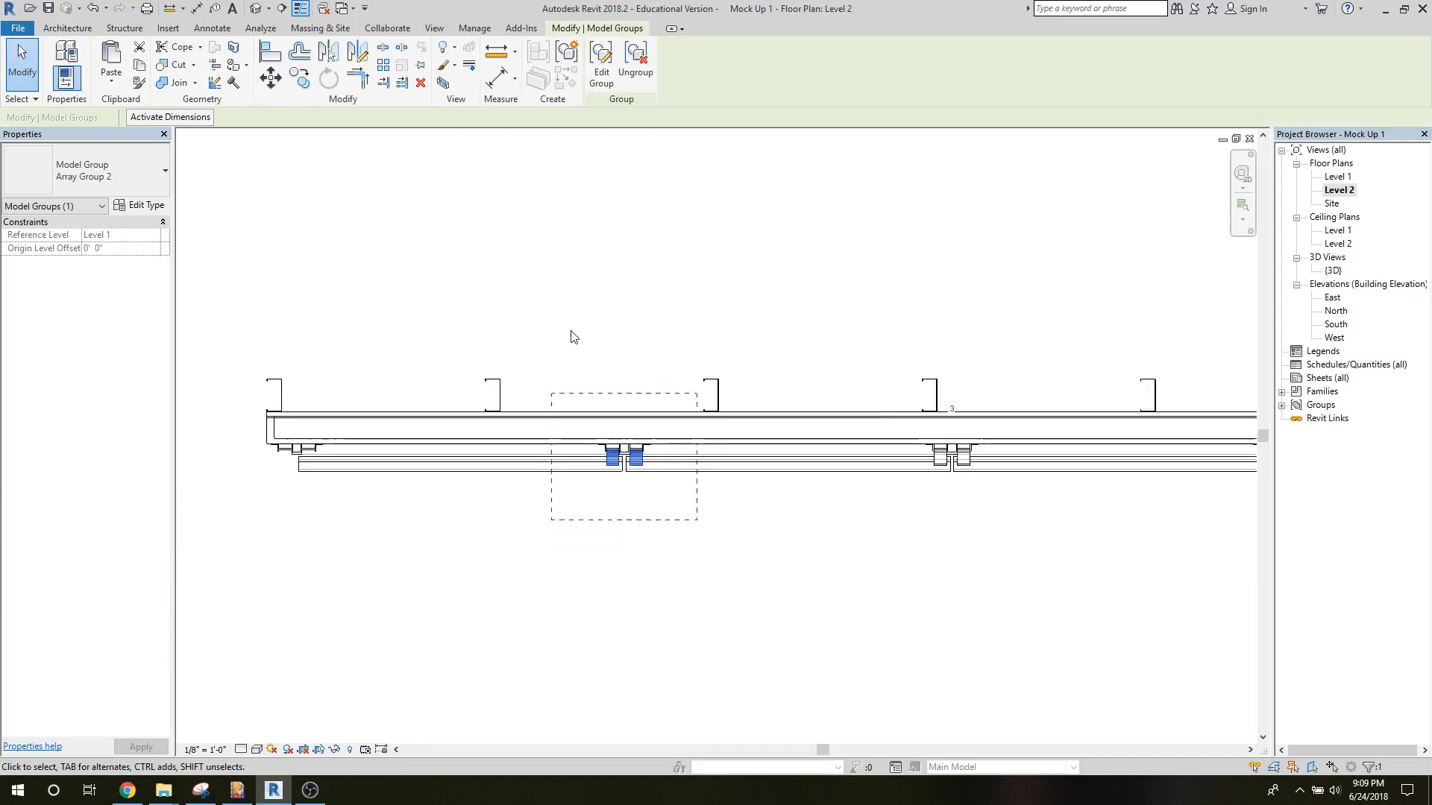
left_click(300, 78)
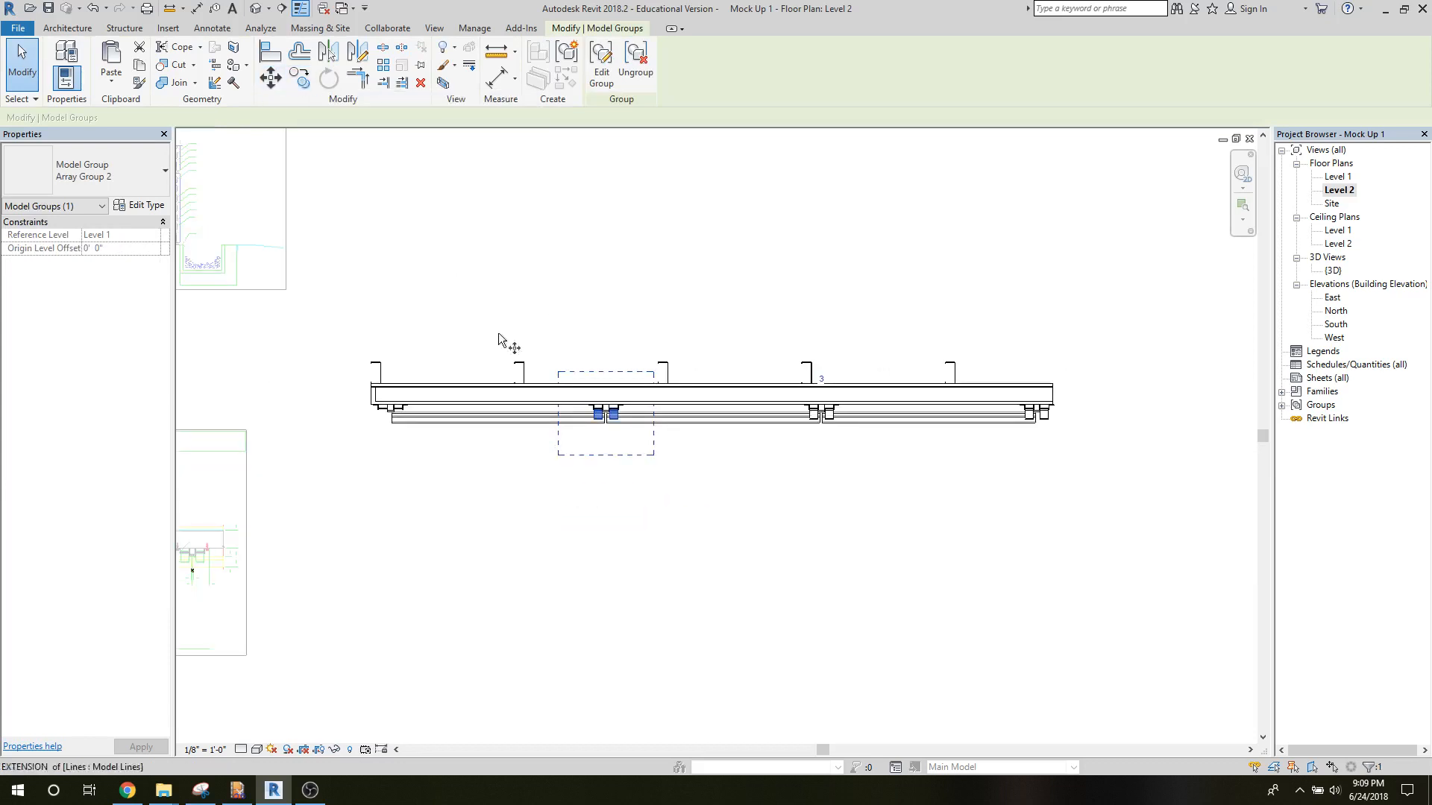
left_click(592, 414)
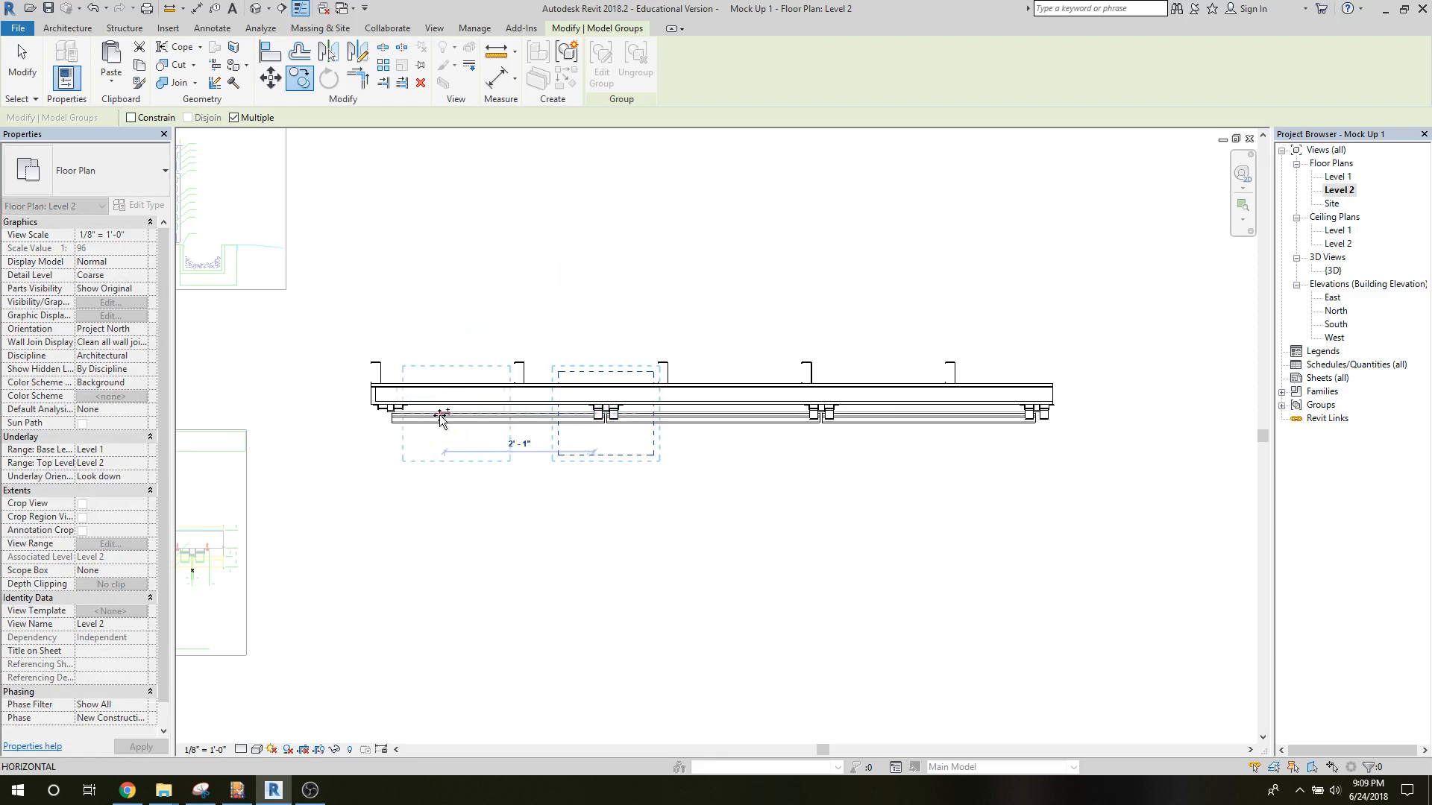
type("3")
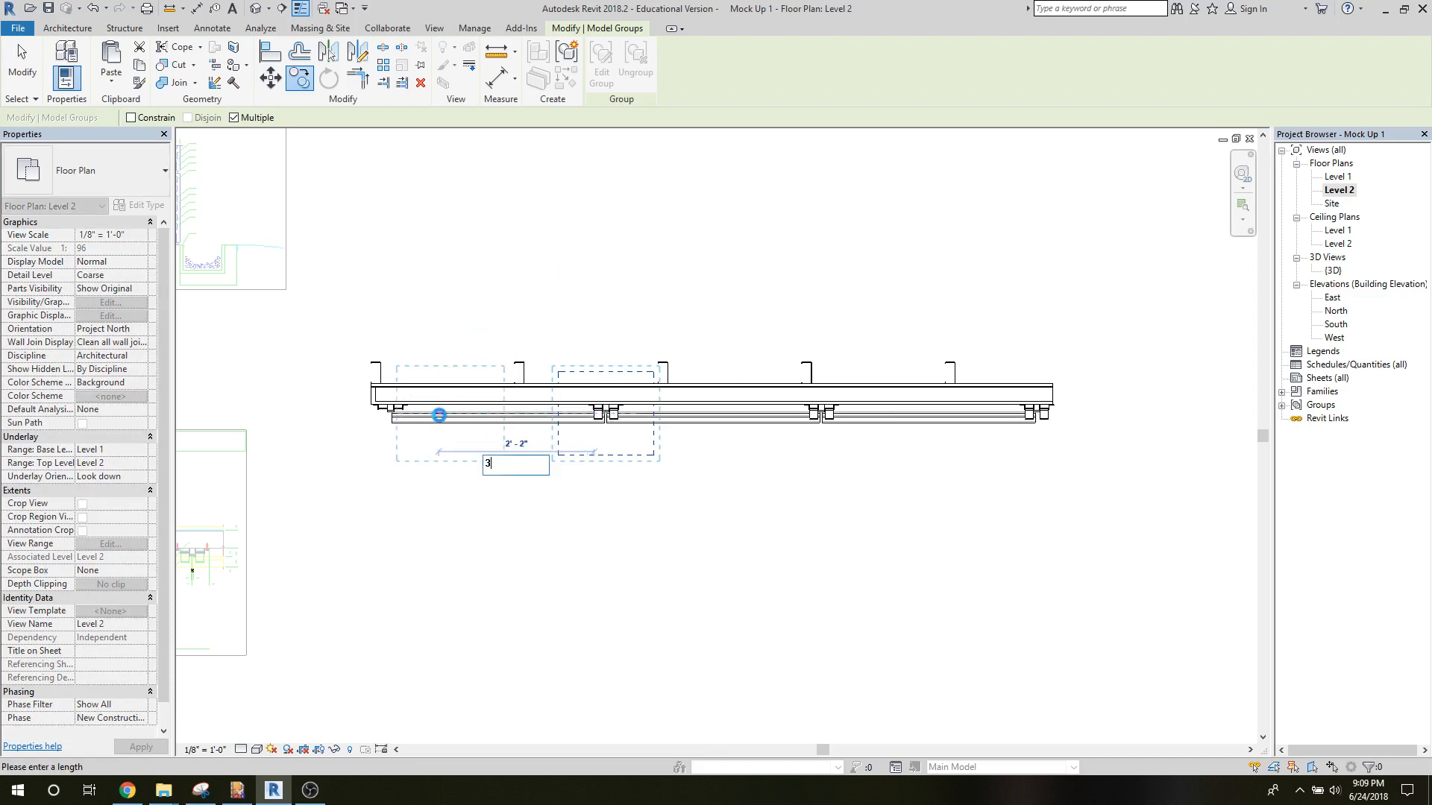
key("Return")
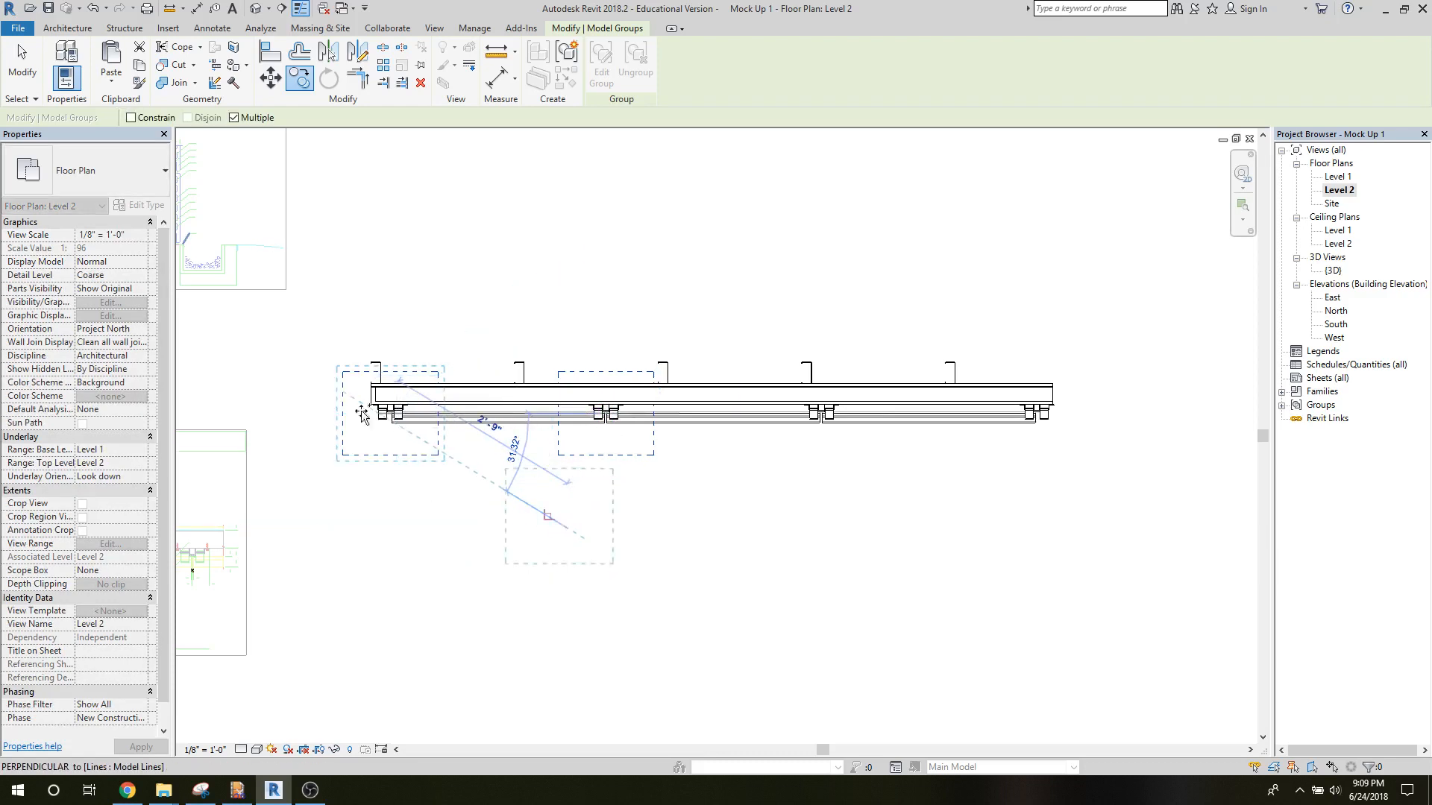
left_click(22, 64)
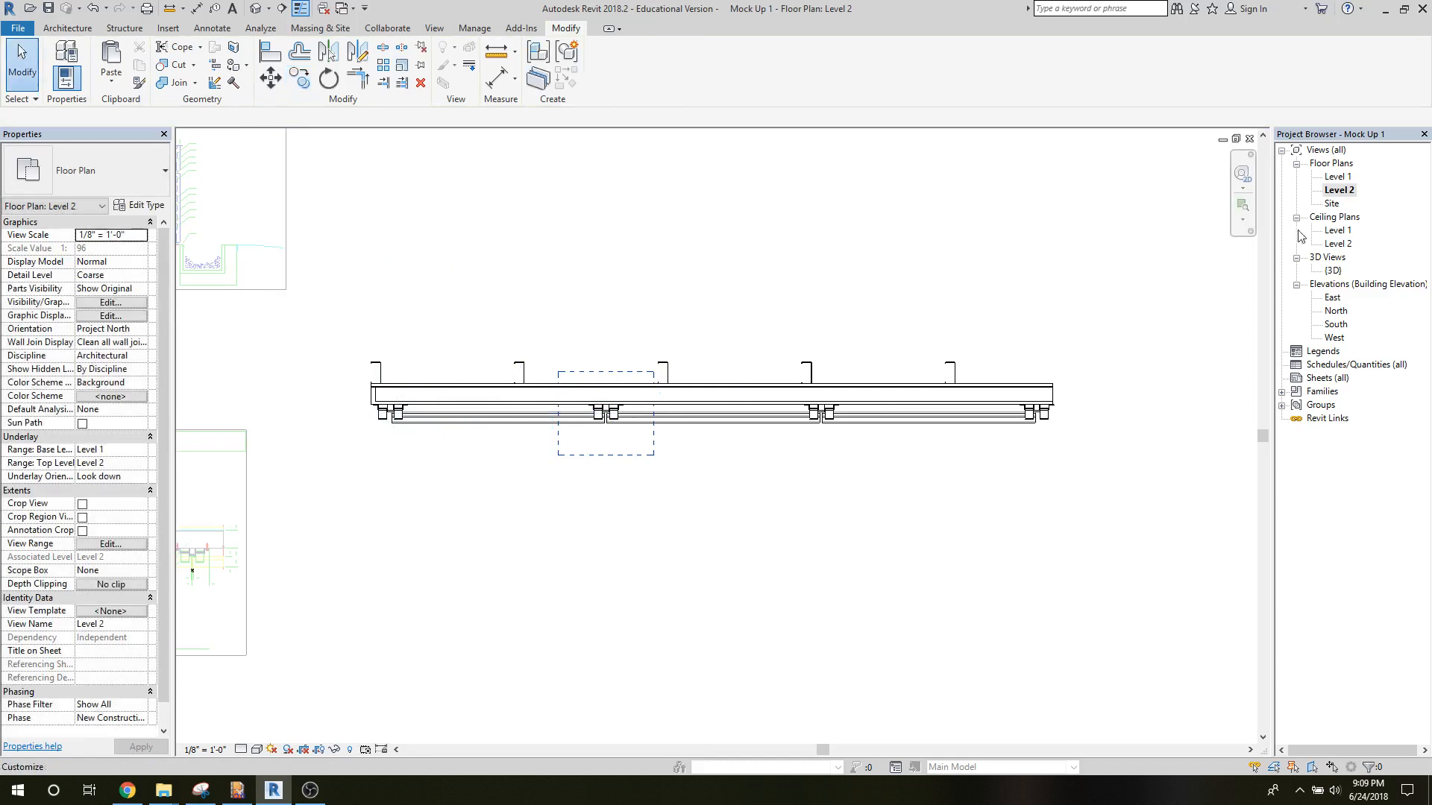
Open the {3D} view and examine the clips at the tile joints and track channels across the wall.
double_click(1333, 270)
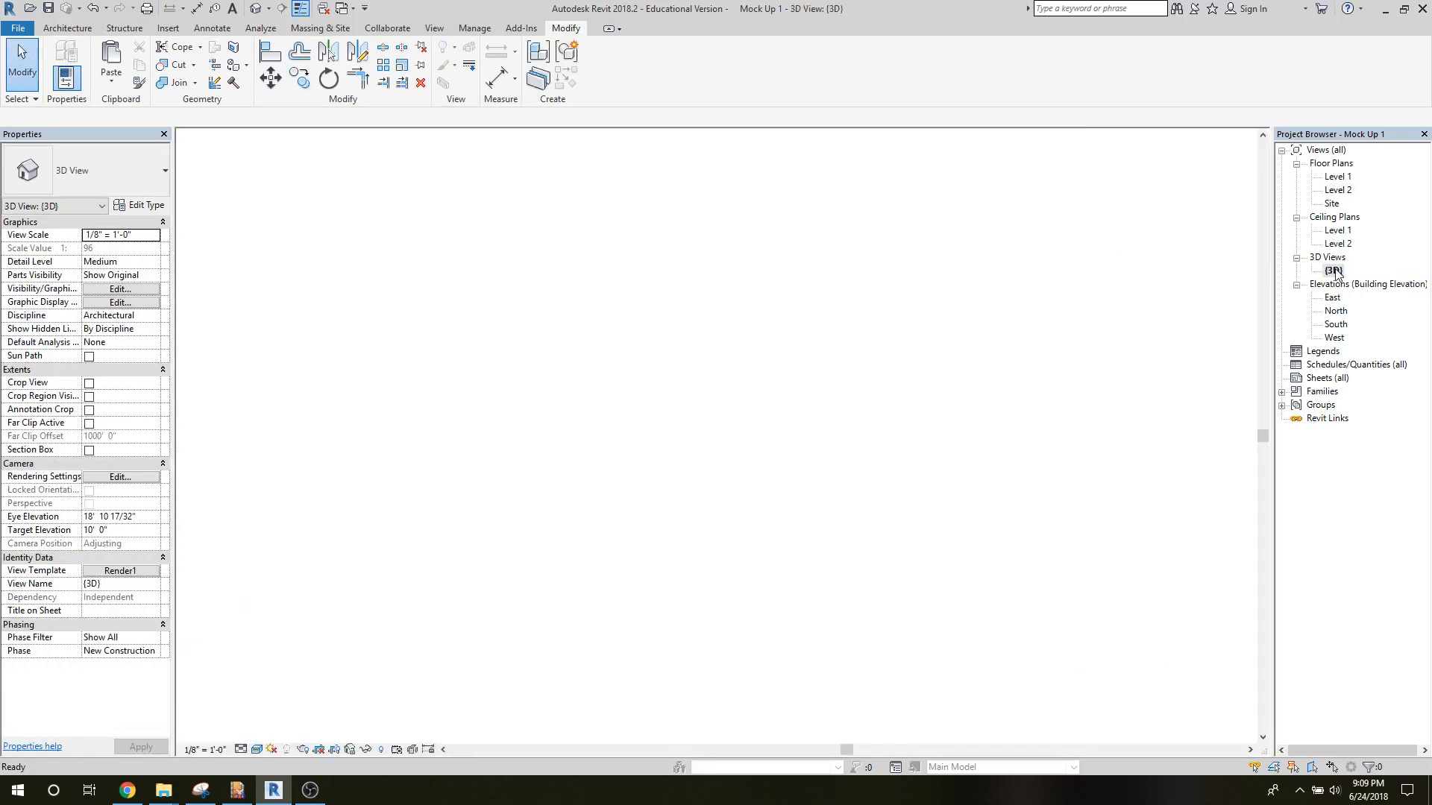
scroll(749, 446, "down", 3)
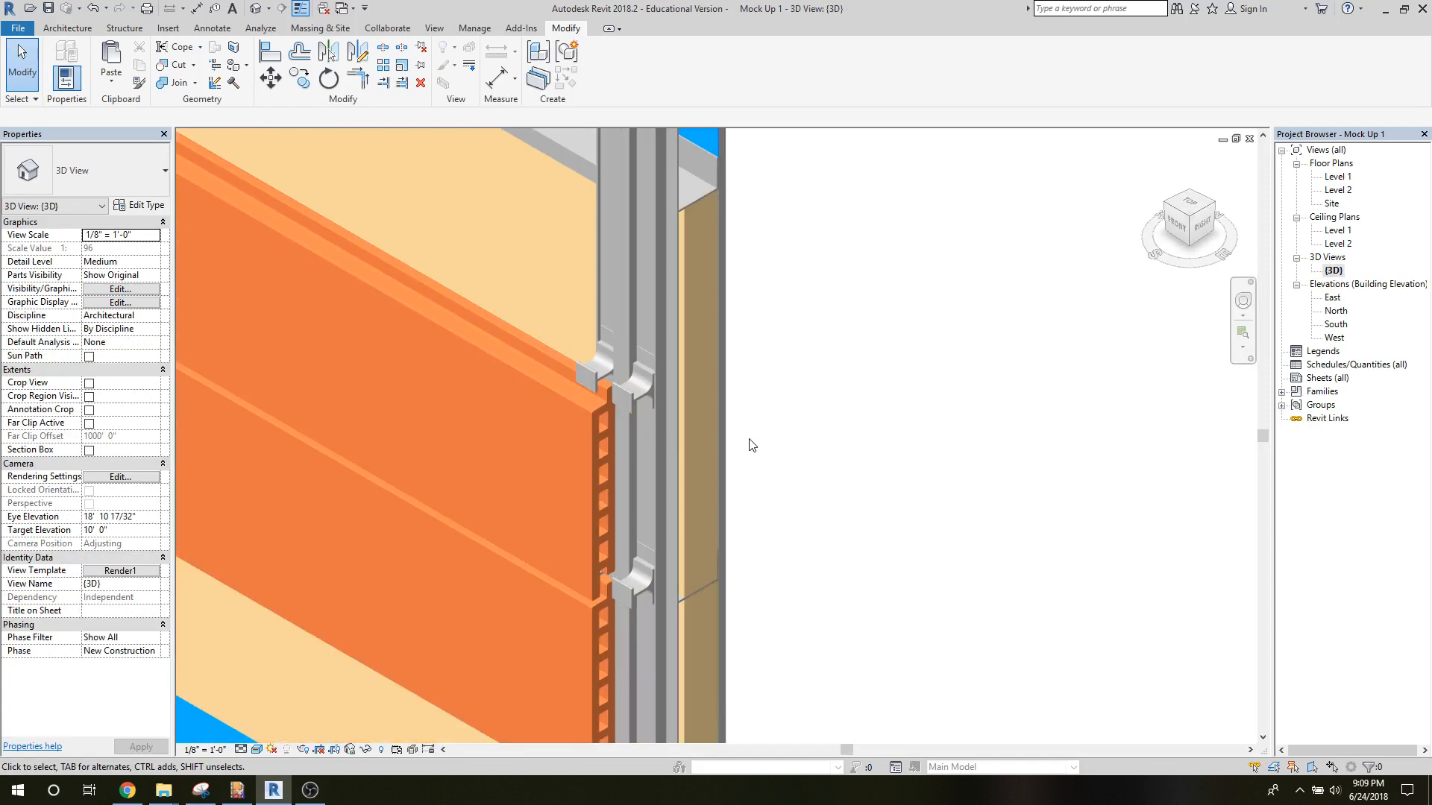
scroll(375, 351, "down", 5)
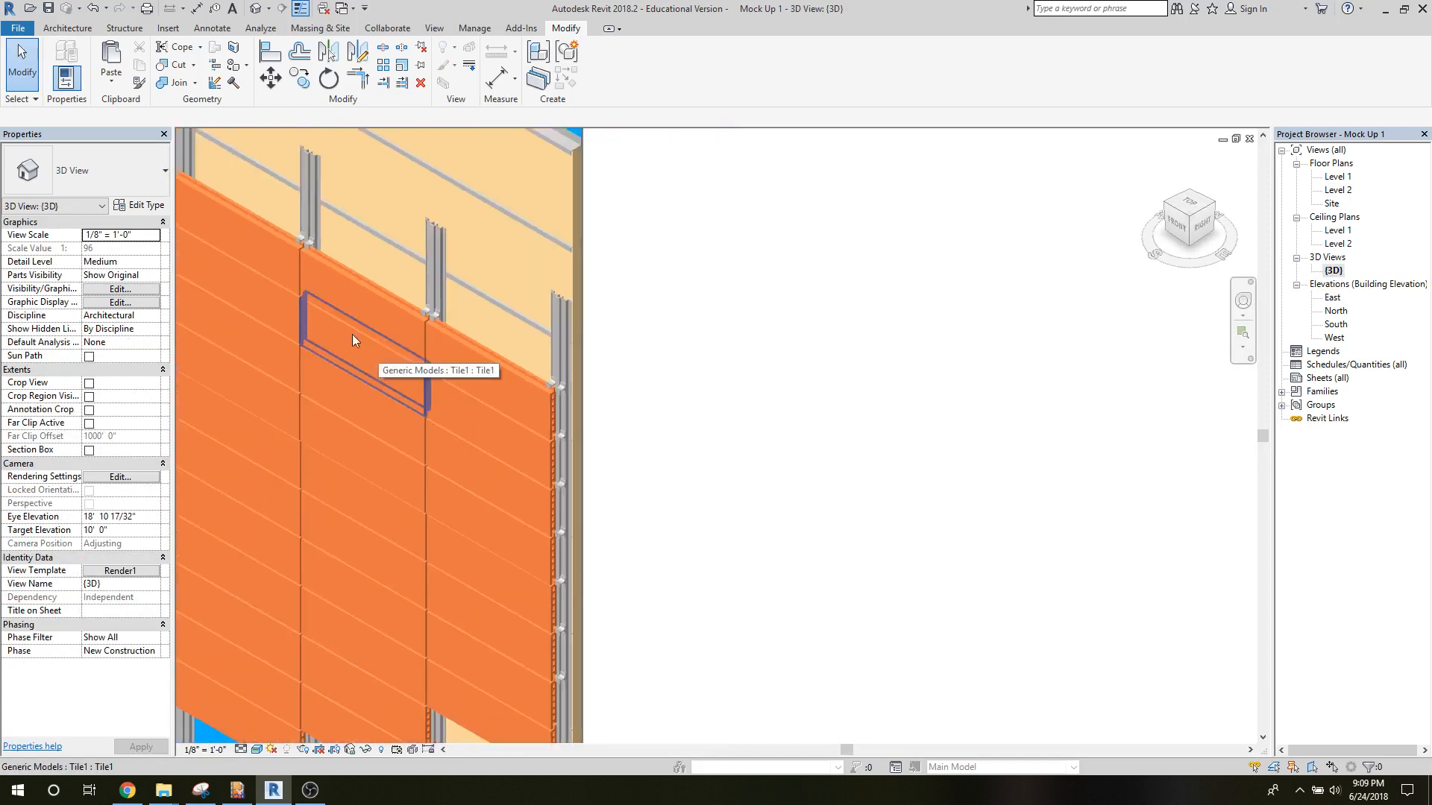
middle_click_drag(485, 389, 713, 395)
scroll(713, 395, "down", 1)
scroll(351, 428, "up", 5)
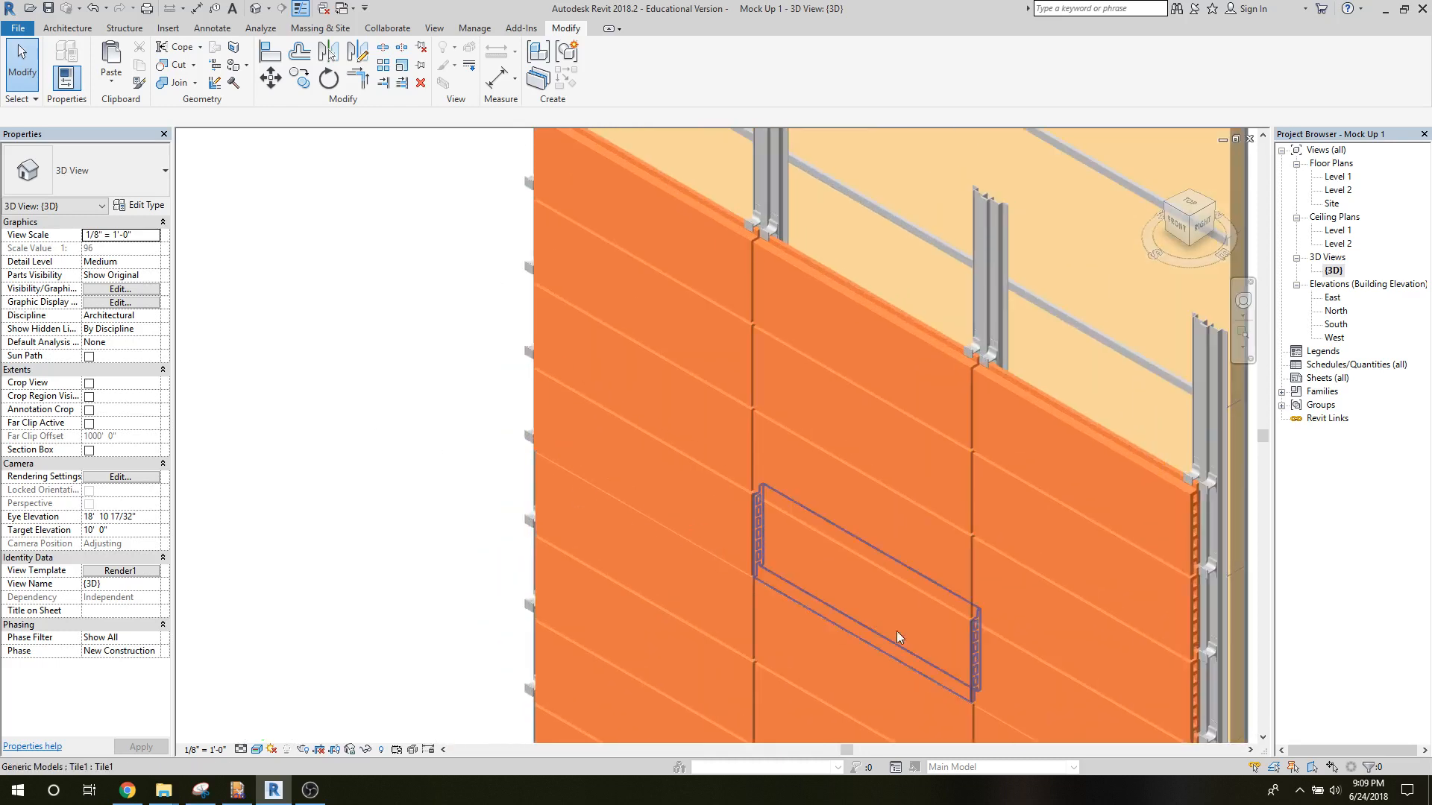
left_click(968, 607)
middle_click_drag(549, 433, 494, 405)
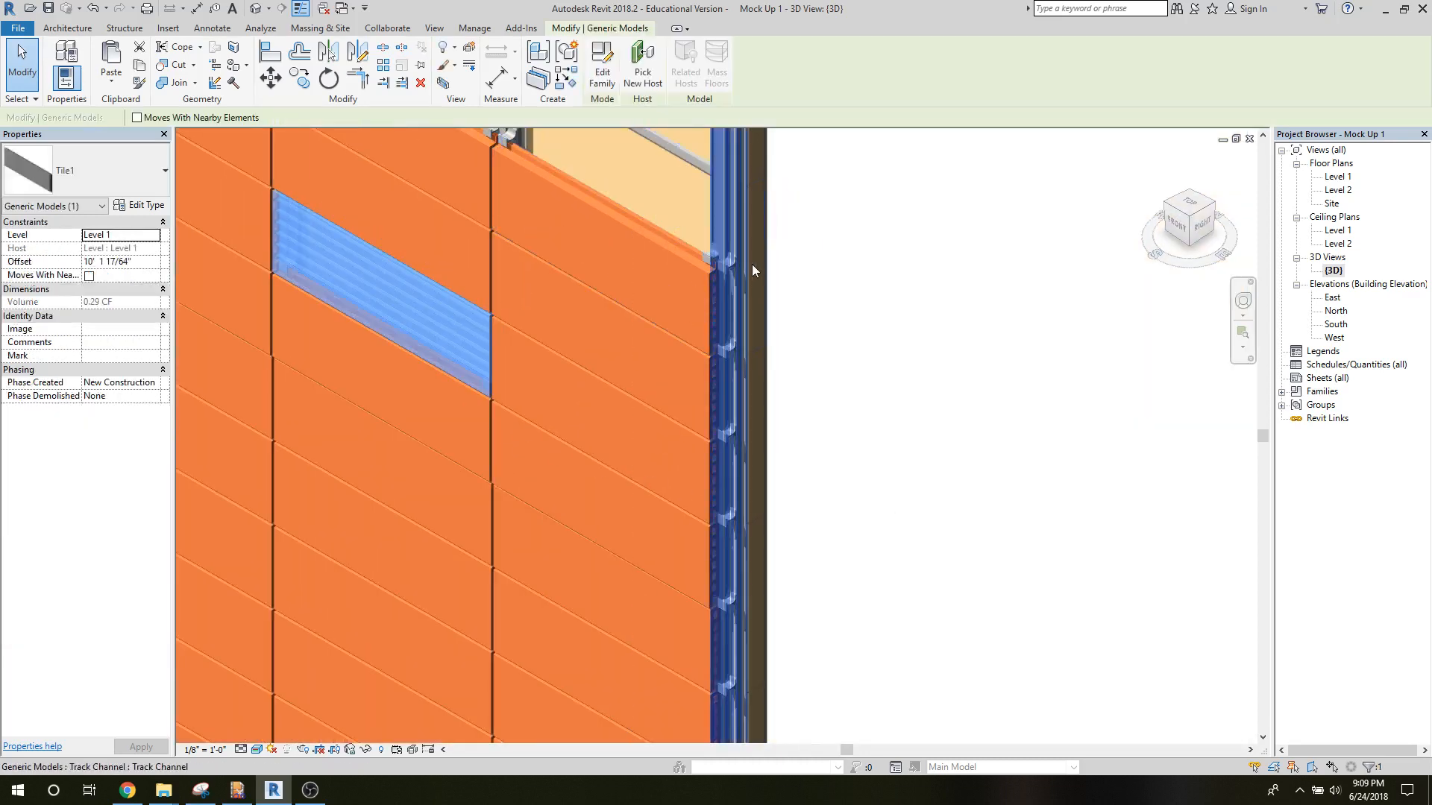
left_click(877, 283)
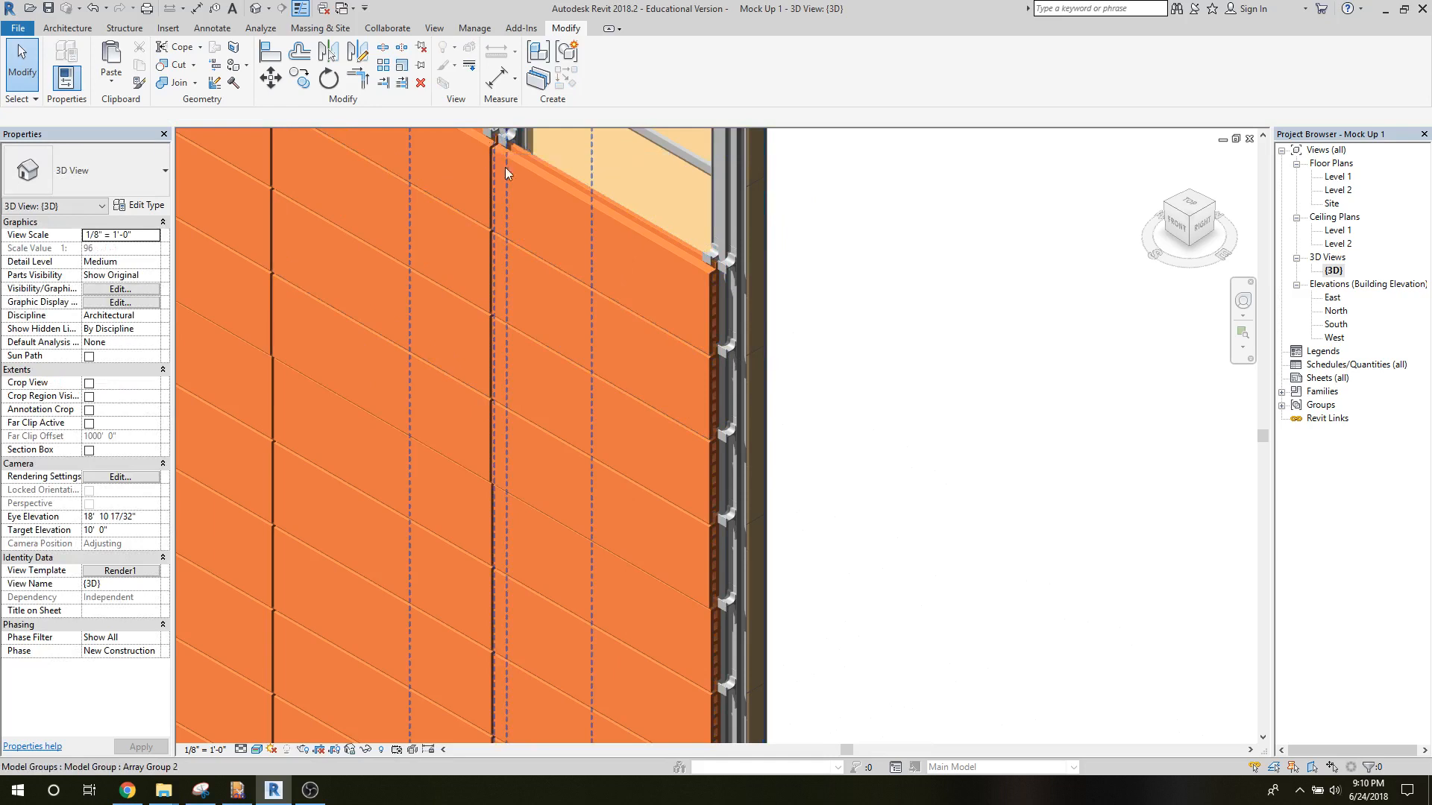
scroll(842, 421, "down", 2)
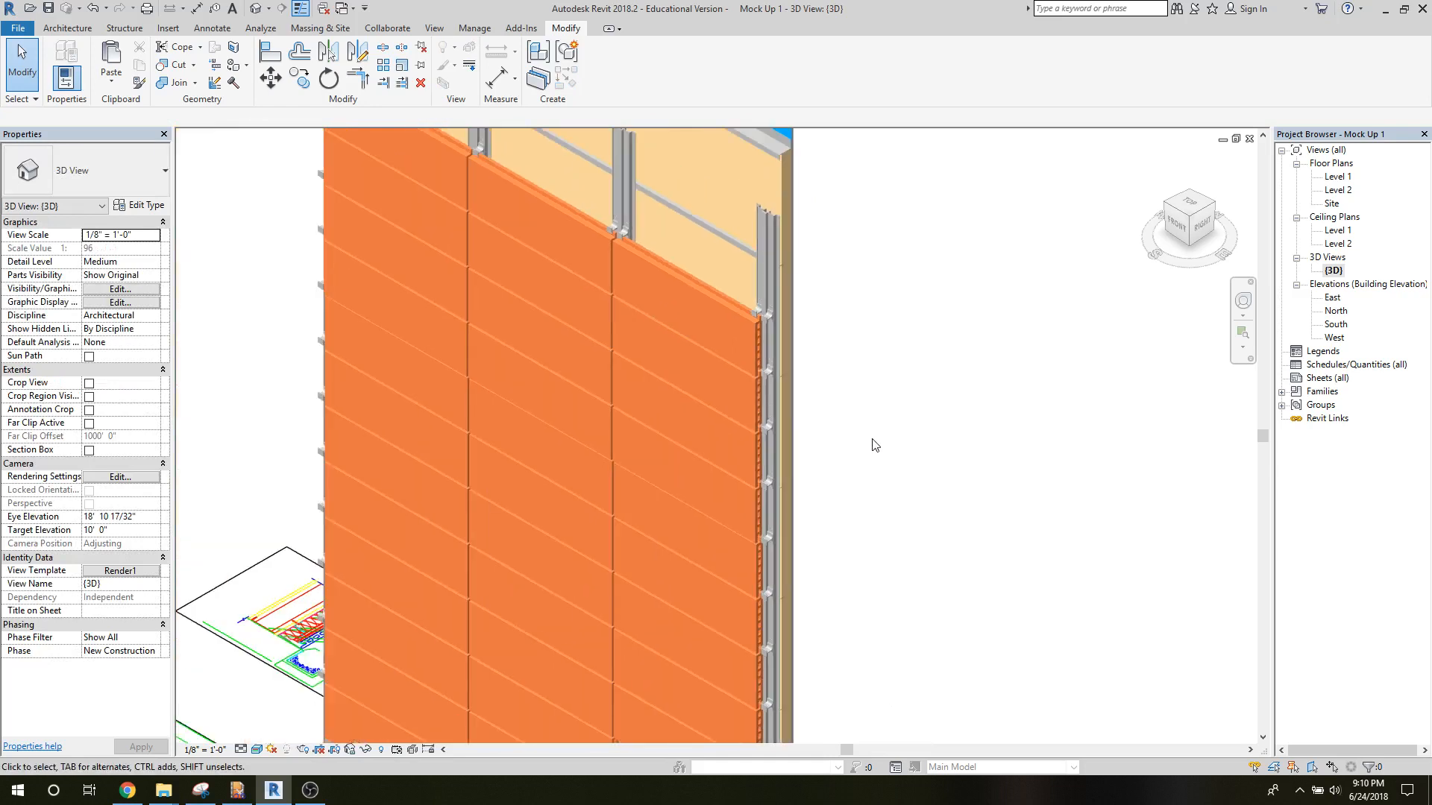